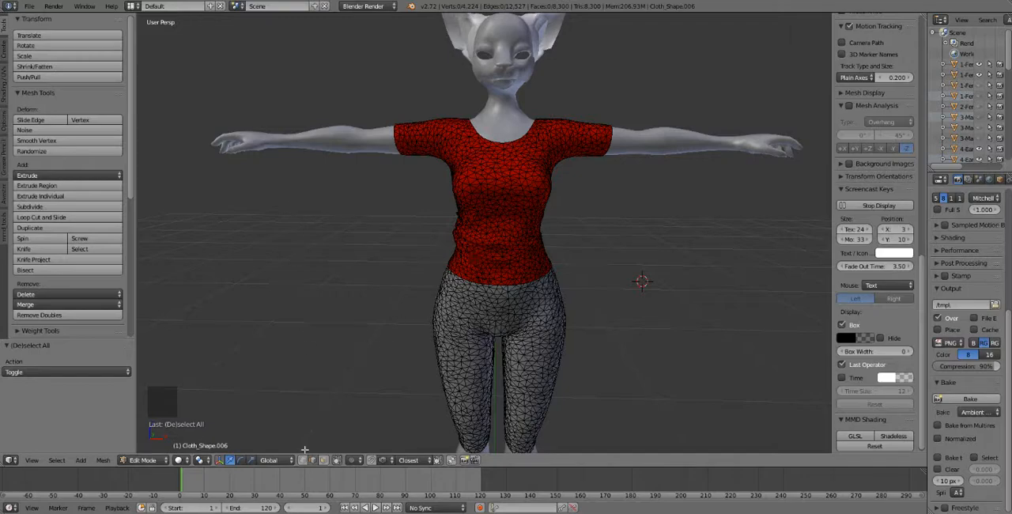
# Switch the clothing mesh to Object Mode and keep the clothing object selected.
pyautogui.click(144, 465)
pyautogui.click(145, 449)
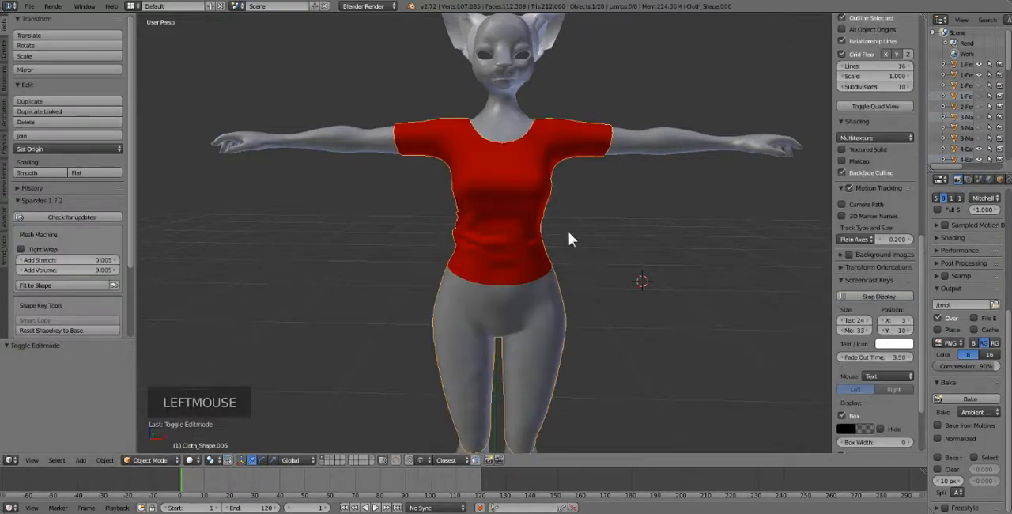
pyautogui.rightClick(503, 235)
pyautogui.rightClick(503, 236)
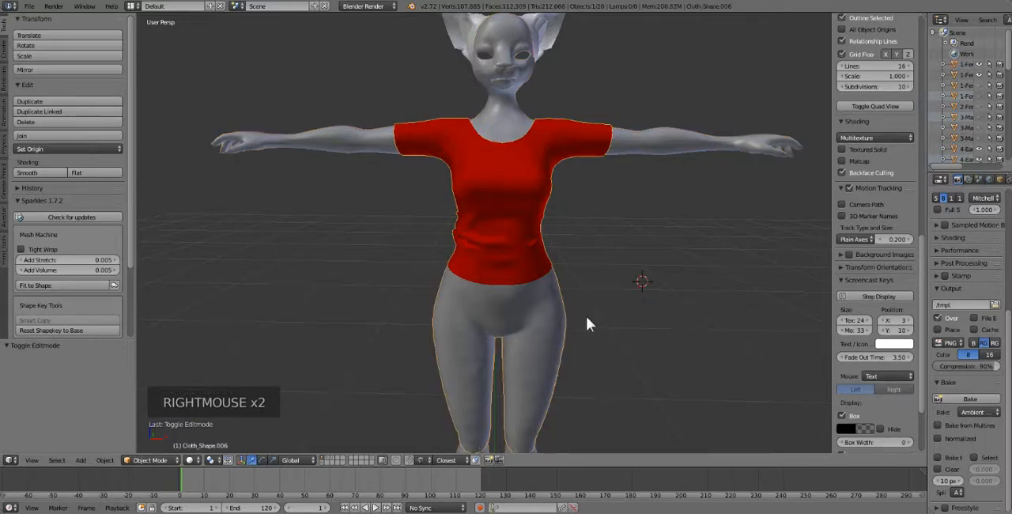
pyautogui.moveTo(651, 309); pyautogui.dragTo(647, 308, button='middle')
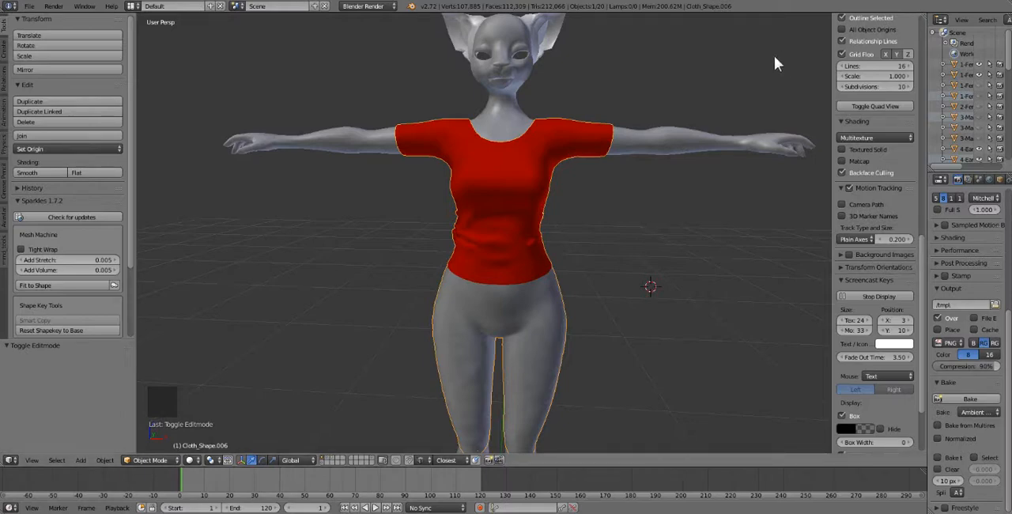
# Split the 3D viewport vertically and set the new area to the UV/Image Editor.
pyautogui.moveTo(925, 16); pyautogui.dragTo(541, 49)
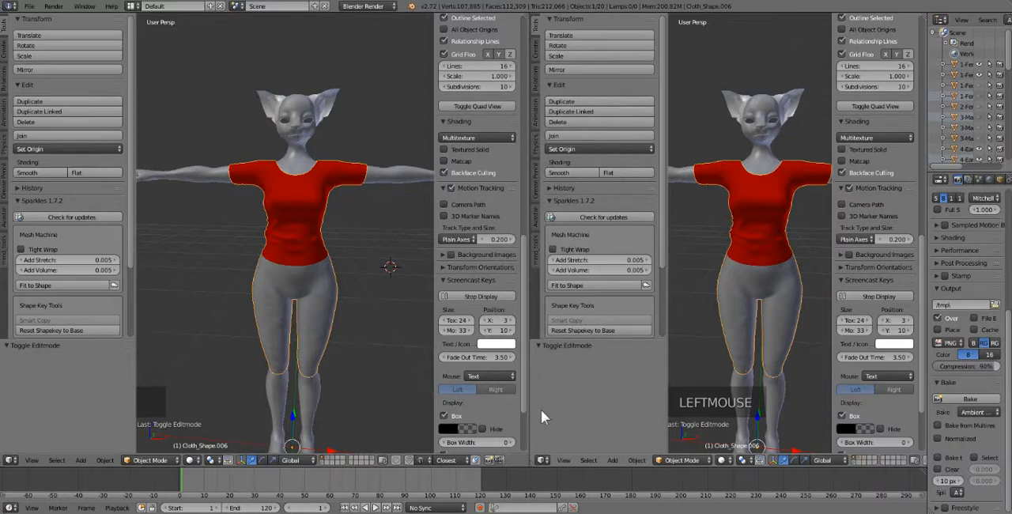
pyautogui.click(542, 460)
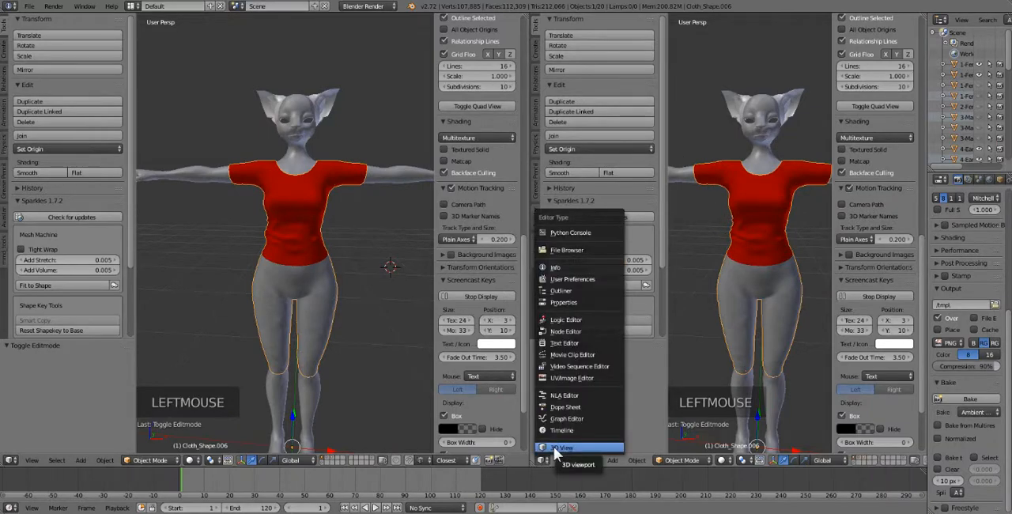
pyautogui.click(592, 377)
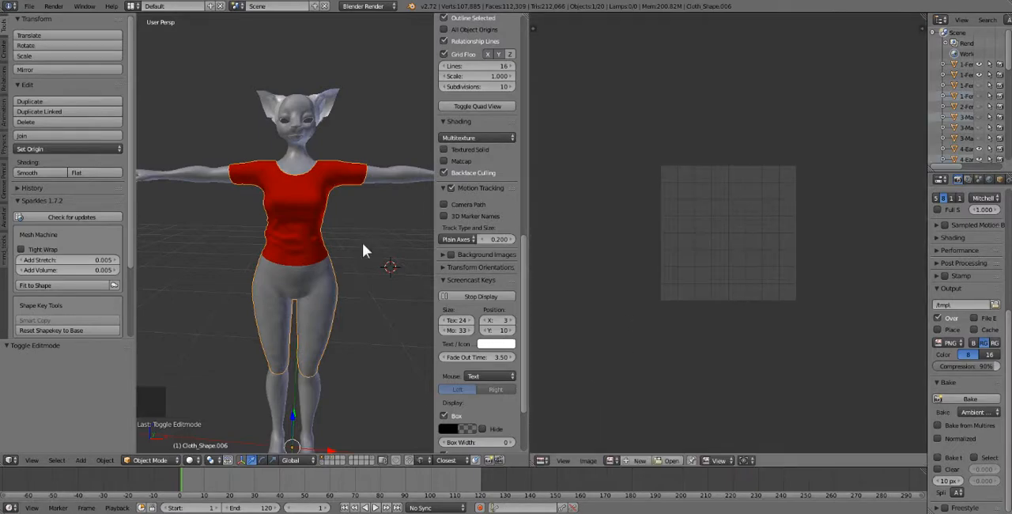
# Put the clothing object in Edit Mode and select its whole mesh to display the full UV layout.
pyautogui.rightClick(305, 223)
pyautogui.rightClick(304, 222)
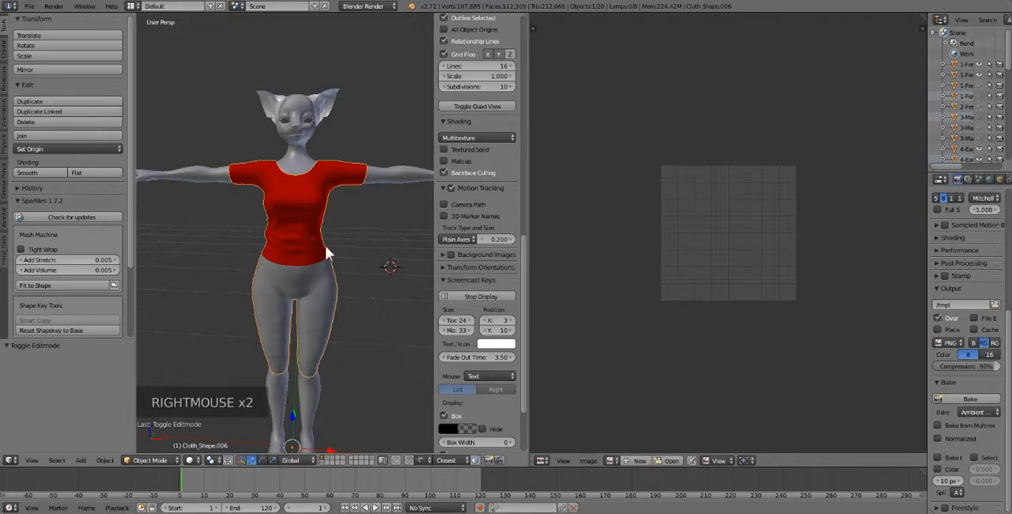
pyautogui.press('Tab')
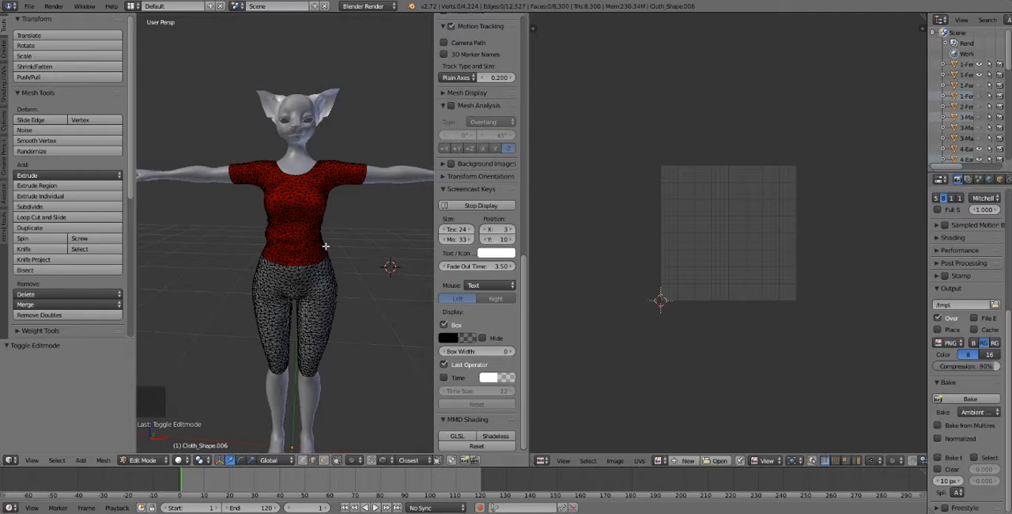
pyautogui.scroll(1, 326, 246)
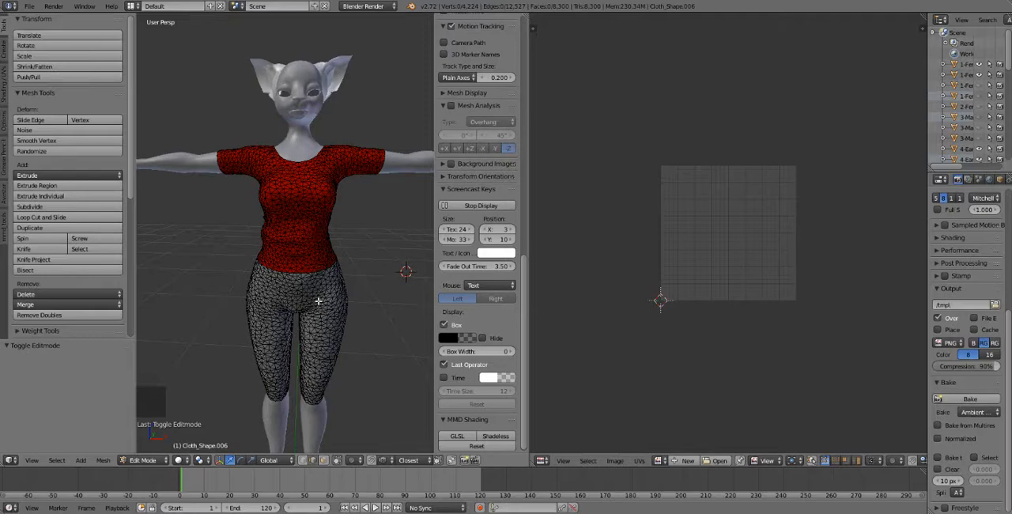
pyautogui.press('a')
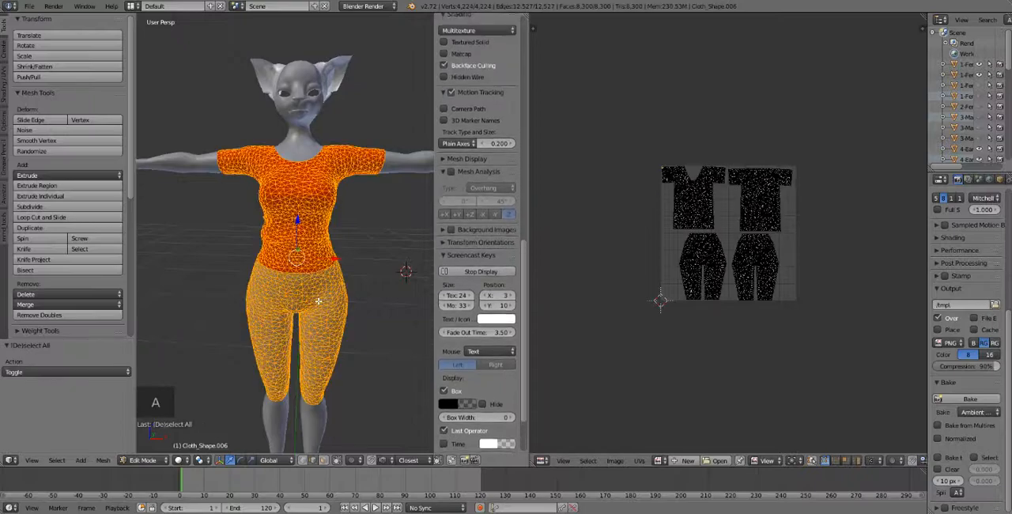
pyautogui.scroll(2, 743, 237)
pyautogui.scroll(1, 732, 230)
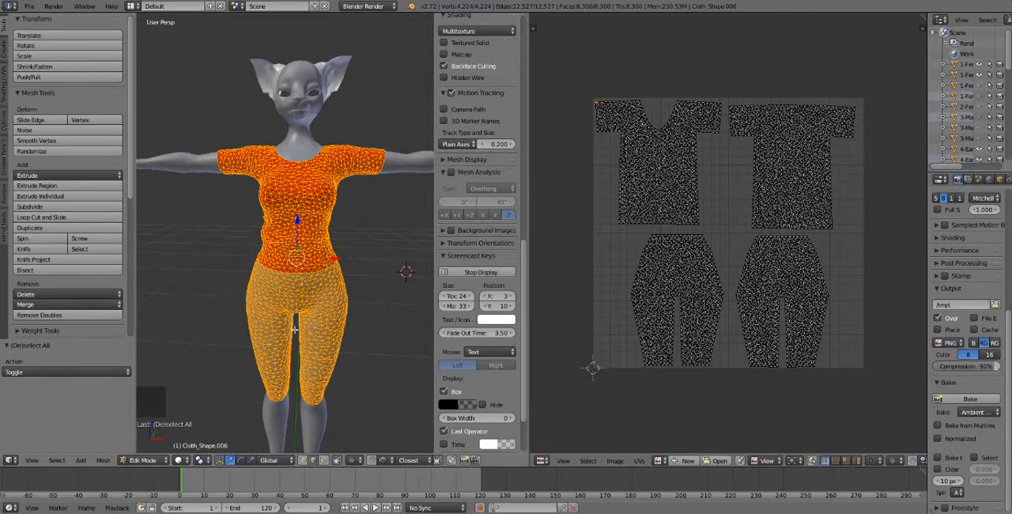
# Try to separate the whole selected clothing mesh into its own object, and undo the separation.
pyautogui.press('p')
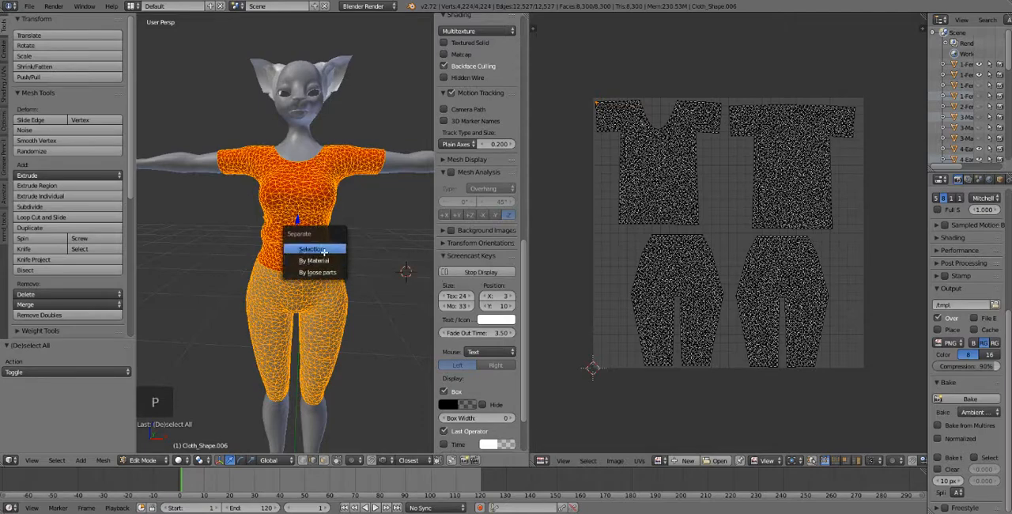
pyautogui.click(323, 250)
pyautogui.hotkey('ctrl', 'z')
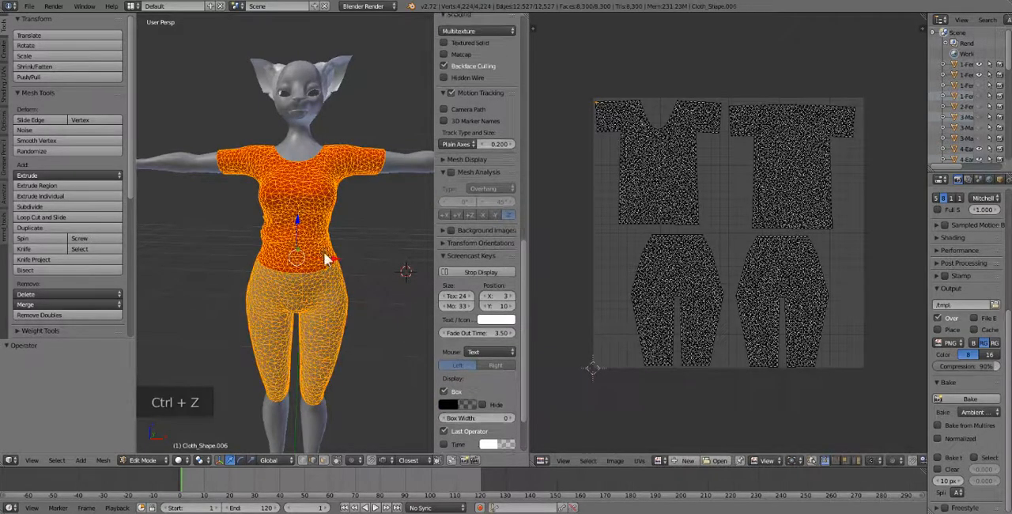
# Select only the linked shirt geometry in Edit Mode and separate it from the leggings as its own object.
pyautogui.press('Tab')
pyautogui.rightClick(325, 245)
pyautogui.rightClick(326, 244)
pyautogui.press('Tab')
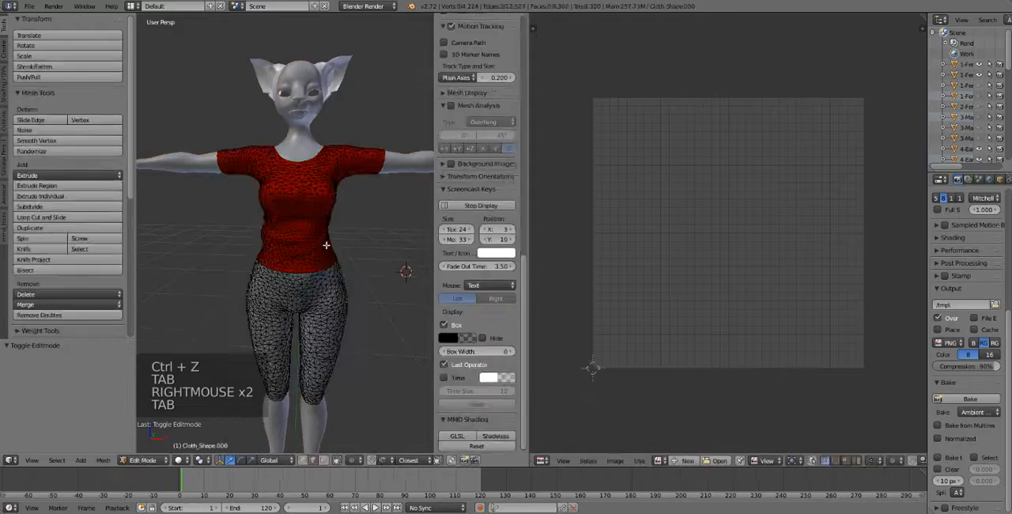
pyautogui.press('l')
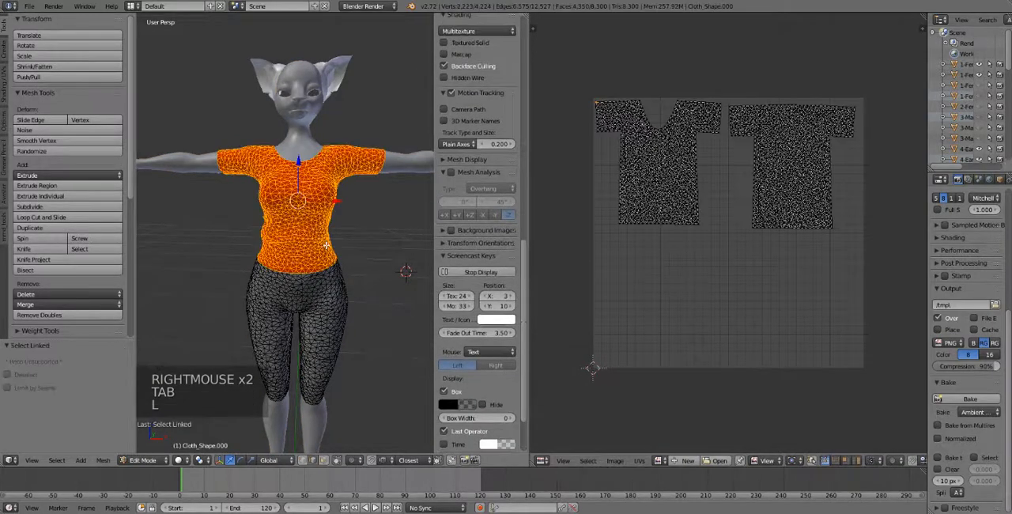
pyautogui.moveTo(273, 252); pyautogui.dragTo(332, 235, button='middle')
pyautogui.press('p')
pyautogui.click(333, 234)
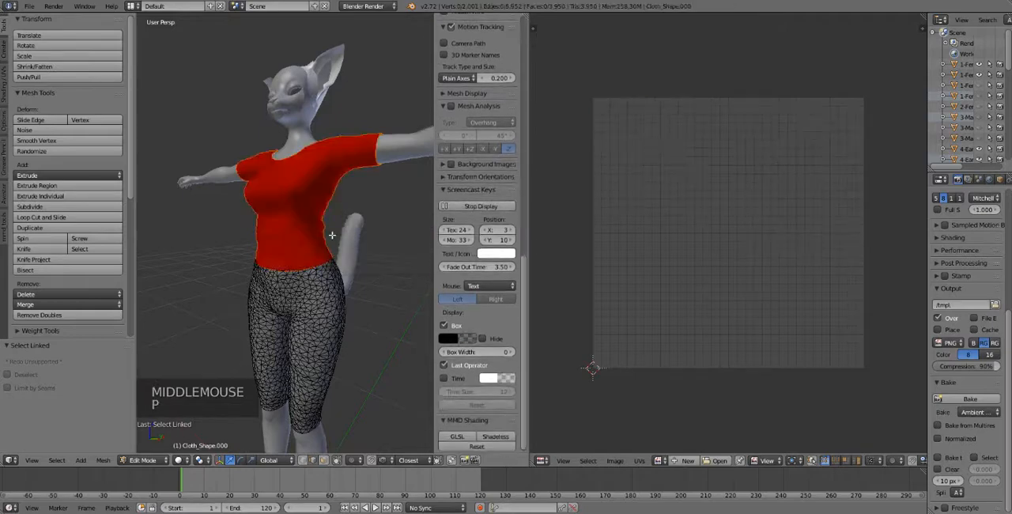
# Examine the UV layouts of the clothing object and the separated shirt, selecting the shirt's whole mesh in Edit Mode.
pyautogui.press('Tab')
pyautogui.rightClick(297, 308)
pyautogui.press('Tab')
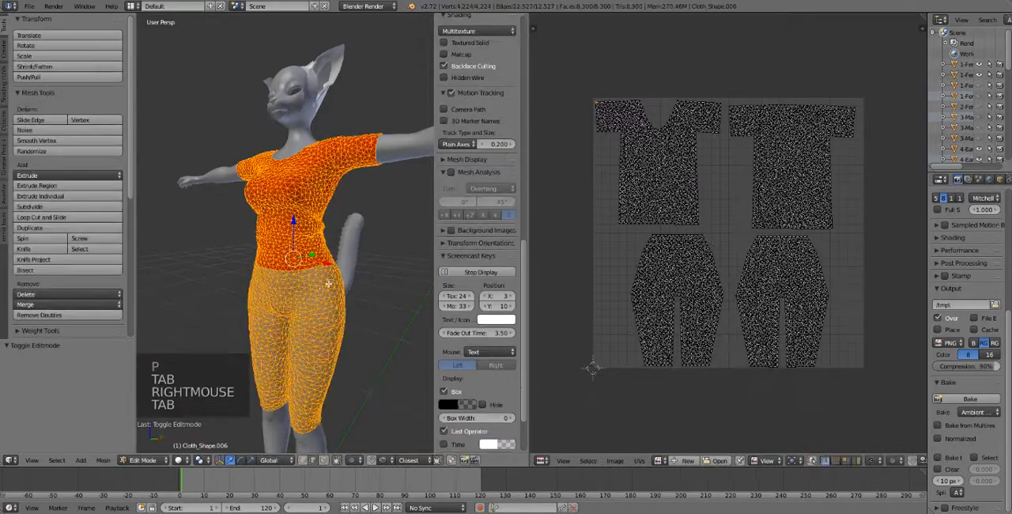
pyautogui.press('Tab')
pyautogui.rightClick(294, 219)
pyautogui.press('Tab')
pyautogui.press('a')
pyautogui.press('a')
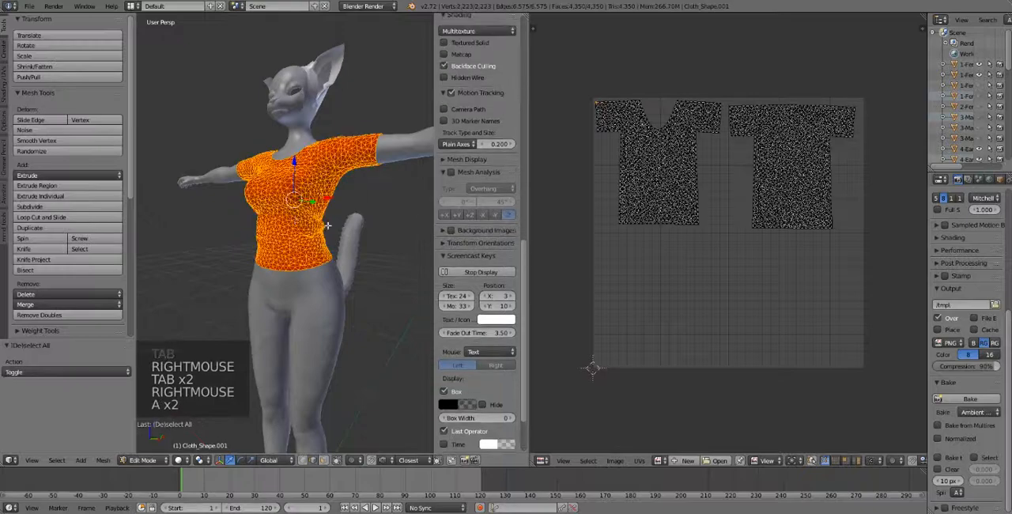
# Edit the combined clothing object and select only the linked leggings geometry so the UV editor shows just its islands.
pyautogui.press('Tab')
pyautogui.rightClick(292, 305)
pyautogui.press('Tab')
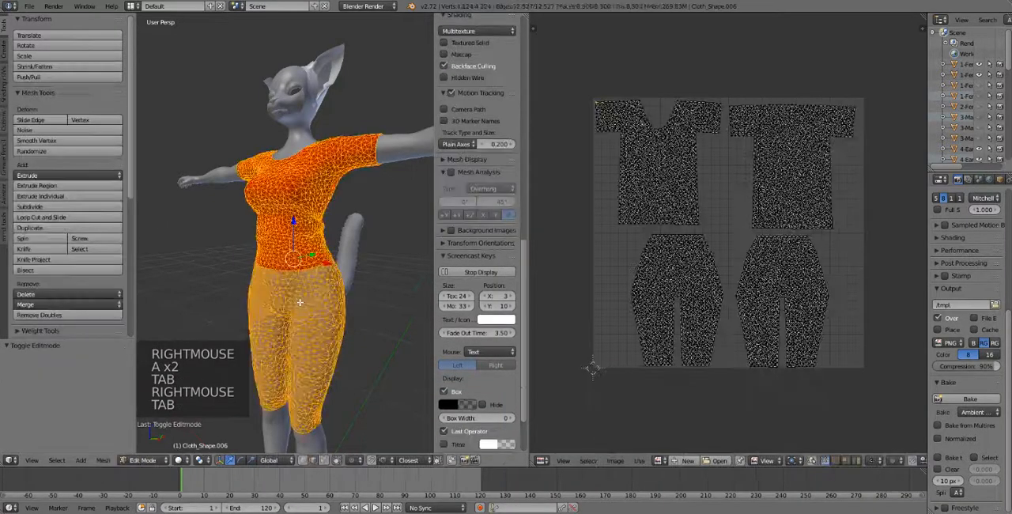
pyautogui.press('a')
pyautogui.press('a')
pyautogui.press('l')
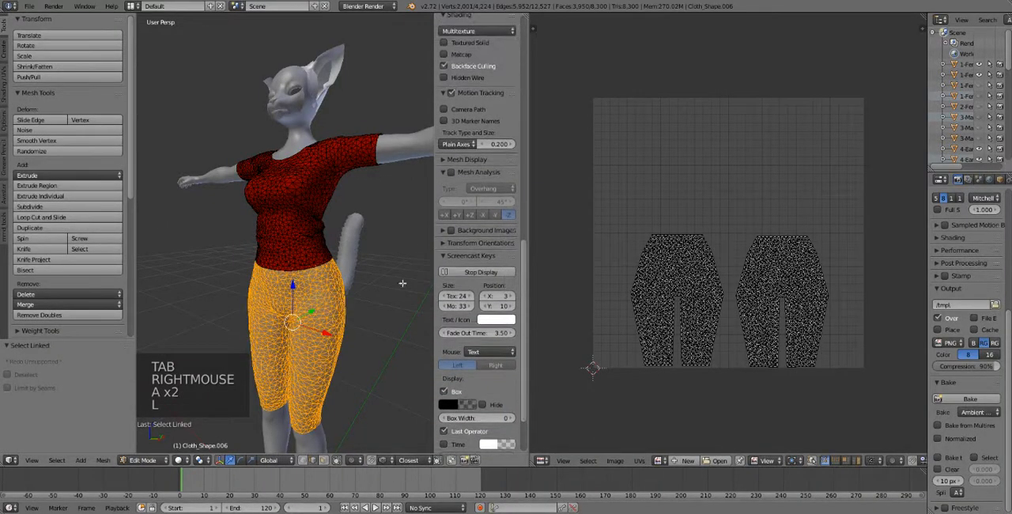
pyautogui.press('Tab')
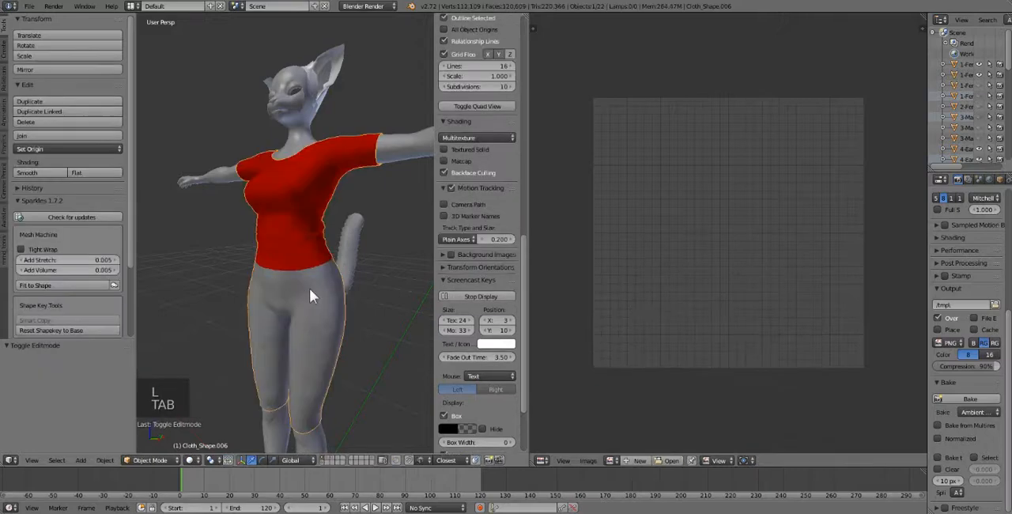
pyautogui.press('Tab')
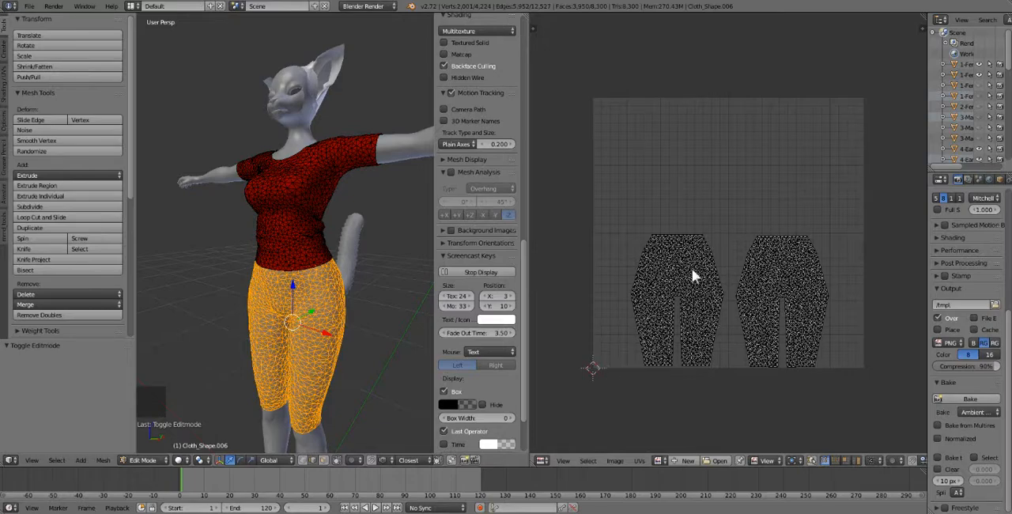
# Select both the front and back leggings islands in the UV editor.
pyautogui.press('l')
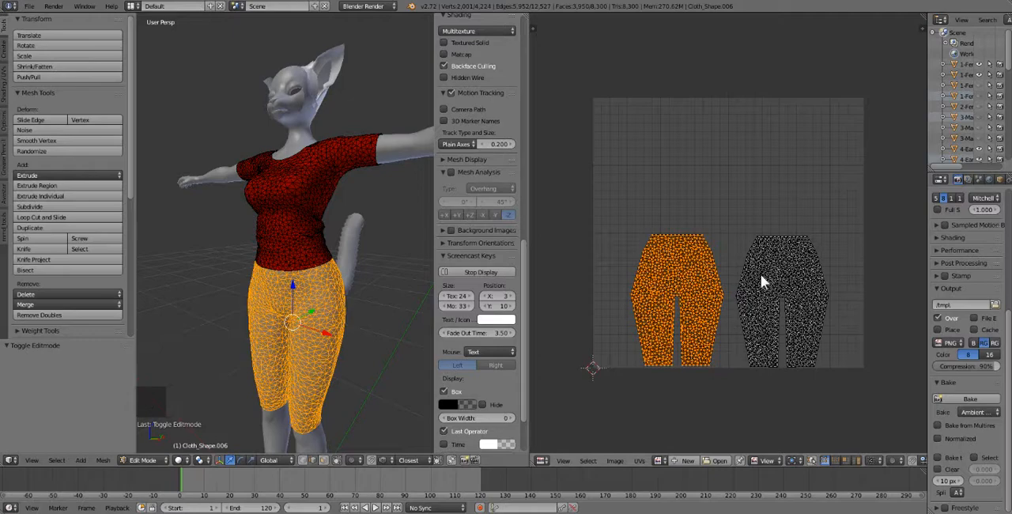
pyautogui.hotkey('shift', 'i')
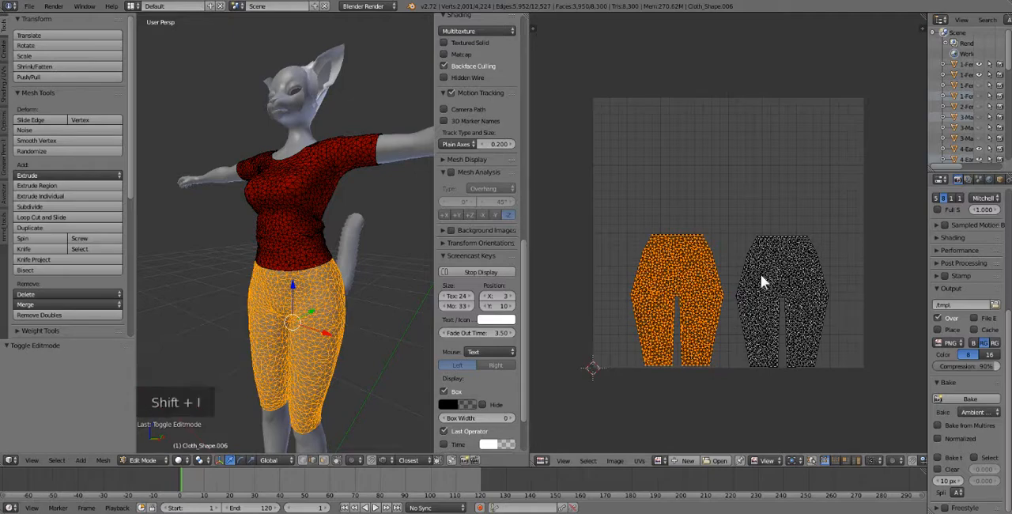
pyautogui.hotkey('shift', 'l')
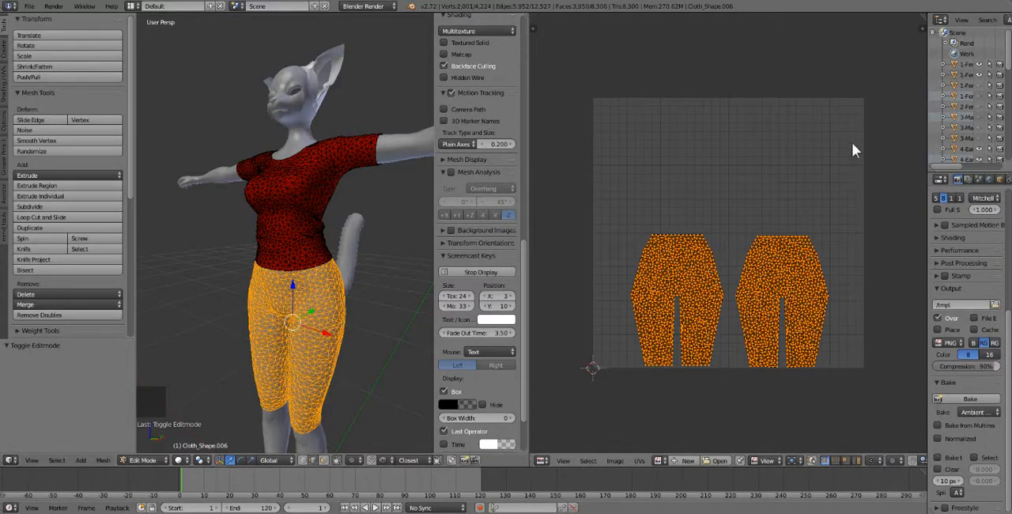
# Try scaling the leggings UV islands up by about 1.57 and moving them upward, and undo both changes.
pyautogui.press('s')
pyautogui.click(770, 188)
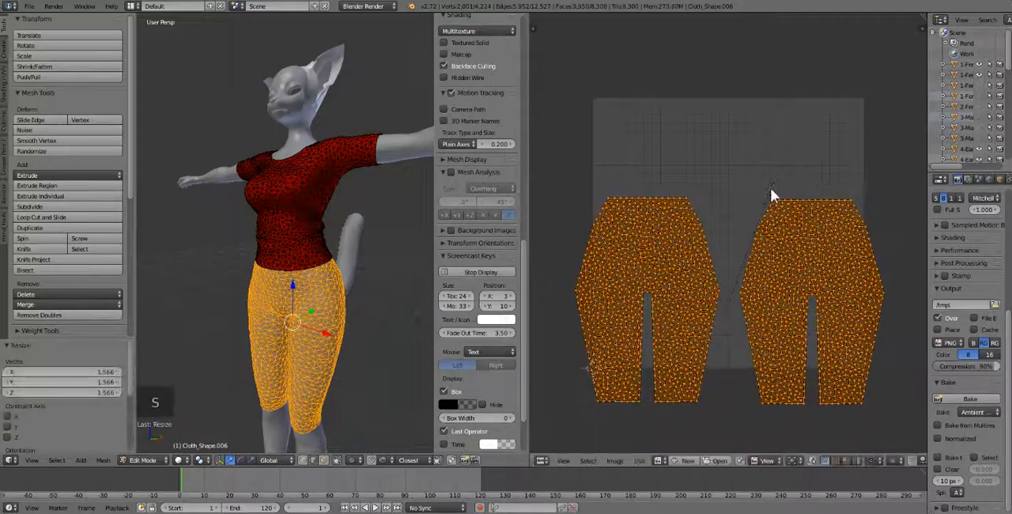
pyautogui.press('g')
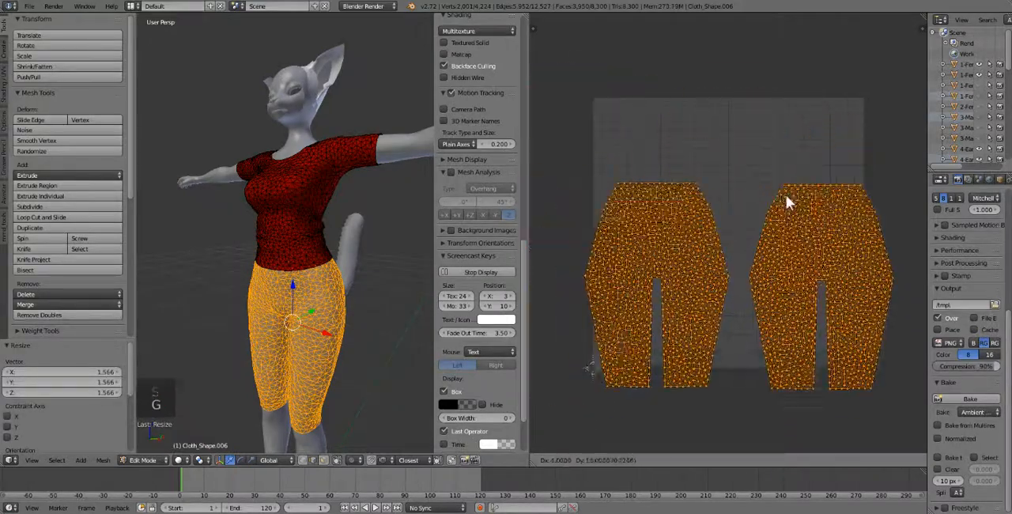
pyautogui.click(755, 177)
pyautogui.hotkey('ctrl', 'z')
# Try smaller enlargements of the leggings UV islands, including about 1.15, undoing each one.
pyautogui.hotkey('ctrl', 'z')
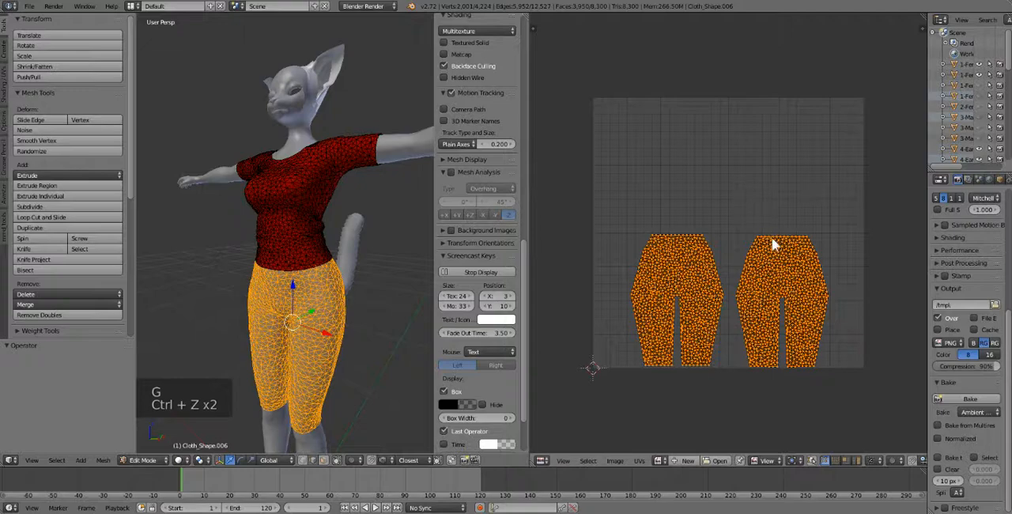
pyautogui.press('s')
pyautogui.hotkey('ctrl', 'z')
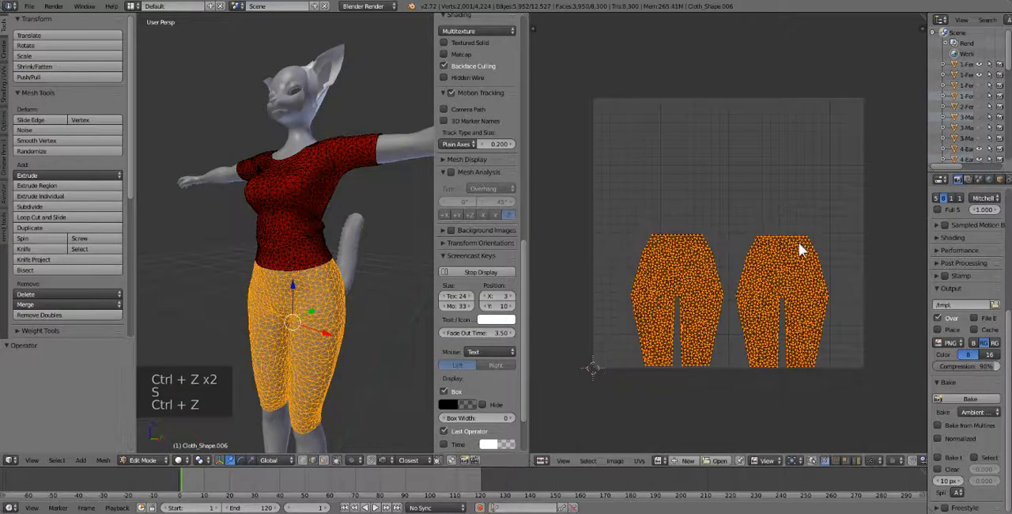
pyautogui.press('s')
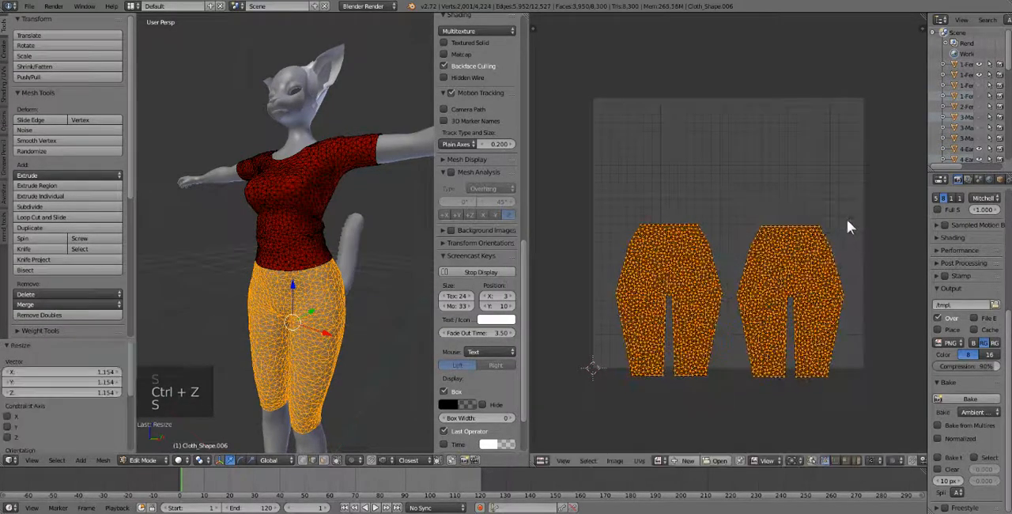
pyautogui.hotkey('ctrl', 'z')
pyautogui.press('s')
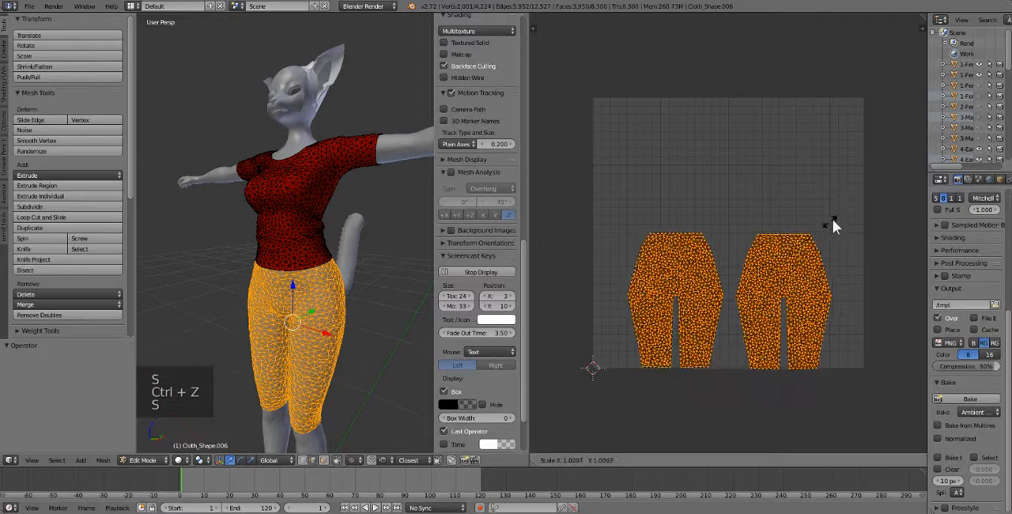
pyautogui.click(831, 221)
pyautogui.hotkey('ctrl', 'z')
# Try Pack Islands on the leggings UVs and undo the packing.
pyautogui.click(642, 461)
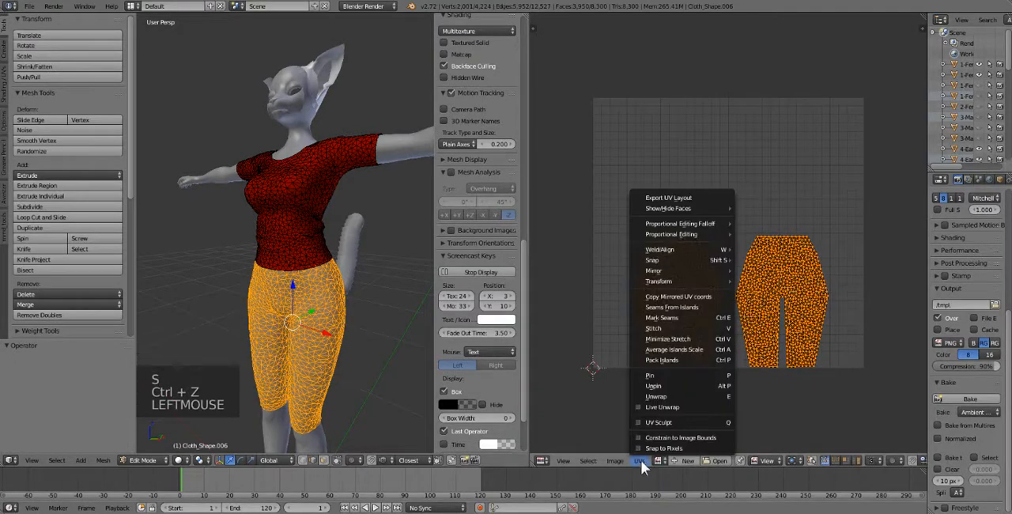
pyautogui.click(672, 362)
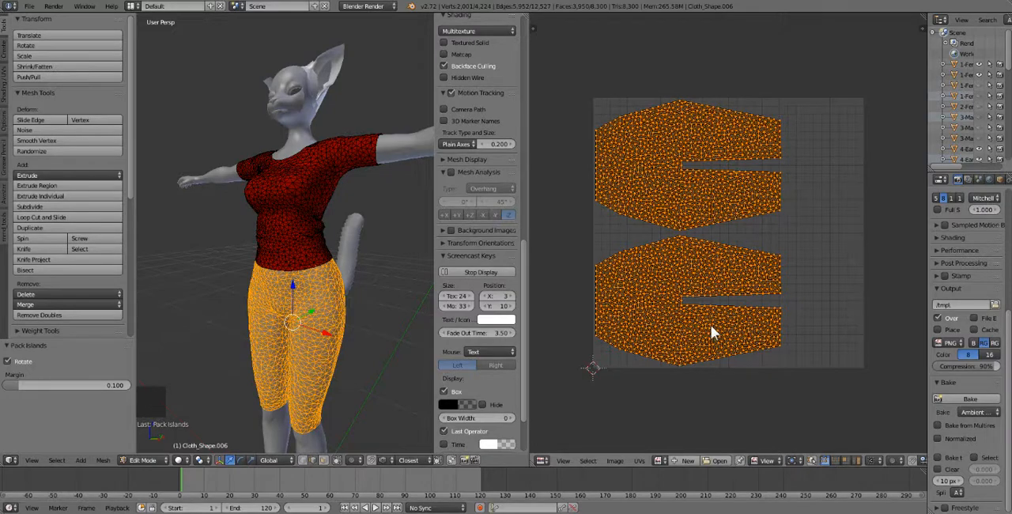
pyautogui.hotkey('ctrl', 'z')
# Scale the front and back leggings UV islands up by about 1.39.
pyautogui.click(642, 461)
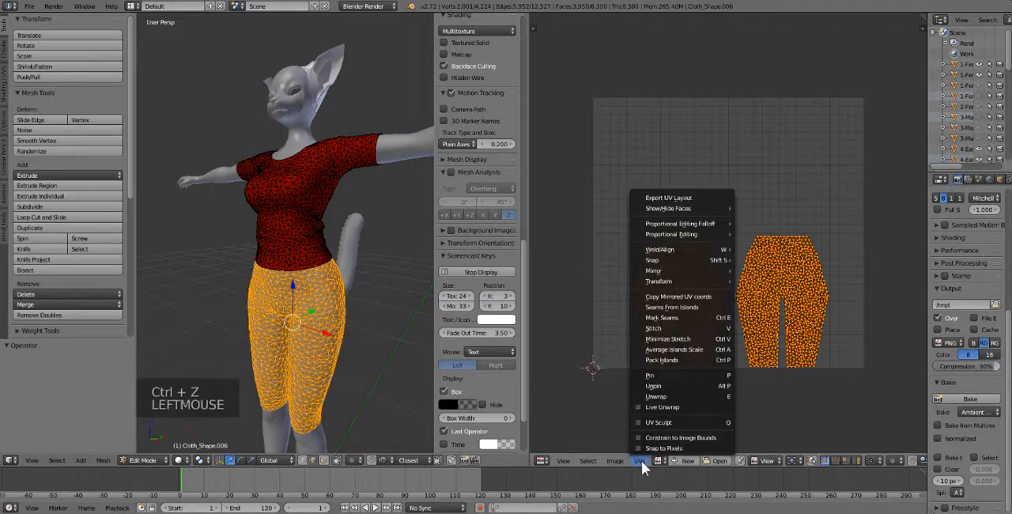
pyautogui.click(721, 345)
pyautogui.press('s')
pyautogui.press('s')
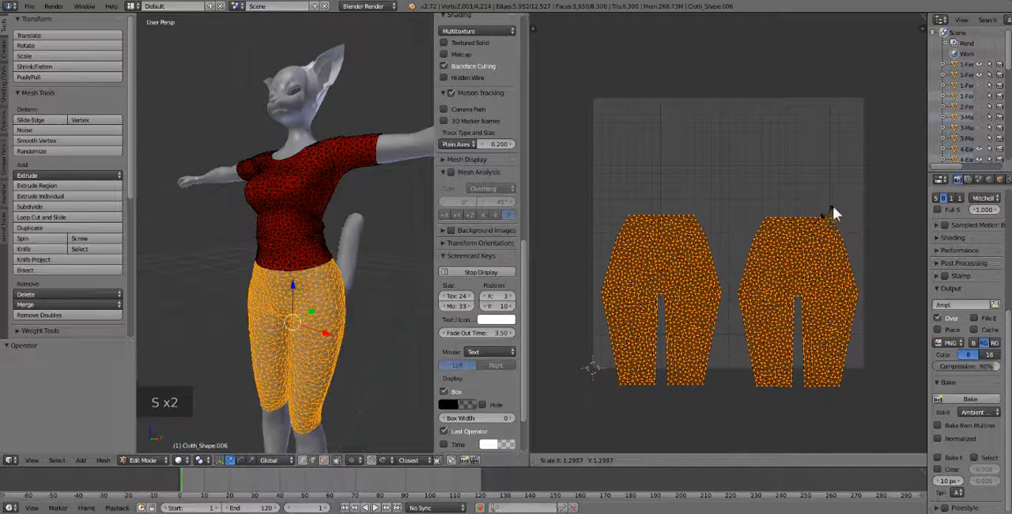
pyautogui.click(835, 204)
# Try moving the enlarged leggings UV islands and undo the move.
pyautogui.press('g')
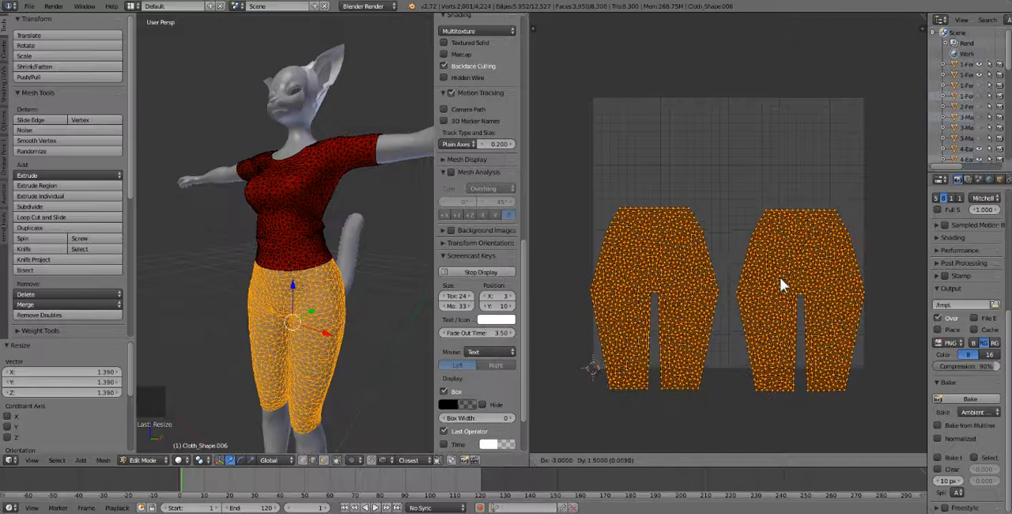
pyautogui.press('x')
pyautogui.click(784, 225)
pyautogui.hotkey('ctrl', 'z')
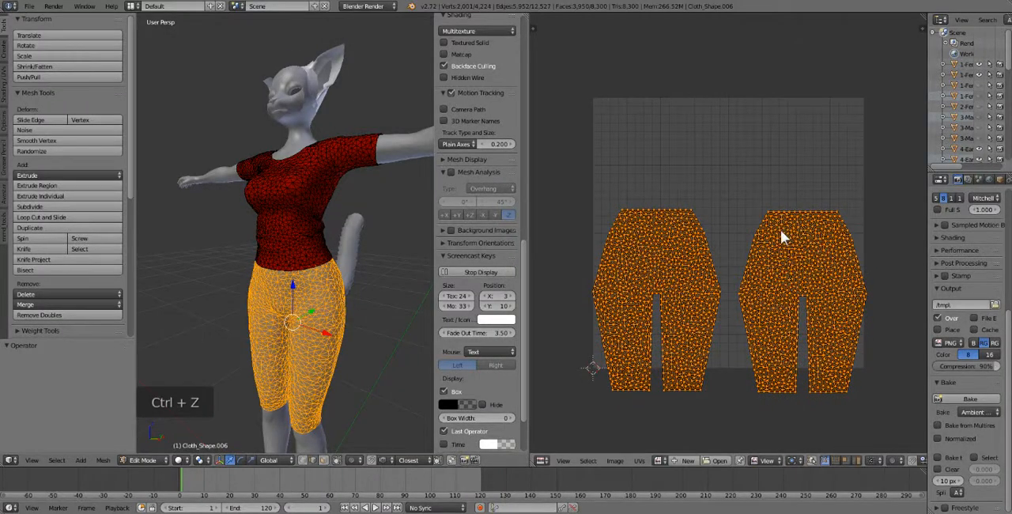
# Move the leggings UV islands up about 0.086 along Y and scale them by about 0.97 to fit inside the UV square.
pyautogui.press('g')
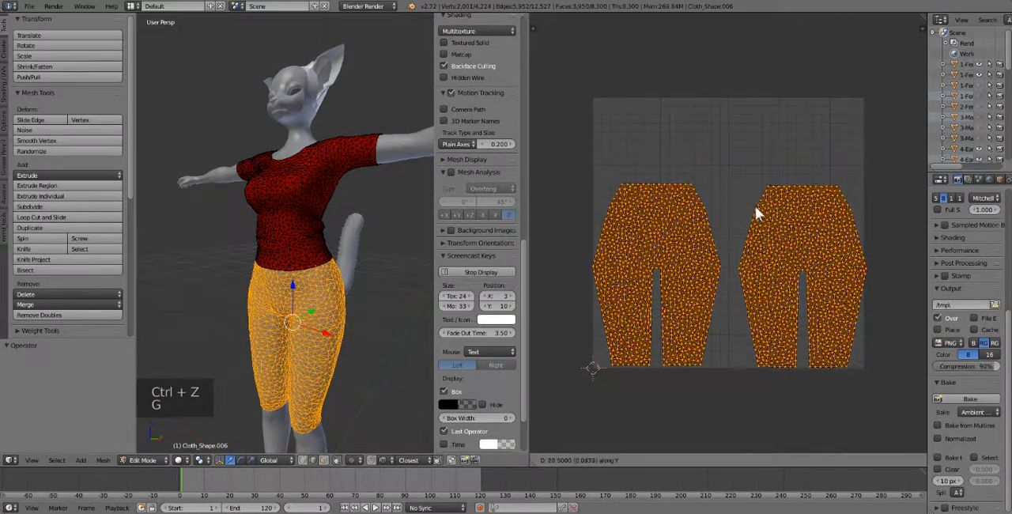
pyautogui.click(755, 206)
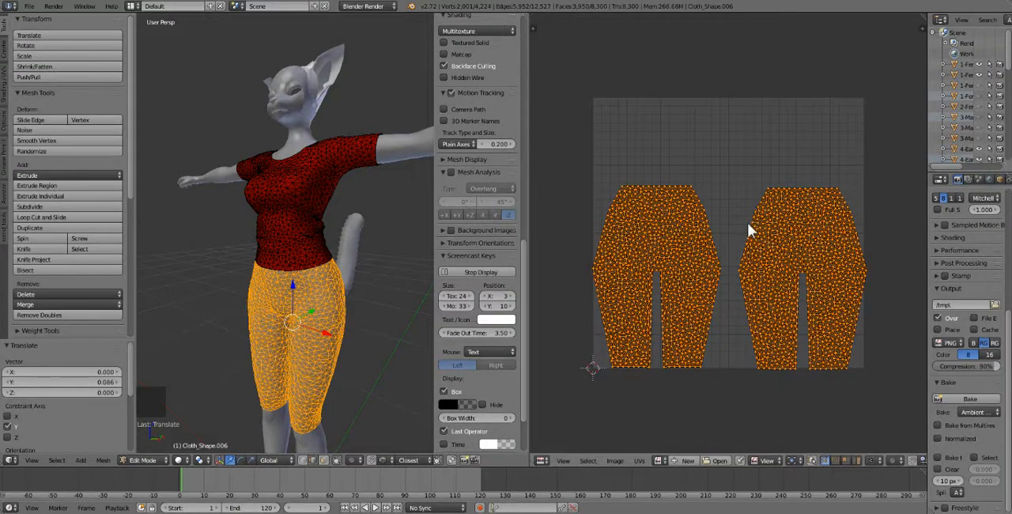
pyautogui.click(888, 261)
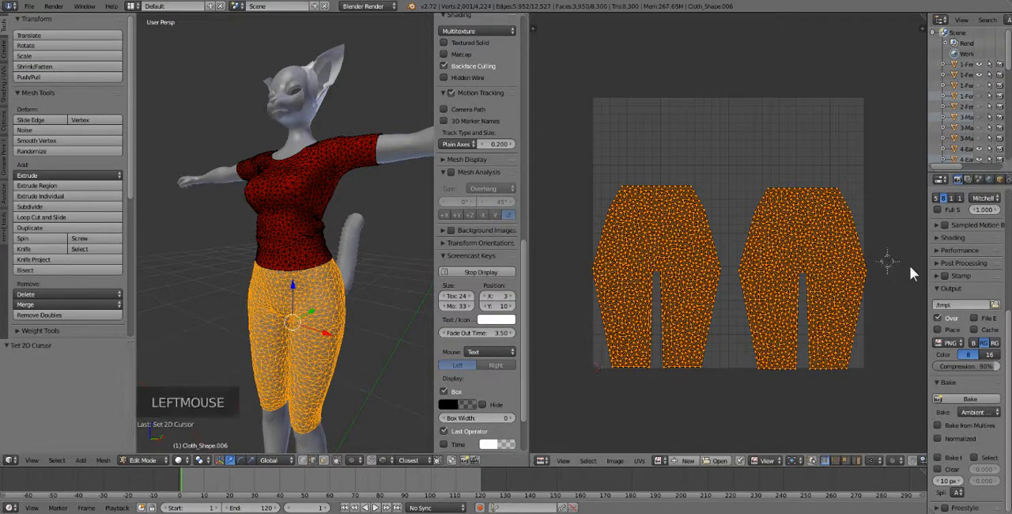
pyautogui.press('s')
pyautogui.press('s')
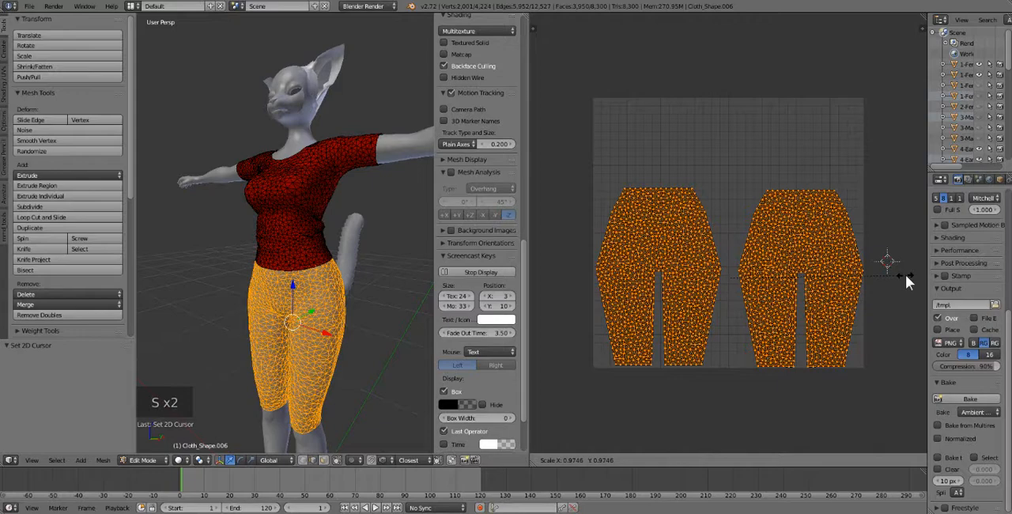
pyautogui.click(906, 276)
pyautogui.press('Tab')
pyautogui.press('Tab')
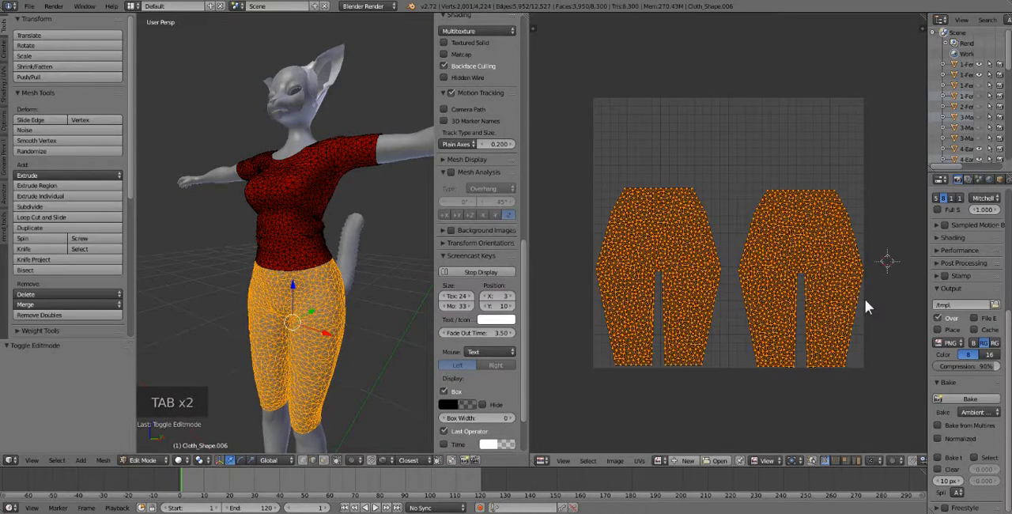
# Deselect all the leggings UVs and clear the mesh selection in the 3D view.
pyautogui.press('a')
pyautogui.press('a')
pyautogui.press('a')
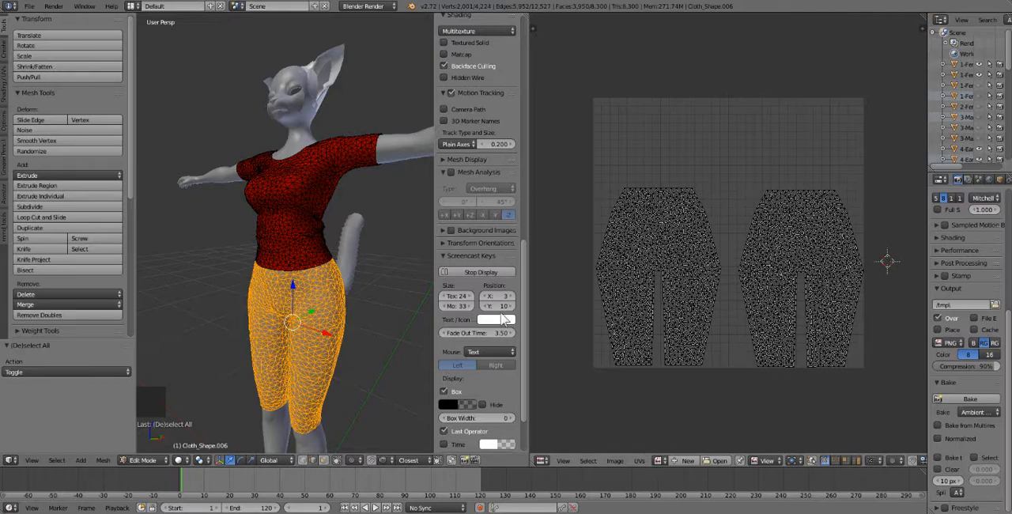
pyautogui.moveTo(404, 295); pyautogui.dragTo(429, 295, button='middle')
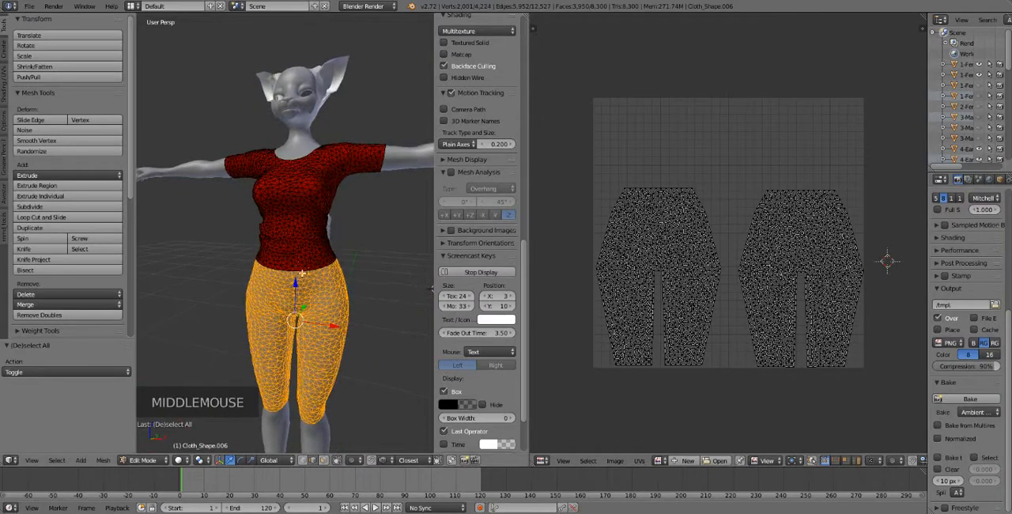
pyautogui.press('a')
pyautogui.press('l')
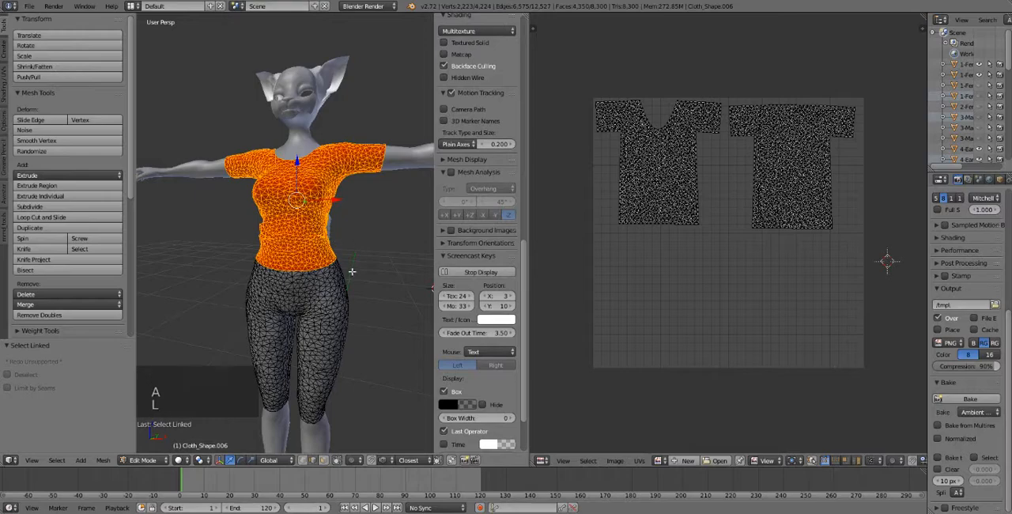
pyautogui.press('a')
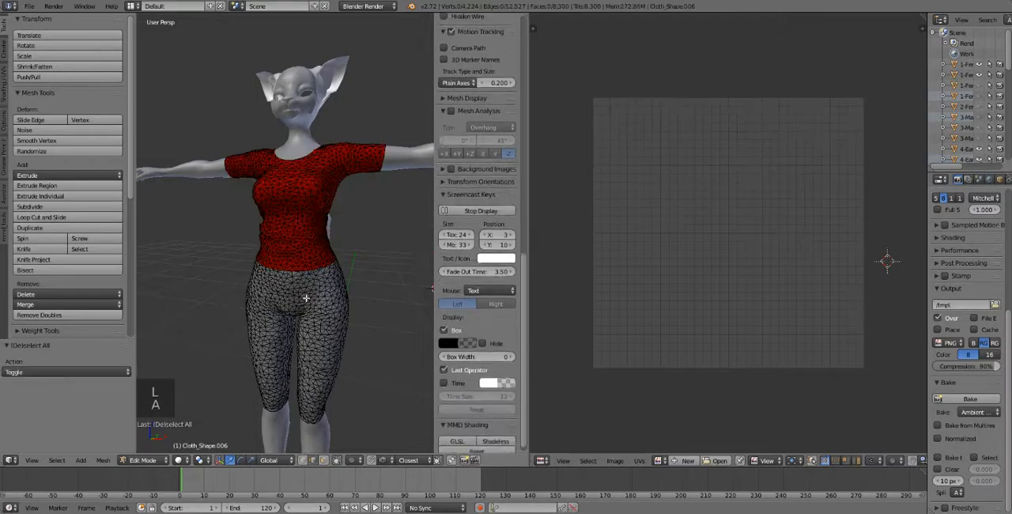
# Select the entire linked shirt mesh, bringing up its UV islands.
pyautogui.moveTo(303, 296); pyautogui.dragTo(332, 295, button='middle')
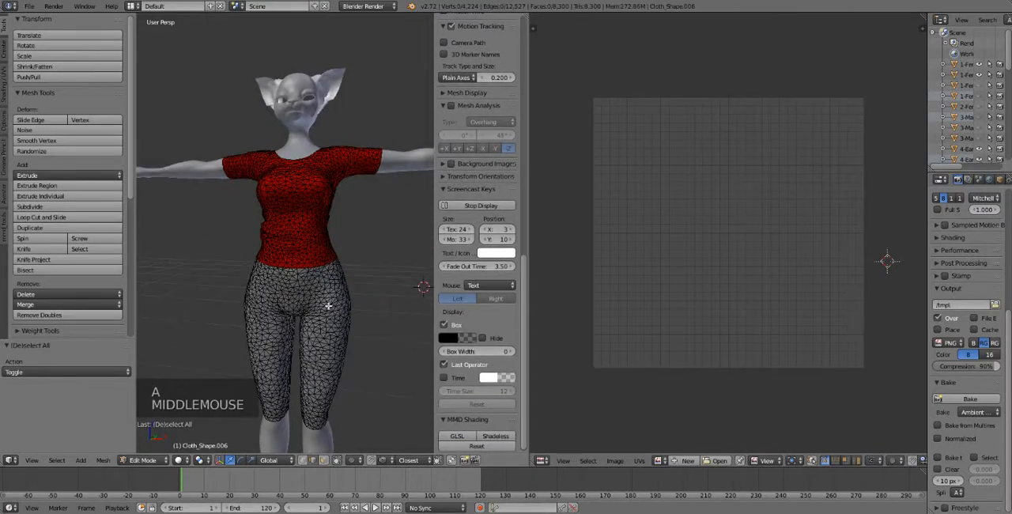
pyautogui.scroll(2, 330, 301)
pyautogui.scroll(-1, 313, 251)
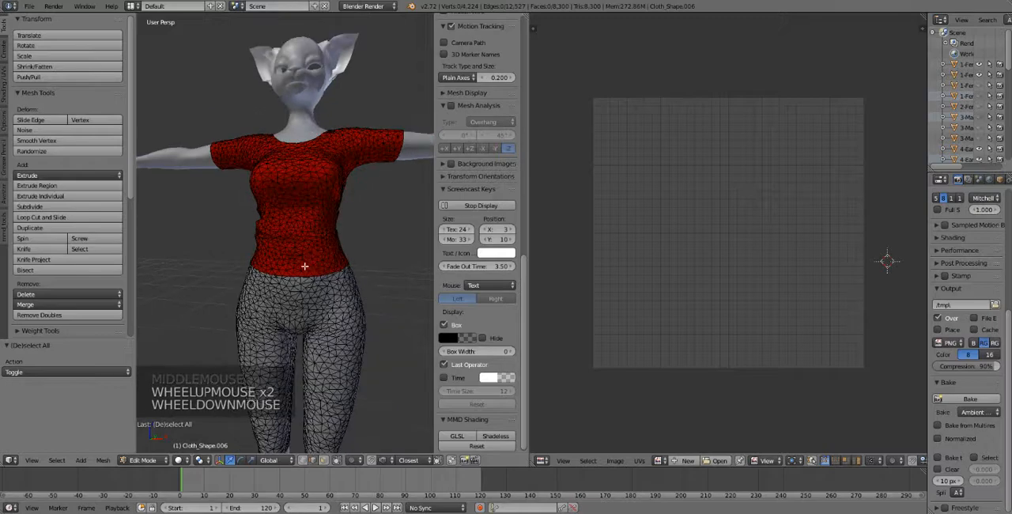
pyautogui.press('l')
pyautogui.press('l')
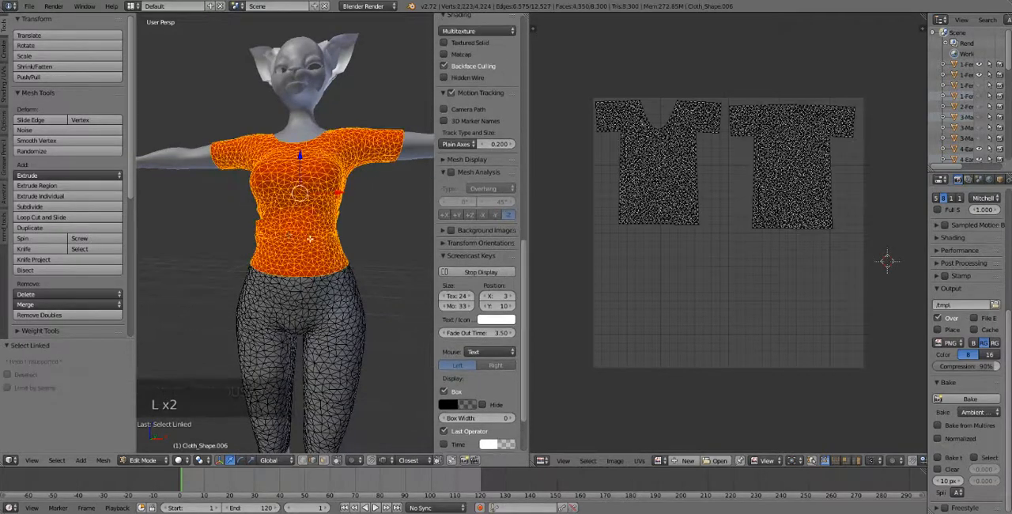
pyautogui.moveTo(352, 219); pyautogui.dragTo(214, 215, button='middle')
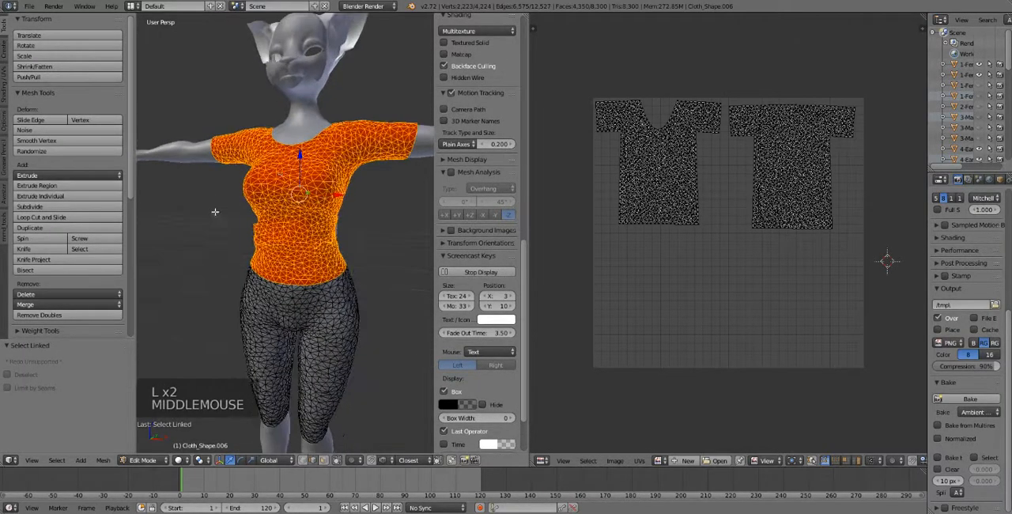
pyautogui.moveTo(303, 234); pyautogui.dragTo(431, 285, button='middle')
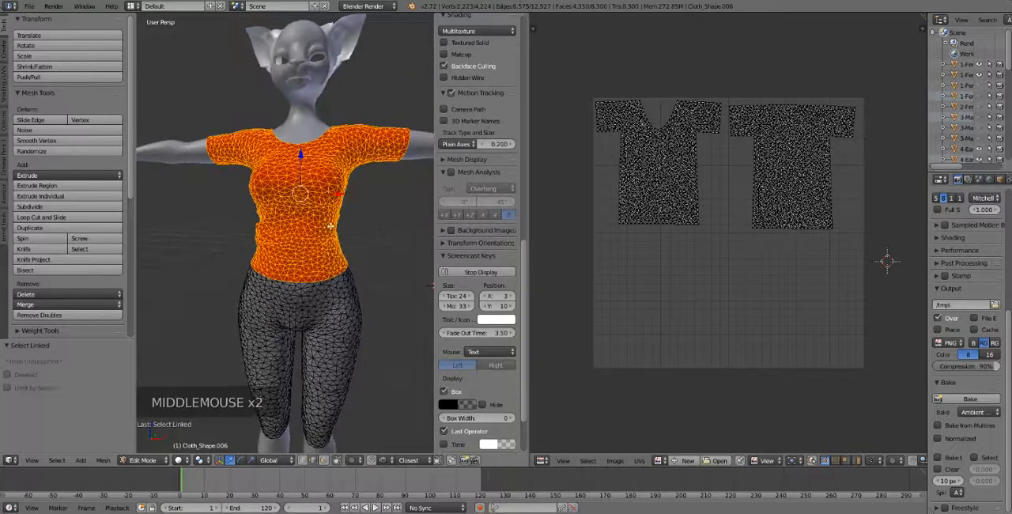
# Create a new blank 2048 by 2048 px image with alpha for the shirt UVs.
pyautogui.click(676, 459)
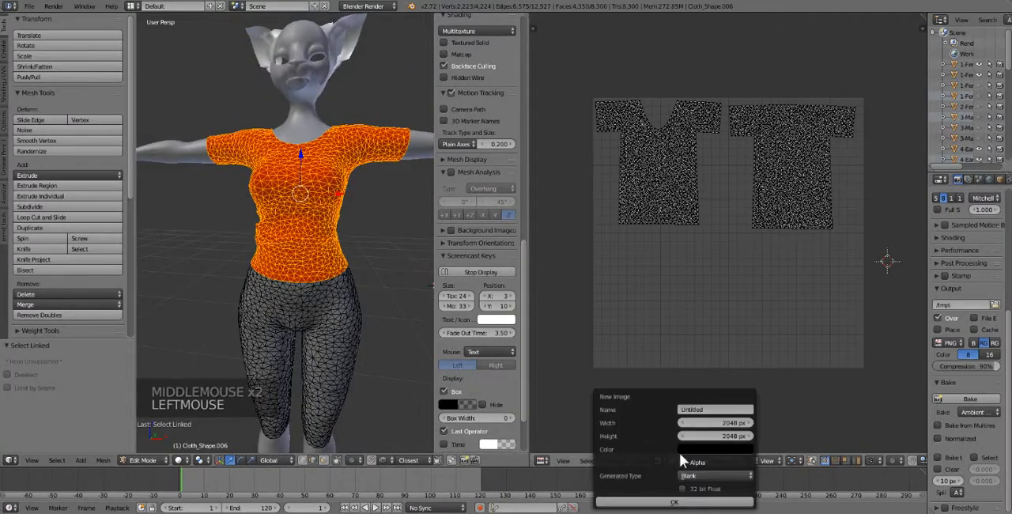
pyautogui.click(715, 424)
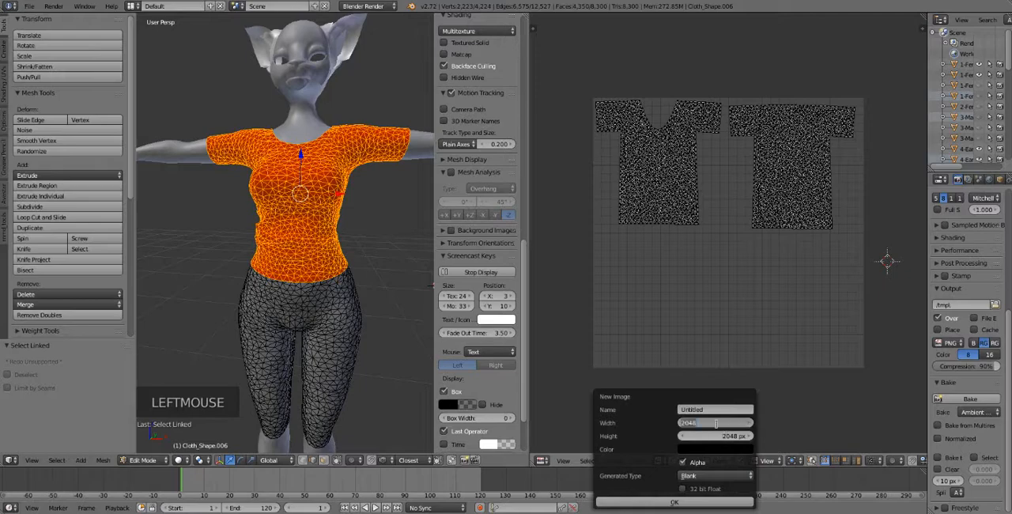
pyautogui.click(722, 436)
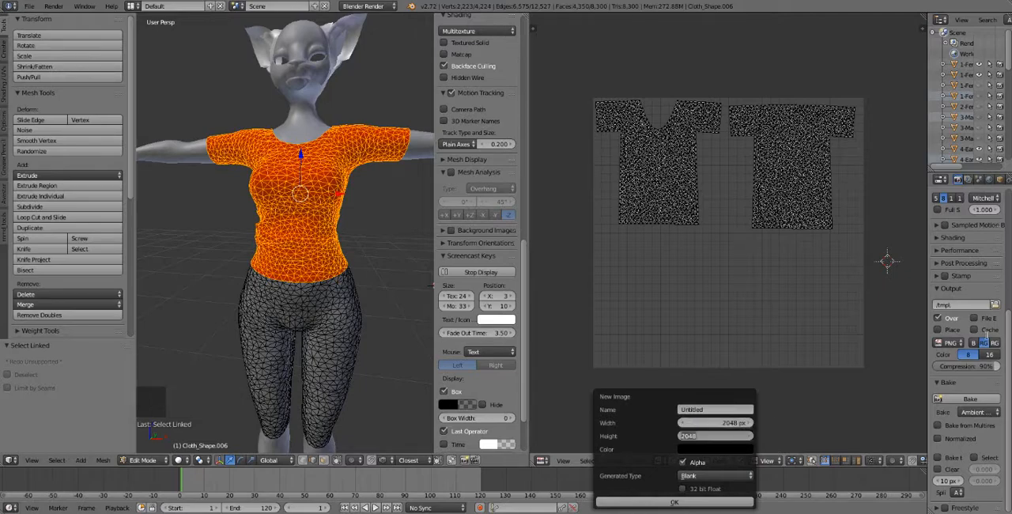
pyautogui.write('1024*2')
pyautogui.press('Return')
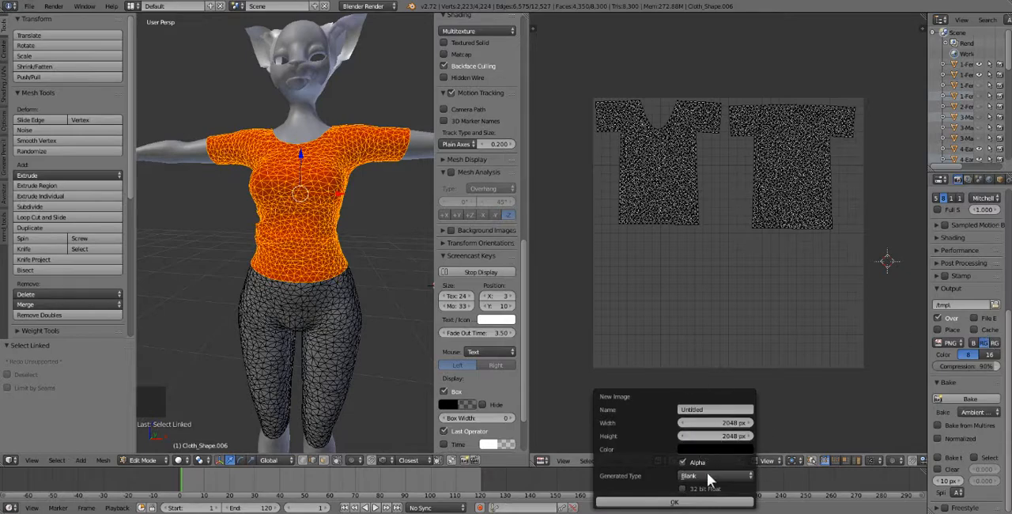
pyautogui.click(674, 503)
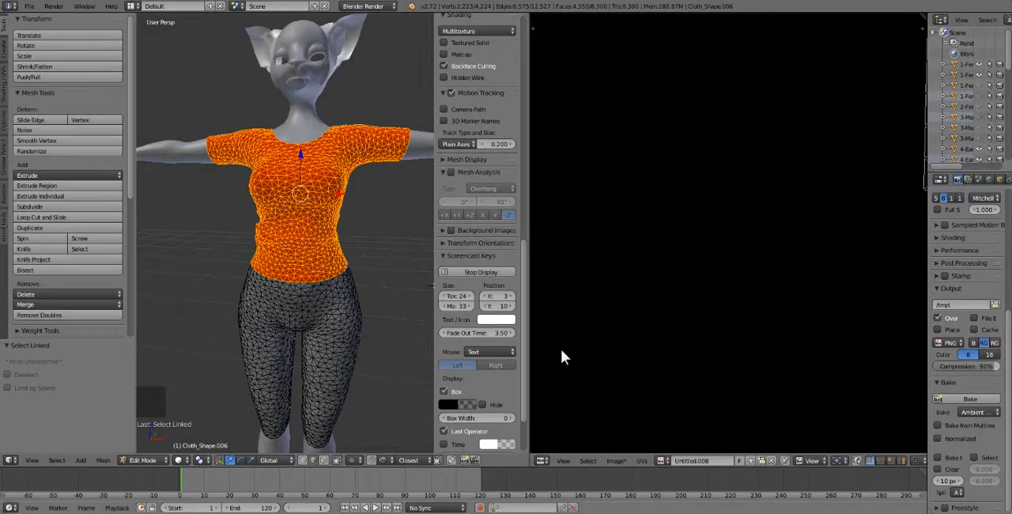
# Examine how the front and back shirt UV islands lie on the new blank image.
pyautogui.scroll(-3, 738, 328)
pyautogui.scroll(1, 702, 335)
pyautogui.scroll(-1, 701, 334)
pyautogui.scroll(6, 701, 335)
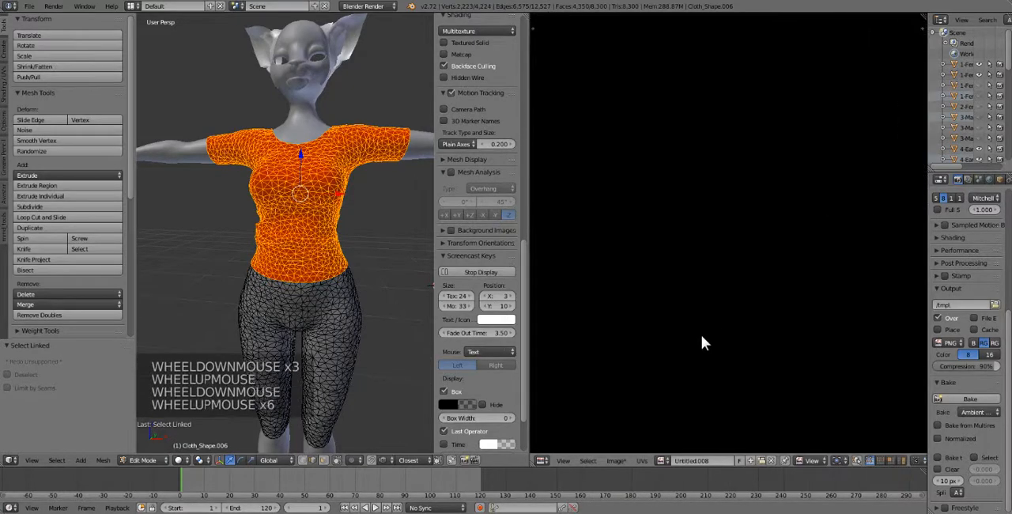
pyautogui.scroll(-3, 701, 335)
pyautogui.scroll(-9, 702, 334)
pyautogui.scroll(2, 702, 366)
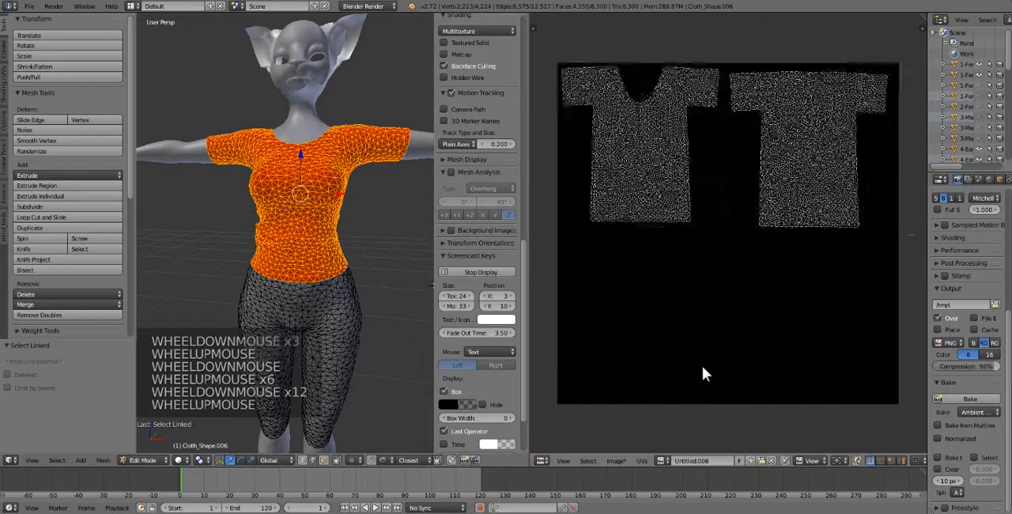
pyautogui.click(758, 460)
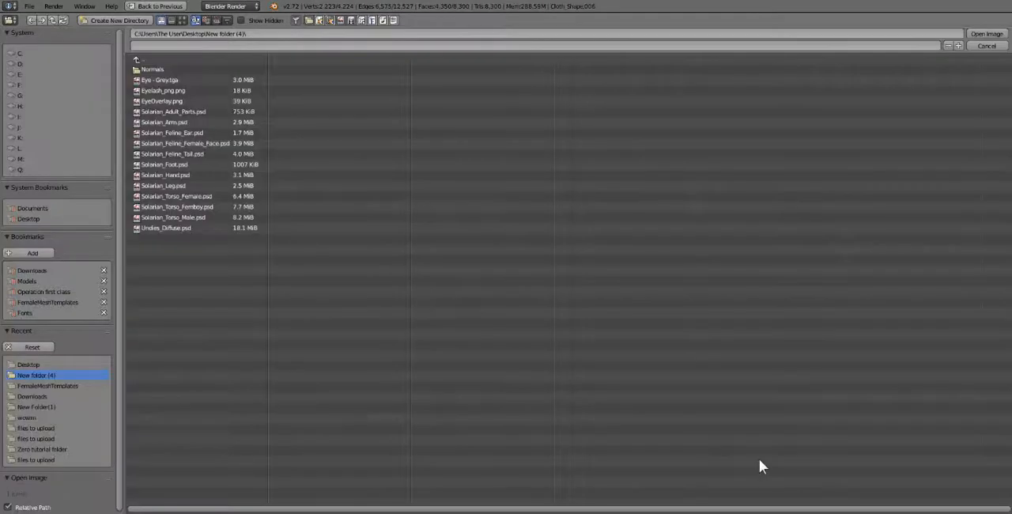
pyautogui.click(987, 46)
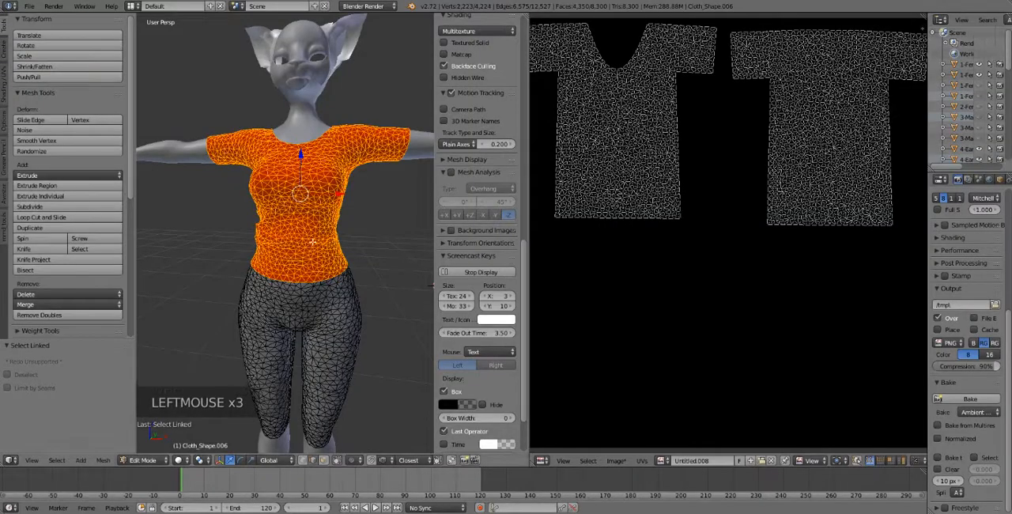
pyautogui.moveTo(317, 243); pyautogui.dragTo(316, 238, button='middle')
pyautogui.scroll(-2, 596, 259)
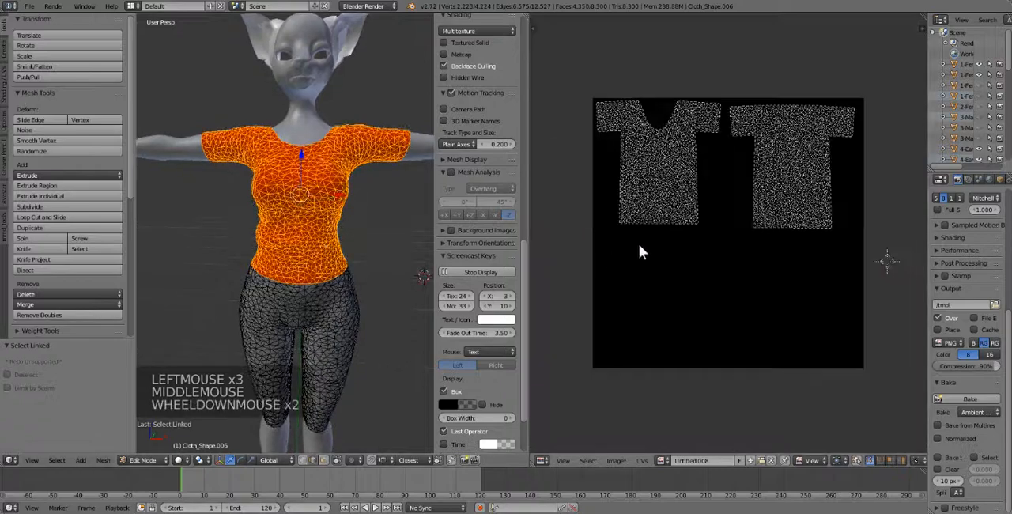
pyautogui.moveTo(639, 244); pyautogui.dragTo(649, 260, button='middle')
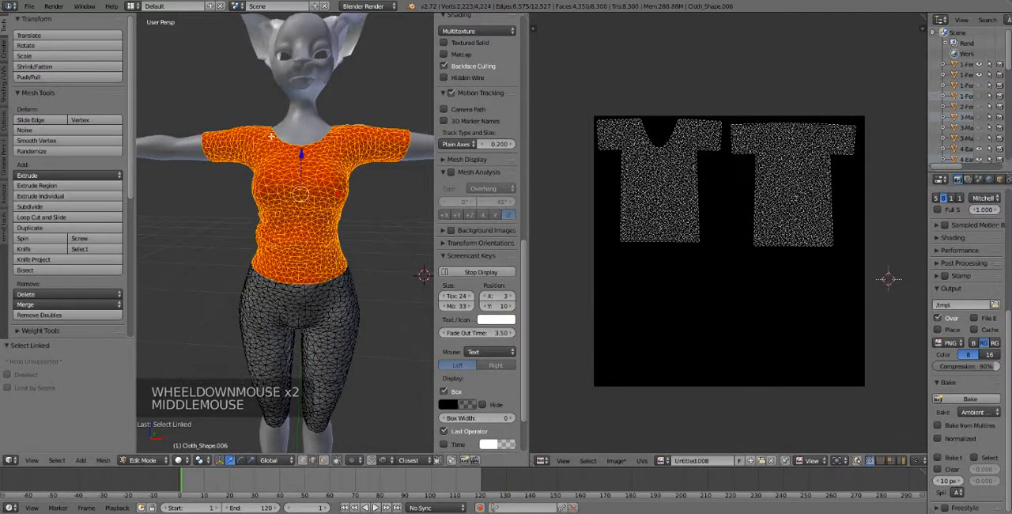
# Widen the properties editor and set the World's raytrace gather samples for ambient occlusion to 20.
pyautogui.click(927, 208)
pyautogui.moveTo(927, 208); pyautogui.dragTo(812, 225)
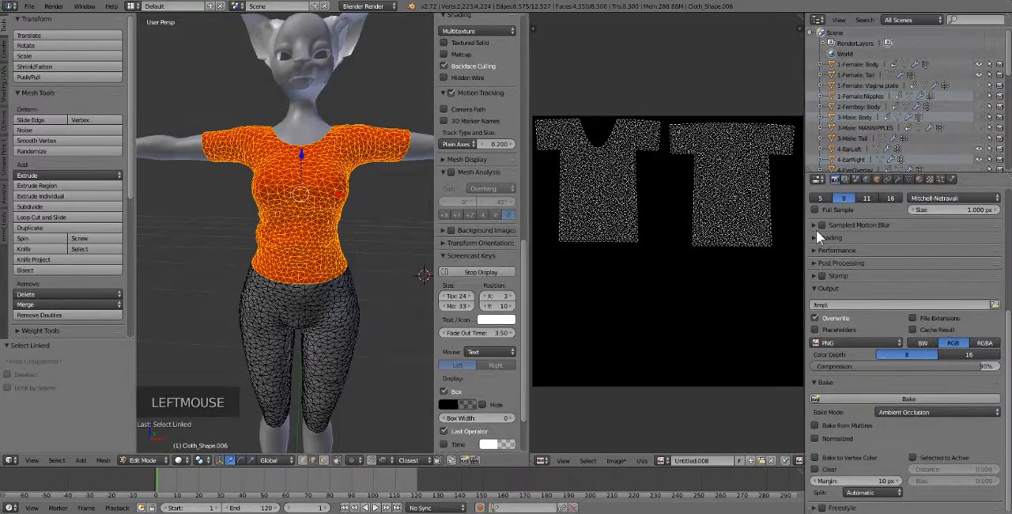
pyautogui.click(867, 183)
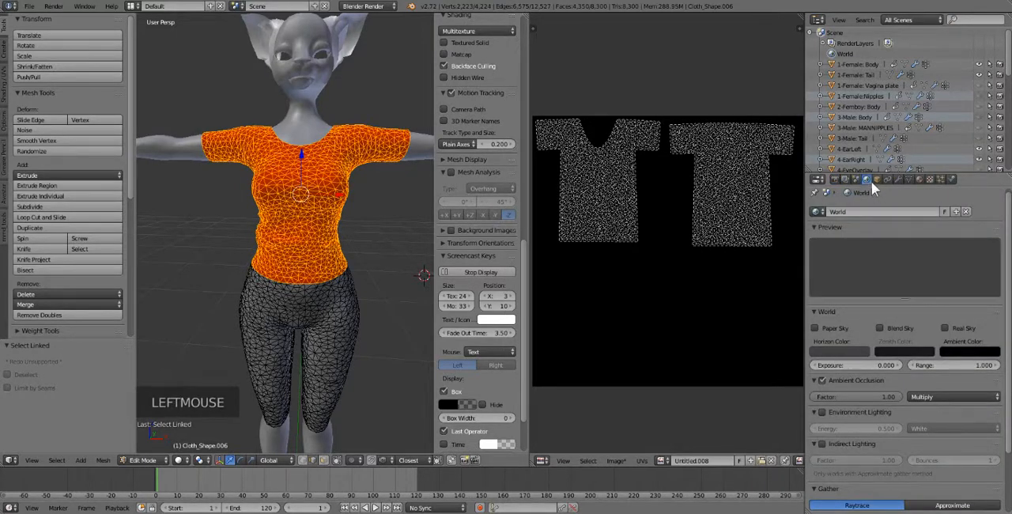
pyautogui.scroll(-5, 869, 237)
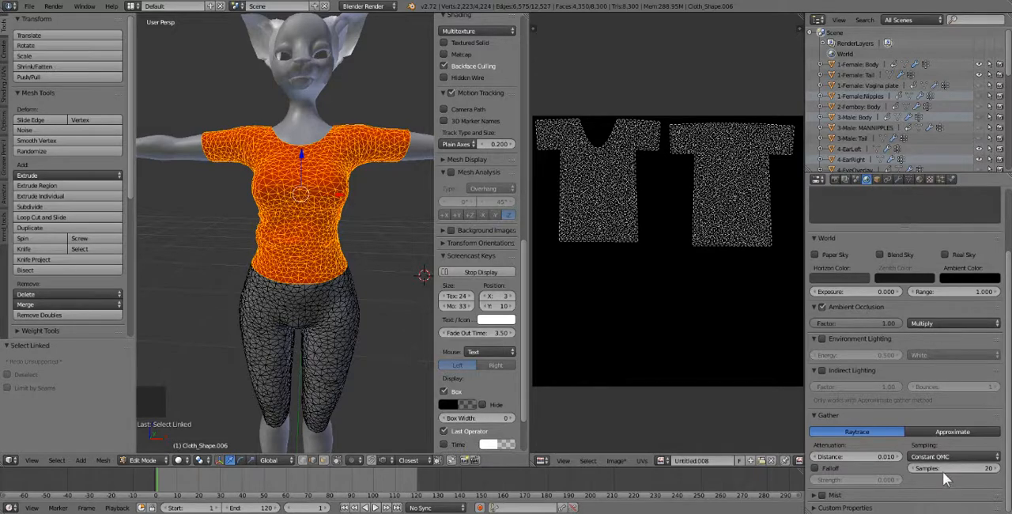
pyautogui.scroll(-3, 944, 463)
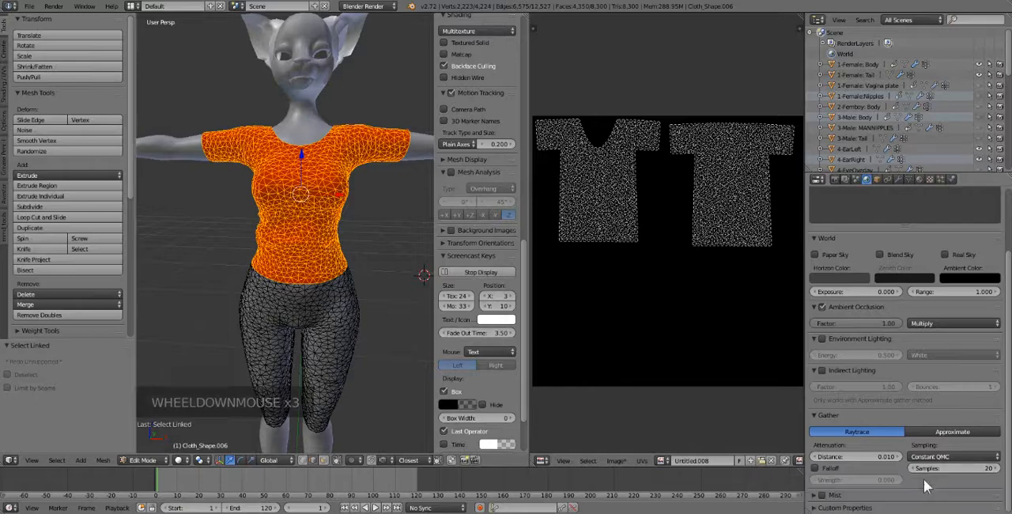
pyautogui.click(938, 467)
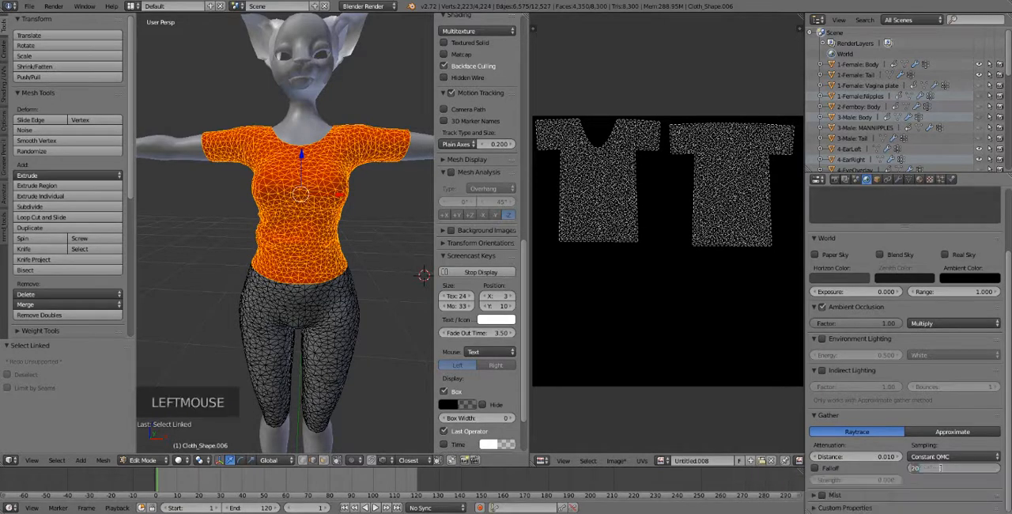
pyautogui.press('Return')
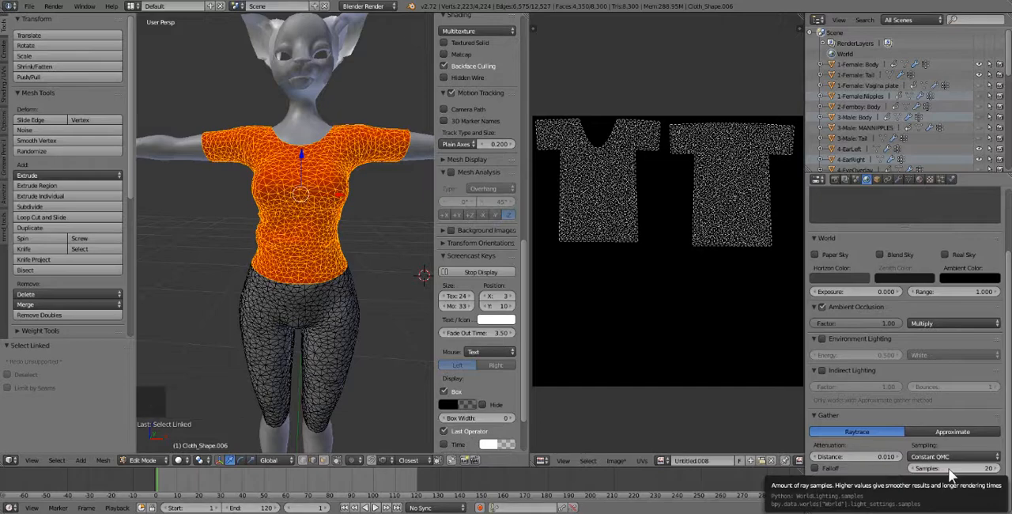
# Lower the World's raytrace gather samples to 1 and raise them back to 20.
pyautogui.click(949, 469)
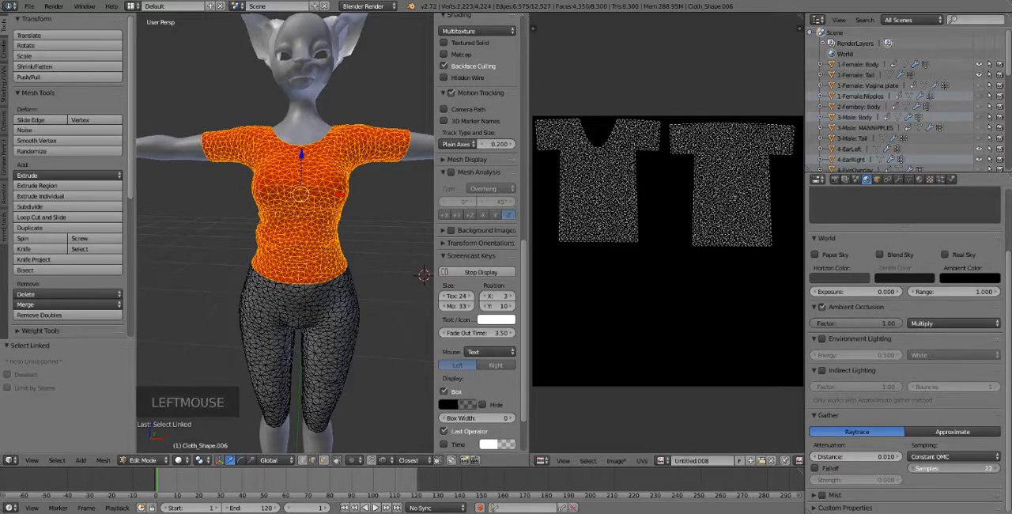
pyautogui.moveTo(948, 469); pyautogui.dragTo(941, 469)
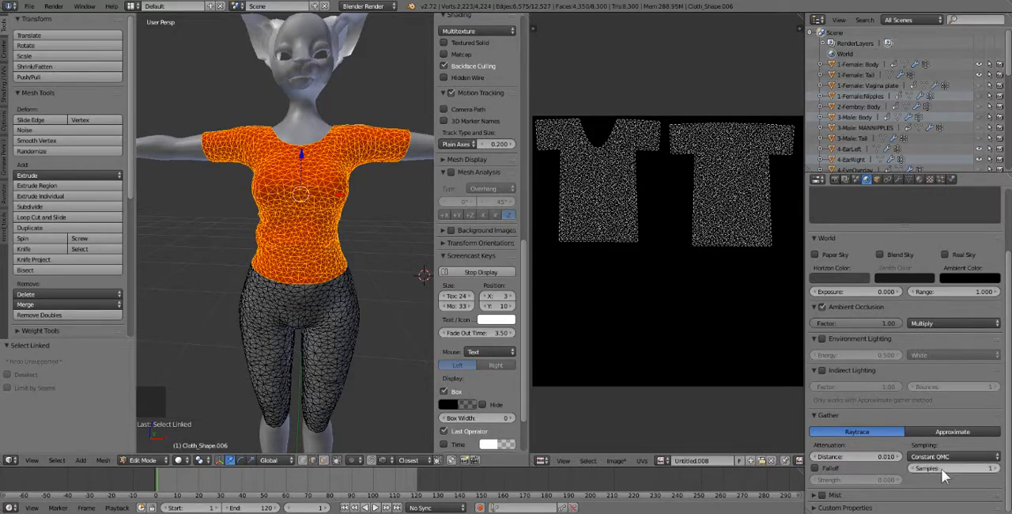
pyautogui.click(997, 469)
pyautogui.click(996, 468)
pyautogui.click(997, 468)
pyautogui.click(996, 468)
pyautogui.click(996, 468)
pyautogui.click(997, 468)
pyautogui.click(996, 468)
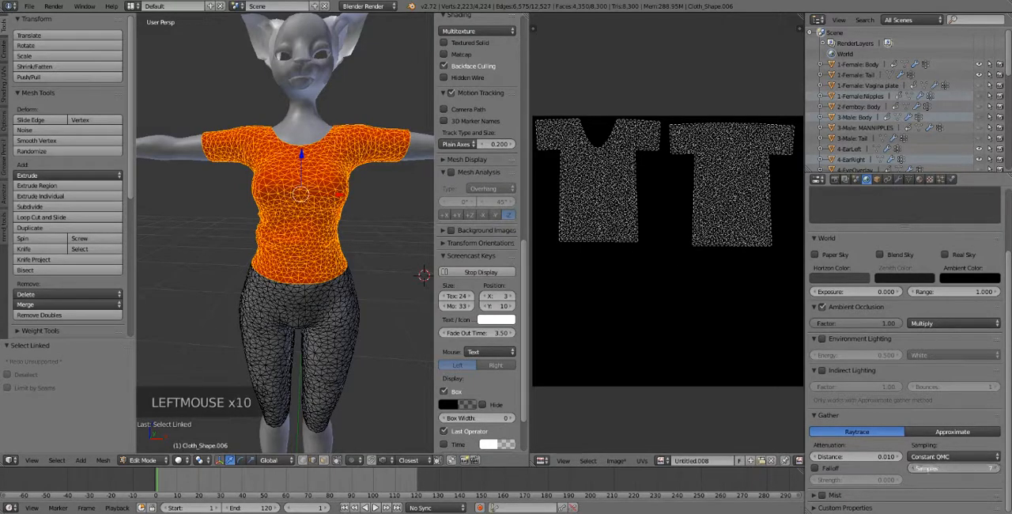
pyautogui.click(997, 468)
pyautogui.click(996, 468)
pyautogui.click(996, 468)
pyautogui.click(996, 468)
pyautogui.click(997, 469)
pyautogui.click(997, 468)
pyautogui.click(996, 468)
pyautogui.click(997, 469)
pyautogui.click(996, 468)
pyautogui.click(996, 469)
pyautogui.click(996, 468)
pyautogui.click(997, 468)
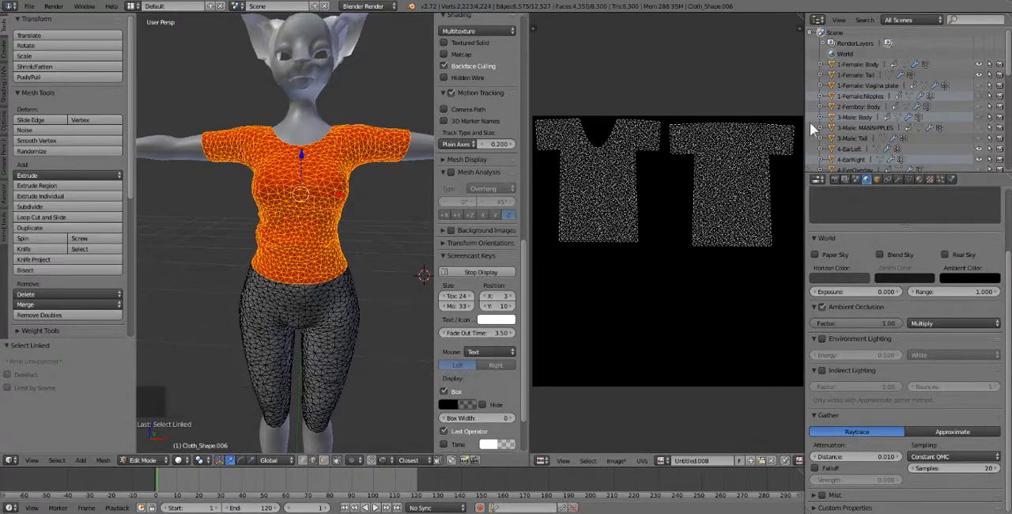
# Set the render bake mode to Ambient Occlusion and bake the selected shirt onto the new image.
pyautogui.click(836, 180)
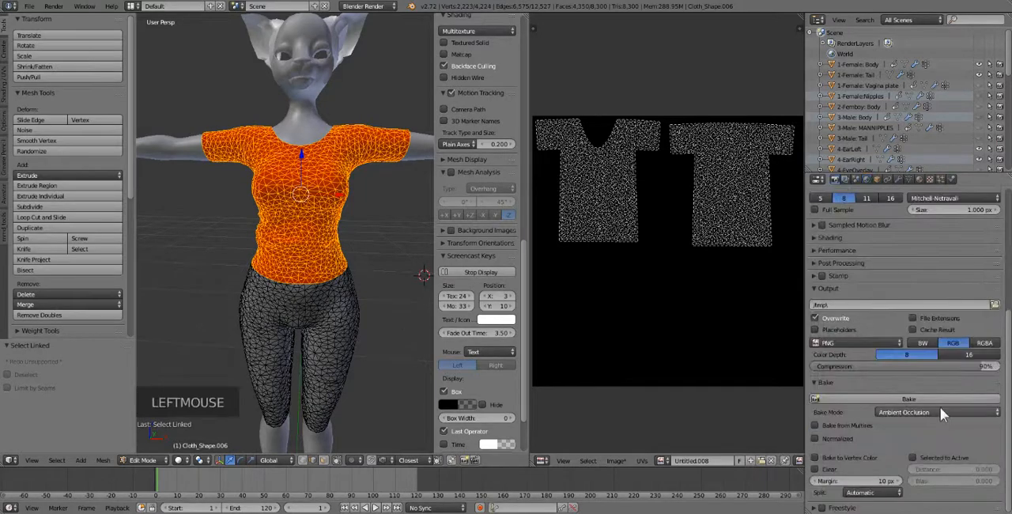
pyautogui.scroll(-3, 935, 399)
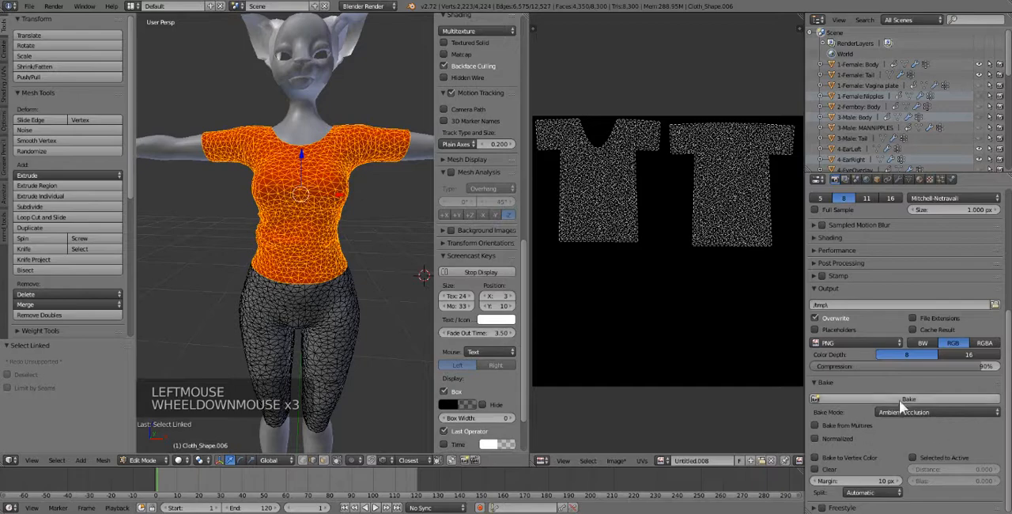
pyautogui.click(904, 409)
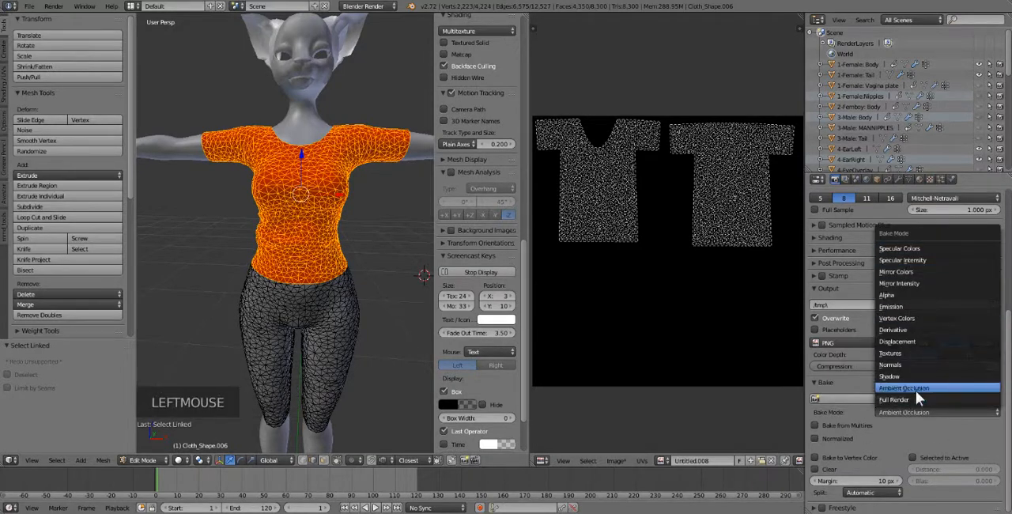
pyautogui.click(916, 390)
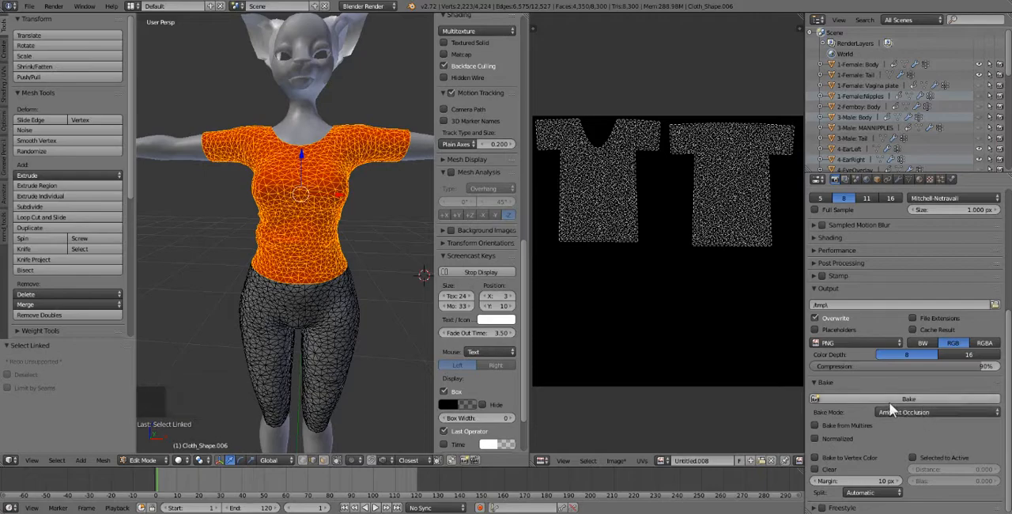
pyautogui.click(888, 400)
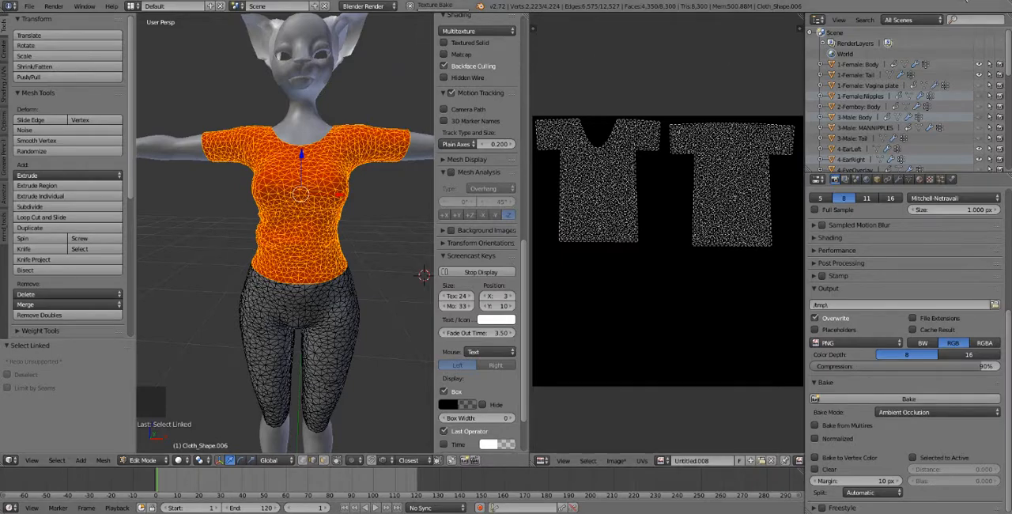
# Leave Edit Mode and widen the image editor to examine the baked shirt image.
pyautogui.press('Tab')
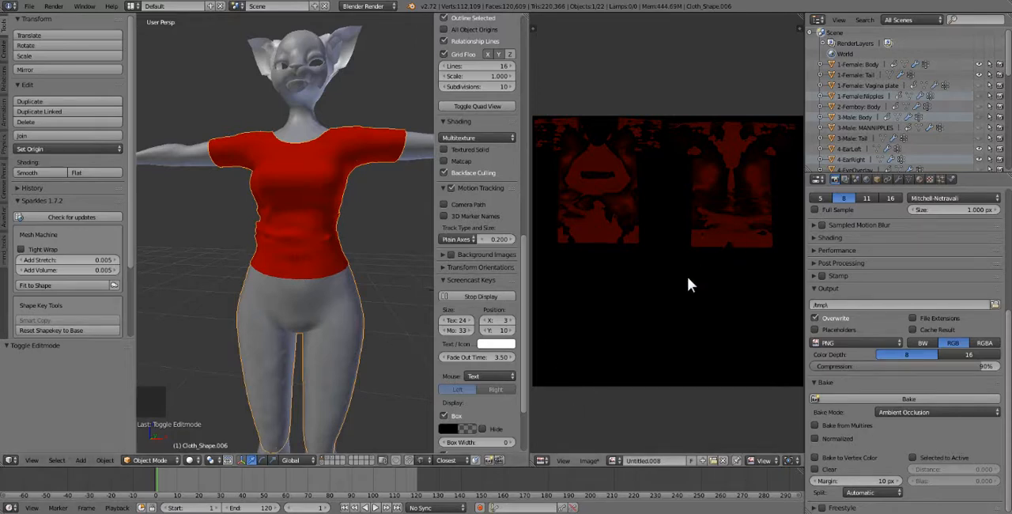
pyautogui.click(645, 297)
pyautogui.scroll(-4, 645, 297)
pyautogui.scroll(5, 645, 297)
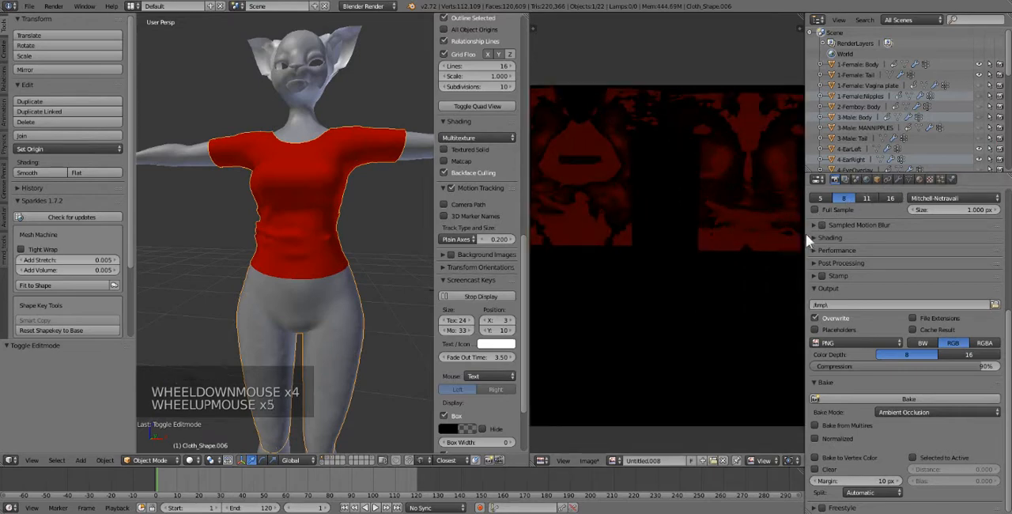
pyautogui.moveTo(806, 233); pyautogui.dragTo(880, 190)
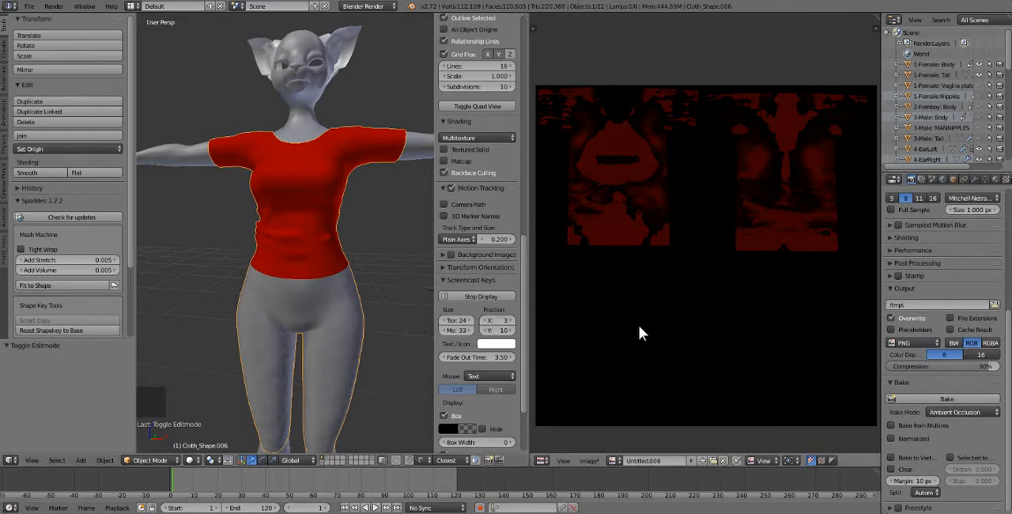
# Isolate the clothing layer and select its separate shirt mesh, and show the body again and select it.
pyautogui.click(331, 457)
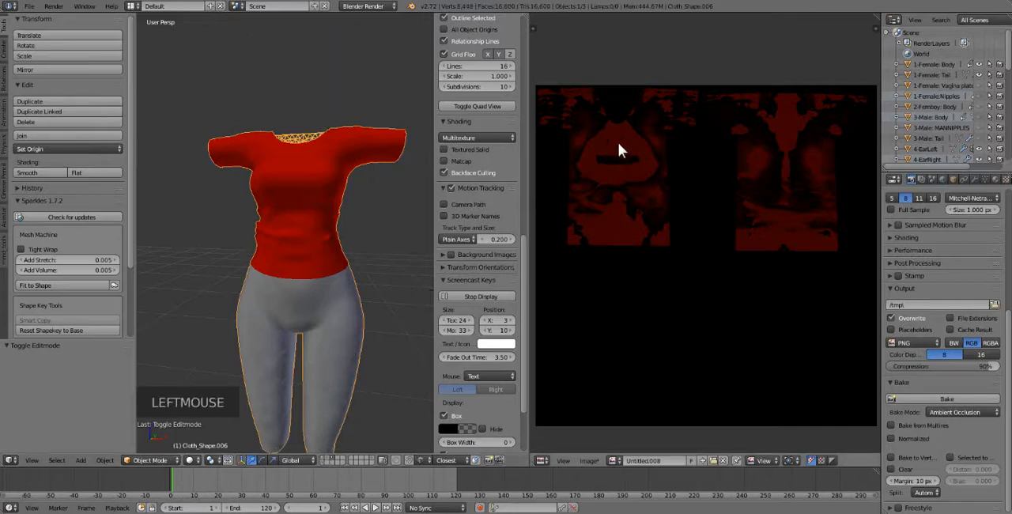
pyautogui.rightClick(315, 178)
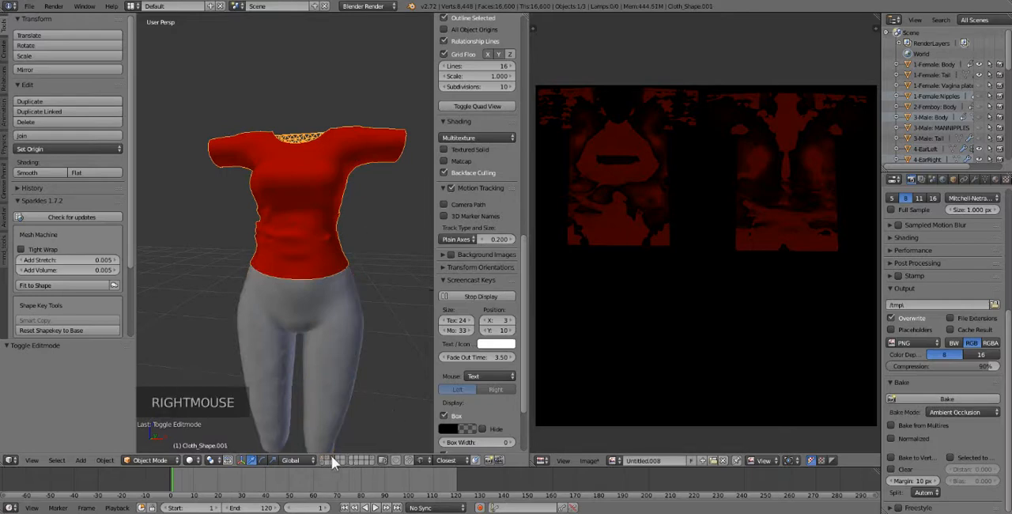
pyautogui.scroll(-2, 332, 278)
pyautogui.middleClick(336, 281)
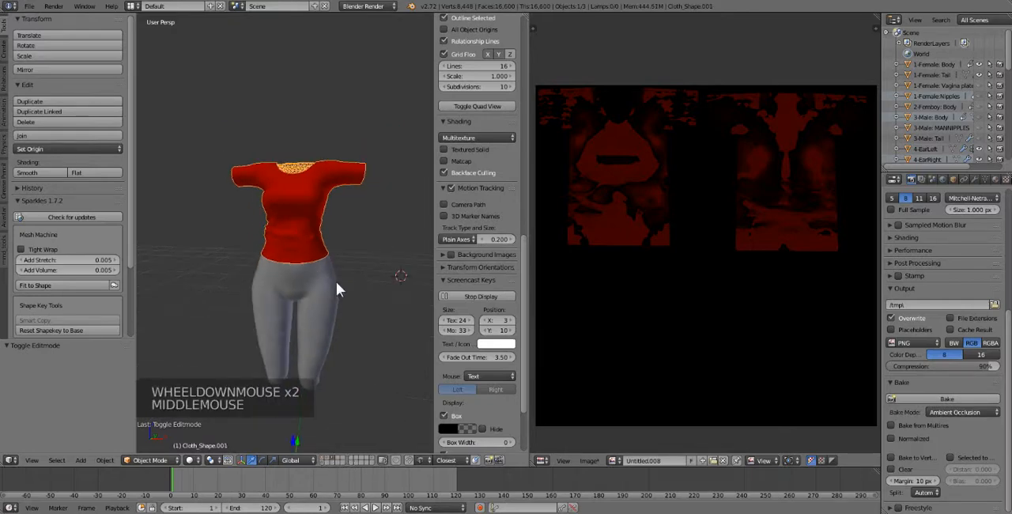
pyautogui.click(323, 457)
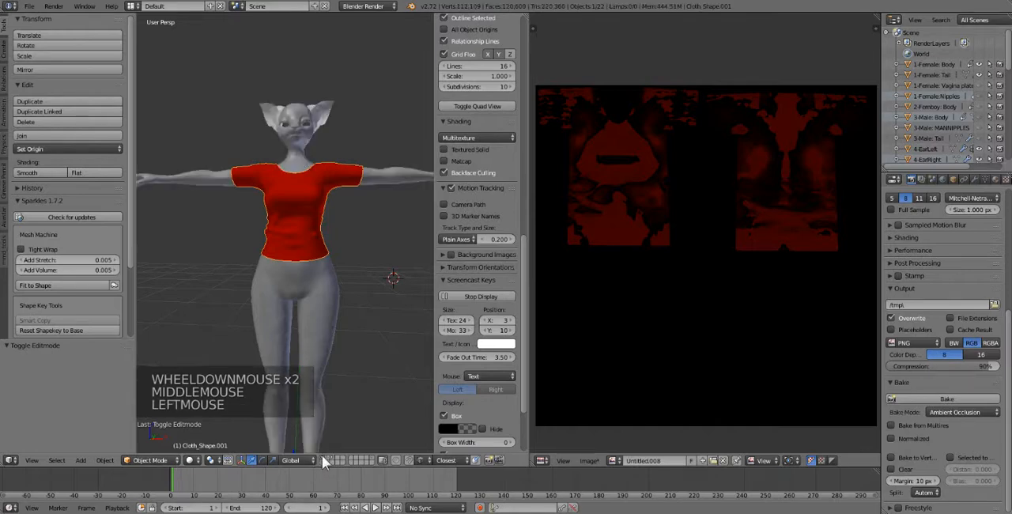
pyautogui.rightClick(199, 177)
pyautogui.scroll(2, 291, 186)
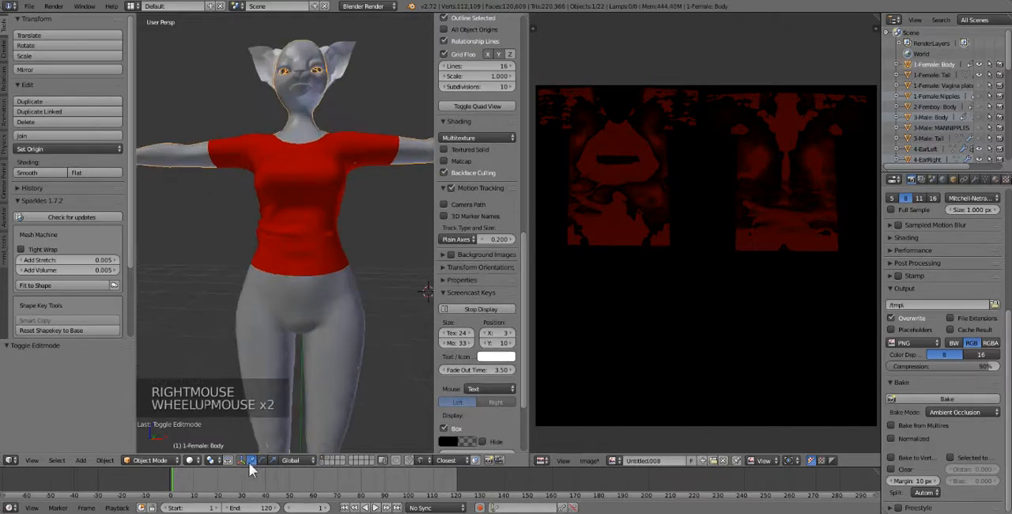
# Show only the clothing layer and select the combined shirt and leggings mesh Cloth_Shape.006.
pyautogui.click(323, 462)
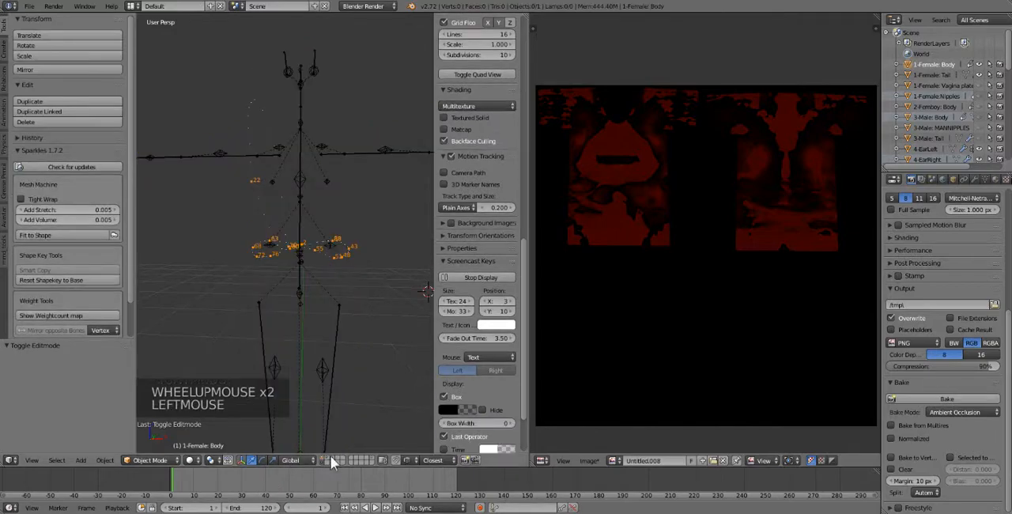
pyautogui.click(331, 456)
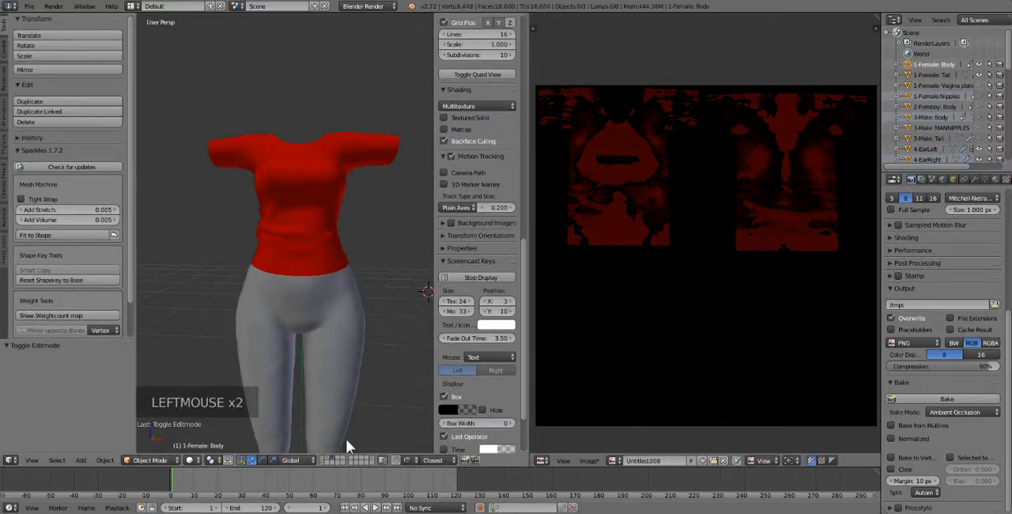
pyautogui.rightClick(319, 192)
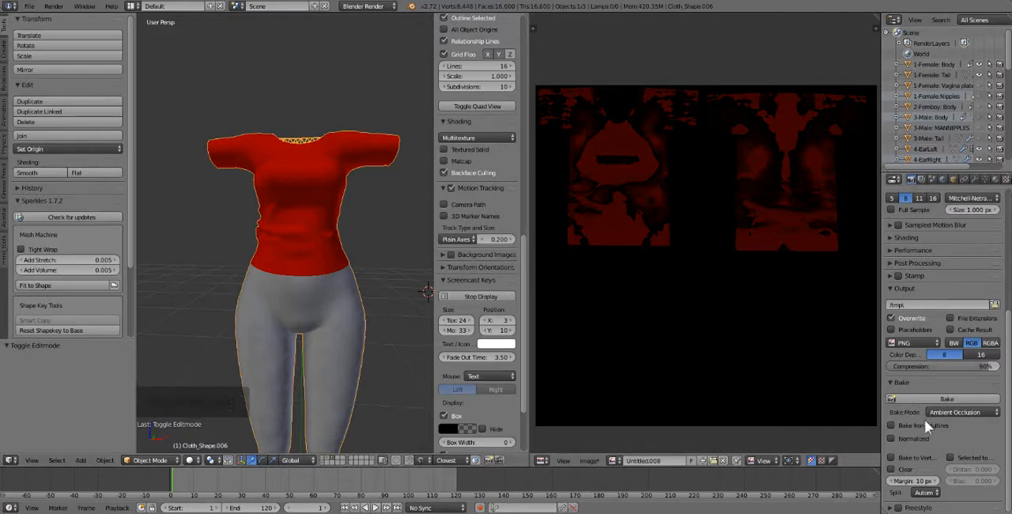
# Change the diffuse color of the shirt's material to white.
pyautogui.click(995, 181)
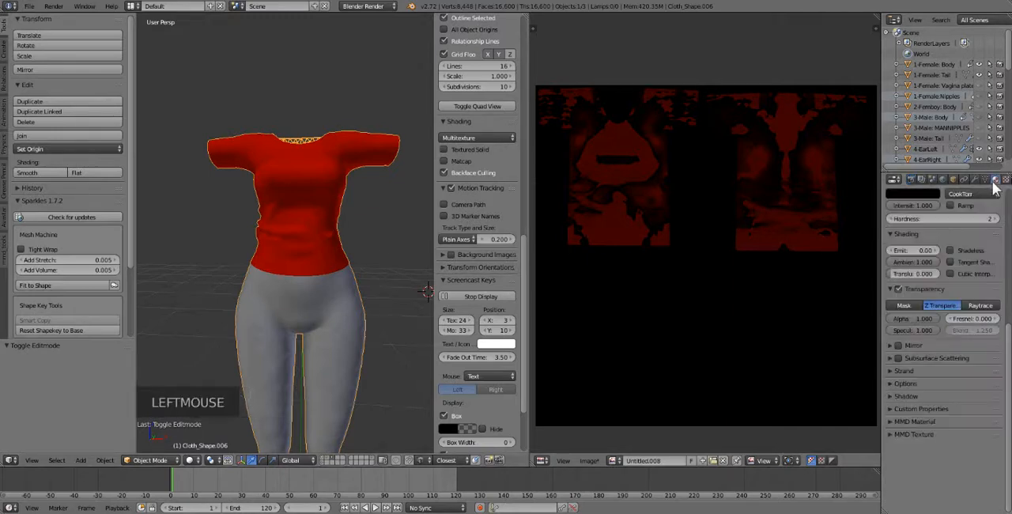
pyautogui.scroll(6, 938, 261)
pyautogui.click(922, 276)
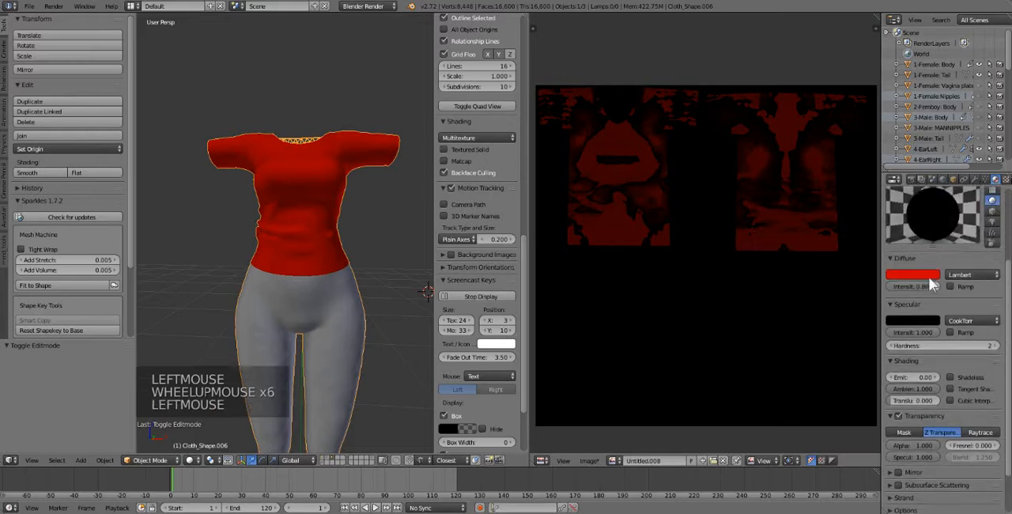
pyautogui.moveTo(851, 249); pyautogui.dragTo(903, 259)
pyautogui.click(680, 331)
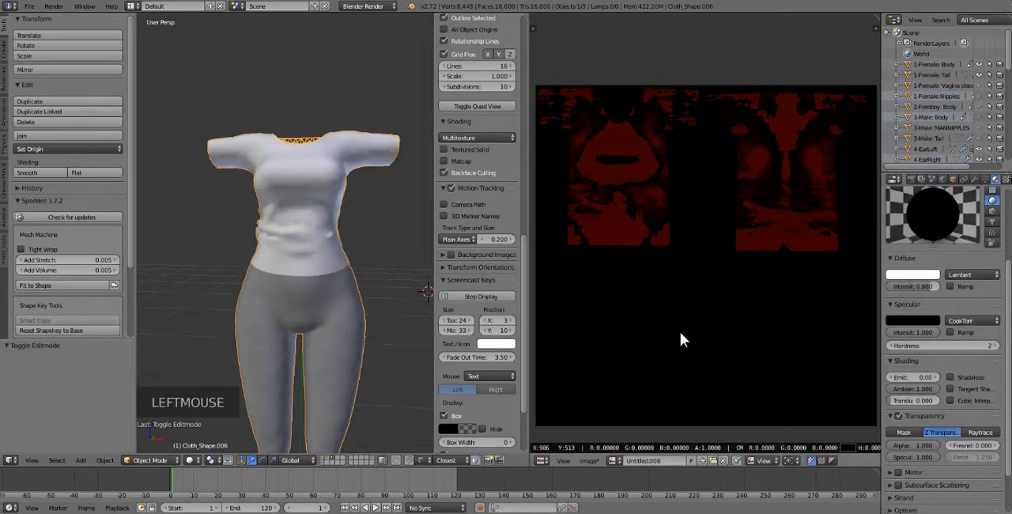
# Bake the ambient occlusion again with only the clothing layer visible and the shirt white.
pyautogui.scroll(-2, 920, 372)
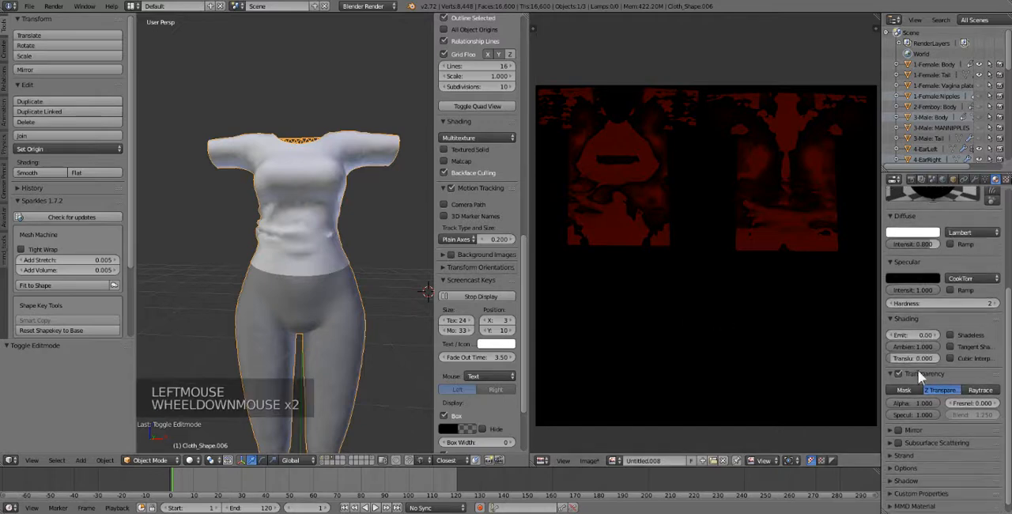
pyautogui.scroll(1, 930, 237)
pyautogui.click(912, 179)
pyautogui.scroll(-3, 937, 348)
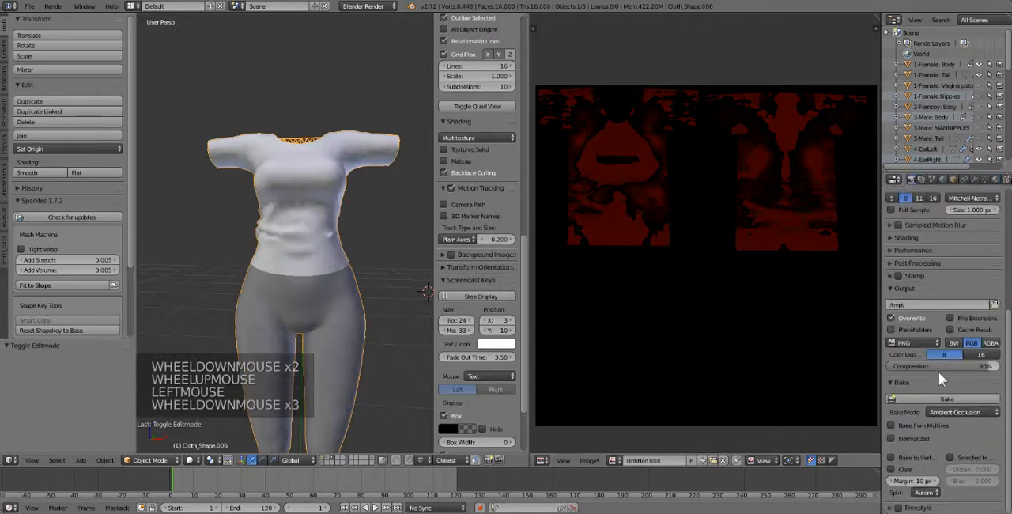
pyautogui.click(947, 400)
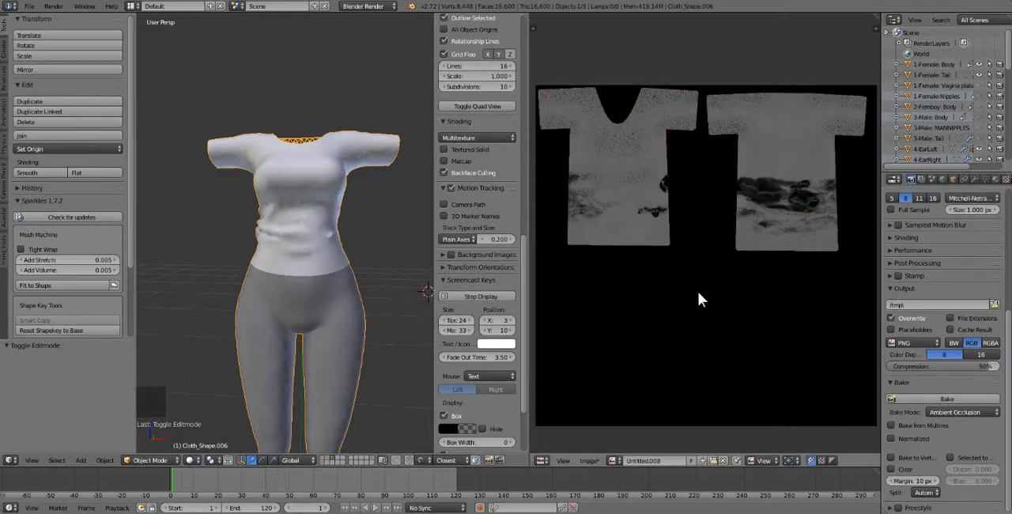
# Examine the baked shading and grain on the shirt's front UV island up close.
pyautogui.scroll(3, 693, 307)
pyautogui.moveTo(600, 225); pyautogui.dragTo(688, 277, button='middle')
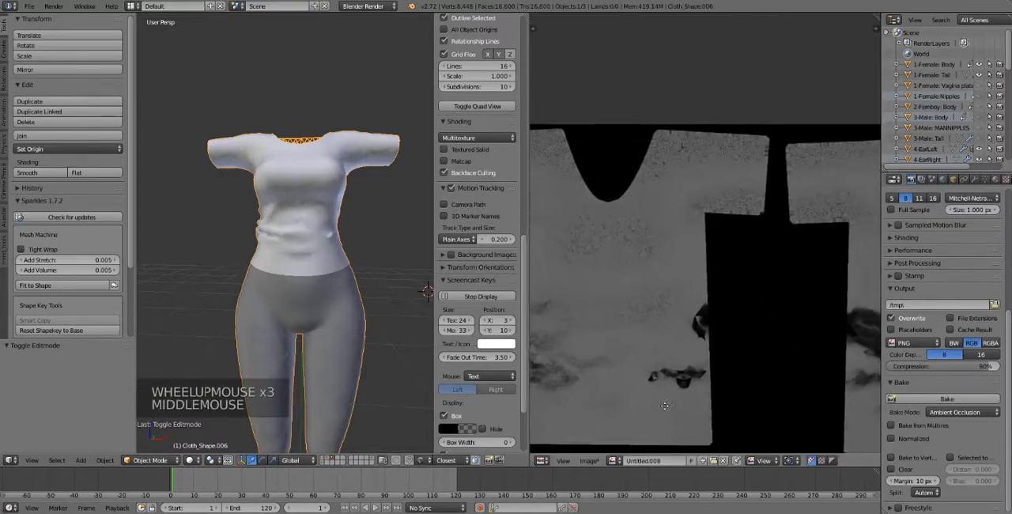
pyautogui.scroll(3, 696, 279)
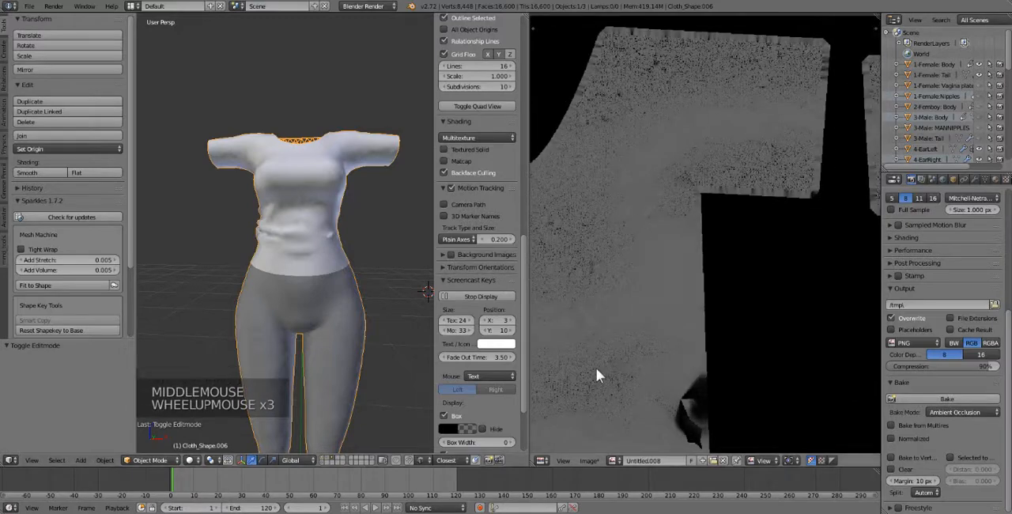
pyautogui.moveTo(597, 368); pyautogui.dragTo(694, 276, button='middle')
pyautogui.scroll(-4, 725, 330)
pyautogui.moveTo(725, 329); pyautogui.dragTo(705, 317, button='middle')
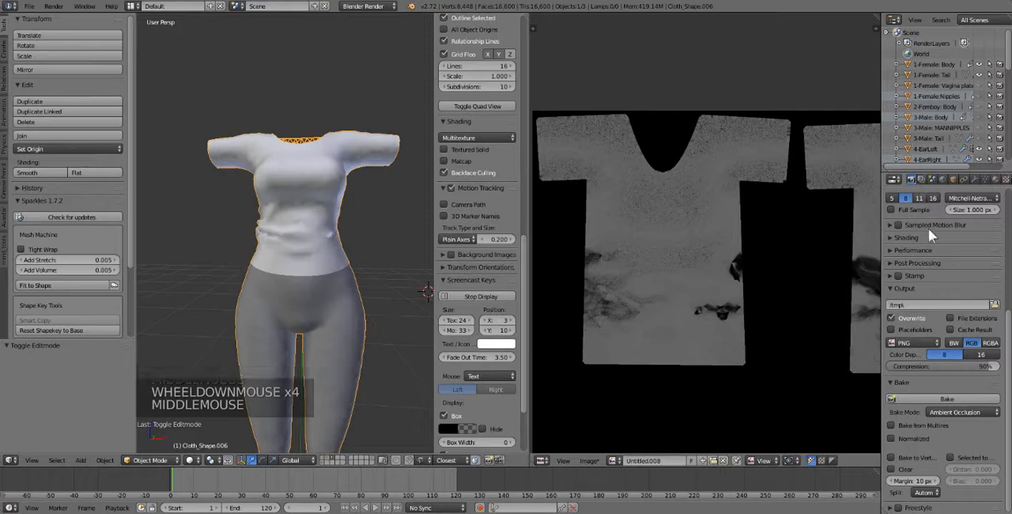
# Set the World's raytrace gather samples for ambient occlusion to 22.
pyautogui.click(976, 181)
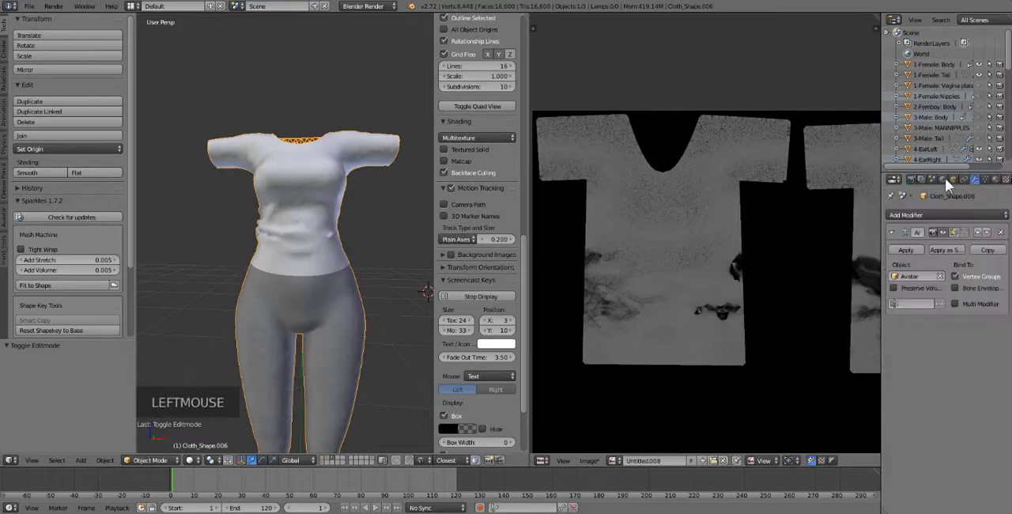
pyautogui.click(944, 178)
pyautogui.scroll(-2, 969, 411)
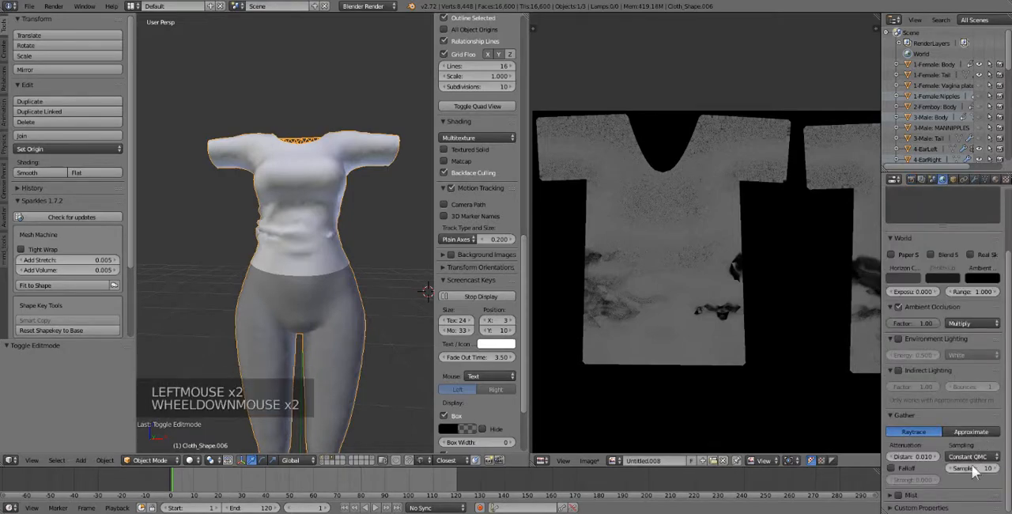
pyautogui.click(972, 466)
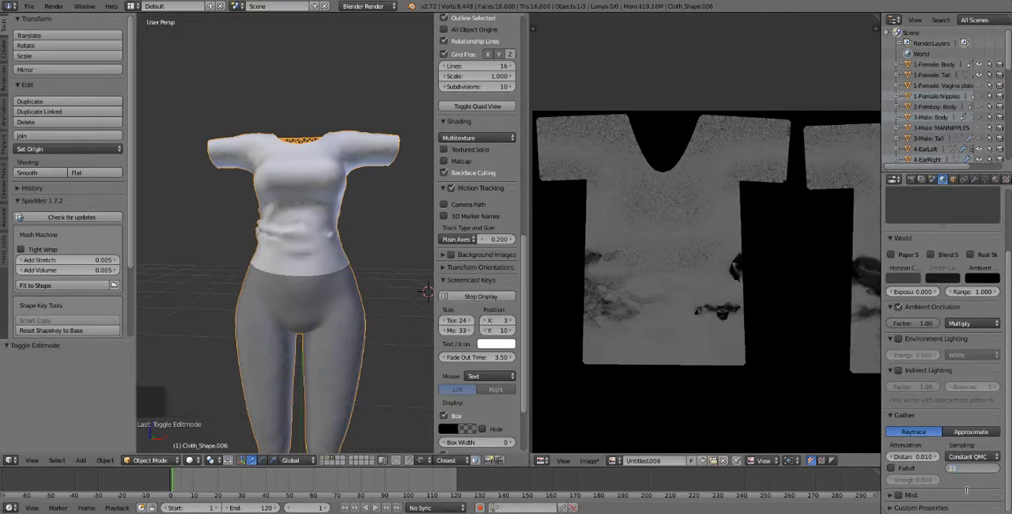
# Enable Normalized for the bake and bake the clothing's ambient occlusion onto the image.
pyautogui.click(913, 181)
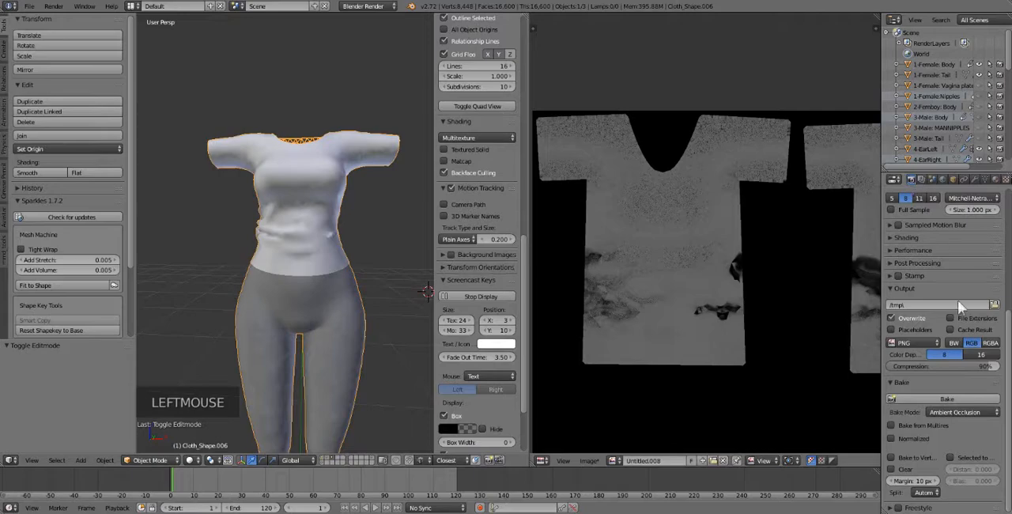
pyautogui.click(933, 398)
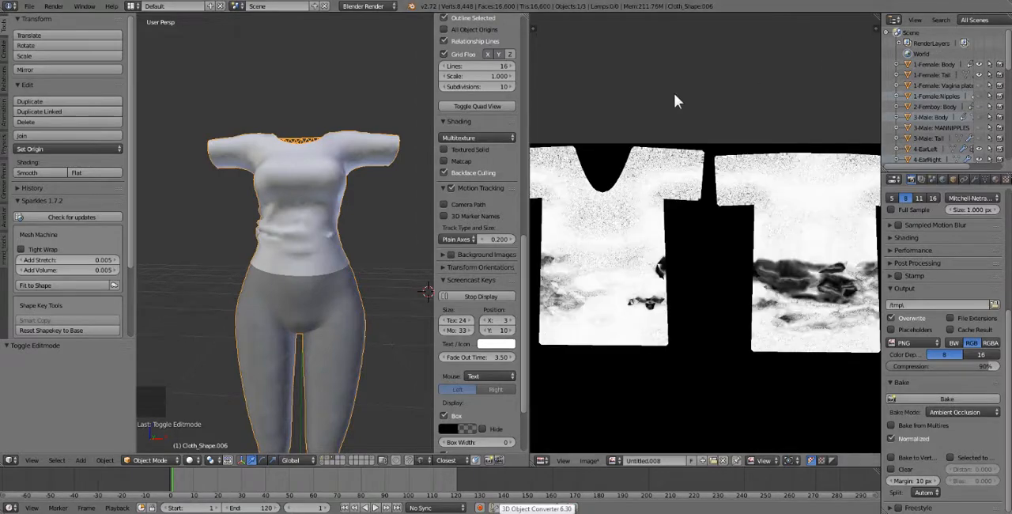
pyautogui.click(674, 94)
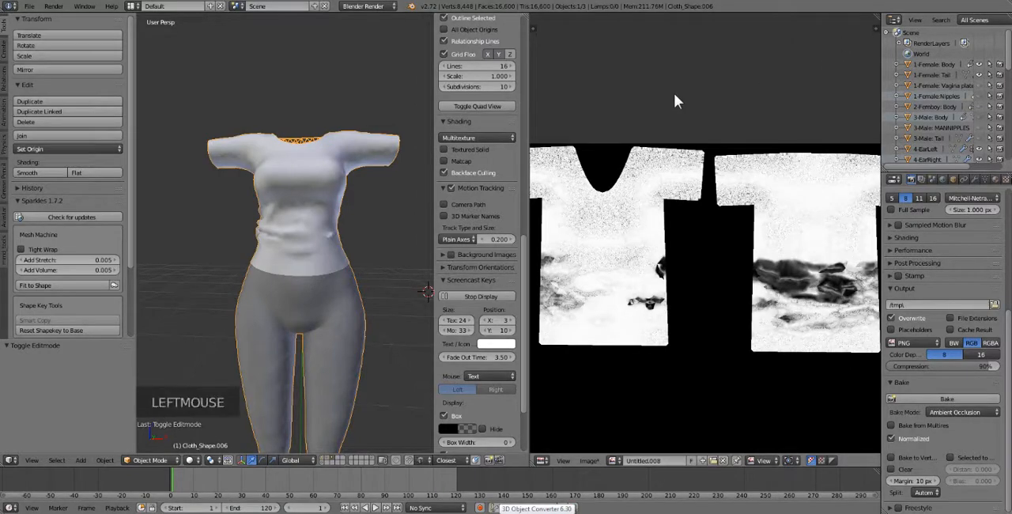
# Check the baked ambient occlusion on both shirt islands and select only the shirt mesh on the character.
pyautogui.scroll(-2, 688, 324)
pyautogui.moveTo(689, 327)
pyautogui.mouseDown(button='middle')
pyautogui.moveTo(716, 354)
pyautogui.moveTo(694, 340)
pyautogui.mouseUp(button='middle')
pyautogui.scroll(2, 715, 348)
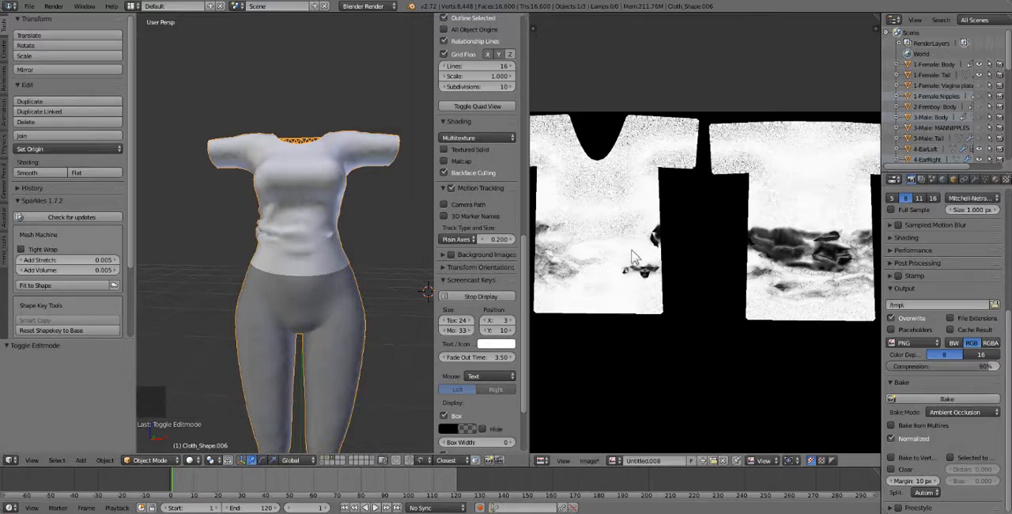
pyautogui.scroll(-1, 644, 337)
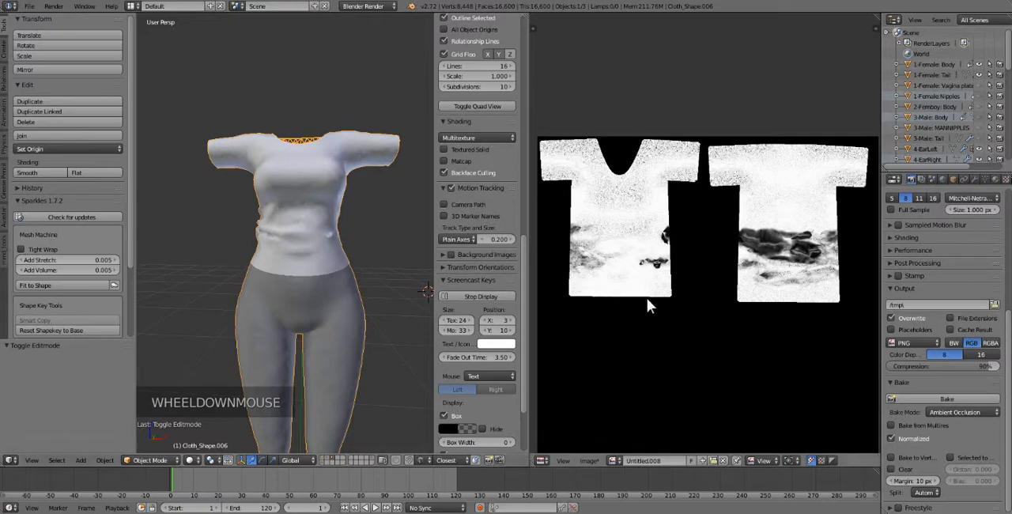
pyautogui.rightClick(297, 175)
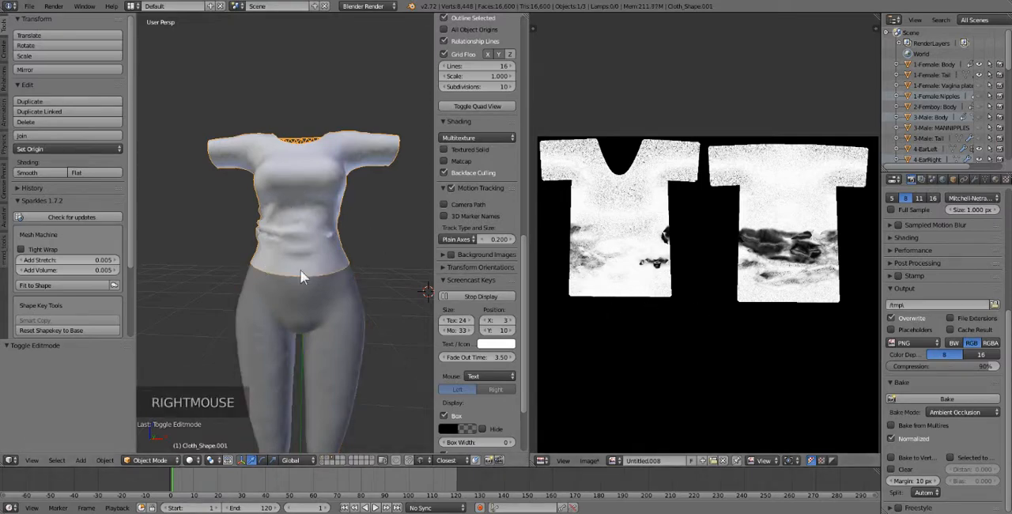
pyautogui.moveTo(300, 277); pyautogui.dragTo(405, 300, button='middle')
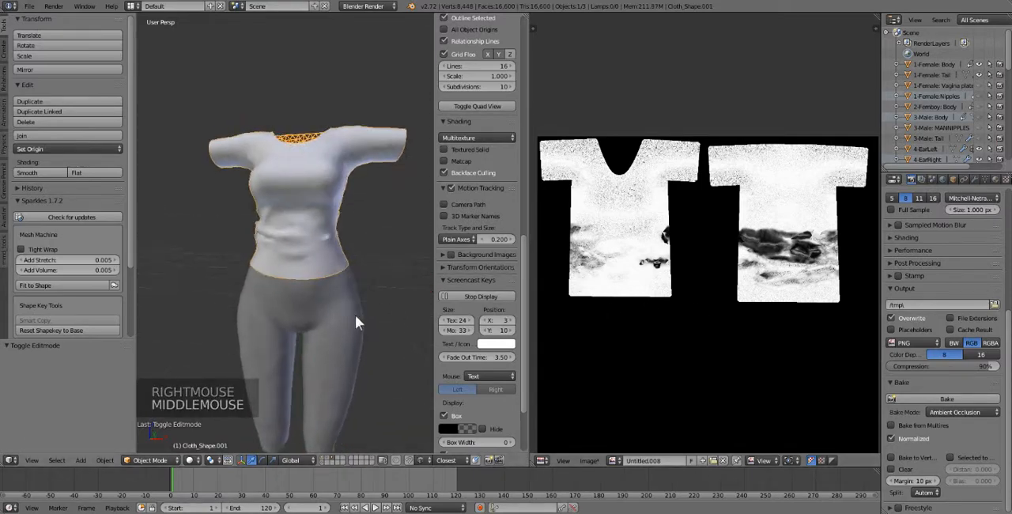
pyautogui.moveTo(338, 322); pyautogui.dragTo(343, 322, button='middle')
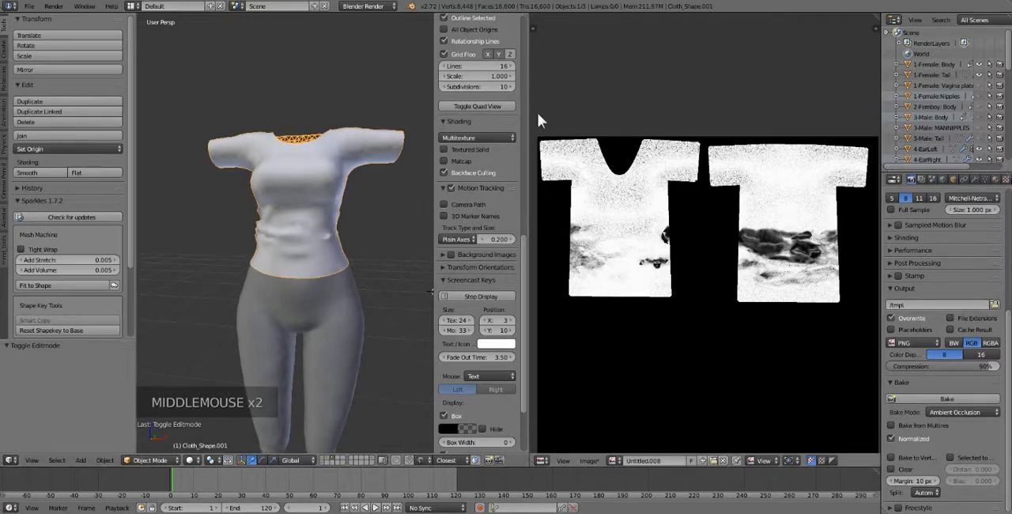
# Save the baked ambient occlusion image as Untitled.010.png in the Desktop folder.
pyautogui.moveTo(603, 447); pyautogui.dragTo(615, 433, button='middle')
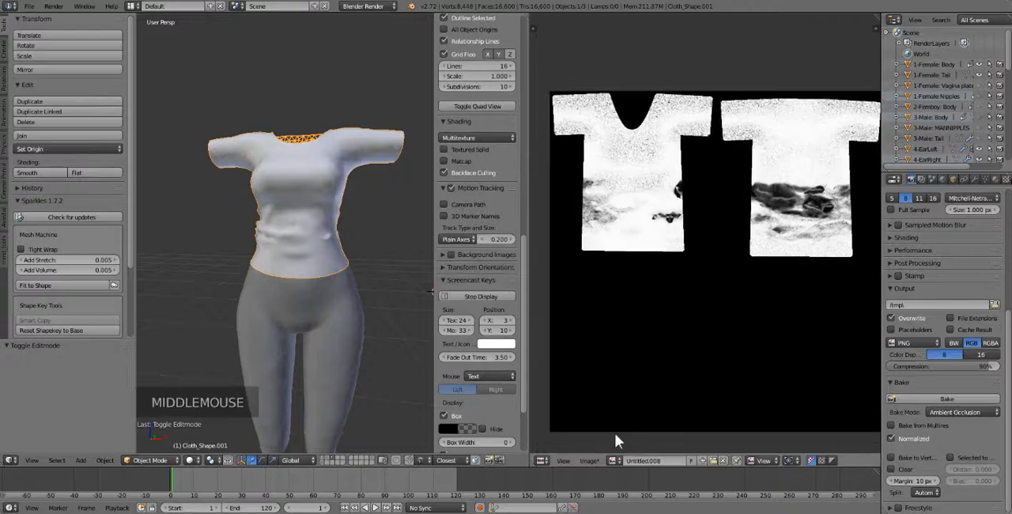
pyautogui.click(588, 461)
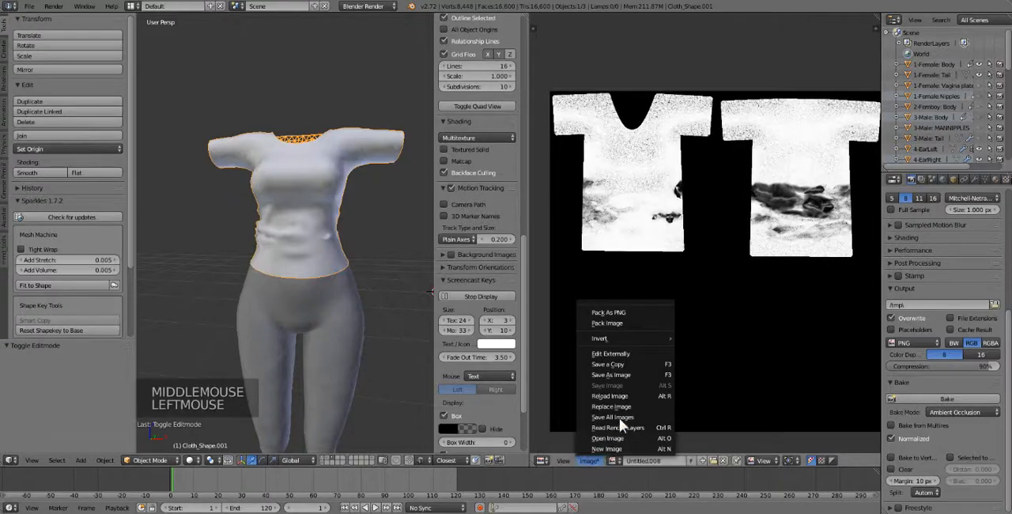
pyautogui.click(636, 370)
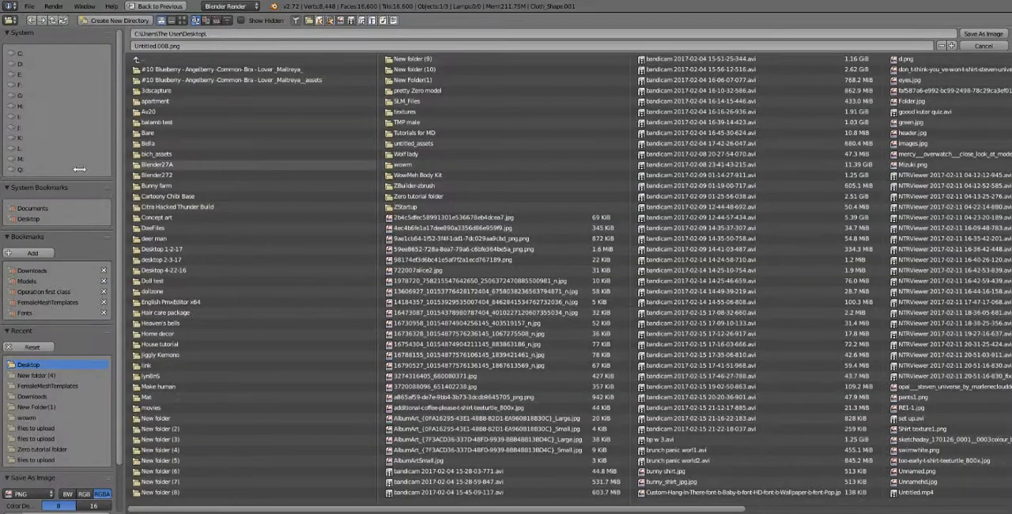
pyautogui.click(977, 35)
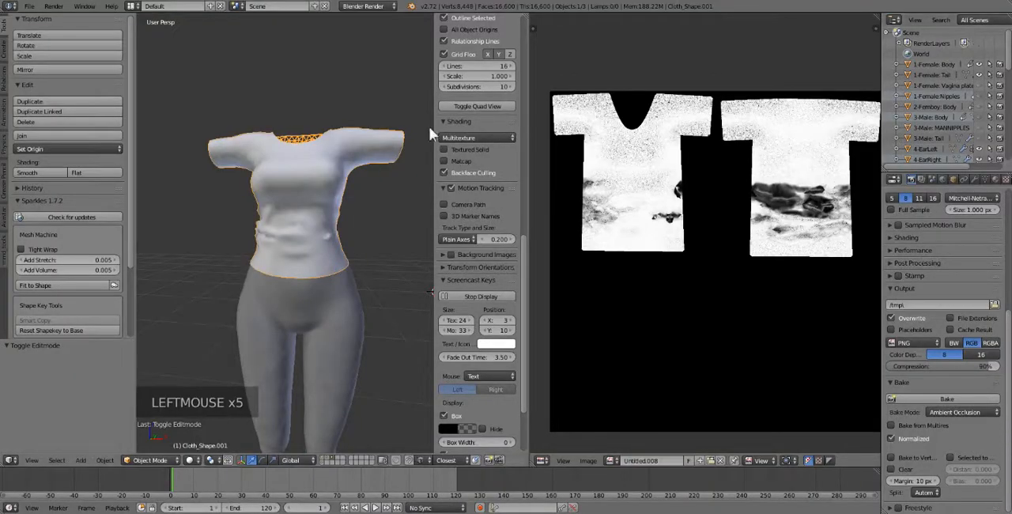
# Export the selected shirt as a Wavefront OBJ named catshirt1.obj in the Desktop folder.
pyautogui.click(29, 6)
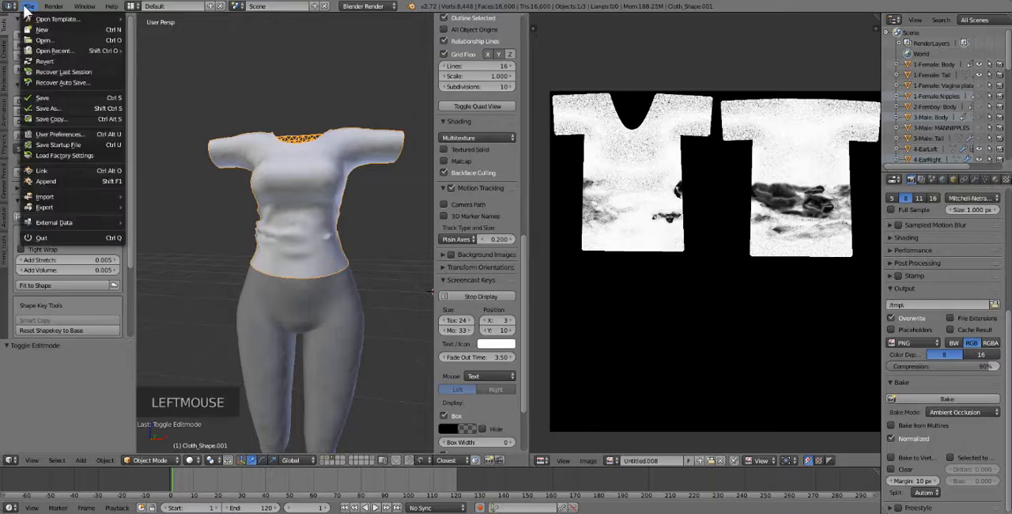
pyautogui.moveTo(78, 206)
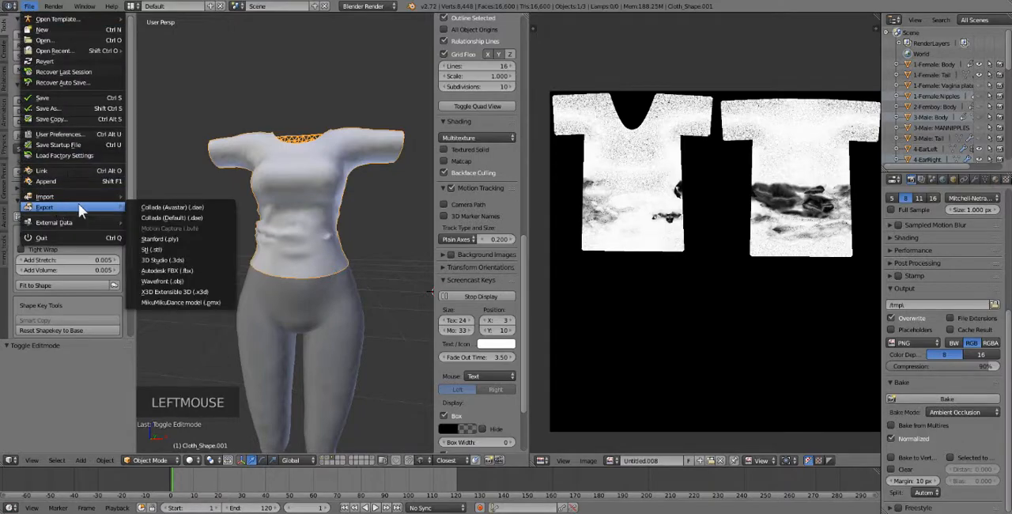
pyautogui.click(179, 281)
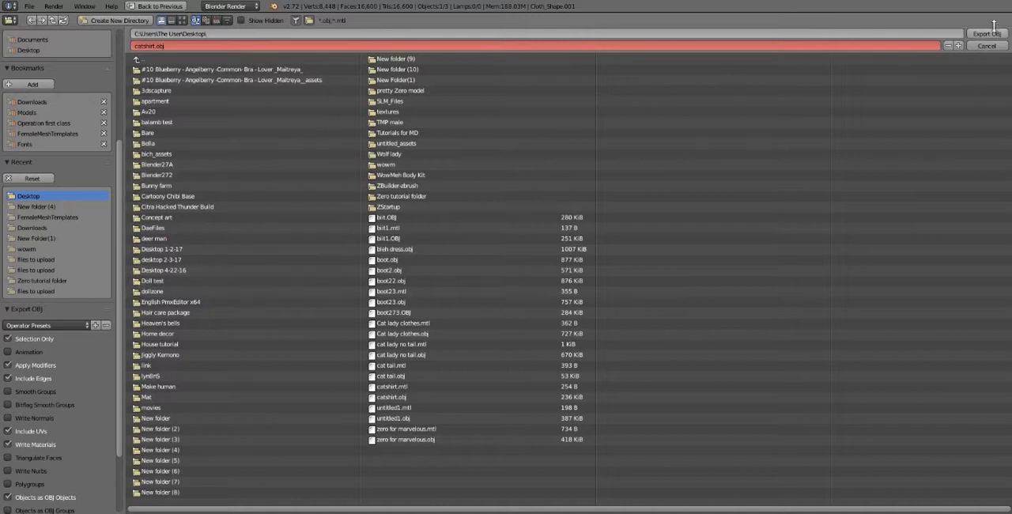
pyautogui.click(959, 45)
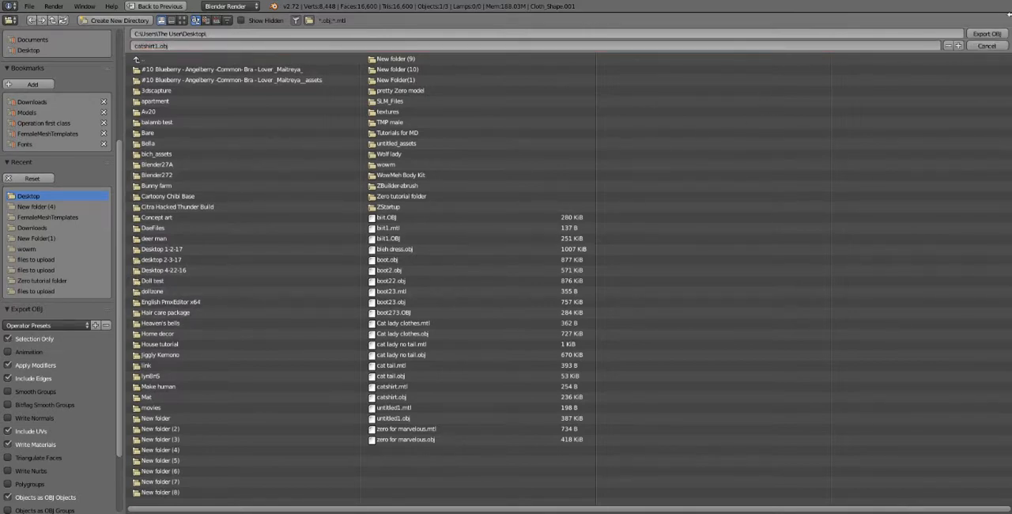
pyautogui.click(988, 35)
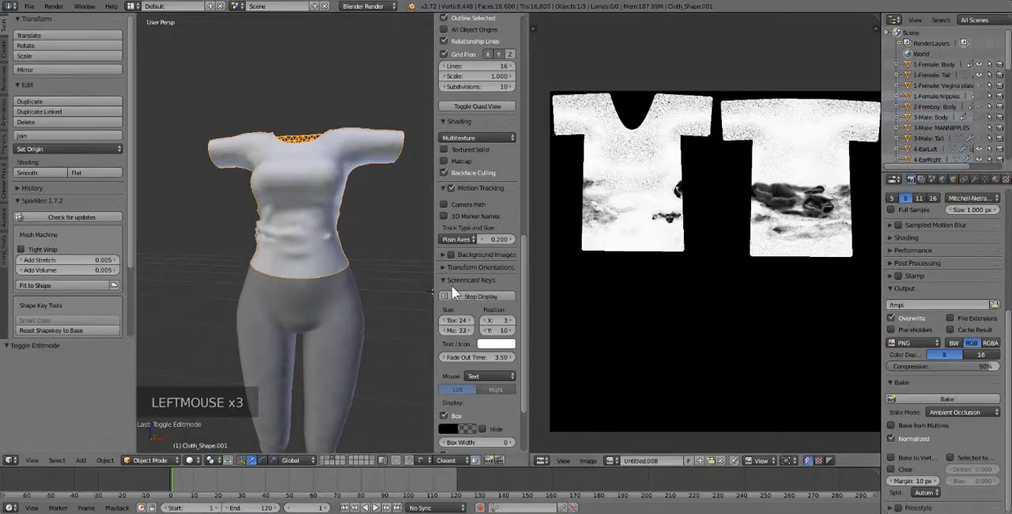
# Switch to Photoshop with the exported catshirt1.obj opened, and enlarge its window beside the desktop files.
pyautogui.moveTo(617, 242); pyautogui.dragTo(595, 237, button='middle')
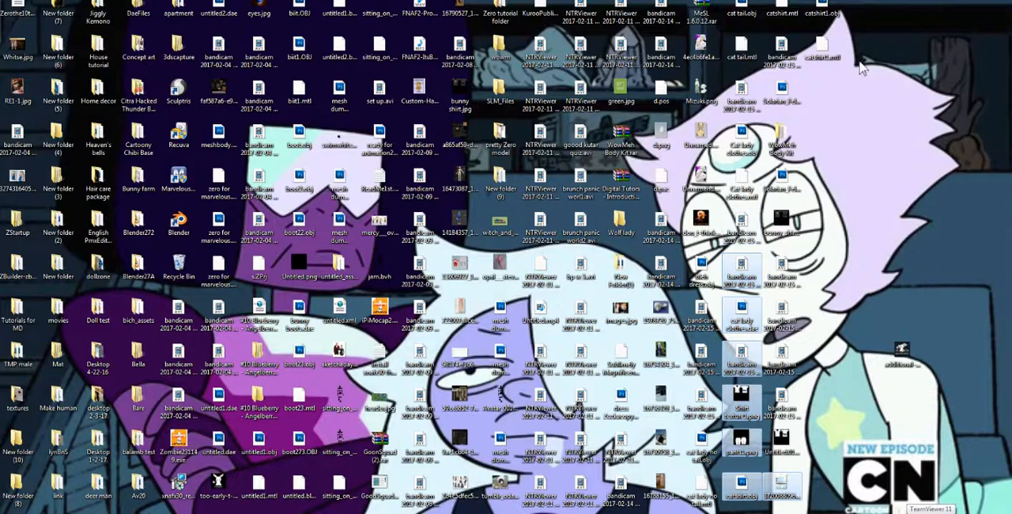
pyautogui.click(823, 17)
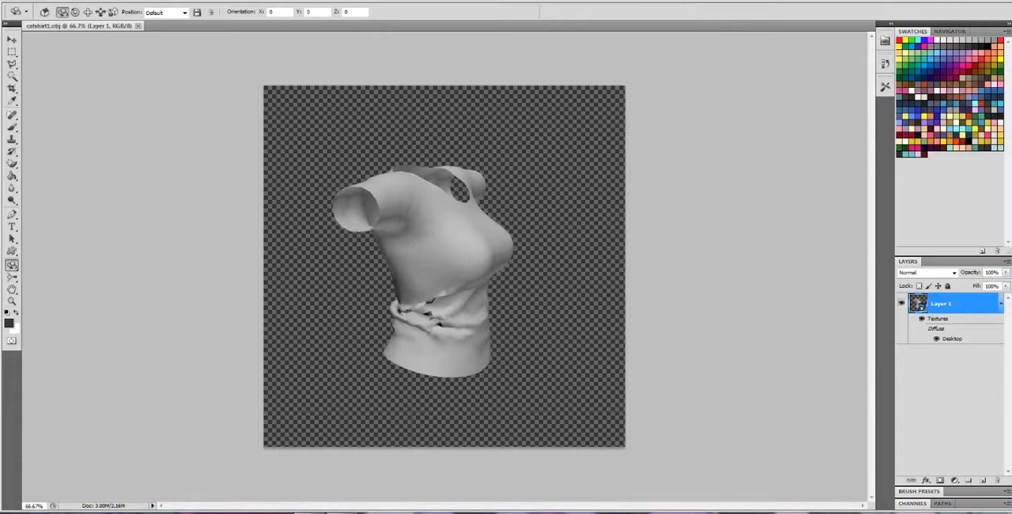
pyautogui.moveTo(684, 0); pyautogui.dragTo(404, 15)
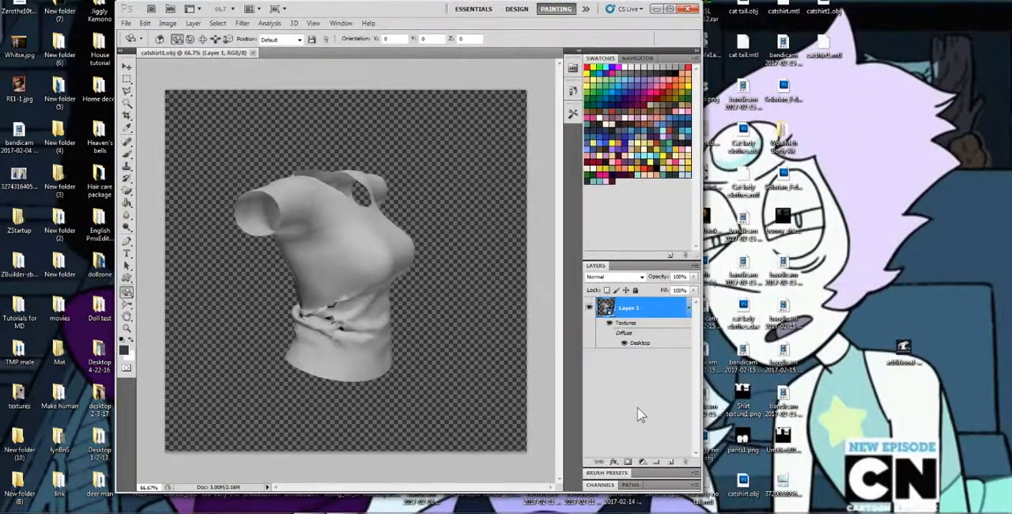
pyautogui.moveTo(701, 493); pyautogui.dragTo(918, 511)
pyautogui.moveTo(491, 219); pyautogui.dragTo(876, 509)
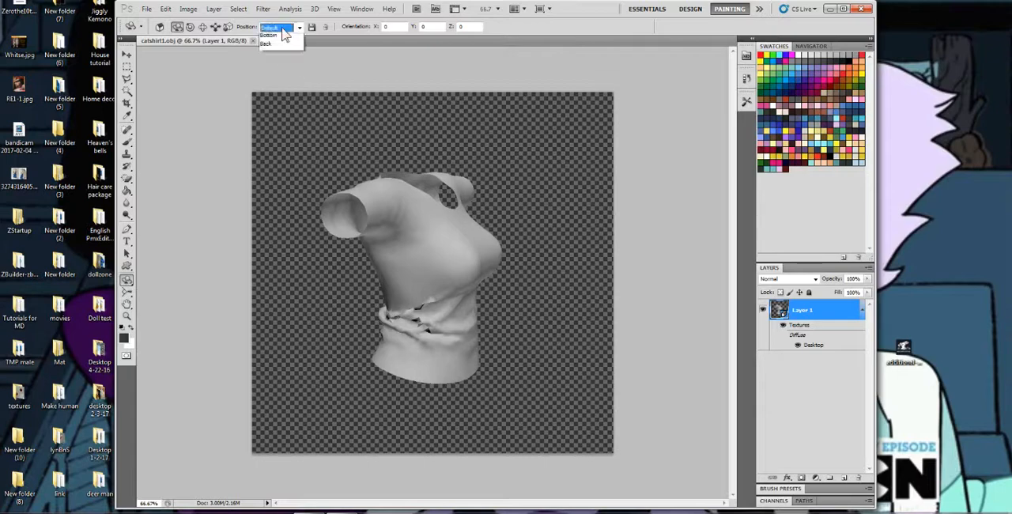
# Try the Left and Right position presets on the 3D shirt and set its position to Front.
pyautogui.click(282, 28)
pyautogui.click(272, 47)
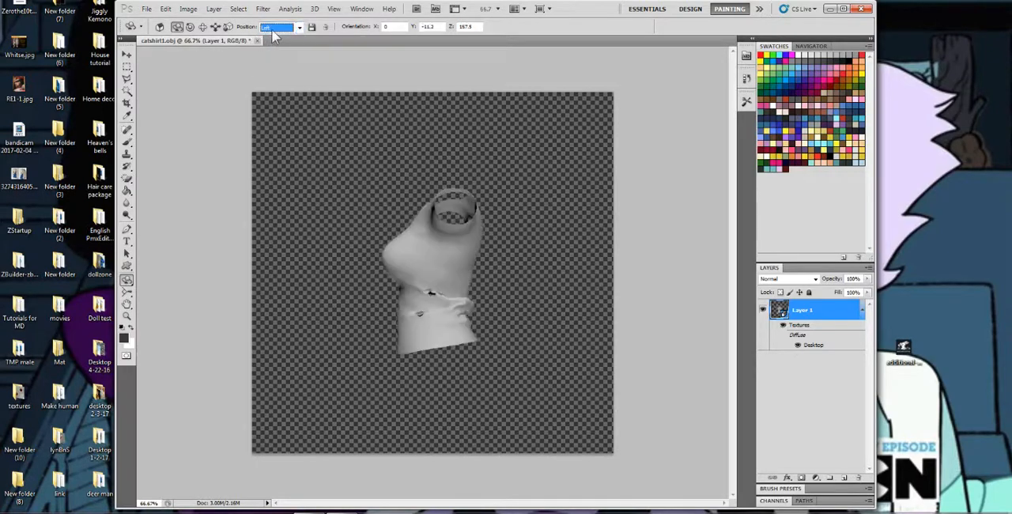
pyautogui.click(274, 30)
pyautogui.click(268, 55)
pyautogui.click(281, 29)
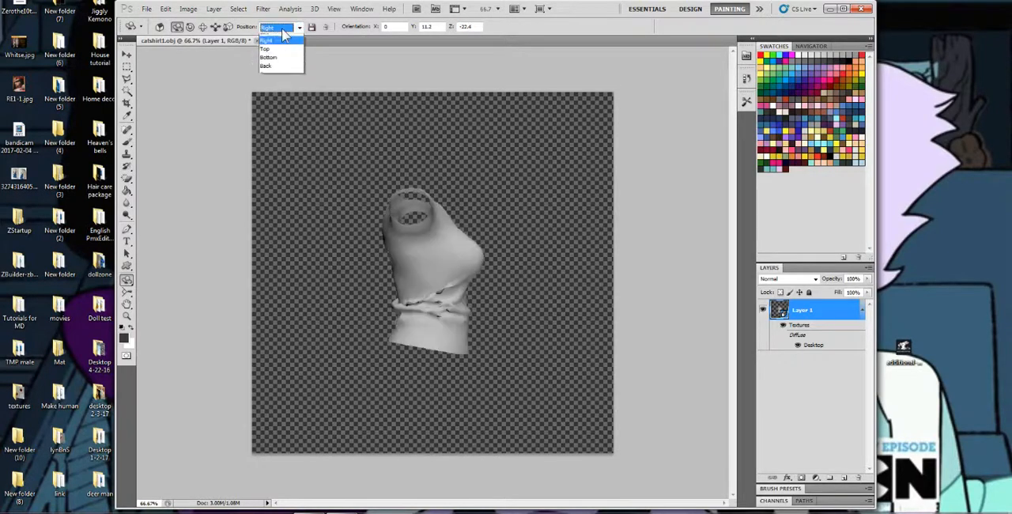
pyautogui.click(271, 88)
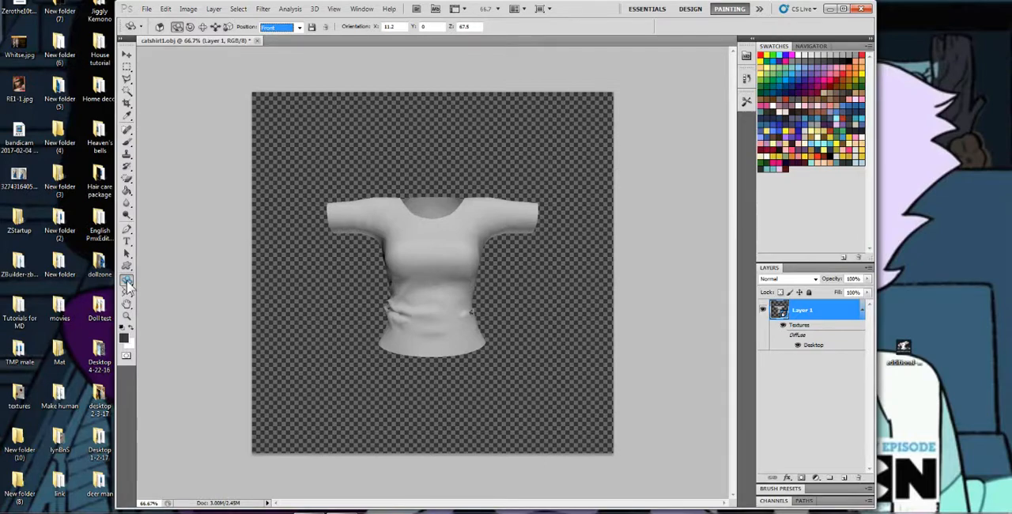
# Rotate the shirt model with the 3D Object Rotate Tool and tilt it with the 3D Object Roll Tool.
pyautogui.click(126, 283)
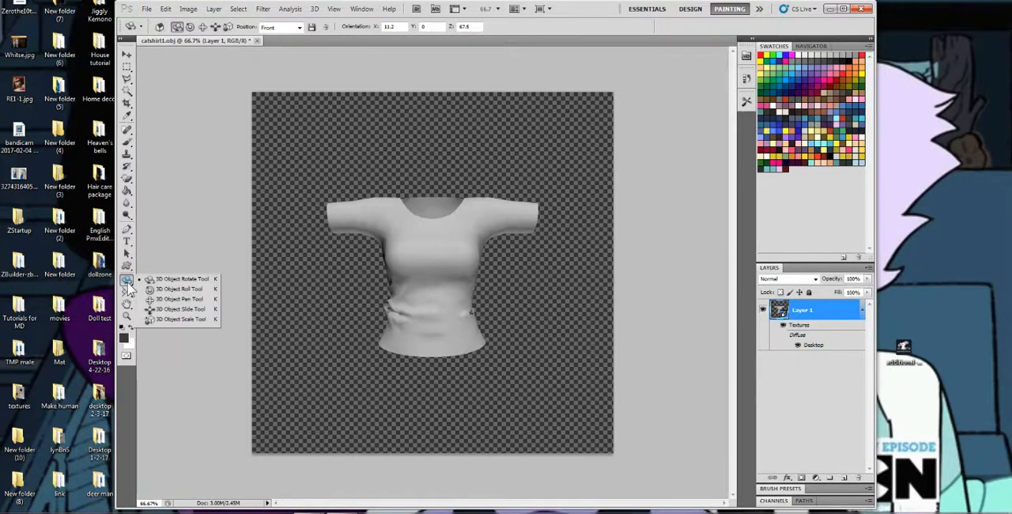
pyautogui.click(171, 281)
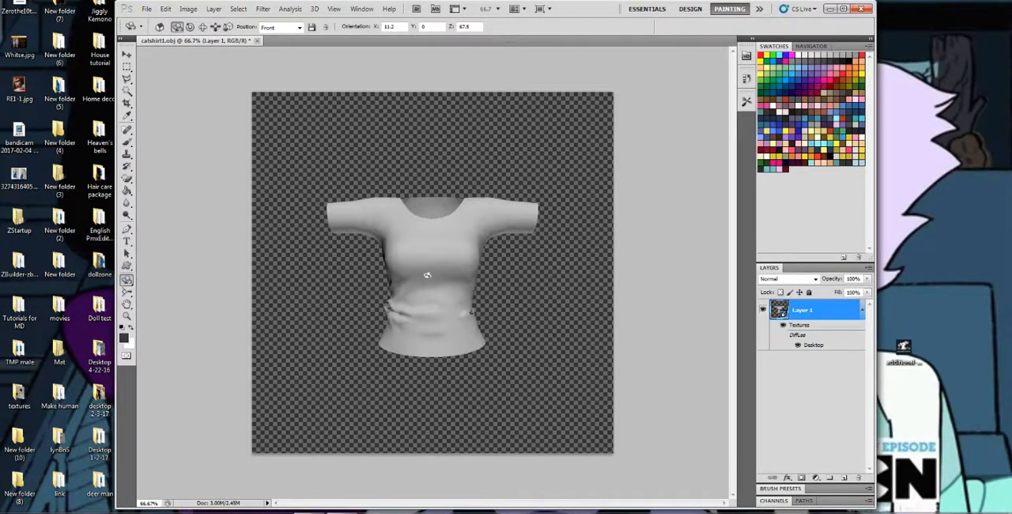
pyautogui.moveTo(427, 274); pyautogui.dragTo(468, 294)
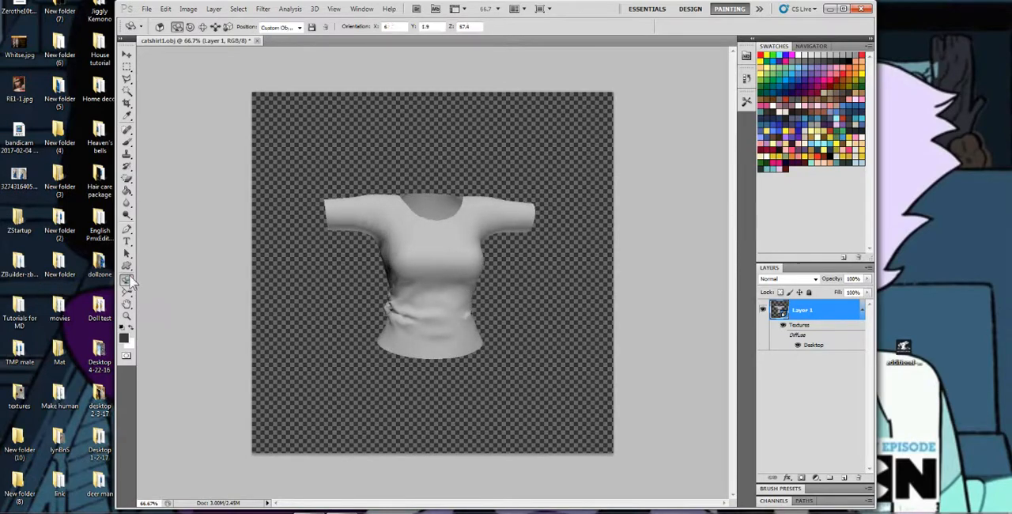
pyautogui.moveTo(127, 281); pyautogui.dragTo(158, 292)
pyautogui.moveTo(443, 233)
pyautogui.mouseDown()
pyautogui.moveTo(371, 261)
pyautogui.moveTo(486, 267)
pyautogui.moveTo(420, 219)
pyautogui.moveTo(427, 238)
pyautogui.mouseUp()
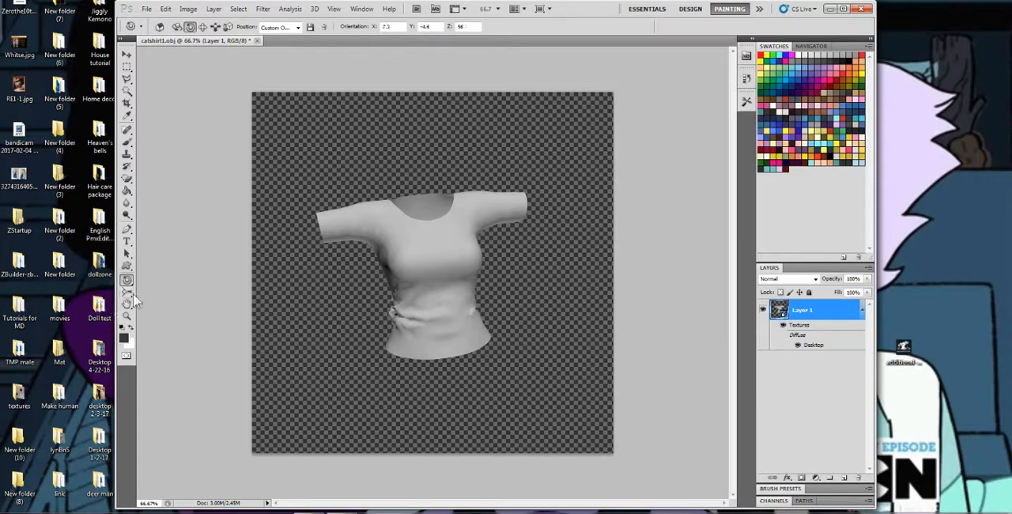
# Zoom the 3D camera closer to the shirt and turn the model slightly with the 3D Object Rotate Tool.
pyautogui.click(127, 294)
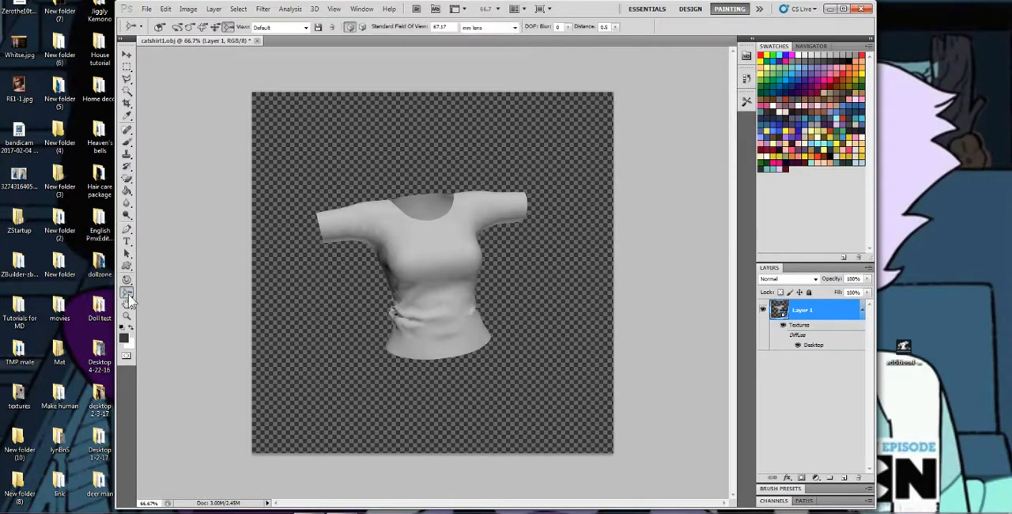
pyautogui.moveTo(445, 285); pyautogui.dragTo(413, 249)
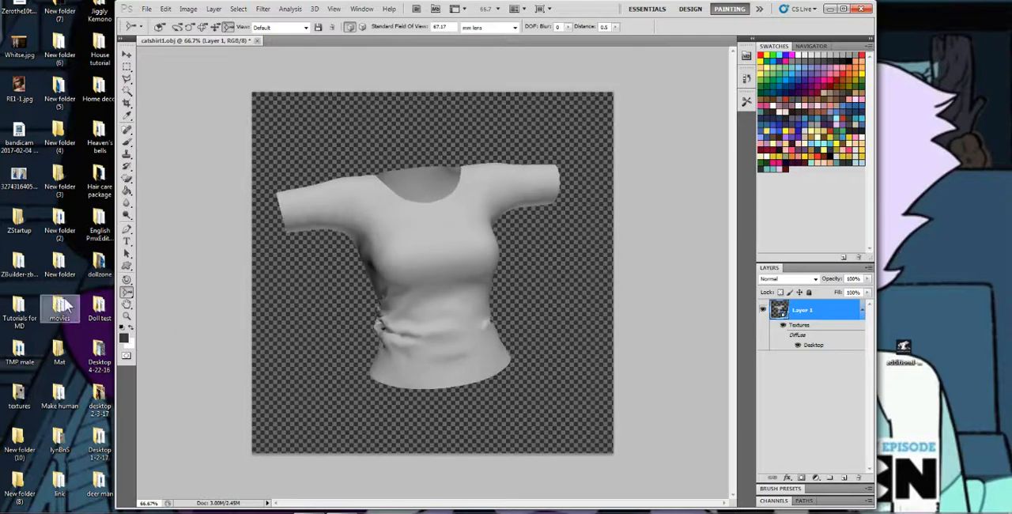
pyautogui.moveTo(127, 279); pyautogui.dragTo(167, 281)
pyautogui.moveTo(438, 210); pyautogui.dragTo(453, 208)
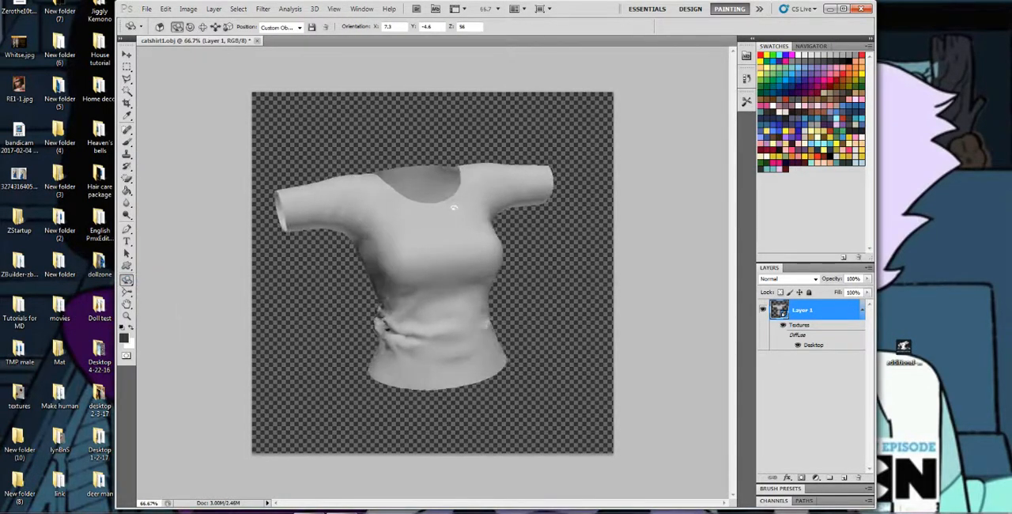
# Rotate the shirt model from side to side and set its position back to the Front preset.
pyautogui.click(132, 54)
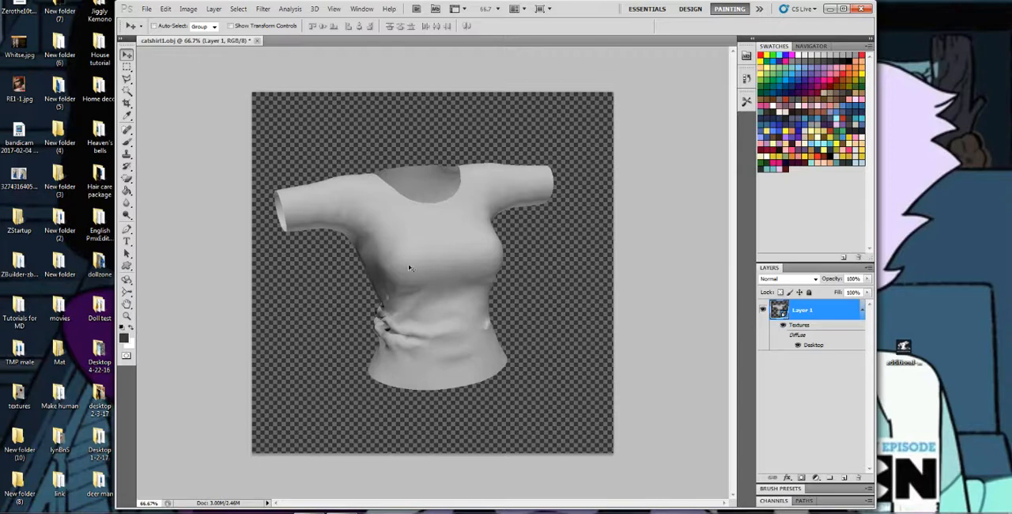
pyautogui.click(126, 281)
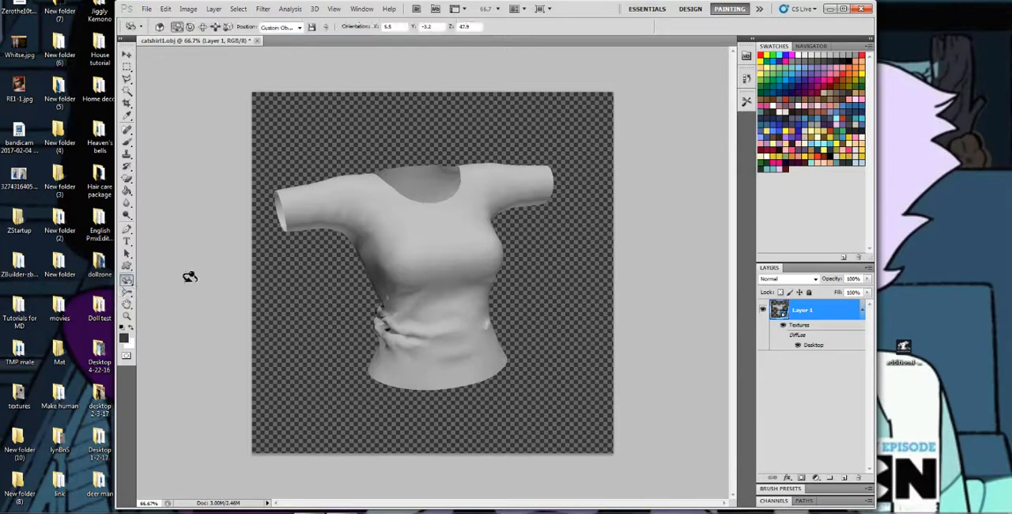
pyautogui.moveTo(396, 261); pyautogui.dragTo(343, 238)
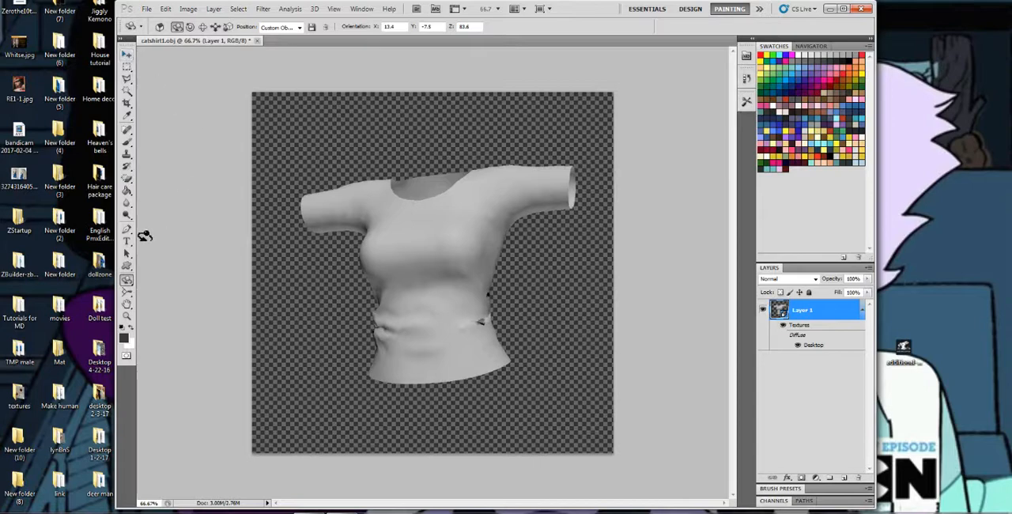
pyautogui.moveTo(378, 253); pyautogui.dragTo(445, 219)
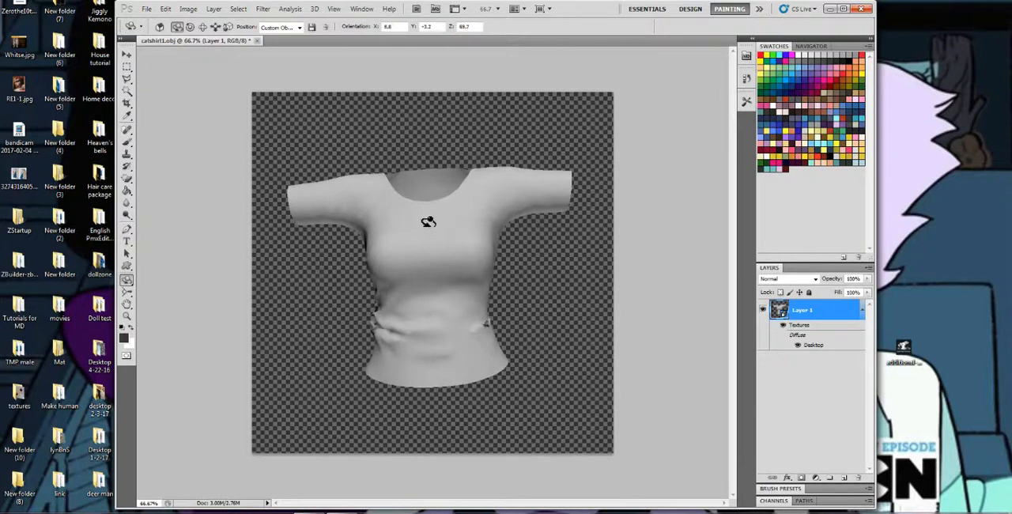
pyautogui.click(276, 26)
pyautogui.click(279, 95)
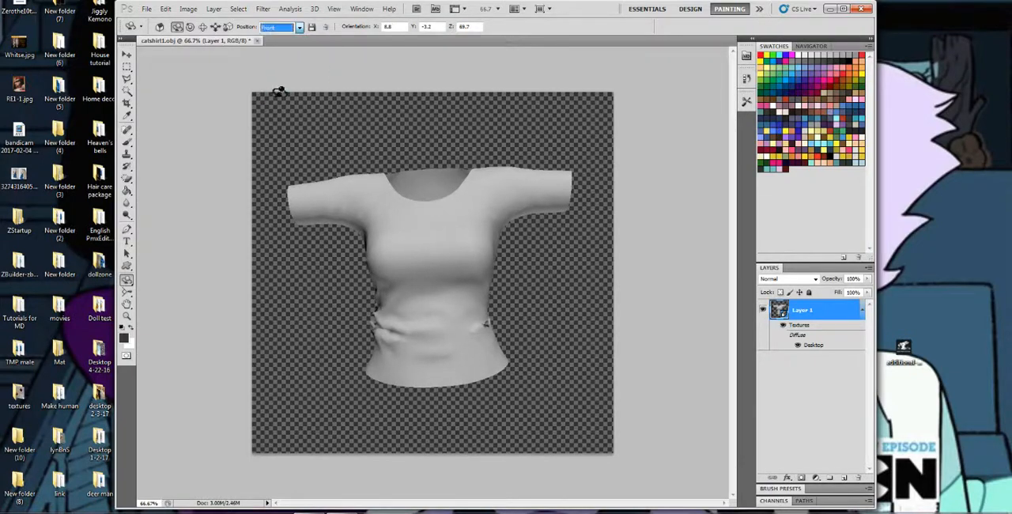
# Magnify the shirt document with the Zoom tool and fit the whole canvas on screen.
pyautogui.click(127, 317)
pyautogui.click(431, 272)
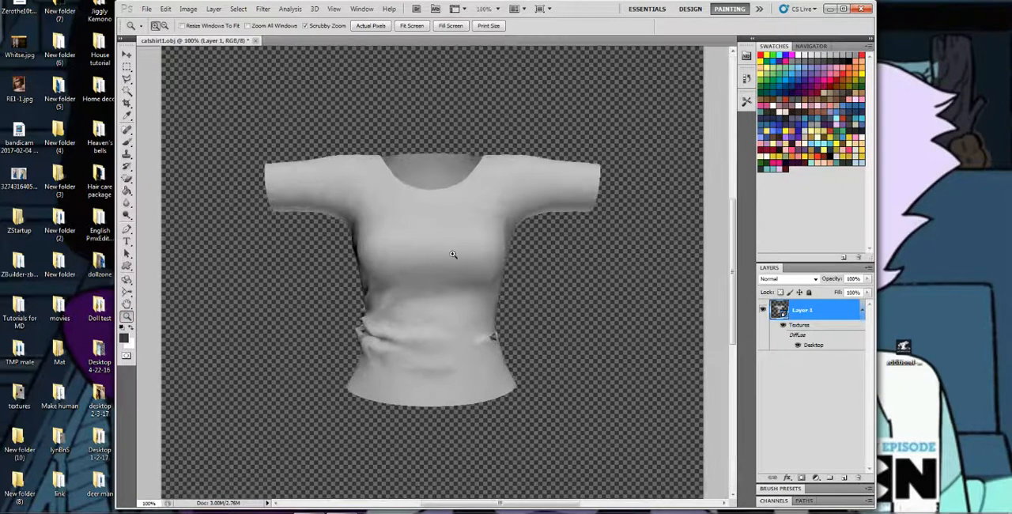
pyautogui.click(376, 26)
pyautogui.click(412, 25)
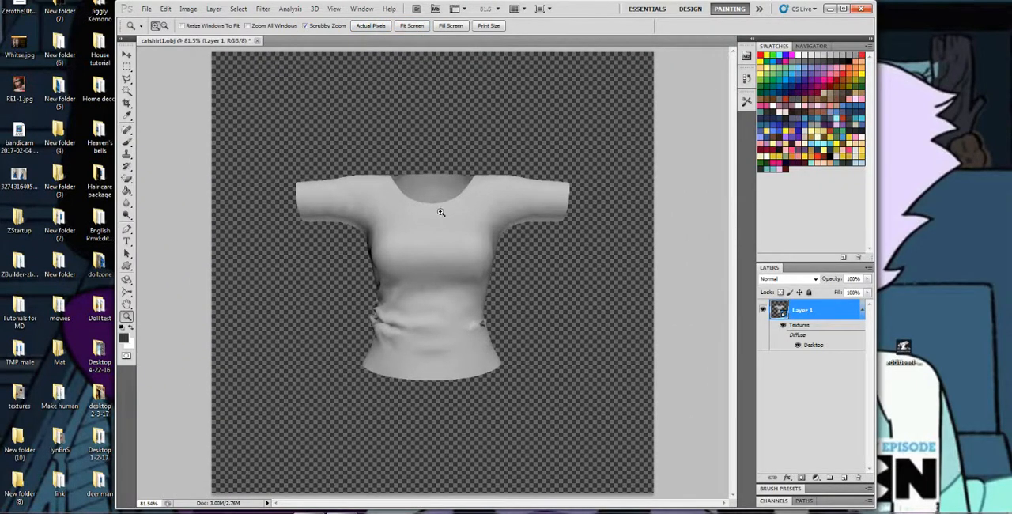
# Open the shirt's Desktop diffuse texture as its own document and check its image size.
pyautogui.doubleClick(815, 347)
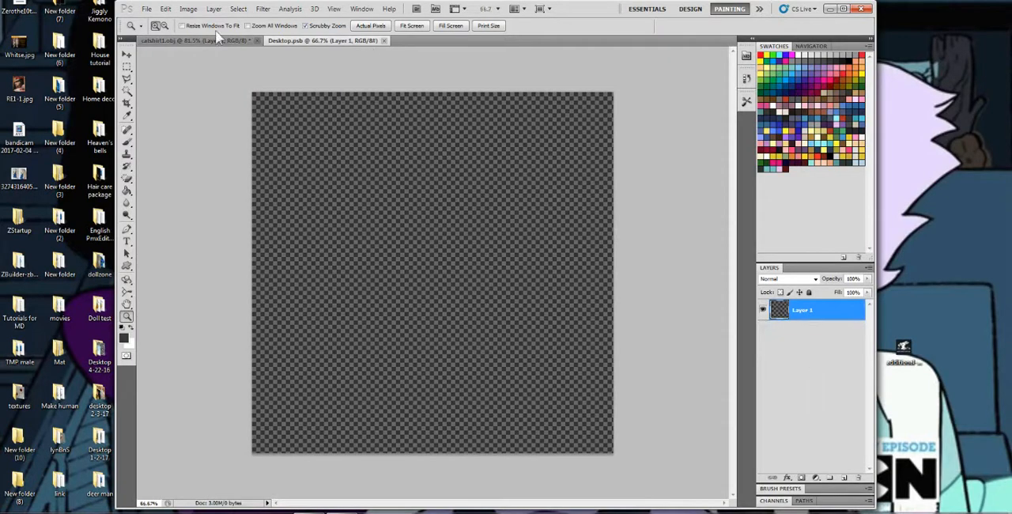
pyautogui.click(188, 9)
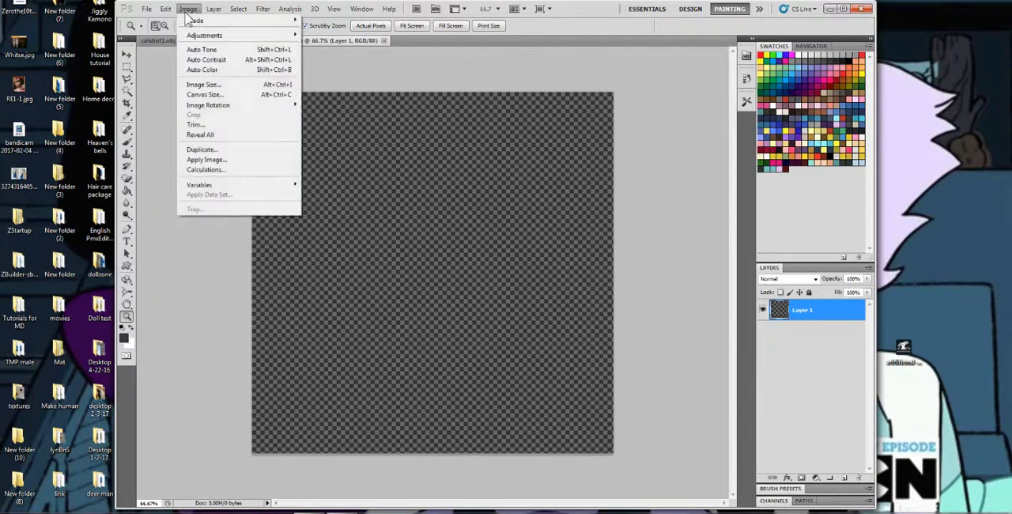
pyautogui.click(206, 85)
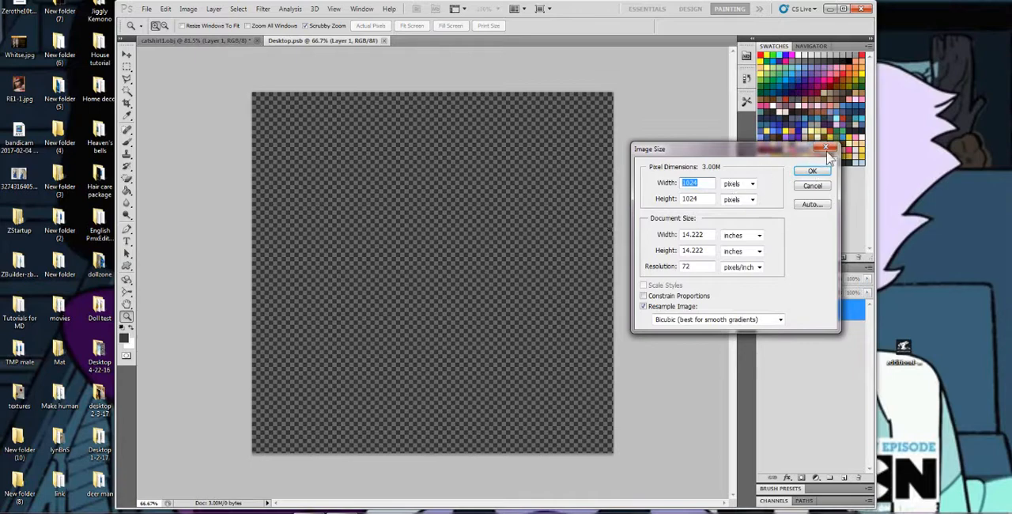
pyautogui.click(812, 171)
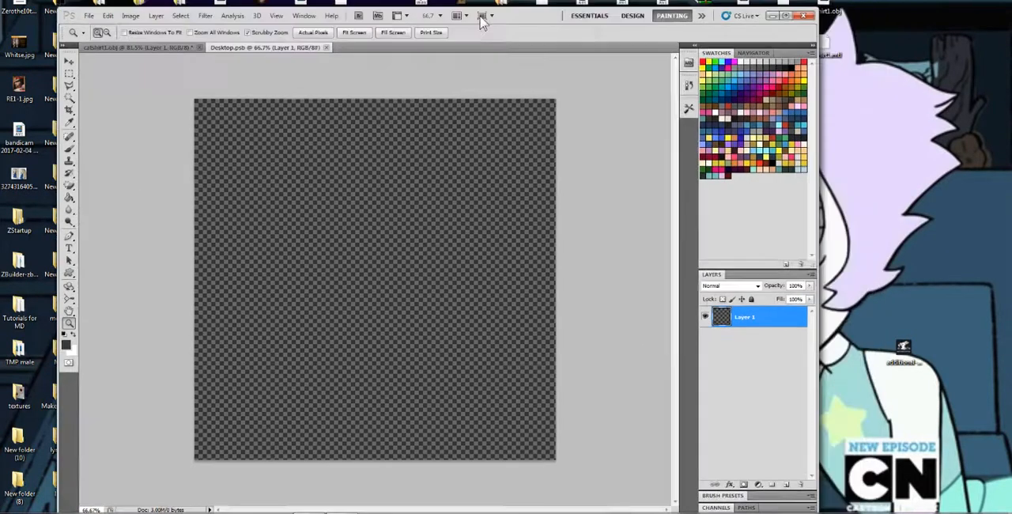
# Place the baked ambient occlusion map Untitled.010 into the texture document and rasterize the placed smart object.
pyautogui.moveTo(481, 22); pyautogui.dragTo(437, 19)
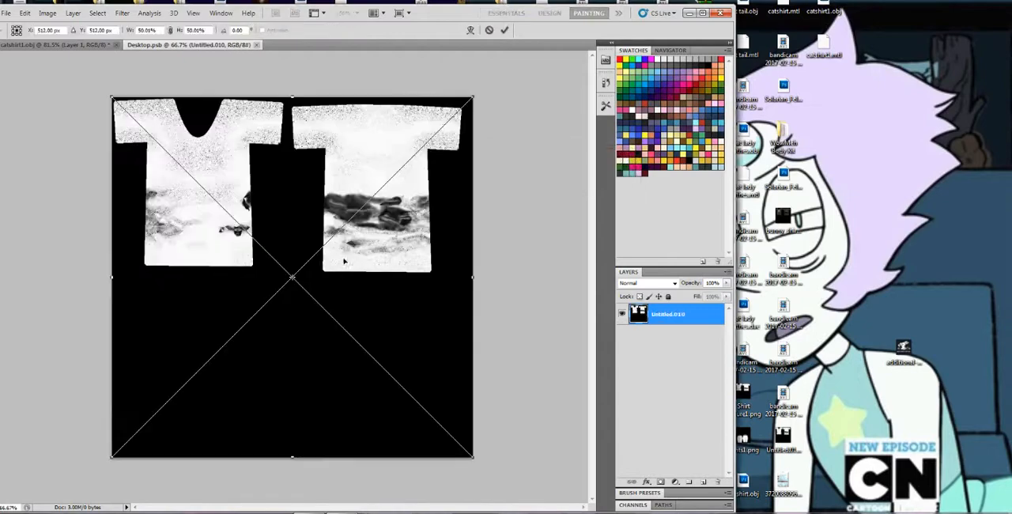
pyautogui.moveTo(444, 9); pyautogui.dragTo(589, 10)
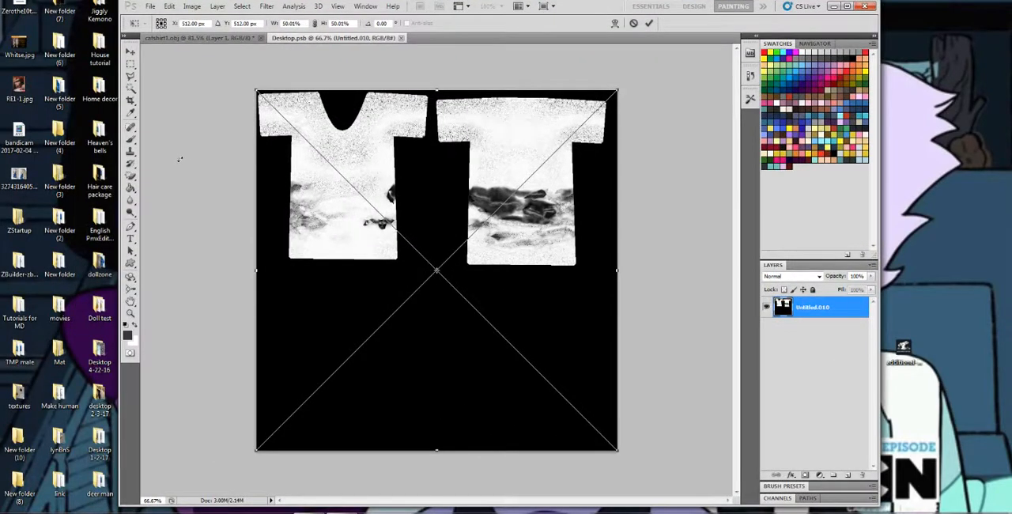
pyautogui.click(130, 140)
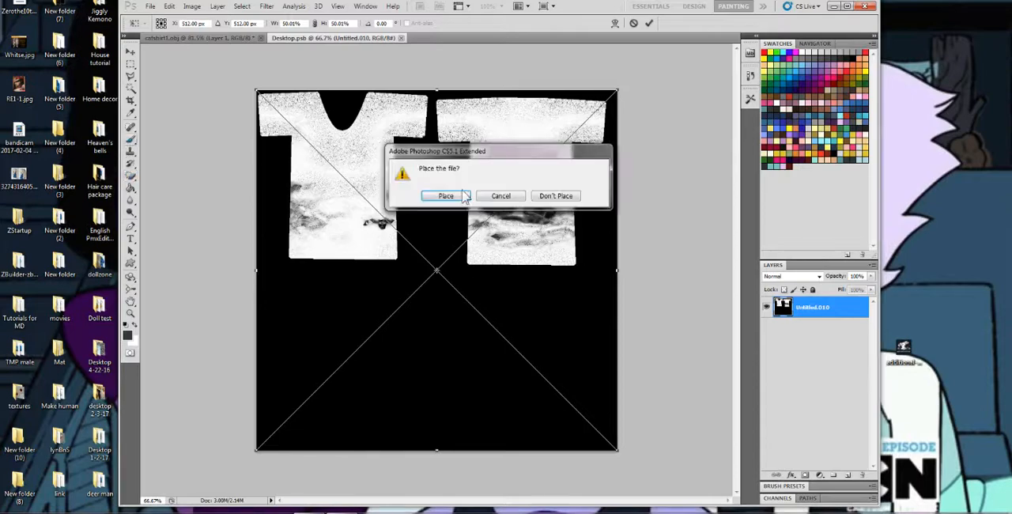
pyautogui.click(446, 197)
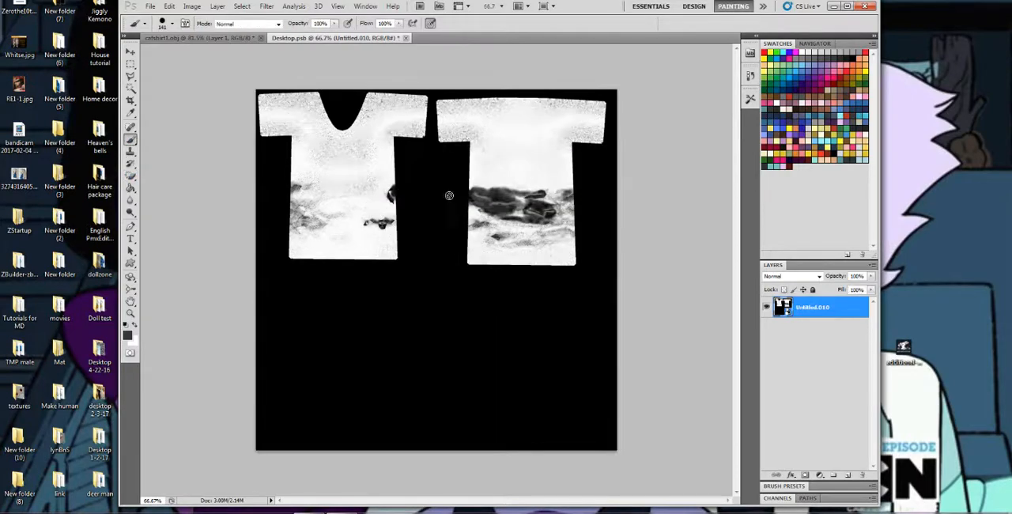
pyautogui.click(431, 237)
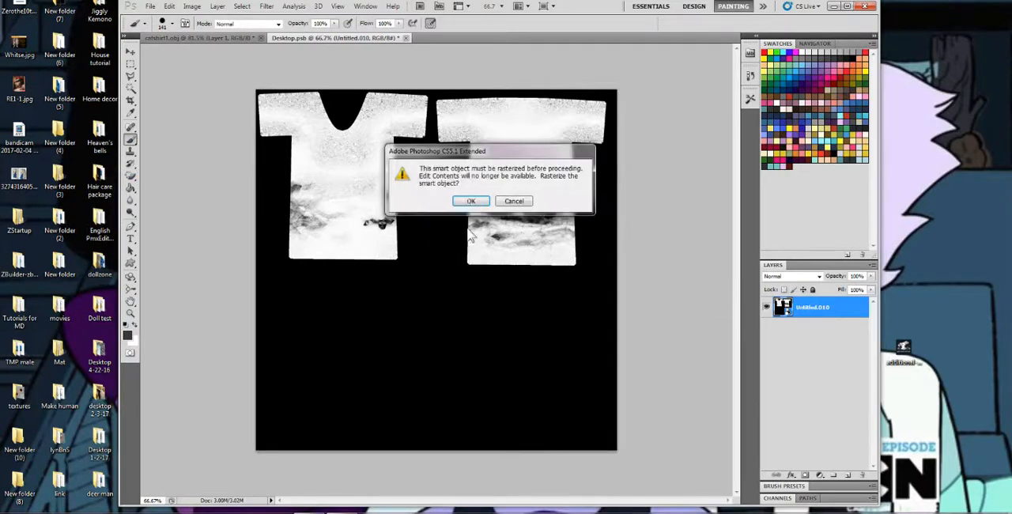
pyautogui.click(469, 201)
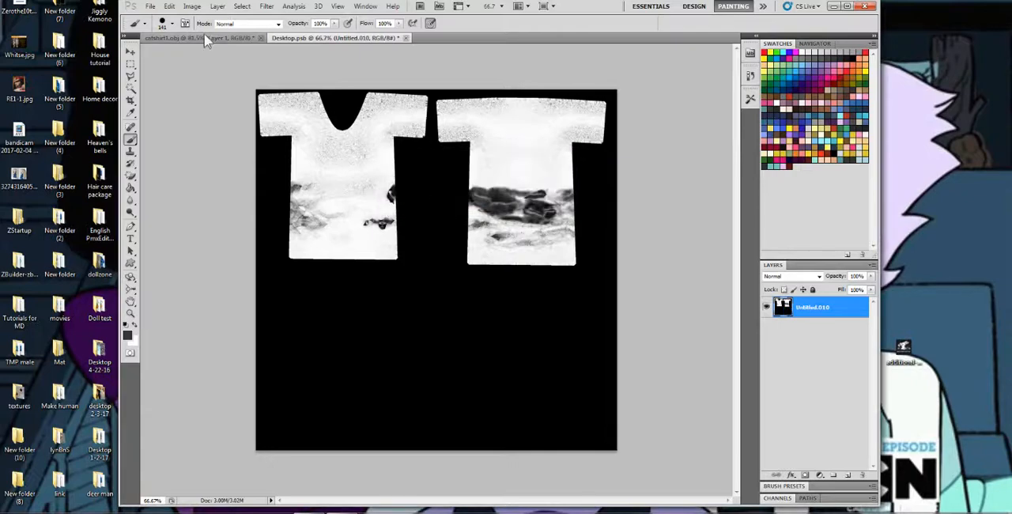
# Resize the texture document to 2048 by 2048 pixels.
pyautogui.click(193, 6)
pyautogui.click(212, 83)
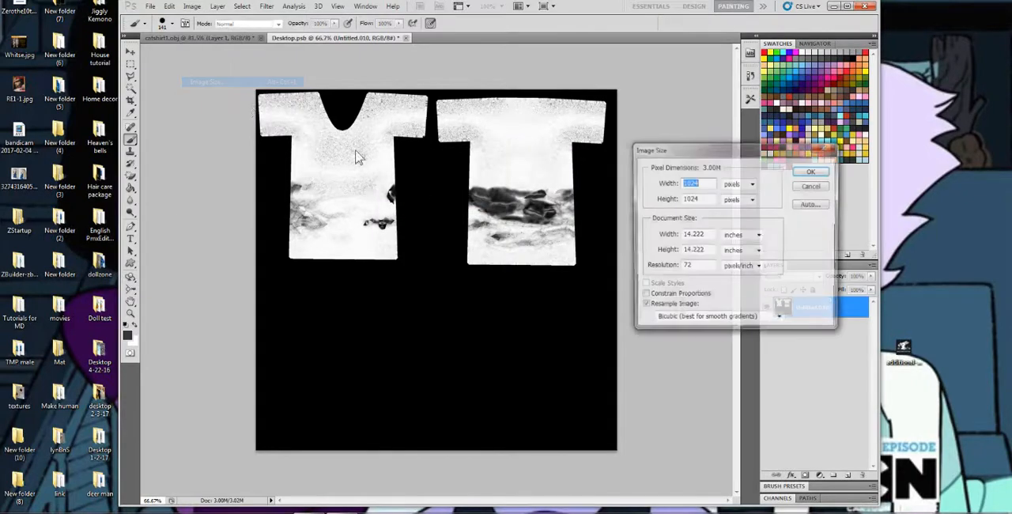
pyautogui.write('204')
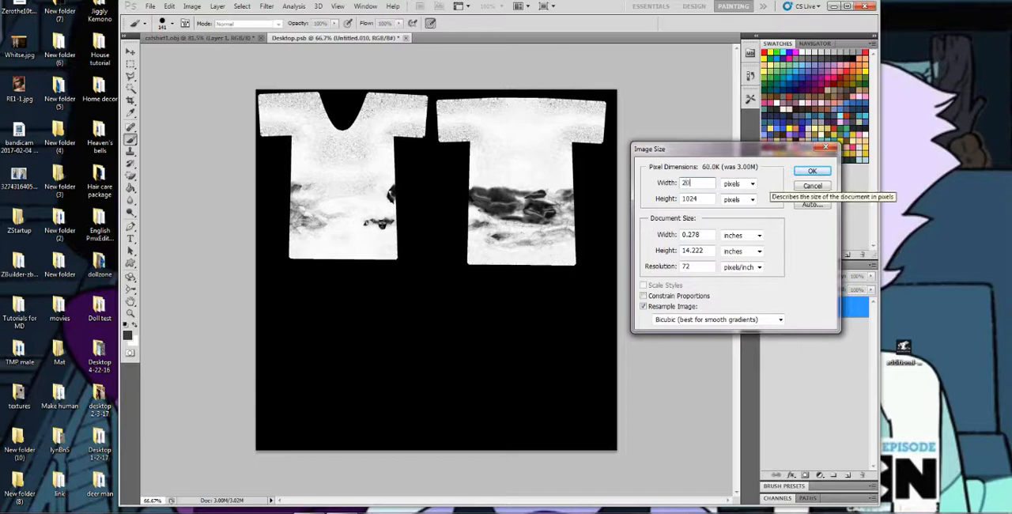
pyautogui.press('BackSpace')
pyautogui.press('BackSpace')
pyautogui.write('048')
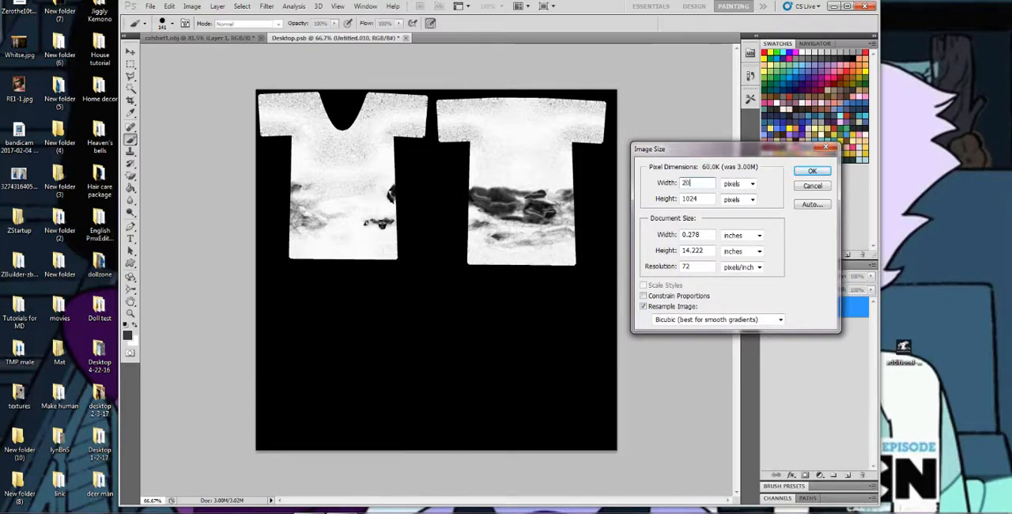
pyautogui.press('Tab')
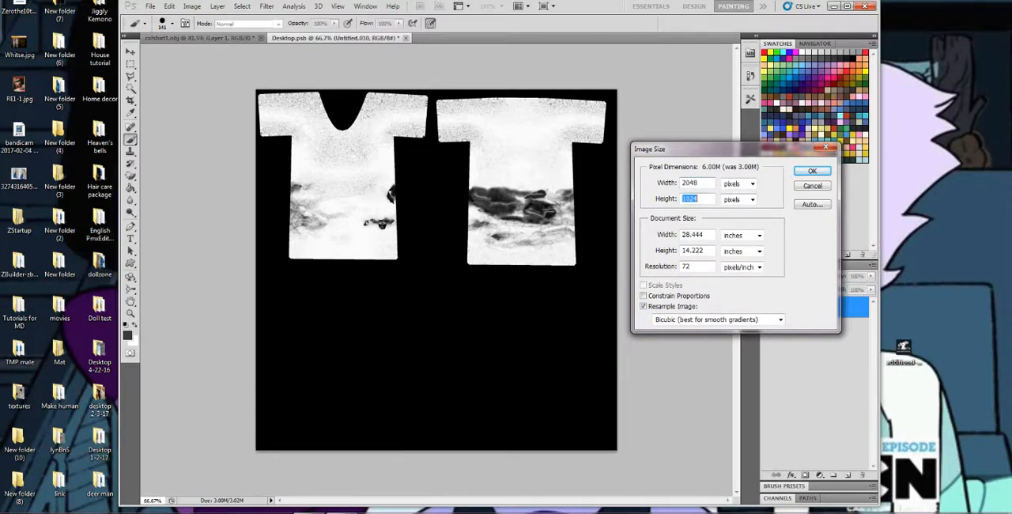
pyautogui.write('2048')
pyautogui.press('Return')
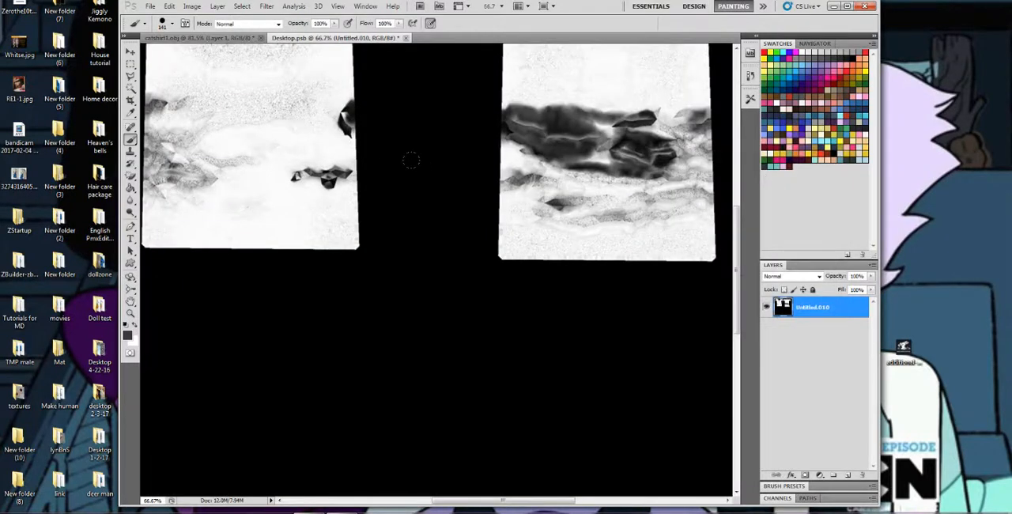
# Apply a Gaussian Blur with a radius of a few pixels to soften the grain in the ambient occlusion layer.
pyautogui.scroll(5, 414, 345)
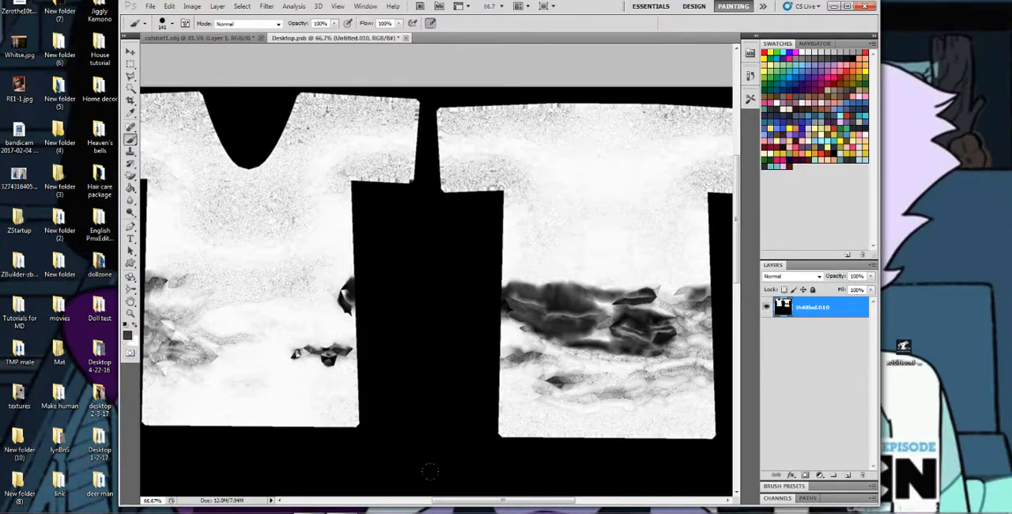
pyautogui.moveTo(472, 501); pyautogui.dragTo(459, 504)
pyautogui.click(193, 6)
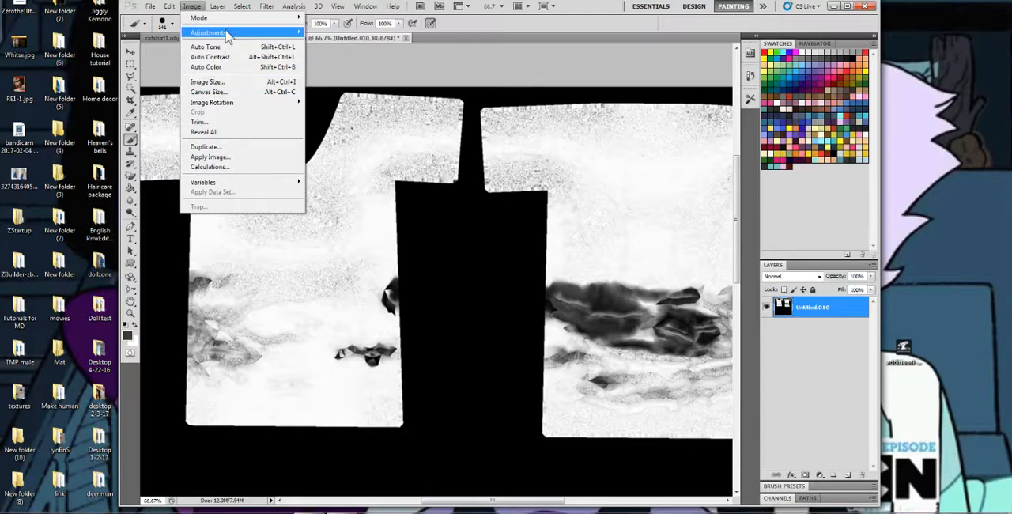
pyautogui.moveTo(227, 34)
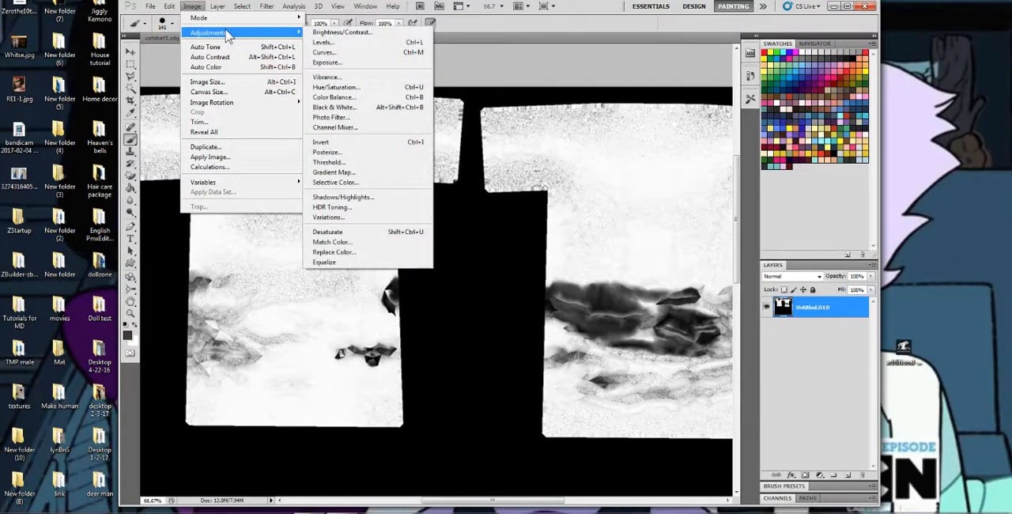
pyautogui.moveTo(264, 9)
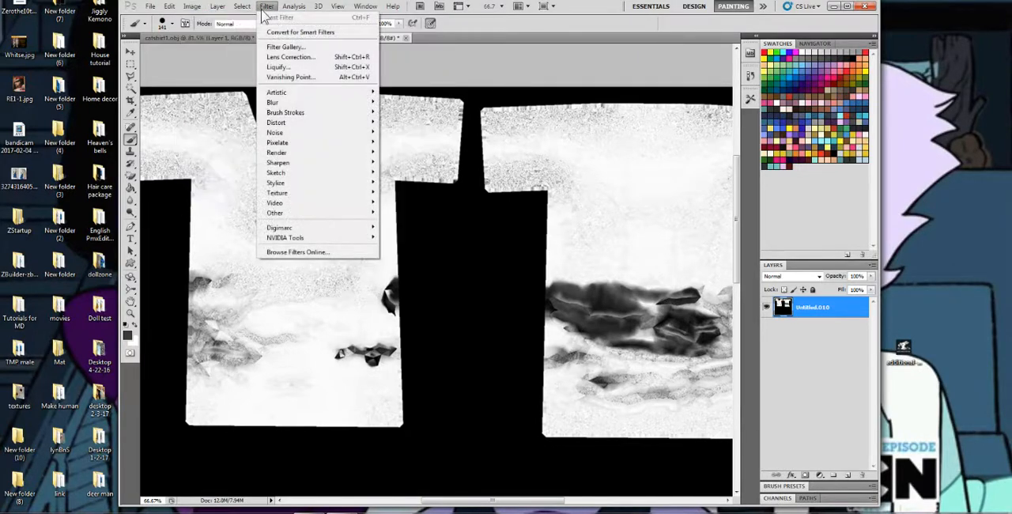
pyautogui.moveTo(287, 102)
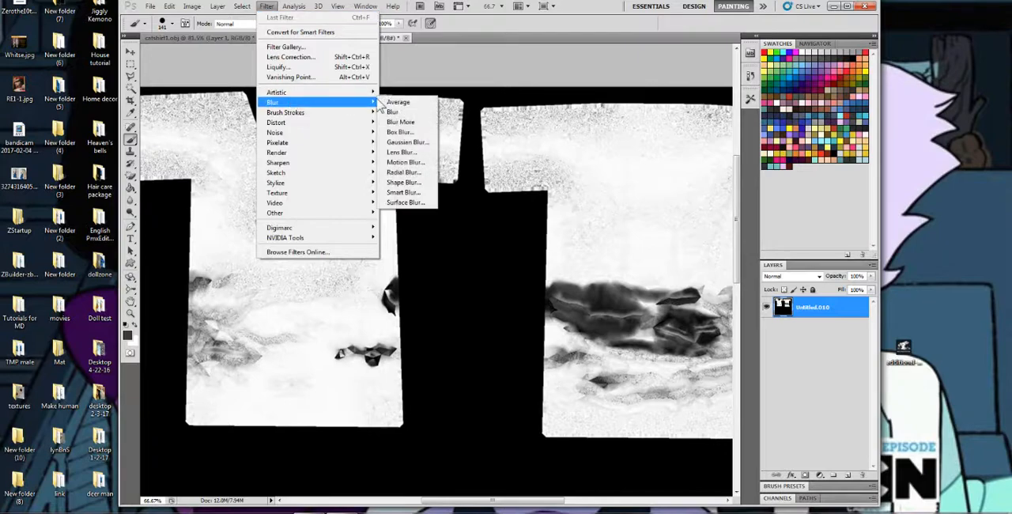
pyautogui.click(408, 143)
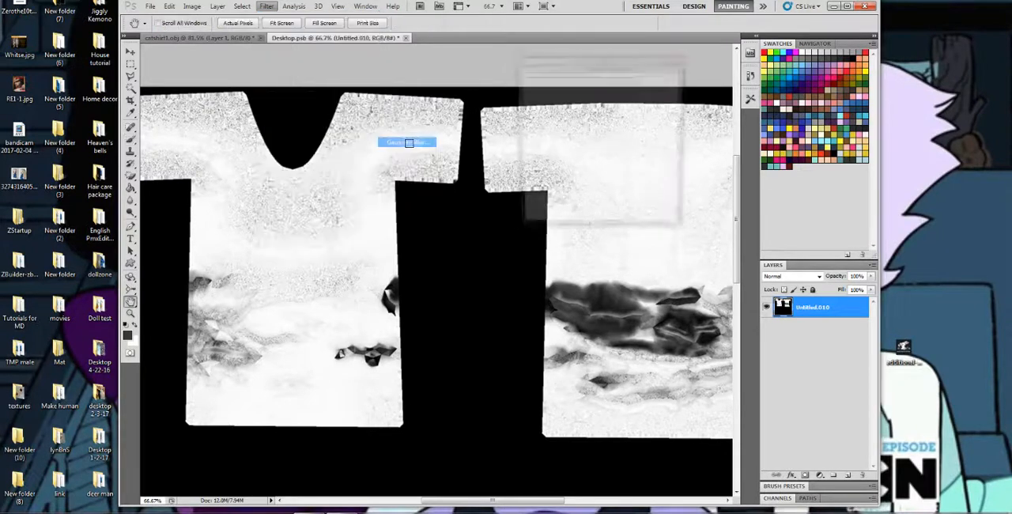
pyautogui.moveTo(557, 227)
pyautogui.mouseDown()
pyautogui.moveTo(528, 228)
pyautogui.moveTo(550, 225)
pyautogui.mouseUp()
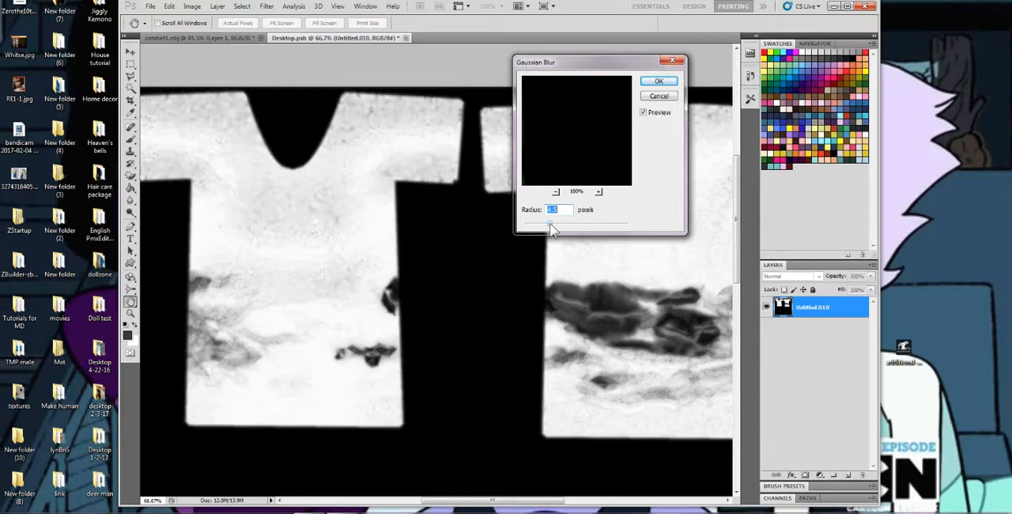
pyautogui.click(656, 83)
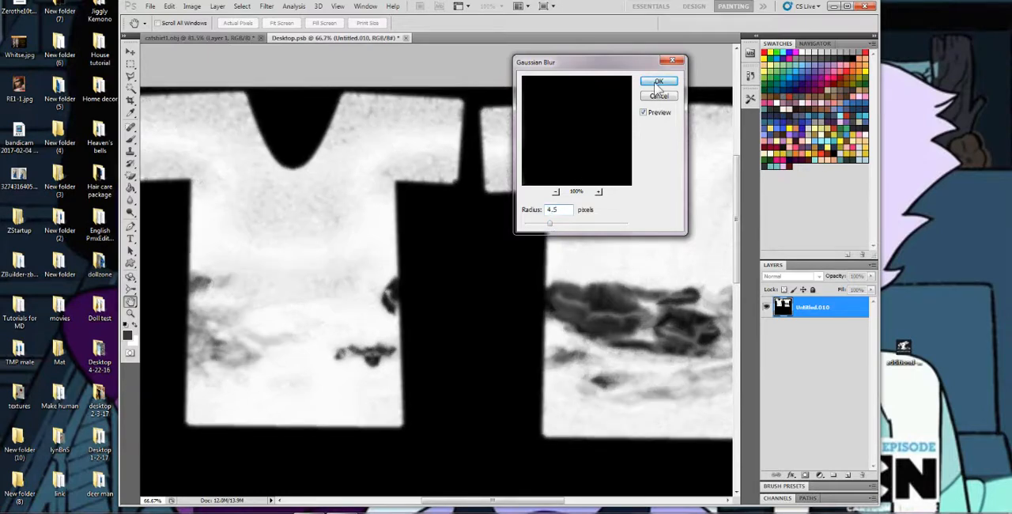
# Add a new empty layer above the ambient occlusion layer, and close the texture document, saving its changes.
pyautogui.click(130, 313)
pyautogui.click(416, 23)
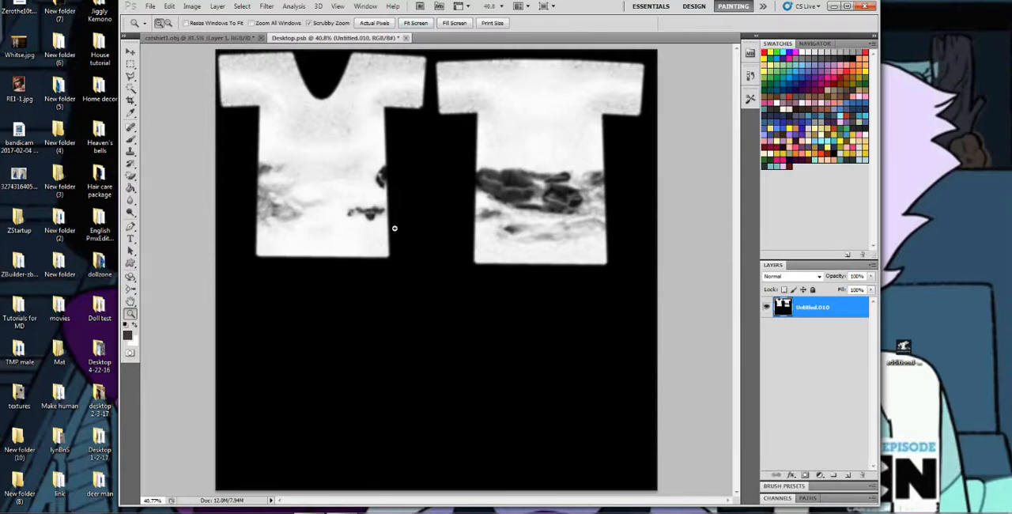
pyautogui.click(846, 477)
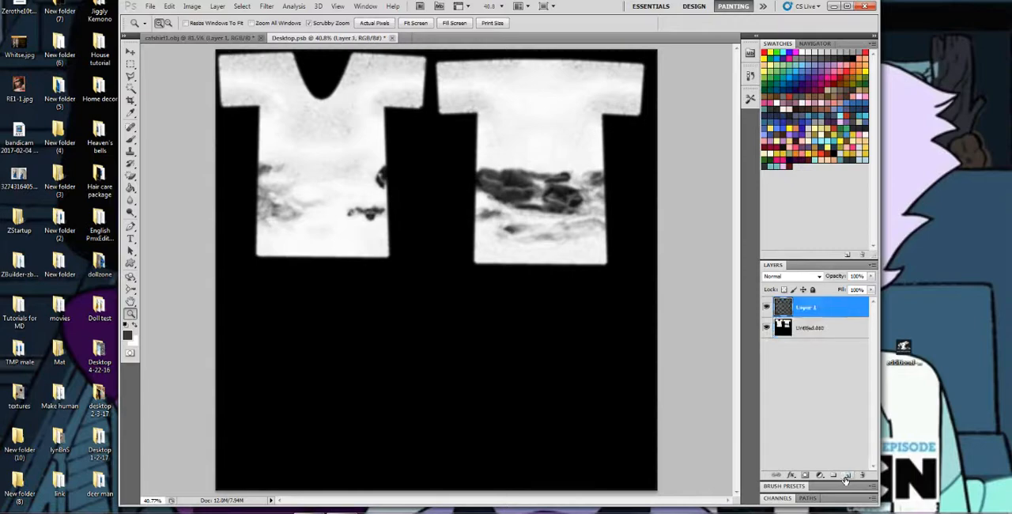
pyautogui.click(392, 38)
pyautogui.click(441, 197)
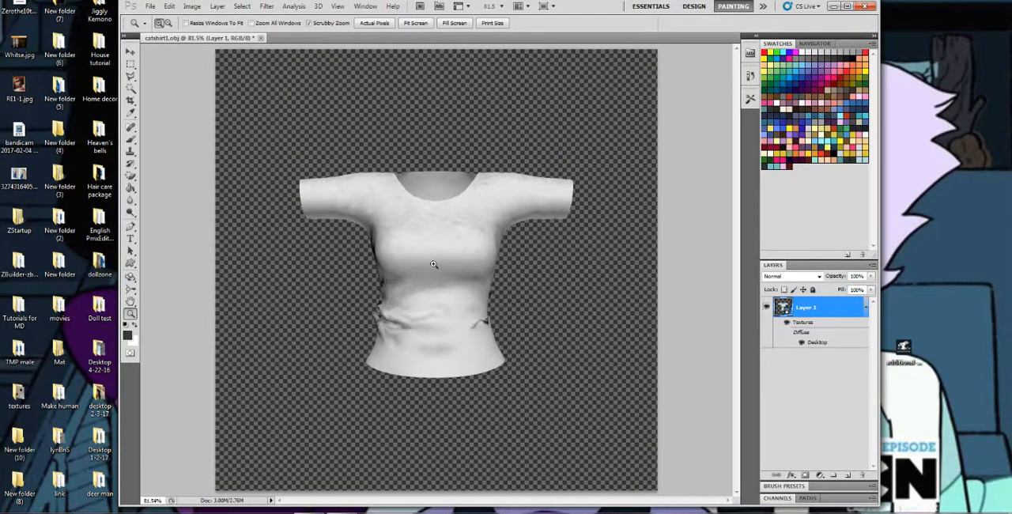
# Paint dark test strokes on the front of the 3D shirt with a 29 px brush and check them in the texture document.
pyautogui.click(132, 141)
pyautogui.rightClick(389, 205)
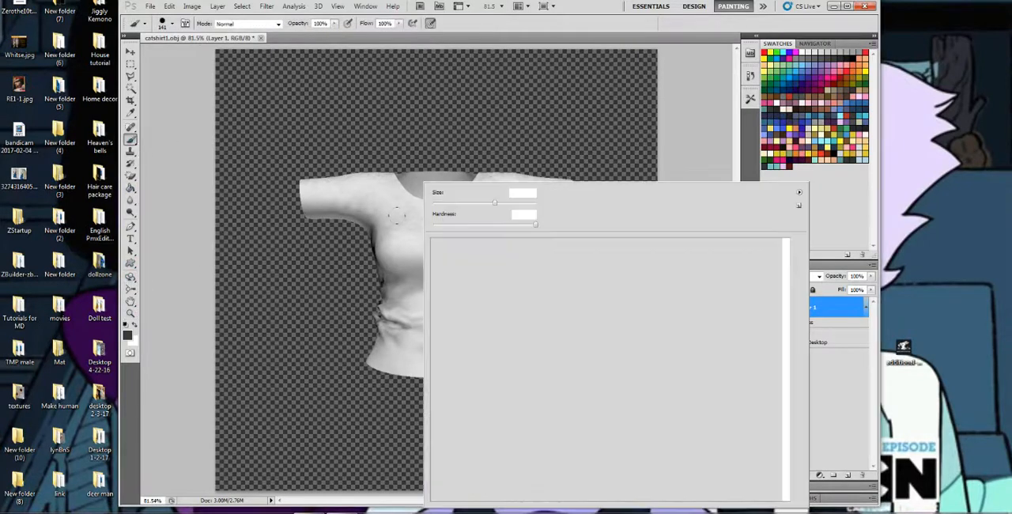
pyautogui.moveTo(398, 243)
pyautogui.mouseDown()
pyautogui.moveTo(454, 292)
pyautogui.moveTo(420, 355)
pyautogui.moveTo(473, 372)
pyautogui.mouseUp()
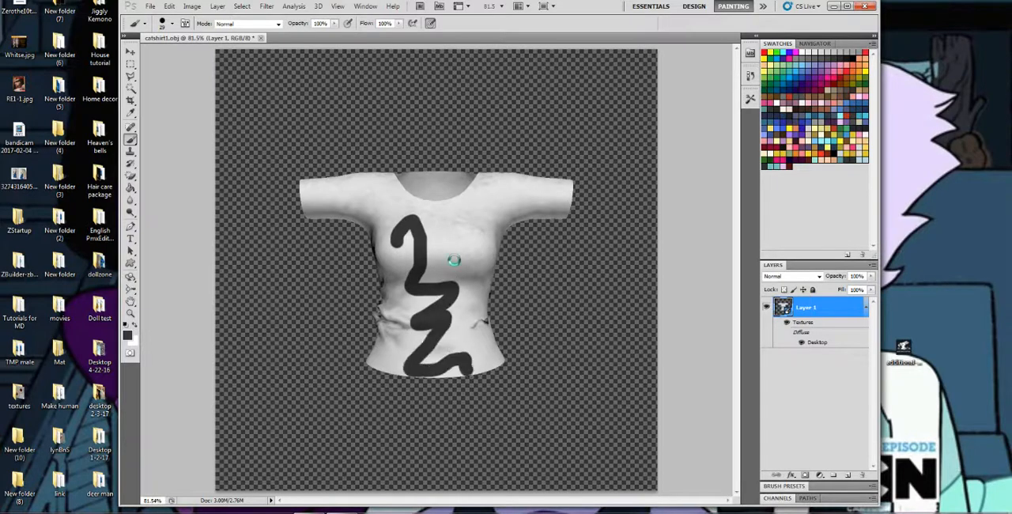
pyautogui.moveTo(480, 252); pyautogui.dragTo(457, 223)
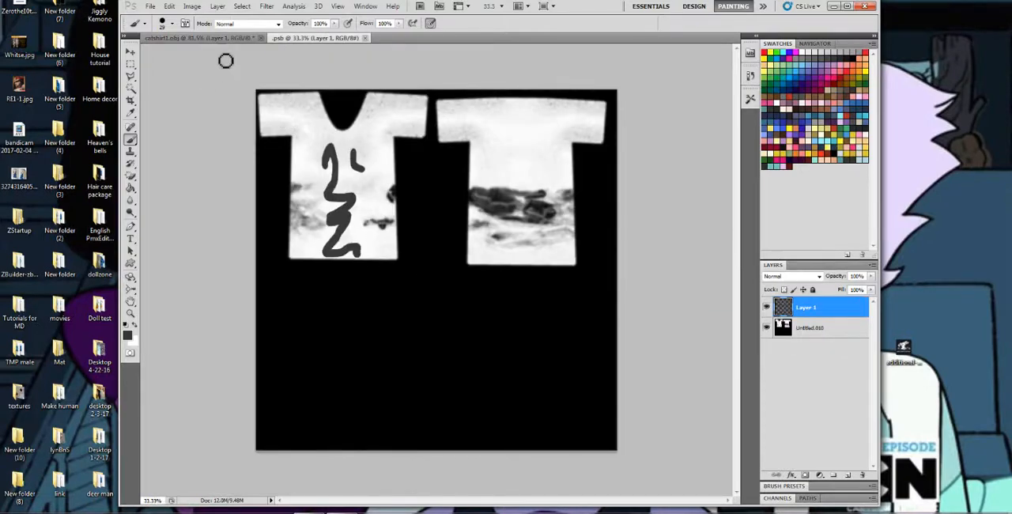
pyautogui.click(364, 38)
# Paint dark strokes on both sleeves and blue strokes across the chest and shoulder of the 3D shirt.
pyautogui.moveTo(501, 201); pyautogui.dragTo(569, 191)
pyautogui.click(340, 198)
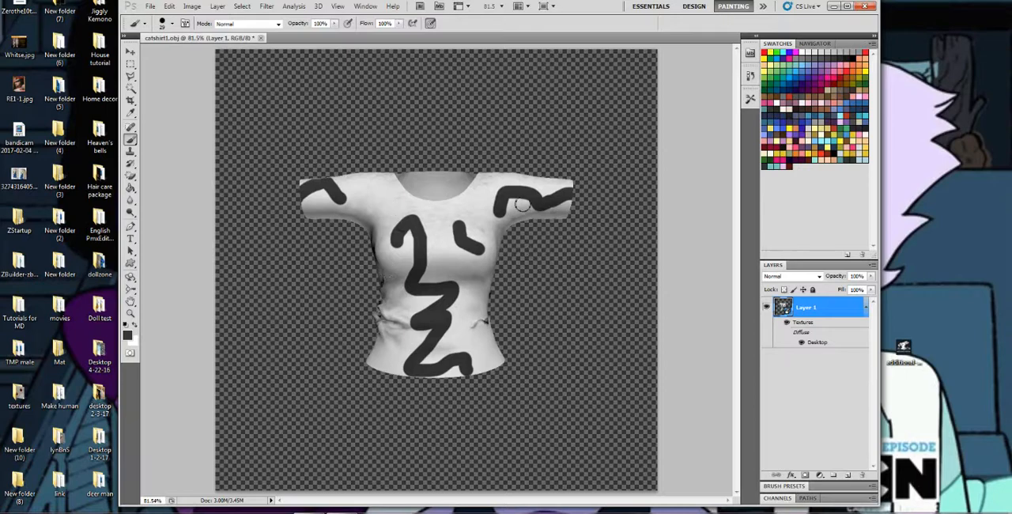
pyautogui.moveTo(401, 236)
pyautogui.mouseDown()
pyautogui.moveTo(485, 215)
pyautogui.moveTo(427, 238)
pyautogui.moveTo(364, 182)
pyautogui.moveTo(374, 226)
pyautogui.moveTo(440, 242)
pyautogui.mouseUp()
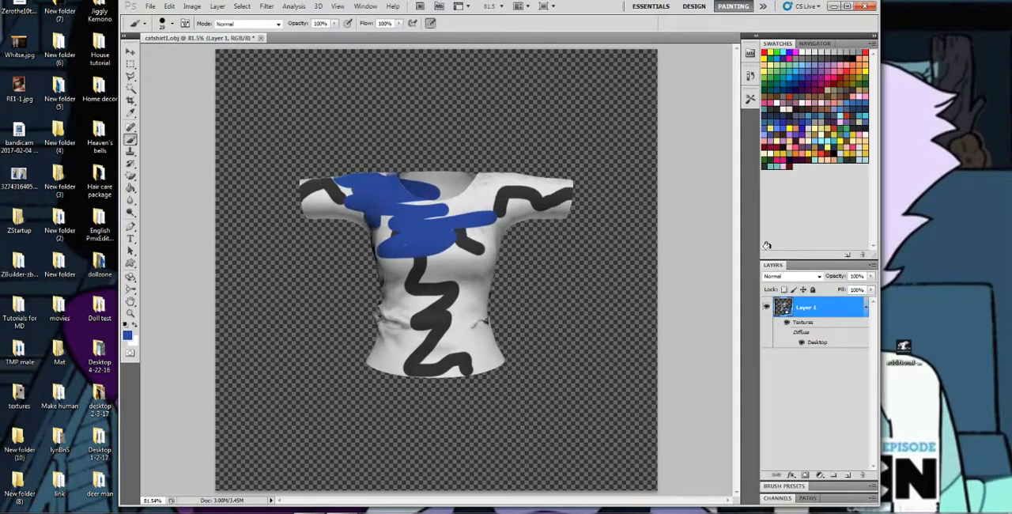
# Reopen the Desktop texture and paint solid dark grey over both shirt pieces on Layer 1 with a large brush of 267 px.
pyautogui.doubleClick(815, 343)
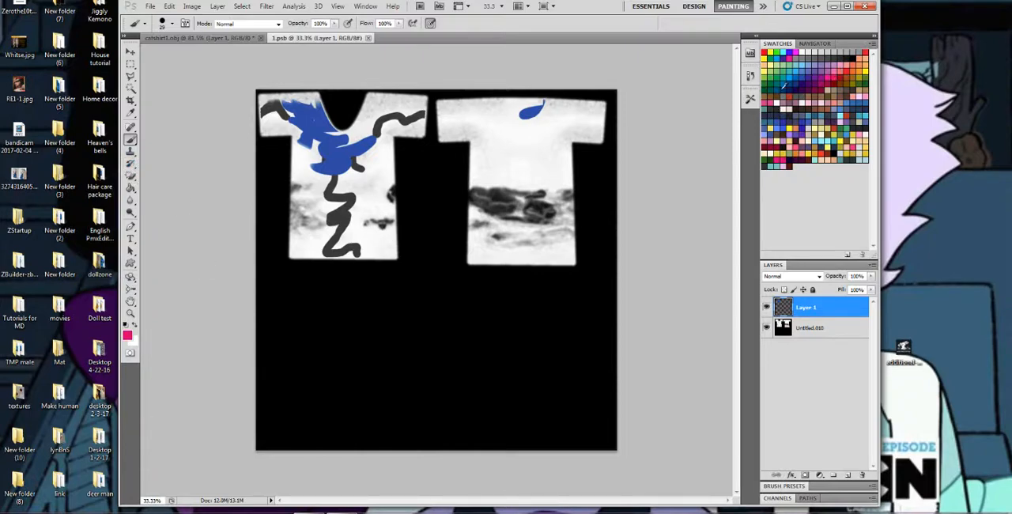
pyautogui.rightClick(348, 146)
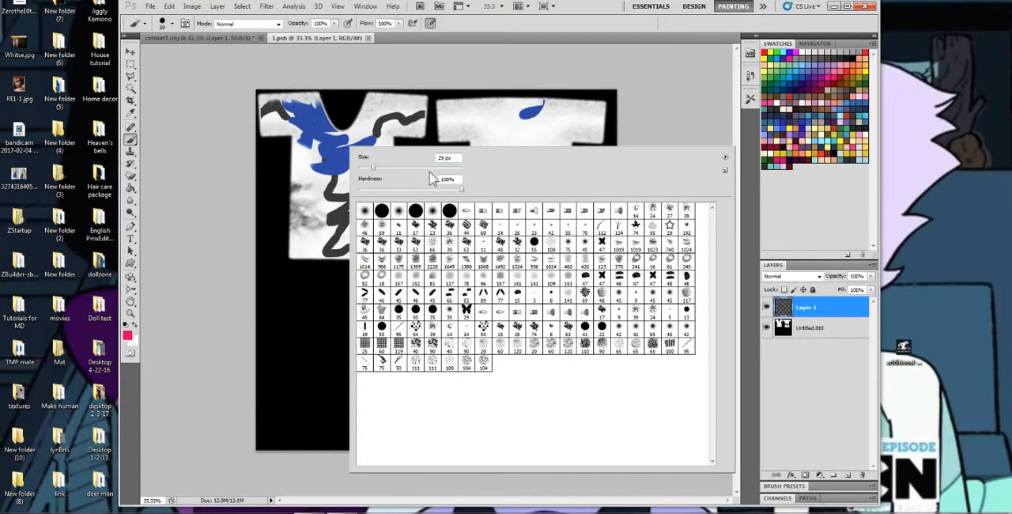
pyautogui.click(843, 59)
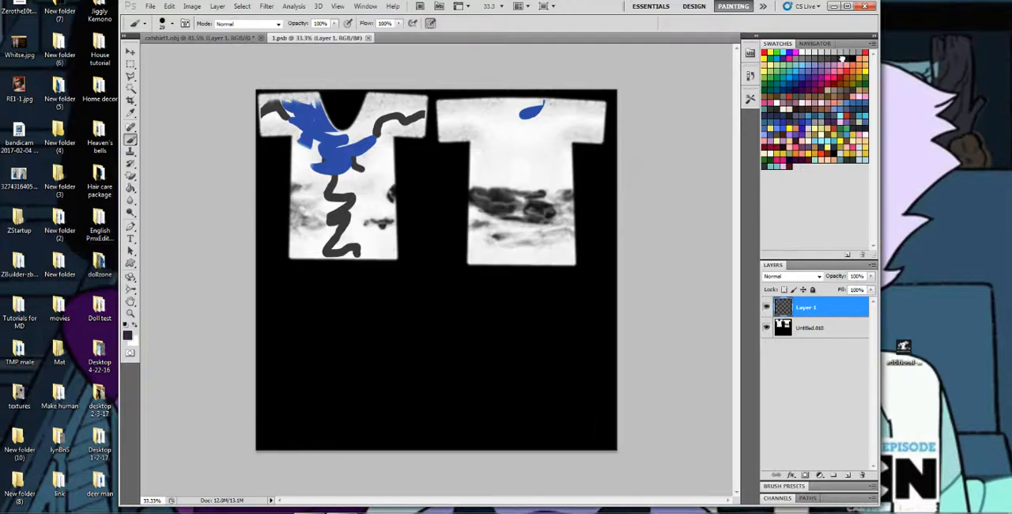
pyautogui.rightClick(434, 120)
pyautogui.click(493, 134)
pyautogui.moveTo(405, 111)
pyautogui.mouseDown()
pyautogui.moveTo(527, 117)
pyautogui.moveTo(403, 124)
pyautogui.moveTo(332, 105)
pyautogui.moveTo(154, 178)
pyautogui.moveTo(332, 237)
pyautogui.moveTo(585, 237)
pyautogui.moveTo(675, 74)
pyautogui.mouseUp()
pyautogui.rightClick(403, 127)
pyautogui.click(496, 151)
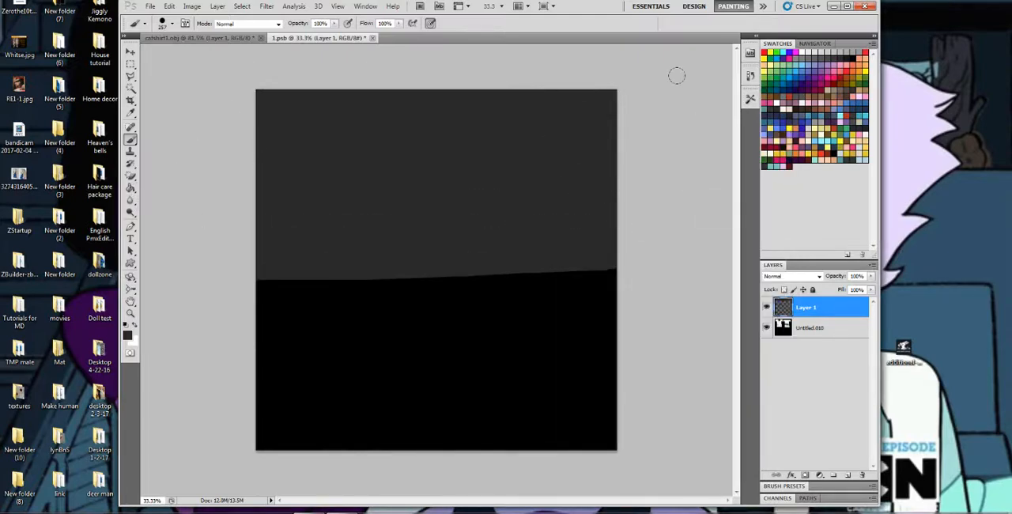
# Set the blend mode of the dark grey paint layer, Layer 1, to Multiply.
pyautogui.click(776, 277)
pyautogui.click(775, 281)
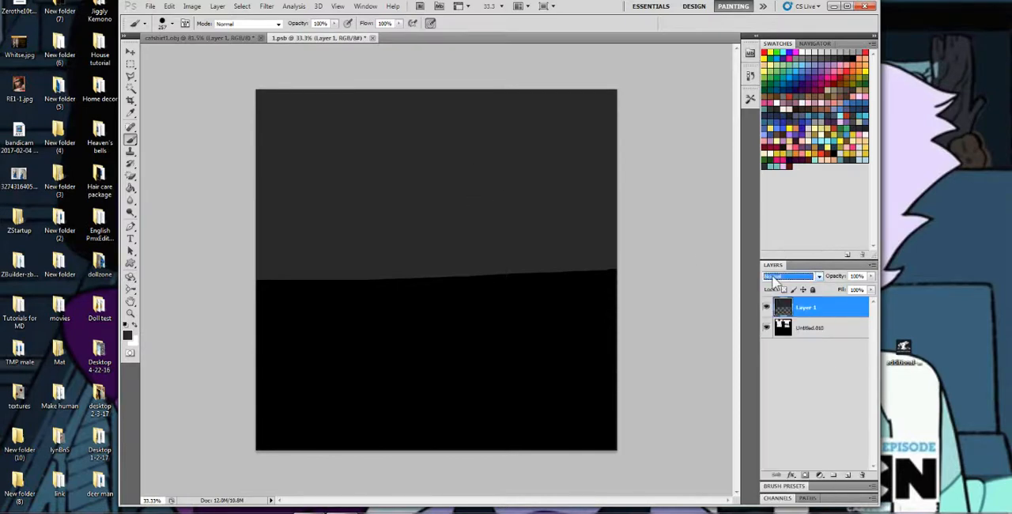
pyautogui.click(777, 277)
pyautogui.click(775, 322)
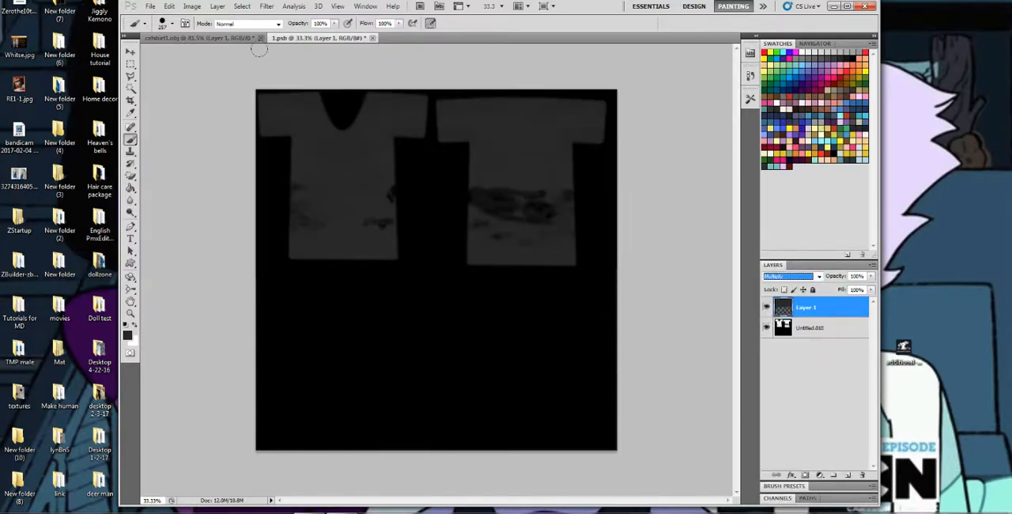
# Add a new empty layer above Layer 1 and close the texture document, saving its changes.
pyautogui.click(850, 476)
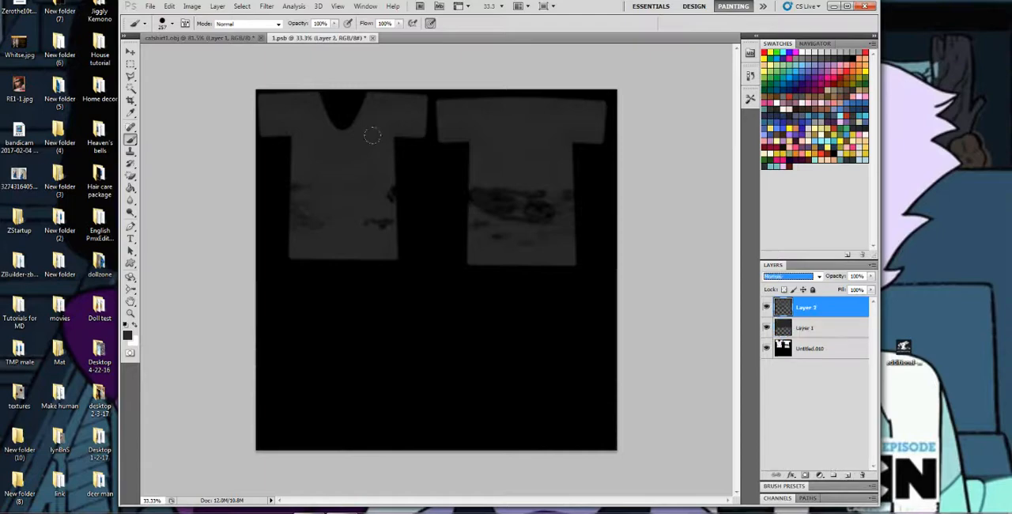
pyautogui.click(374, 39)
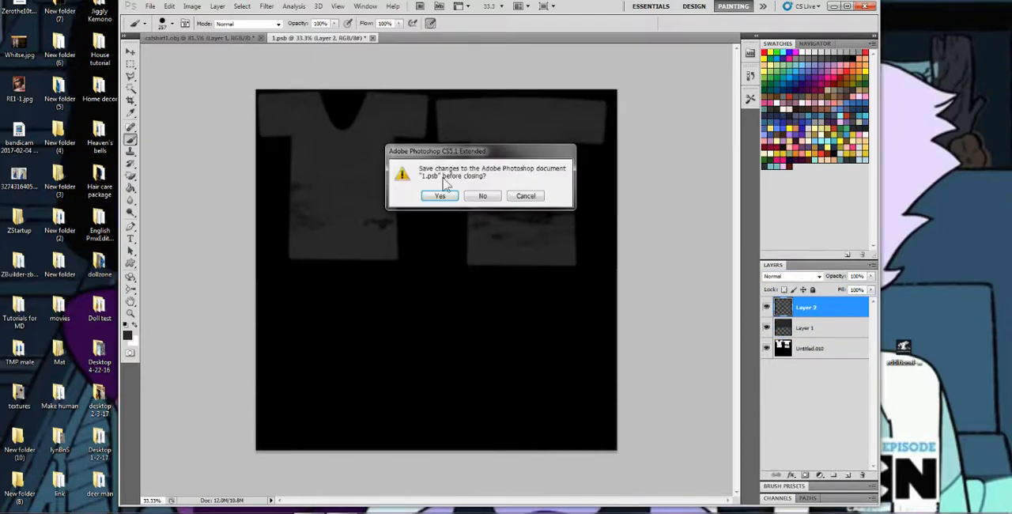
pyautogui.click(439, 196)
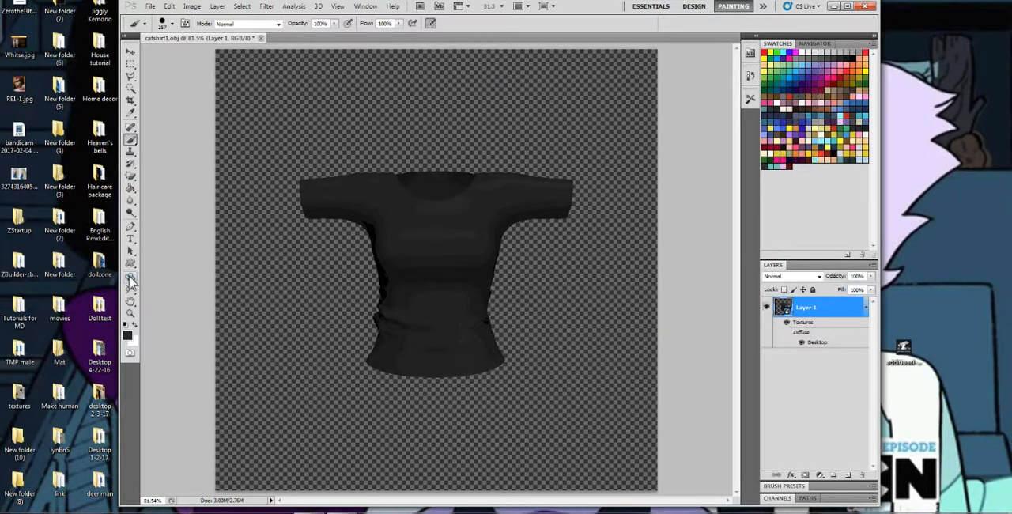
pyautogui.click(131, 276)
pyautogui.moveTo(452, 259); pyautogui.dragTo(522, 288)
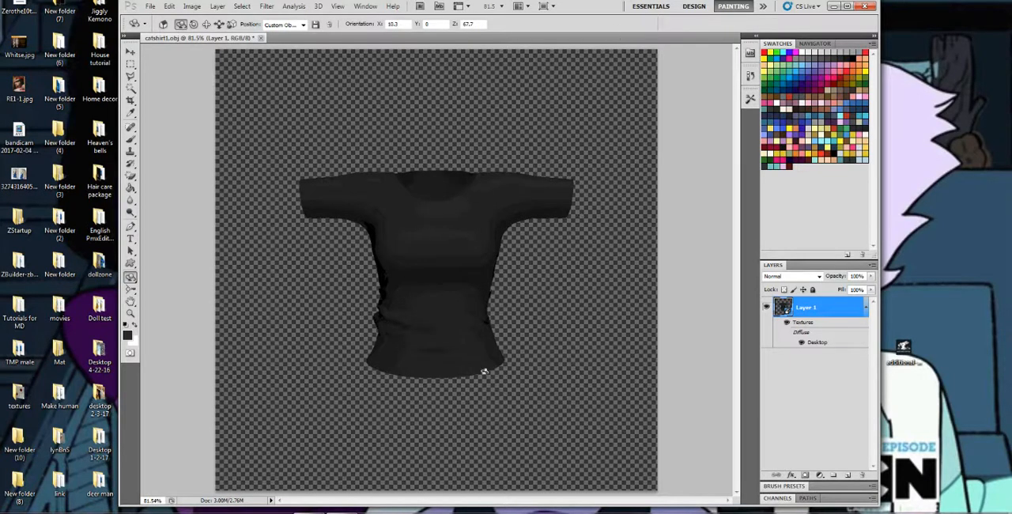
# Switch to the web browser and save the "Don't Think You've Won" shirt artwork to the Desktop as jasper.
pyautogui.click(514, 513)
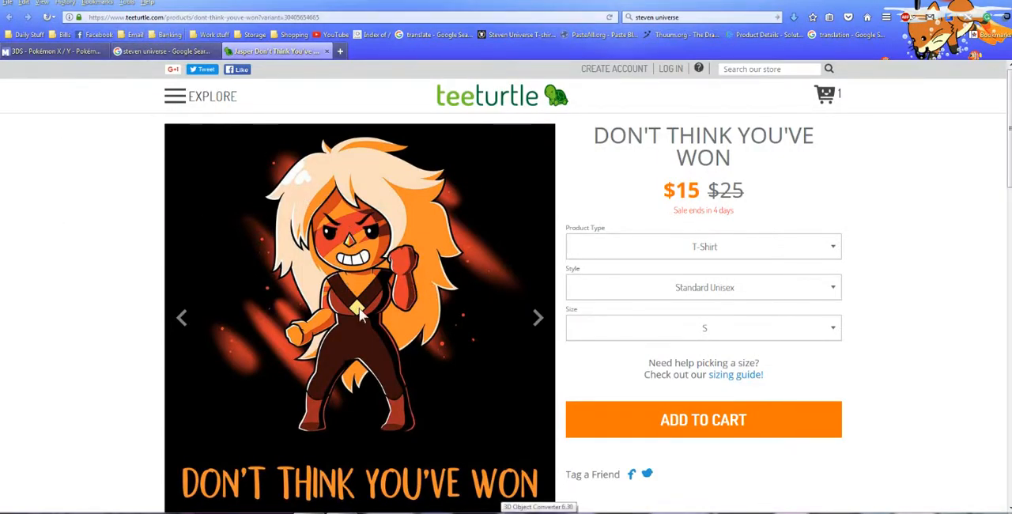
pyautogui.scroll(-1, 354, 315)
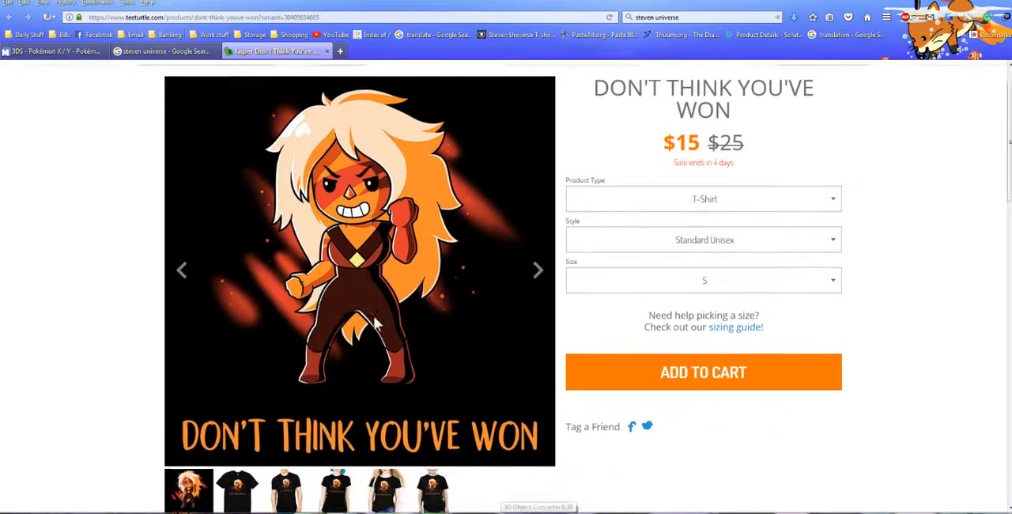
pyautogui.scroll(1, 385, 316)
pyautogui.rightClick(377, 278)
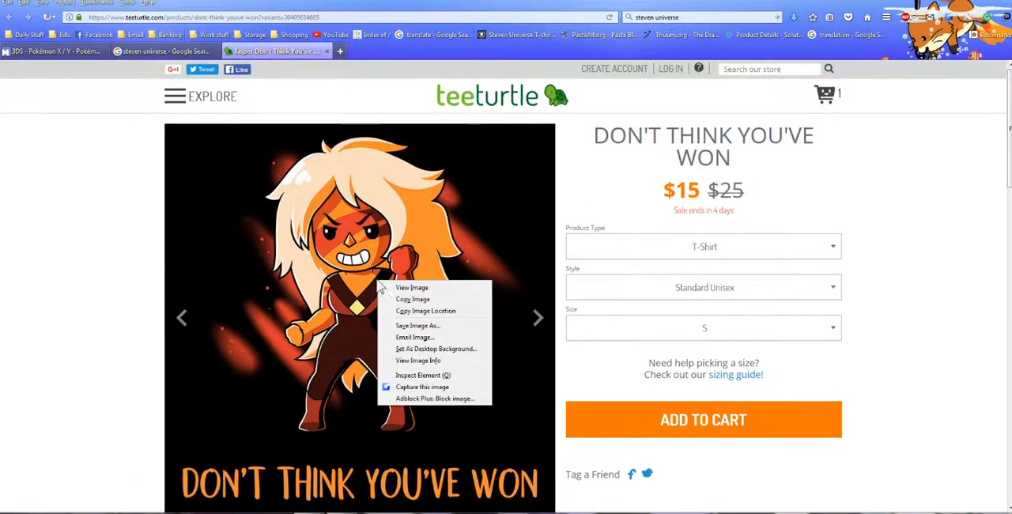
pyautogui.click(409, 337)
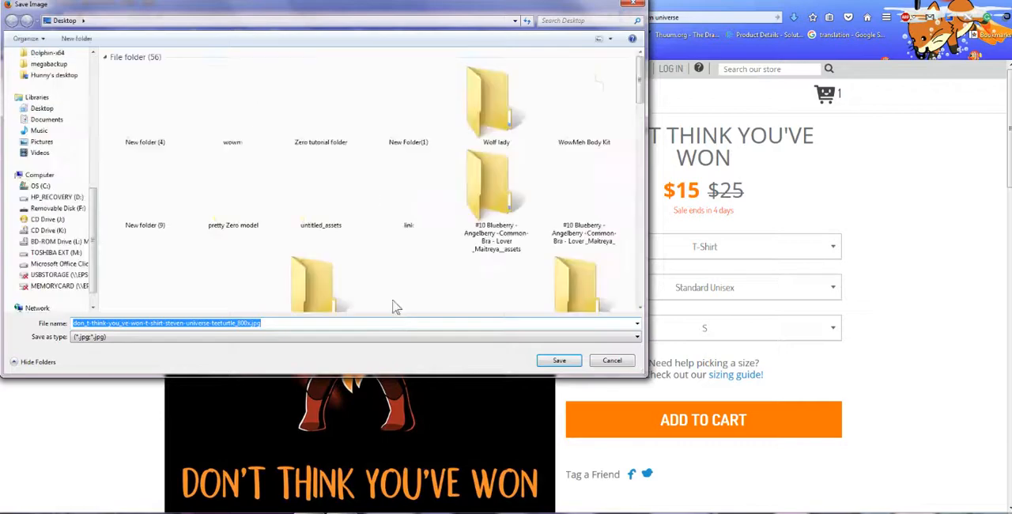
pyautogui.write('jasper')
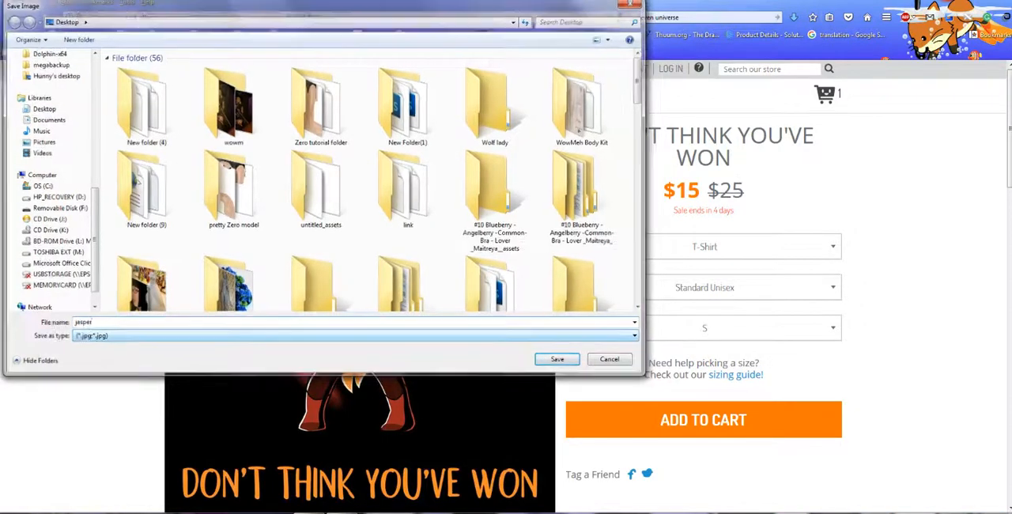
pyautogui.press('Return')
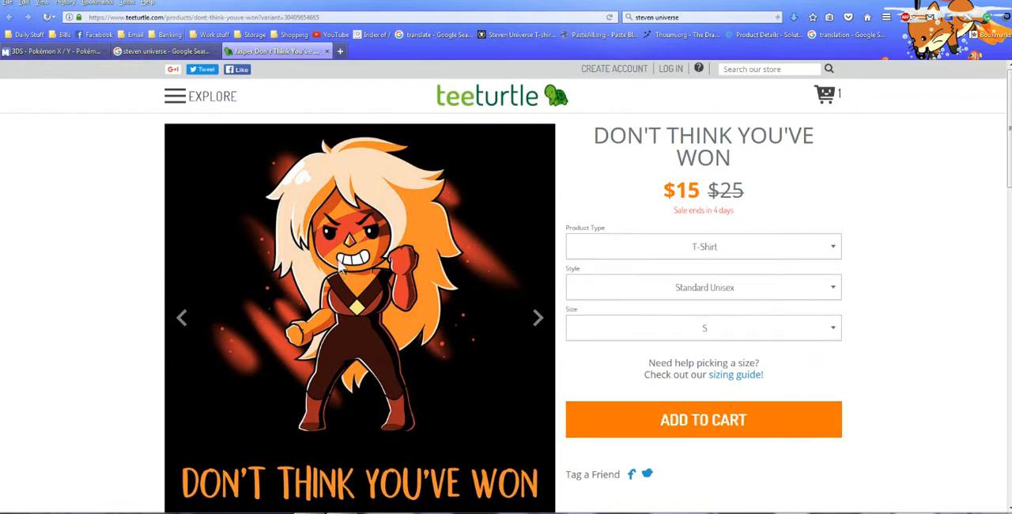
# Bring the saved jasper image from the Desktop into the 3D shirt document in Photoshop.
pyautogui.click(1010, 513)
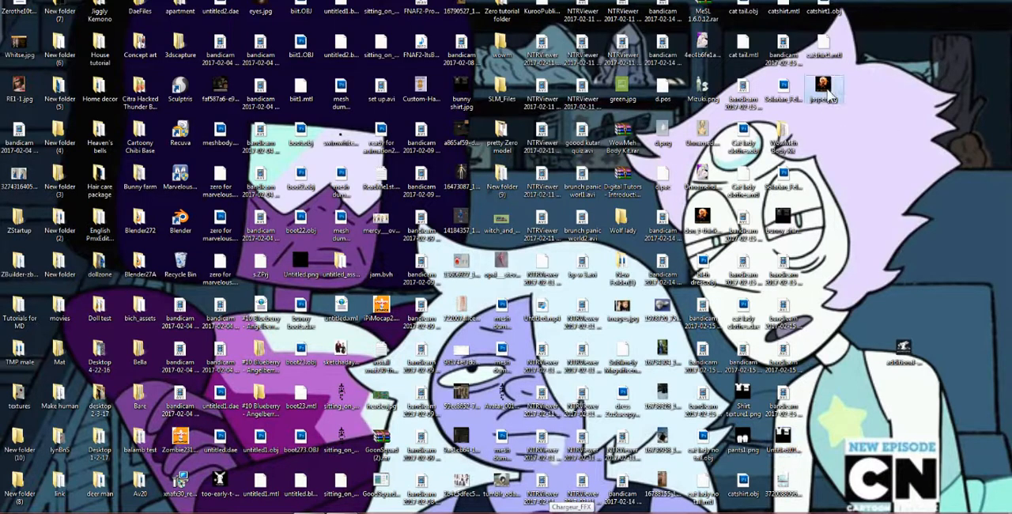
pyautogui.moveTo(795, 295); pyautogui.dragTo(548, 349)
pyautogui.moveTo(455, 283); pyautogui.dragTo(457, 287)
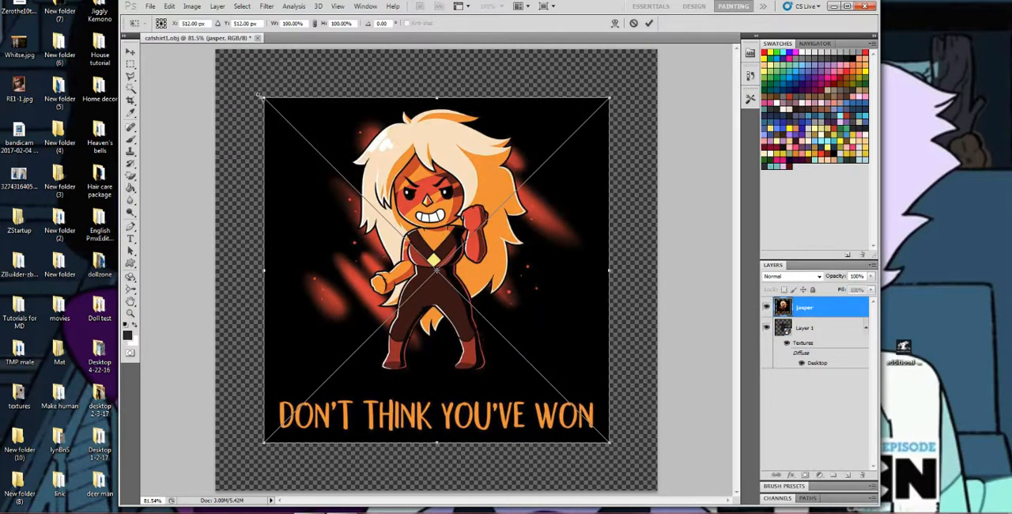
# Scale the jasper image to about 31% width and 34% height, centre it on the shirt's chest and place it.
pyautogui.moveTo(261, 95); pyautogui.dragTo(523, 344)
pyautogui.moveTo(568, 395); pyautogui.dragTo(432, 262)
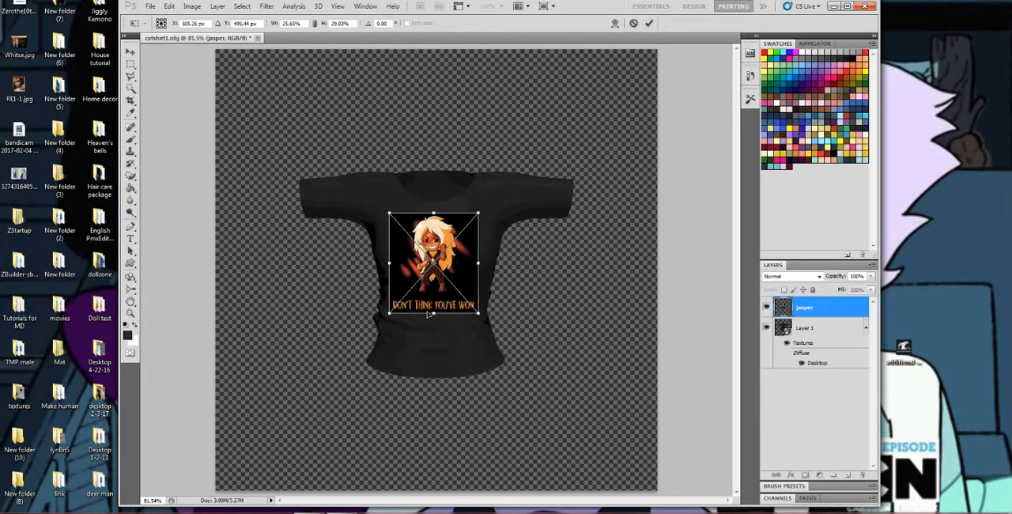
pyautogui.moveTo(434, 313); pyautogui.dragTo(434, 303)
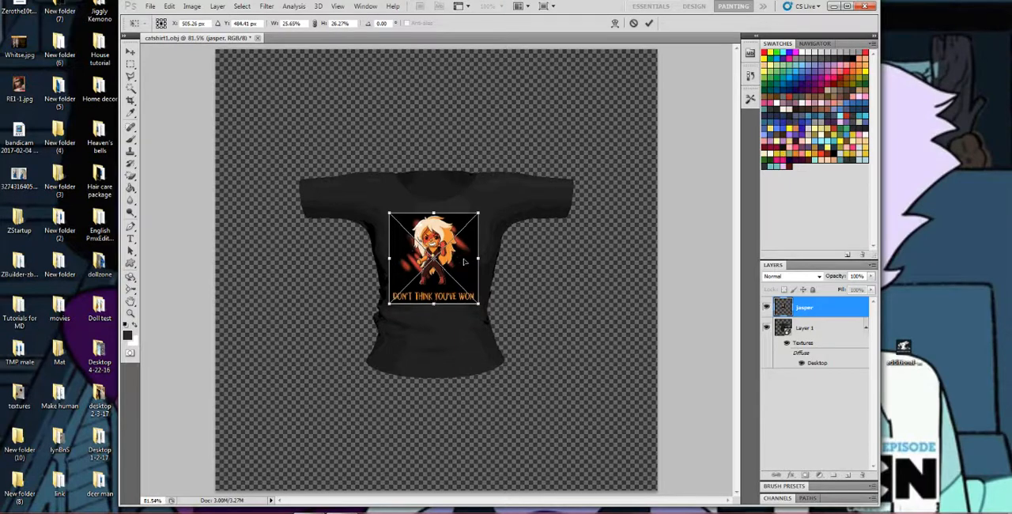
pyautogui.moveTo(479, 262); pyautogui.dragTo(490, 262)
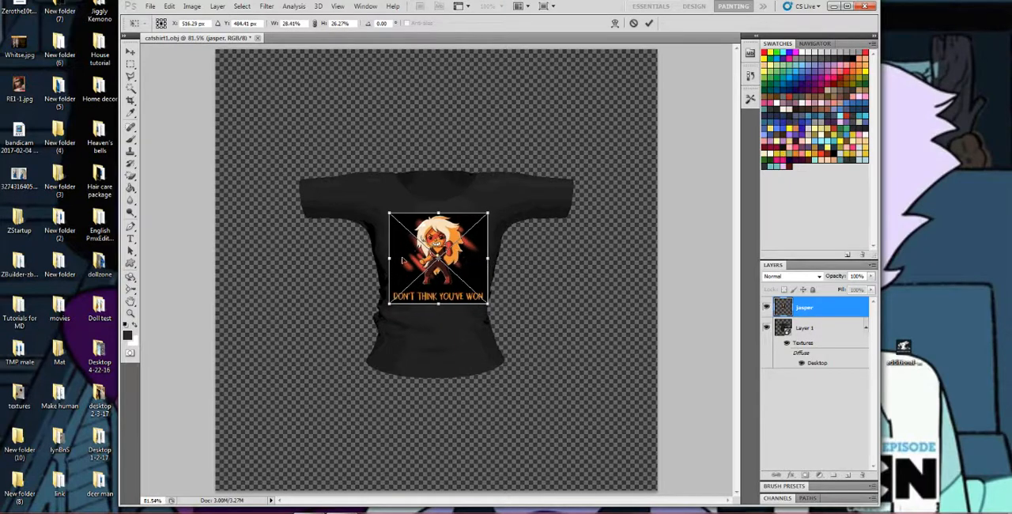
pyautogui.moveTo(391, 258); pyautogui.dragTo(383, 259)
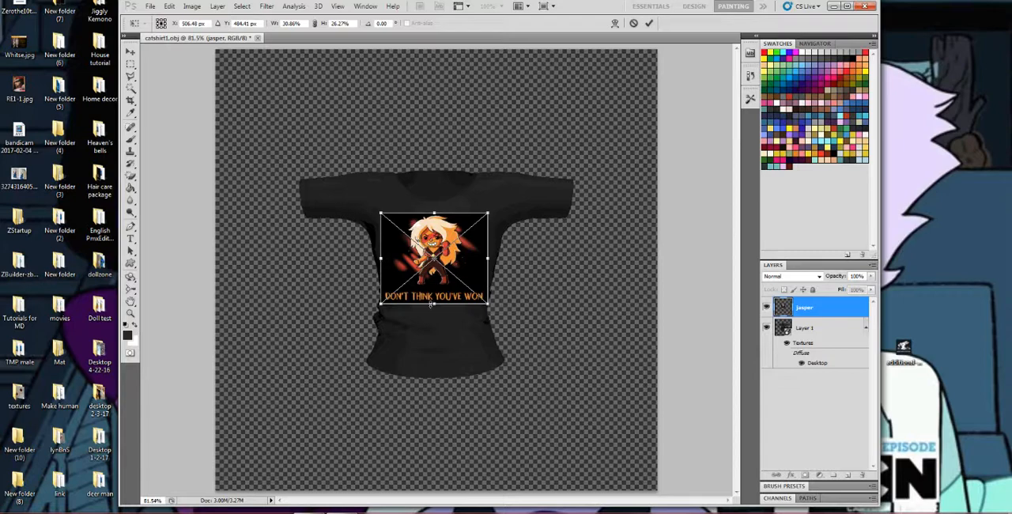
pyautogui.moveTo(433, 303); pyautogui.dragTo(434, 330)
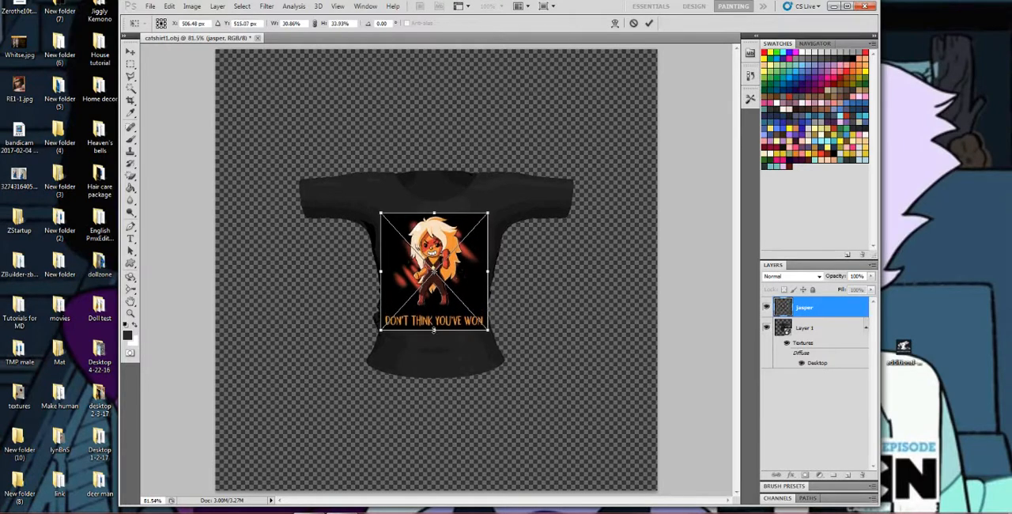
pyautogui.click(131, 139)
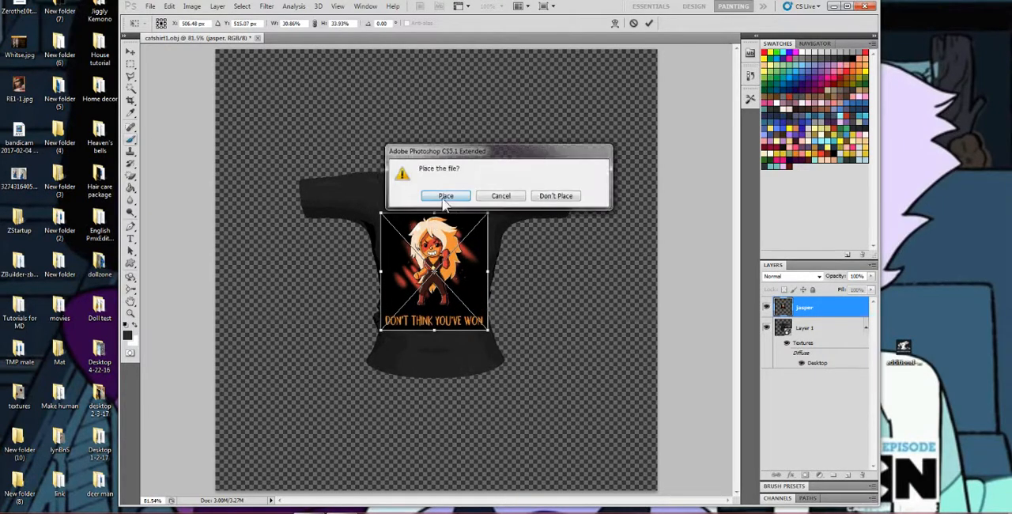
pyautogui.click(444, 195)
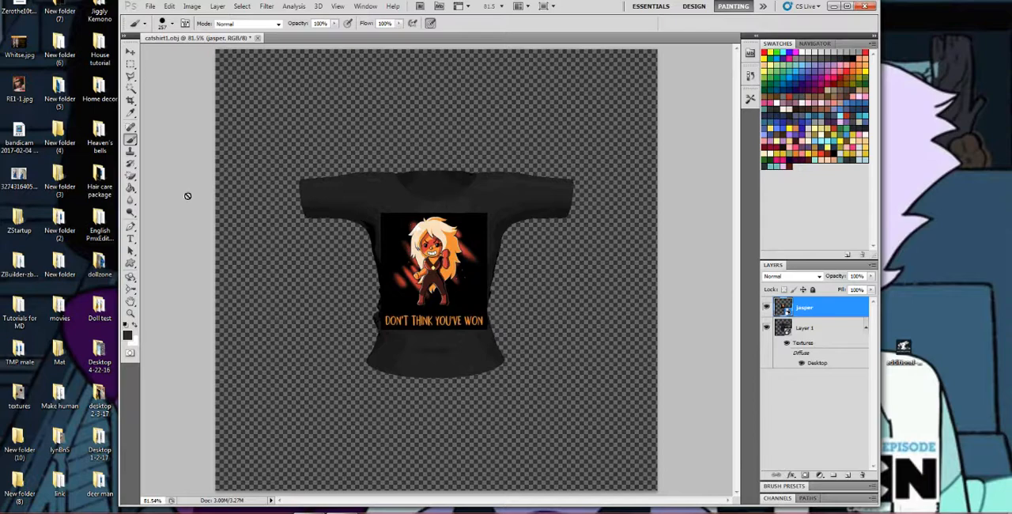
# Remove the black background around the character and lettering on the jasper layer with the Magic Eraser.
pyautogui.click(130, 314)
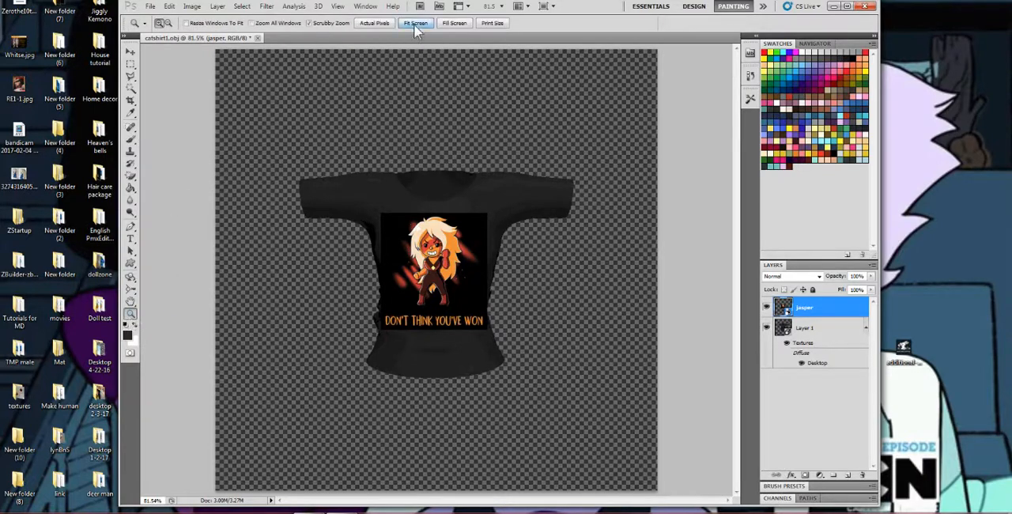
pyautogui.click(372, 23)
pyautogui.click(462, 224)
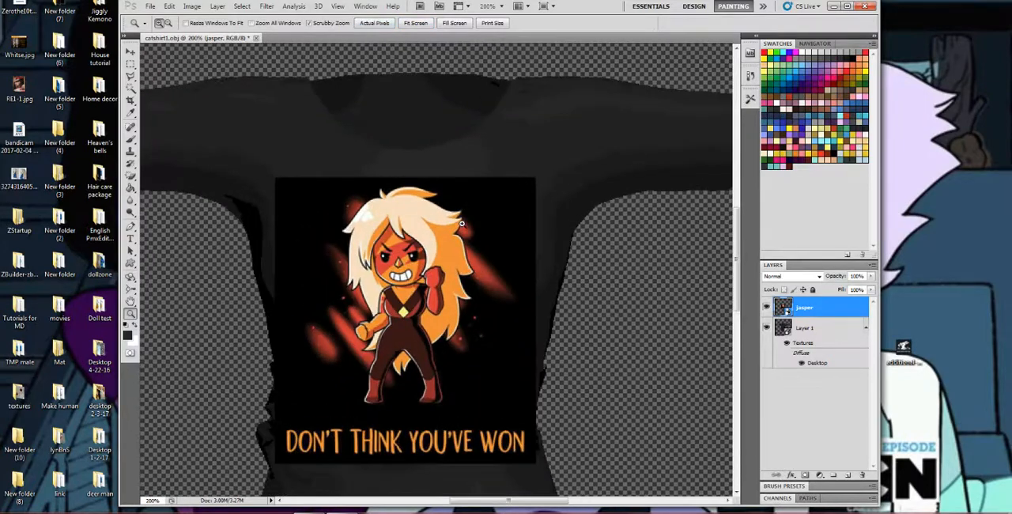
pyautogui.scroll(-1, 437, 258)
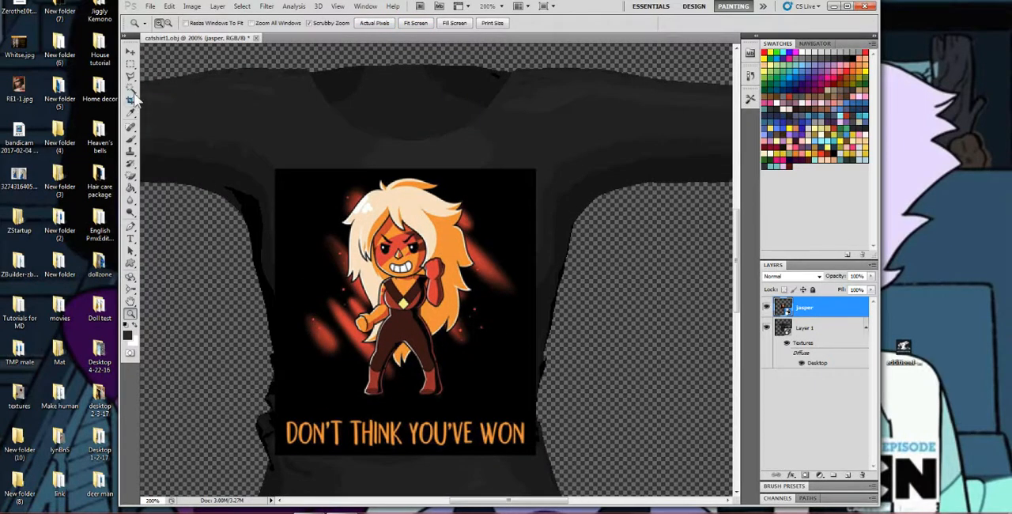
pyautogui.click(131, 178)
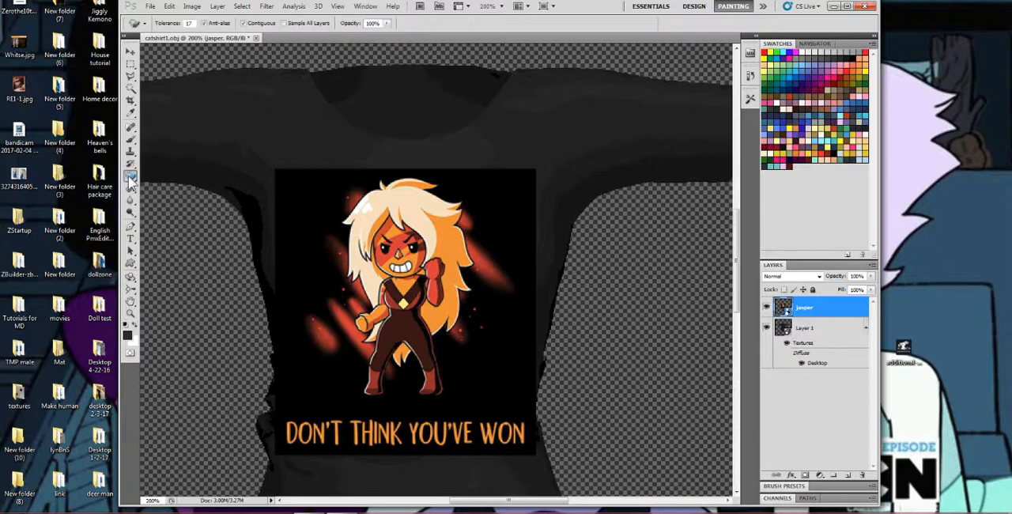
pyautogui.click(296, 198)
pyautogui.click(510, 203)
pyautogui.click(508, 206)
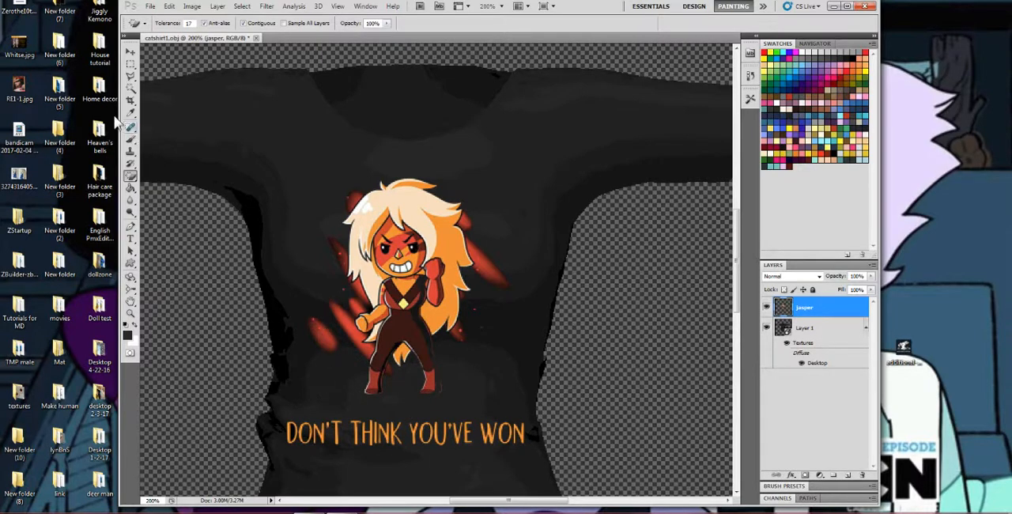
# Widen the jasper artwork to about 105% with Free Transform, apply it and merge the layer down into the shirt's Layer 1.
pyautogui.click(130, 53)
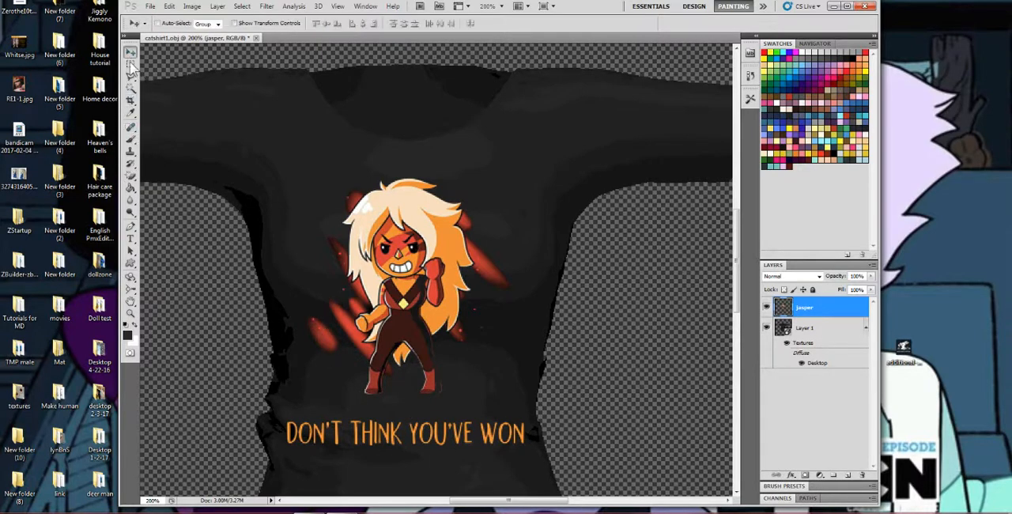
pyautogui.click(169, 6)
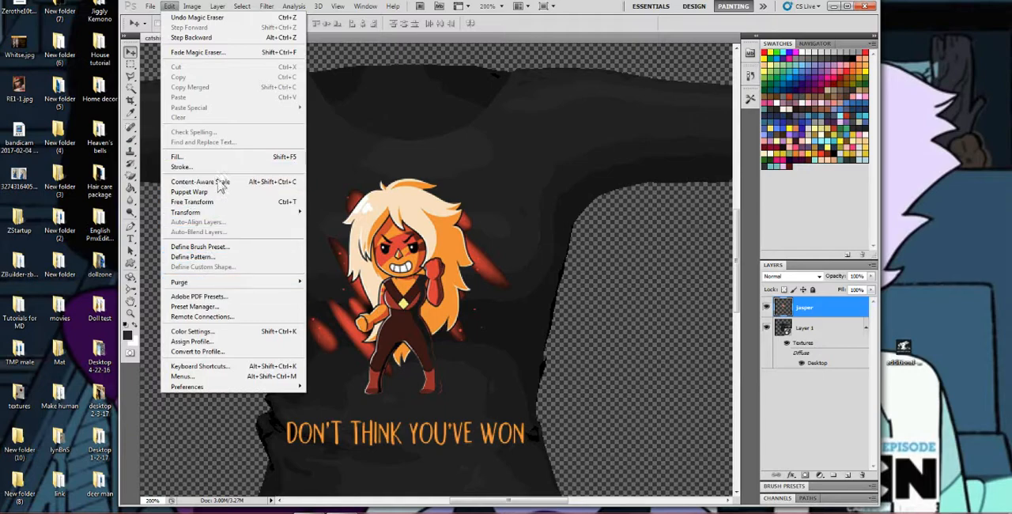
pyautogui.click(198, 203)
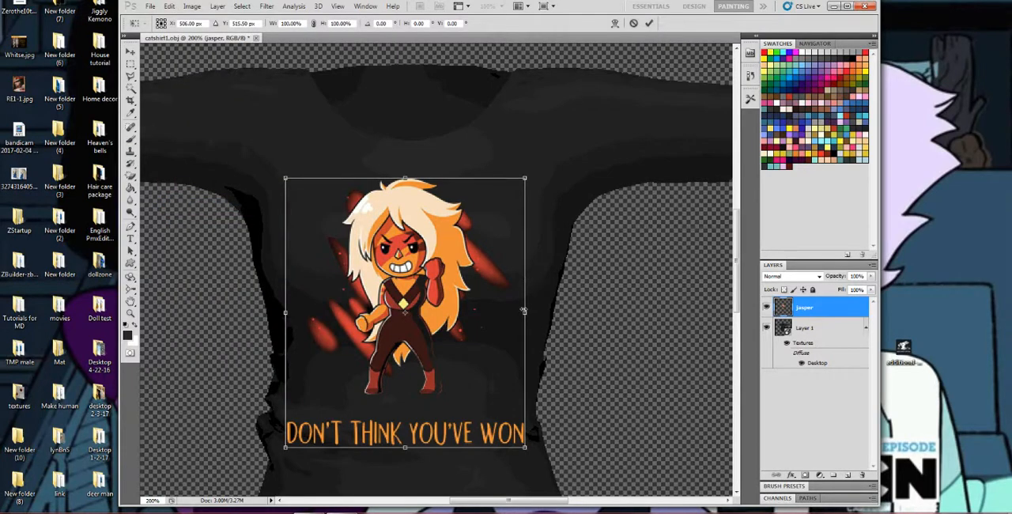
pyautogui.moveTo(526, 314); pyautogui.dragTo(530, 314)
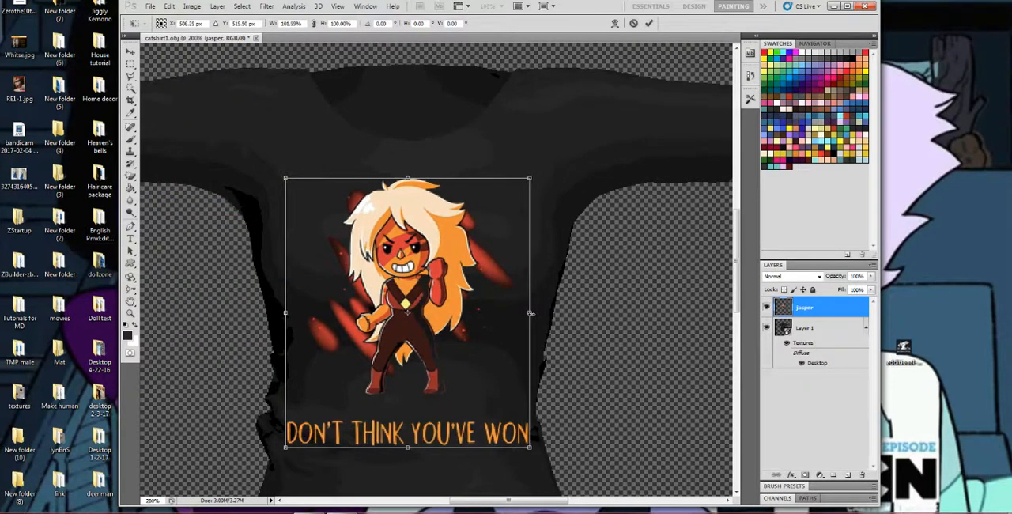
pyautogui.moveTo(286, 313); pyautogui.dragTo(278, 314)
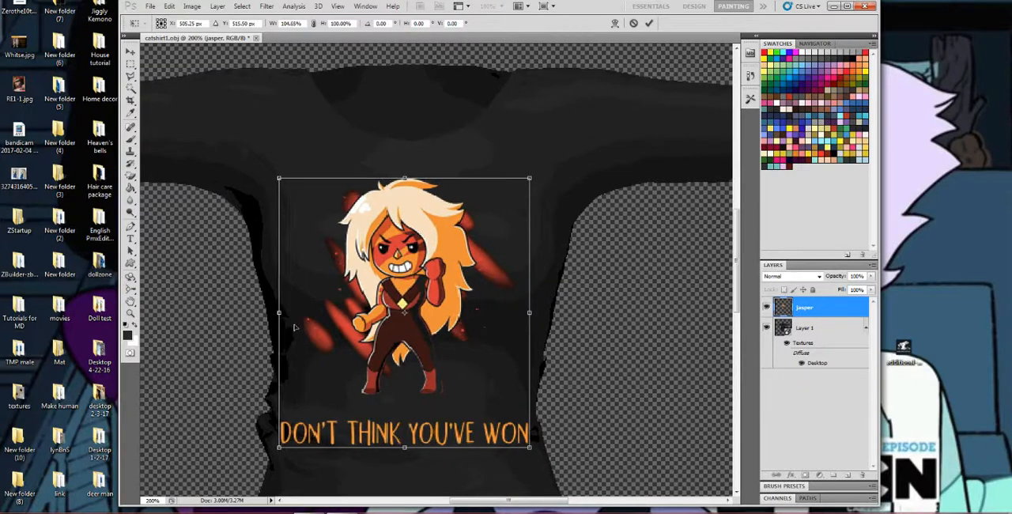
pyautogui.click(132, 139)
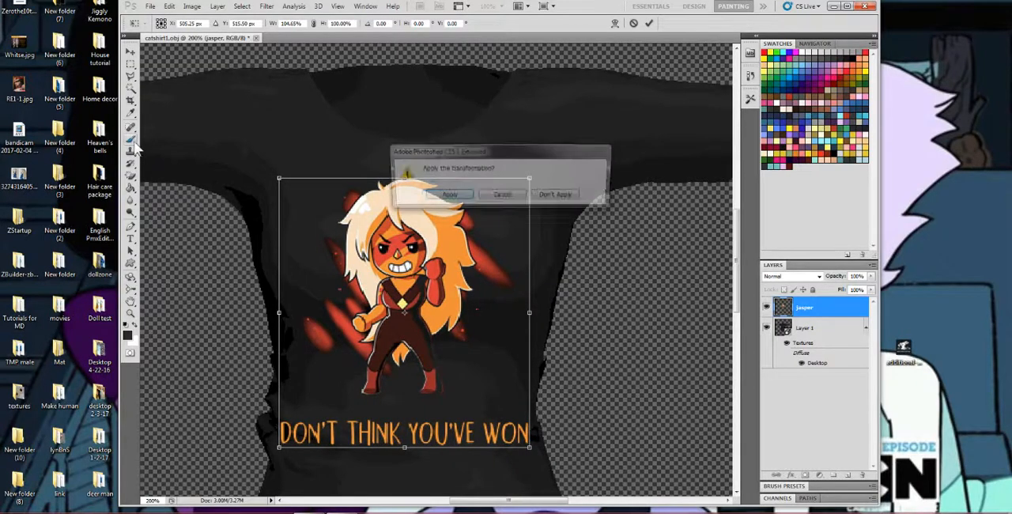
pyautogui.click(452, 196)
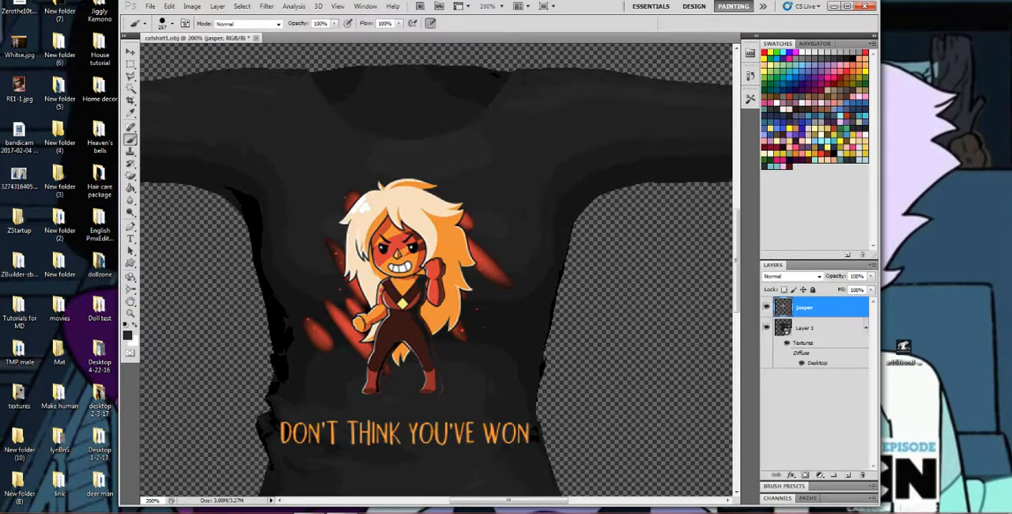
pyautogui.rightClick(807, 310)
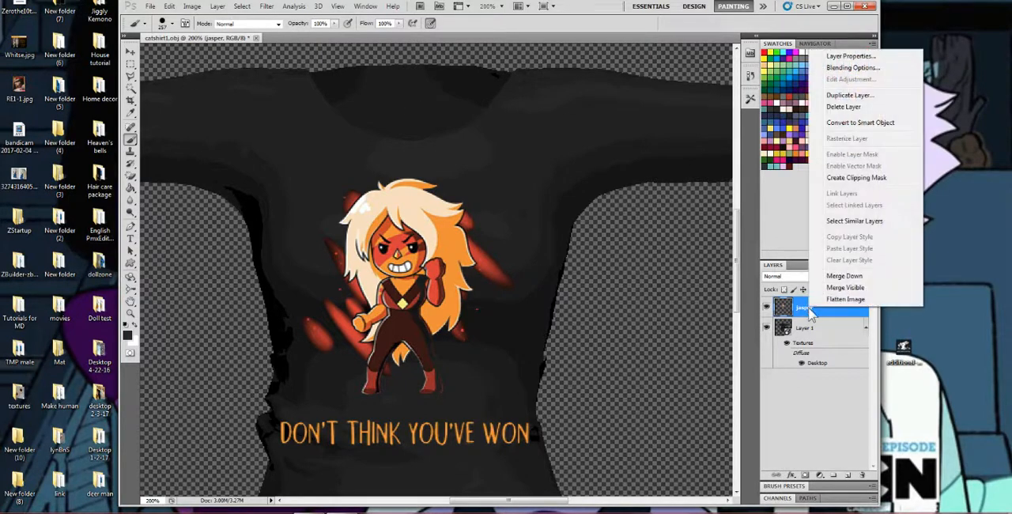
pyautogui.click(858, 276)
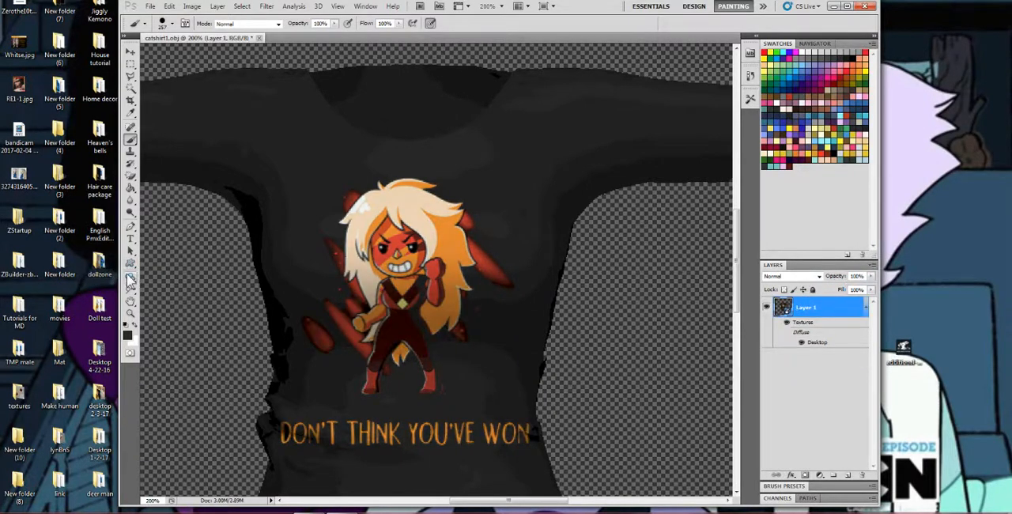
pyautogui.moveTo(131, 276); pyautogui.dragTo(150, 277)
pyautogui.moveTo(401, 262); pyautogui.dragTo(386, 317)
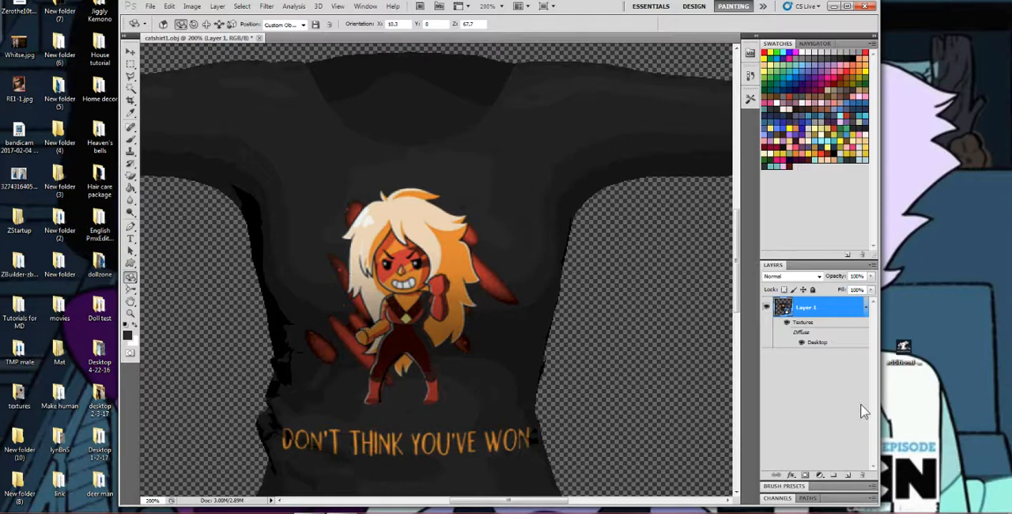
pyautogui.click(847, 475)
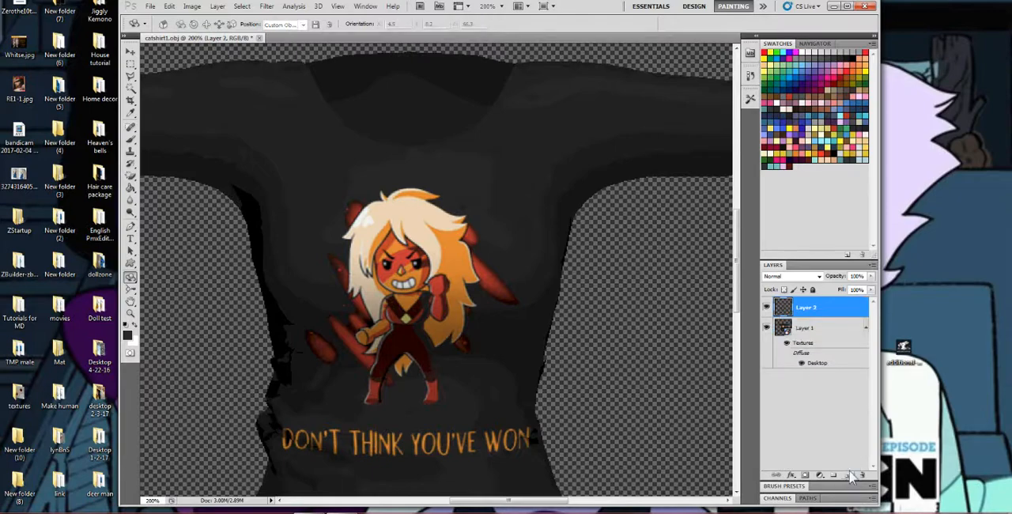
pyautogui.rightClick(831, 314)
pyautogui.click(869, 111)
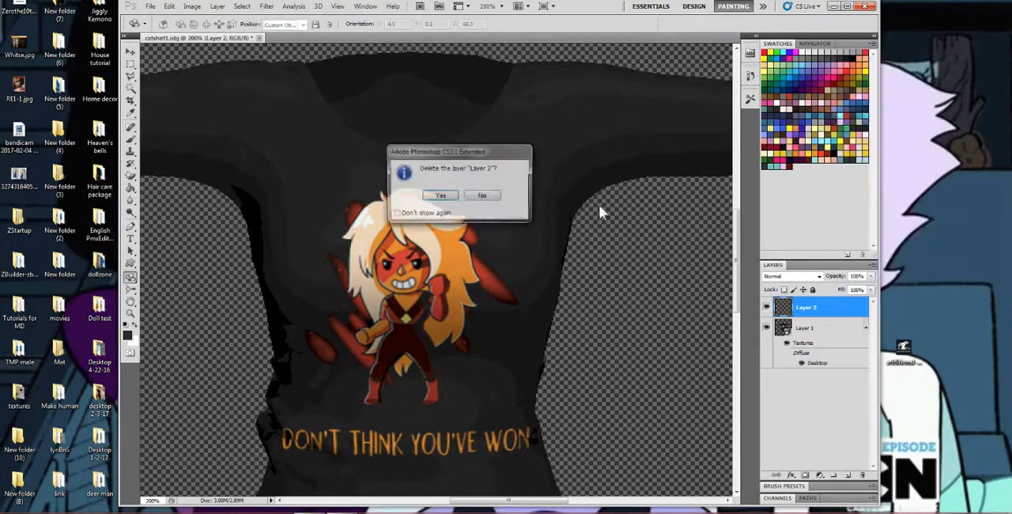
pyautogui.click(440, 195)
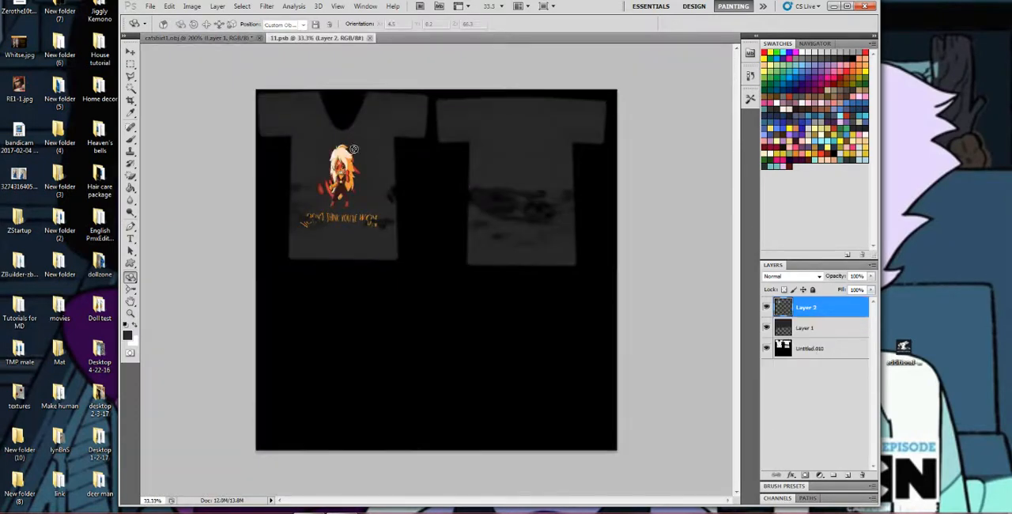
# In the shirt's texture document, hide the jasper artwork layer, add two empty layers above it, select the lower one, then save and close.
pyautogui.click(766, 307)
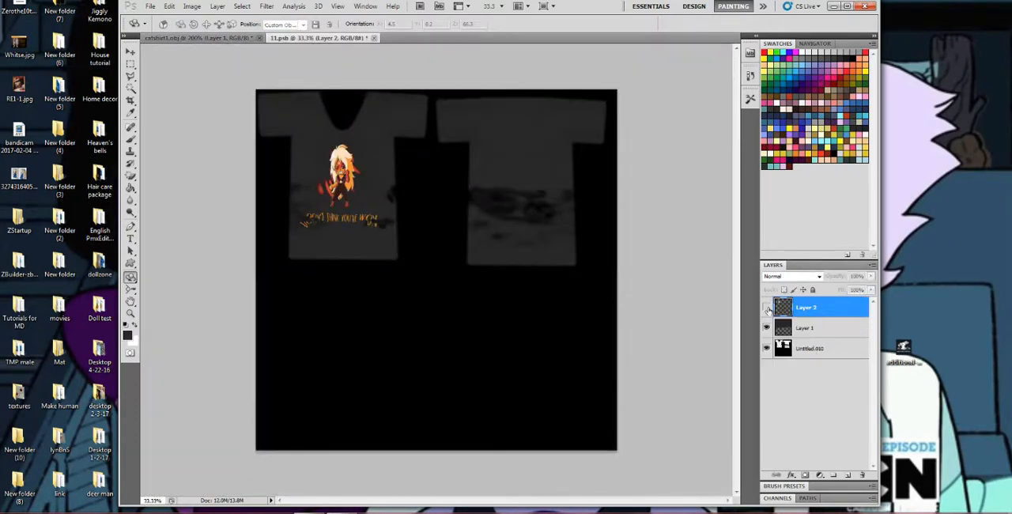
pyautogui.click(846, 475)
pyautogui.click(846, 476)
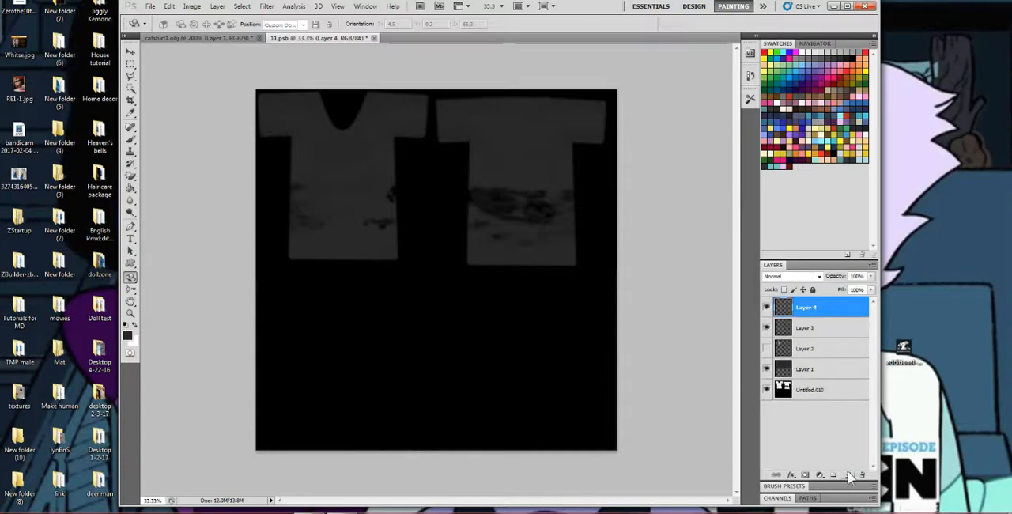
pyautogui.click(797, 329)
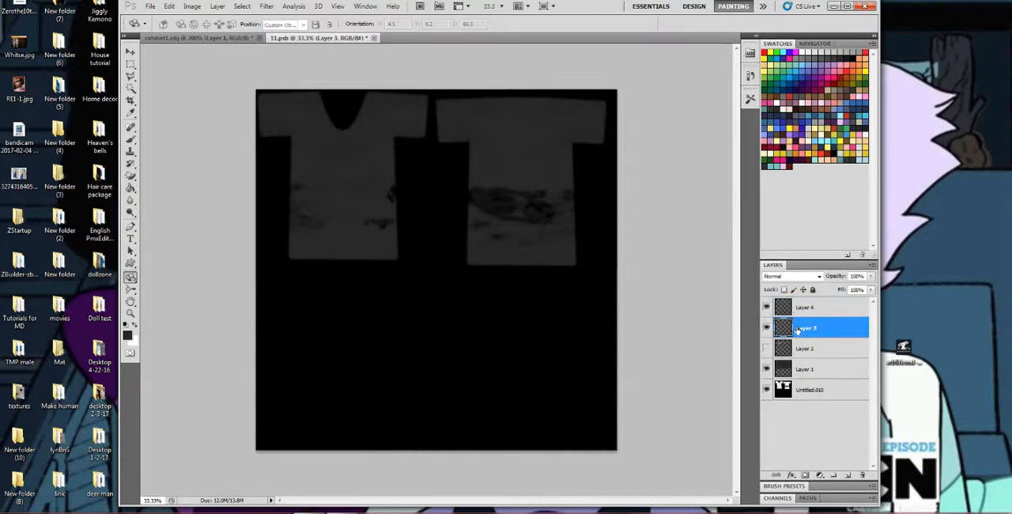
pyautogui.click(375, 38)
pyautogui.click(446, 197)
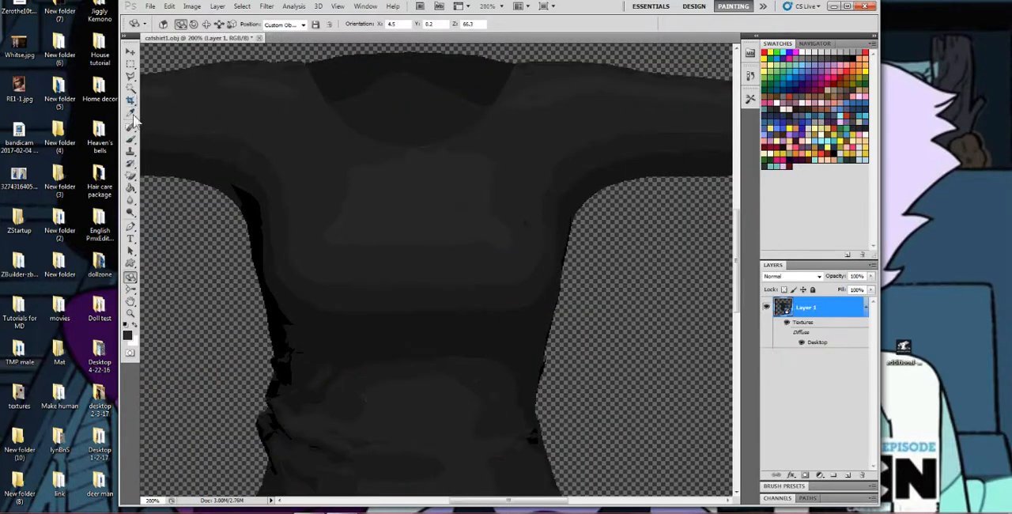
# Add the text "Bunny" across the shirt's chest in dark red Permanent Marker at 95 pt and move it down to mid-chest.
pyautogui.click(130, 239)
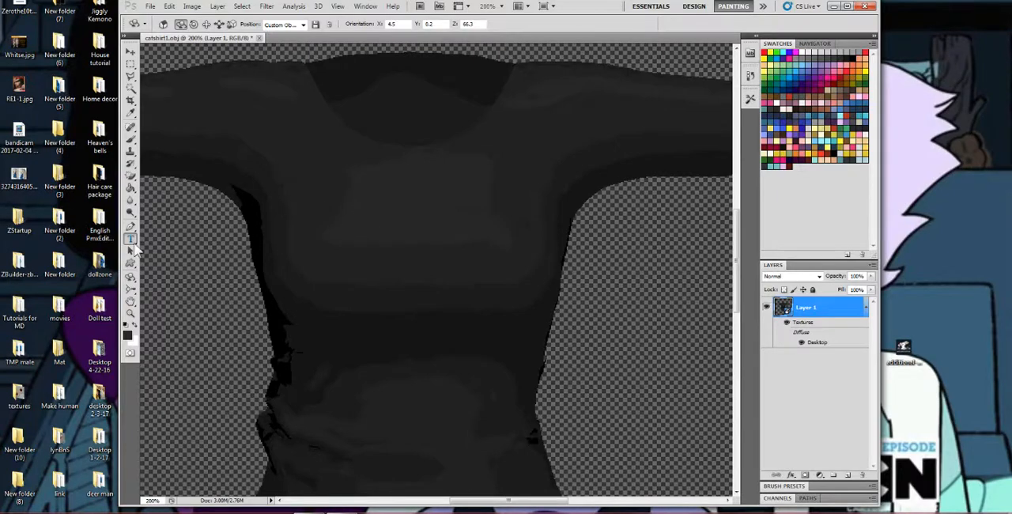
pyautogui.moveTo(286, 171); pyautogui.dragTo(560, 333)
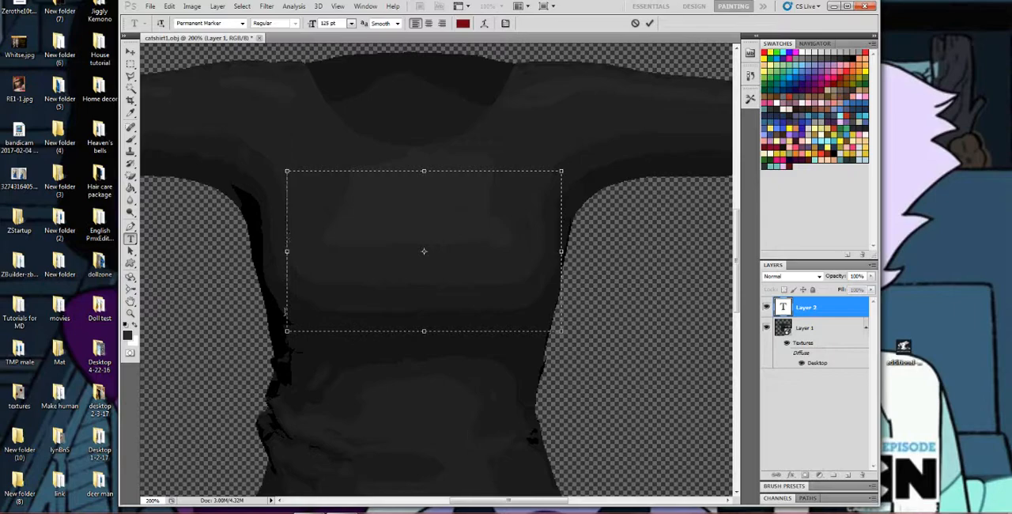
pyautogui.moveTo(287, 252); pyautogui.dragTo(266, 251)
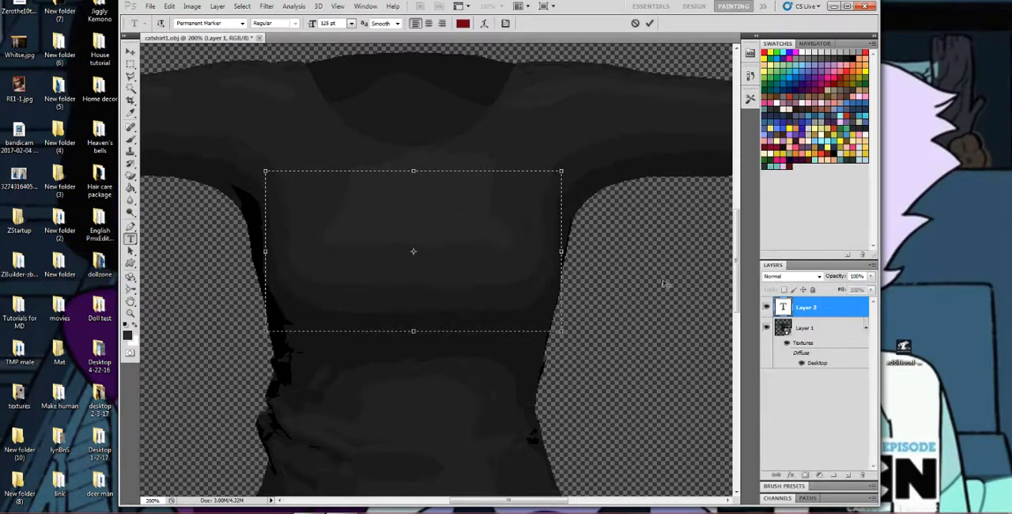
pyautogui.write('BUN')
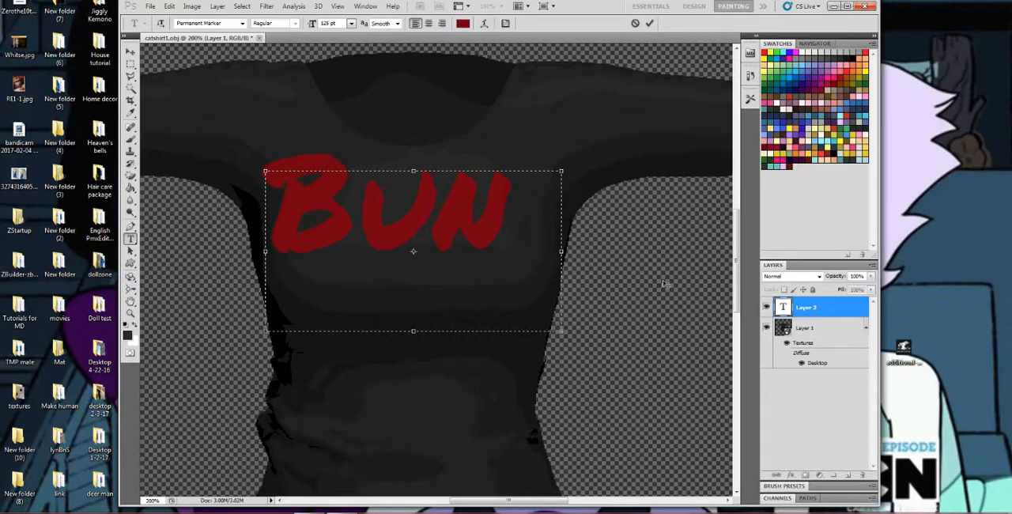
pyautogui.hotkey('ctrl', 'a')
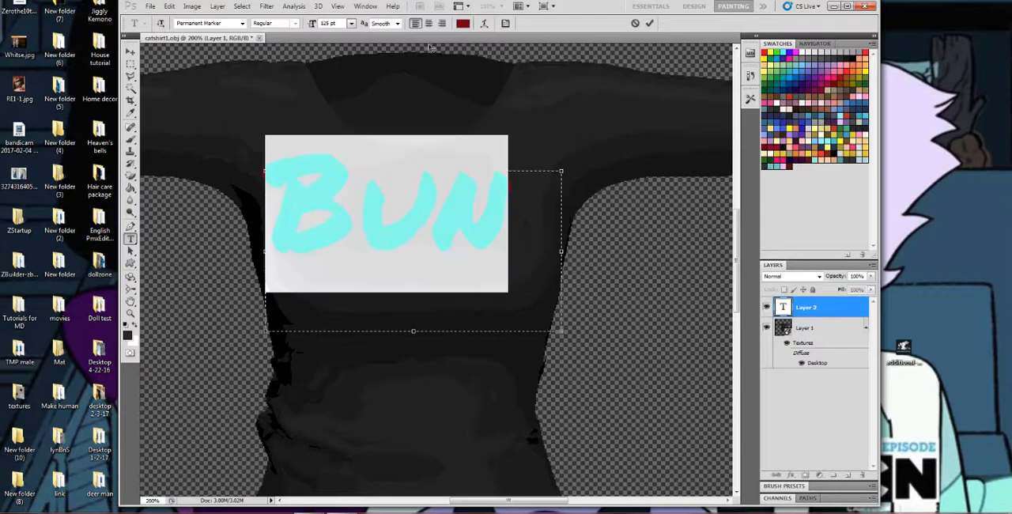
pyautogui.scroll(-20, 330, 23)
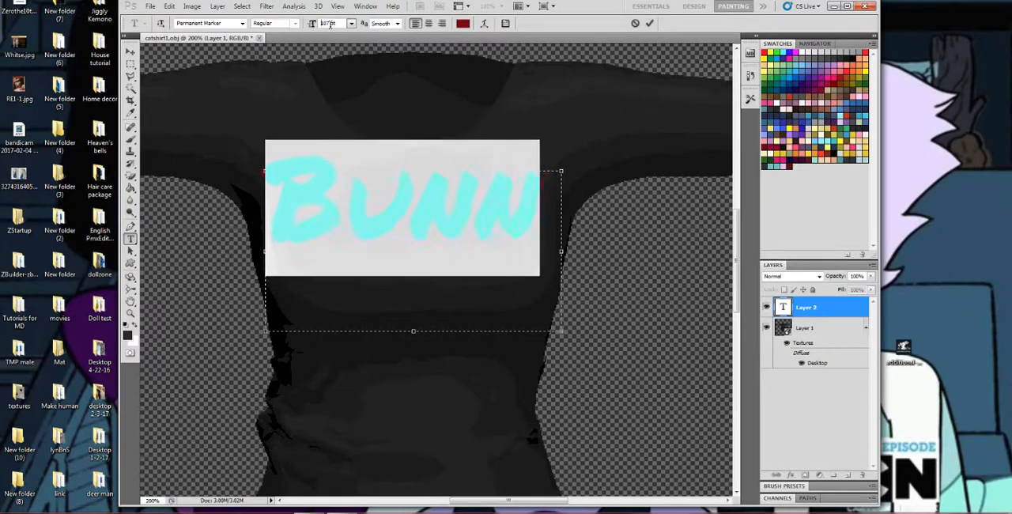
pyautogui.scroll(9, 331, 23)
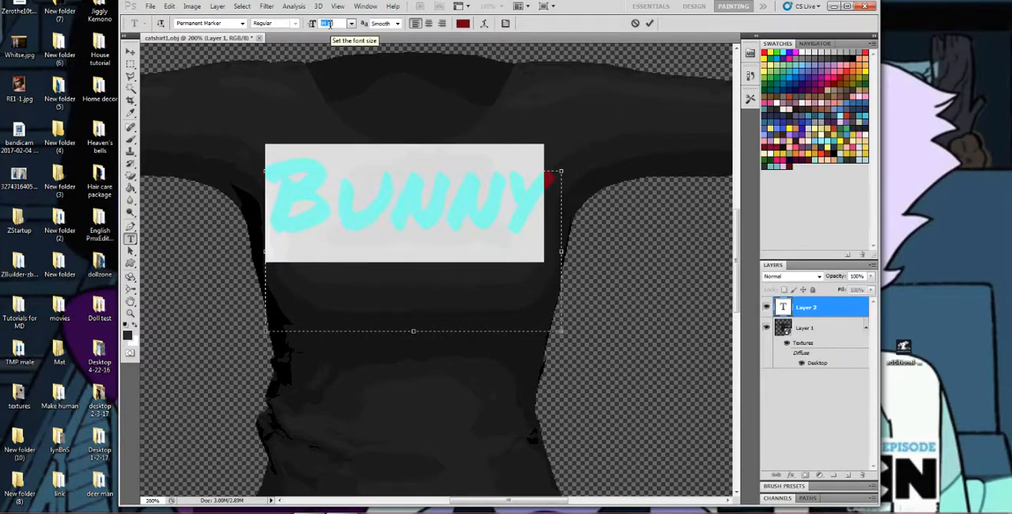
pyautogui.moveTo(506, 218); pyautogui.dragTo(470, 228)
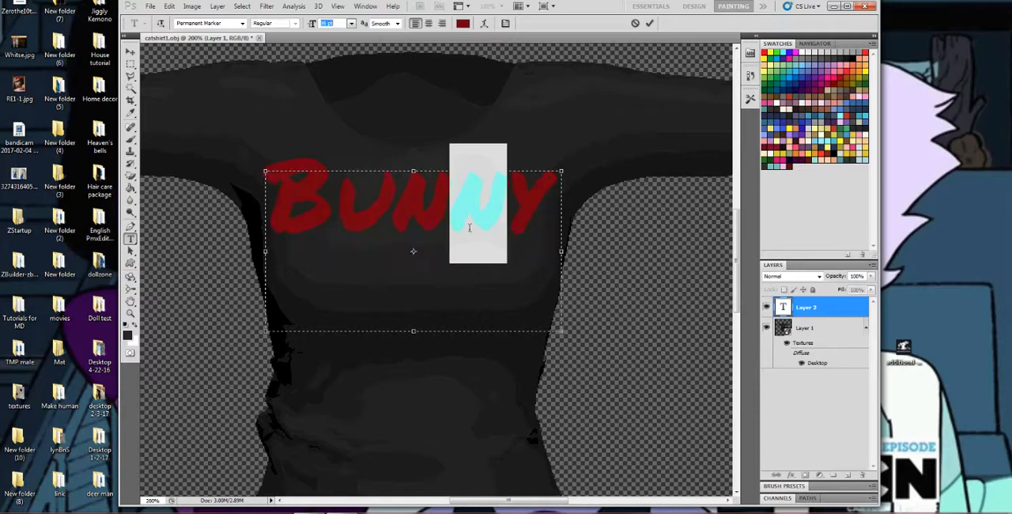
pyautogui.click(131, 52)
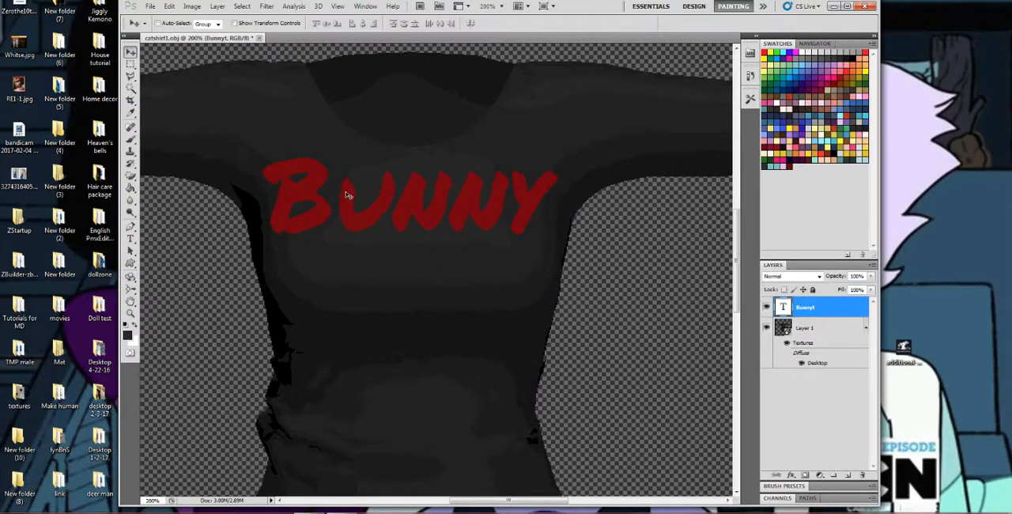
pyautogui.moveTo(398, 211); pyautogui.dragTo(401, 253)
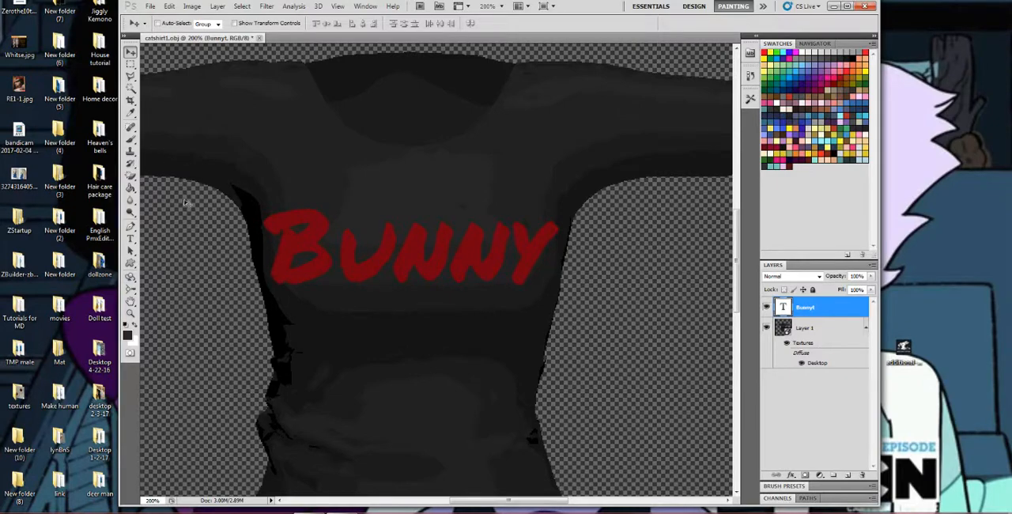
# Rasterize the Bunny text layer and merge it down into the 3D shirt's Layer 1.
pyautogui.click(131, 140)
pyautogui.click(441, 208)
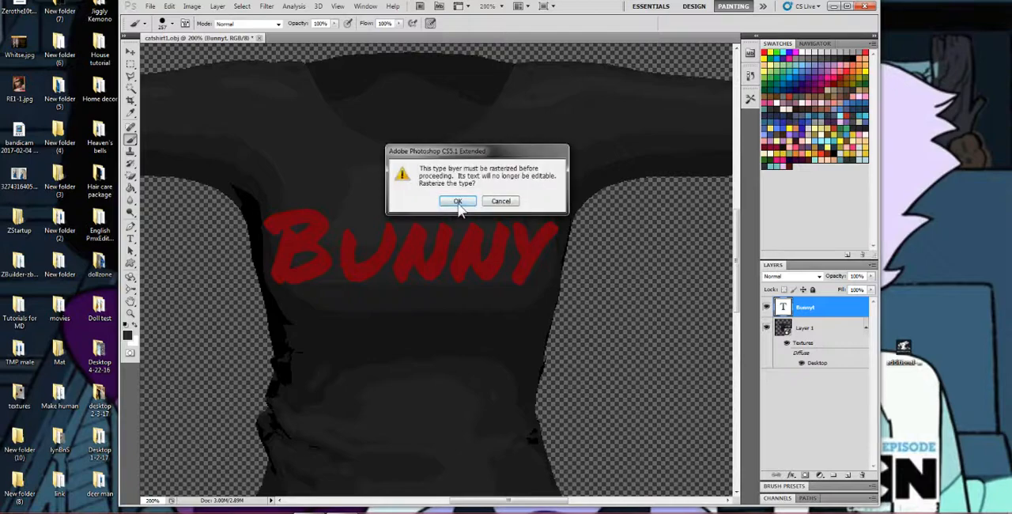
pyautogui.click(457, 202)
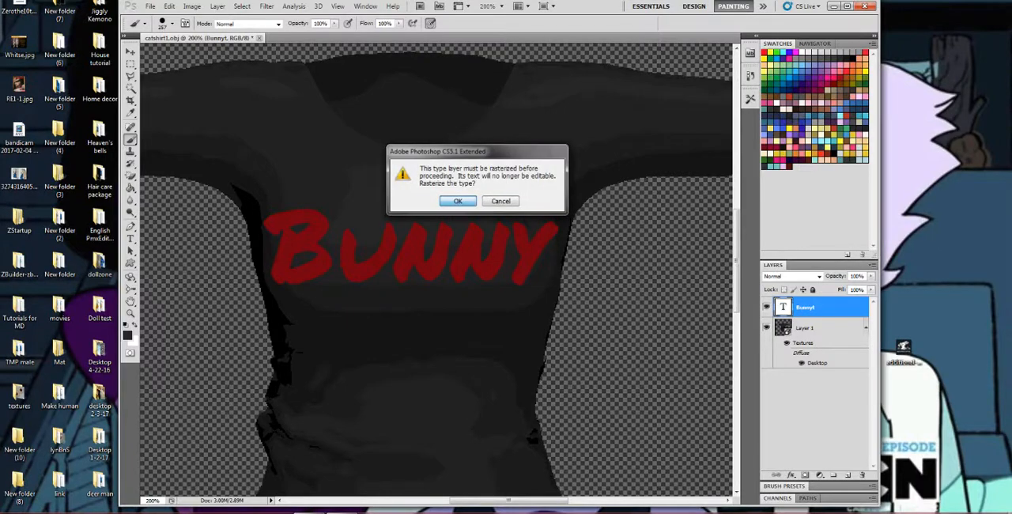
pyautogui.rightClick(825, 313)
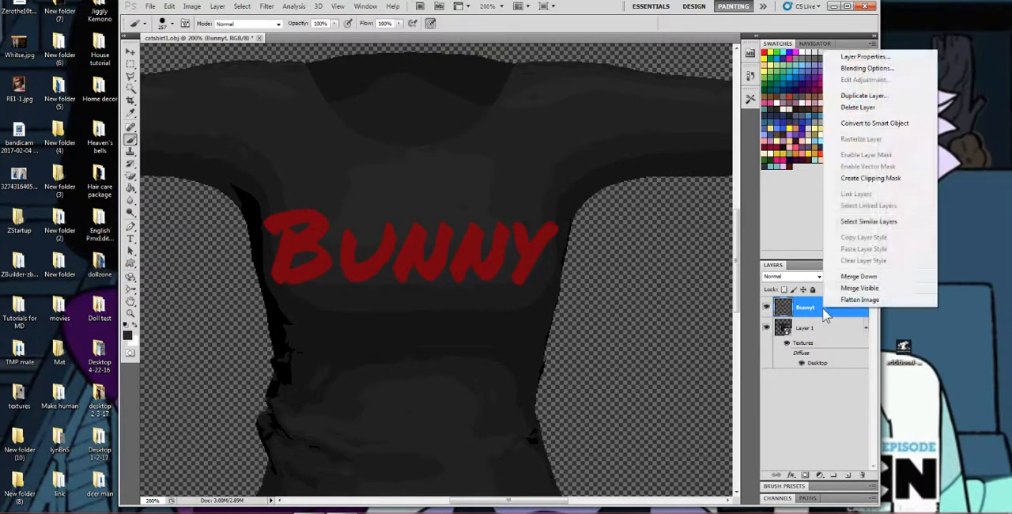
pyautogui.click(852, 279)
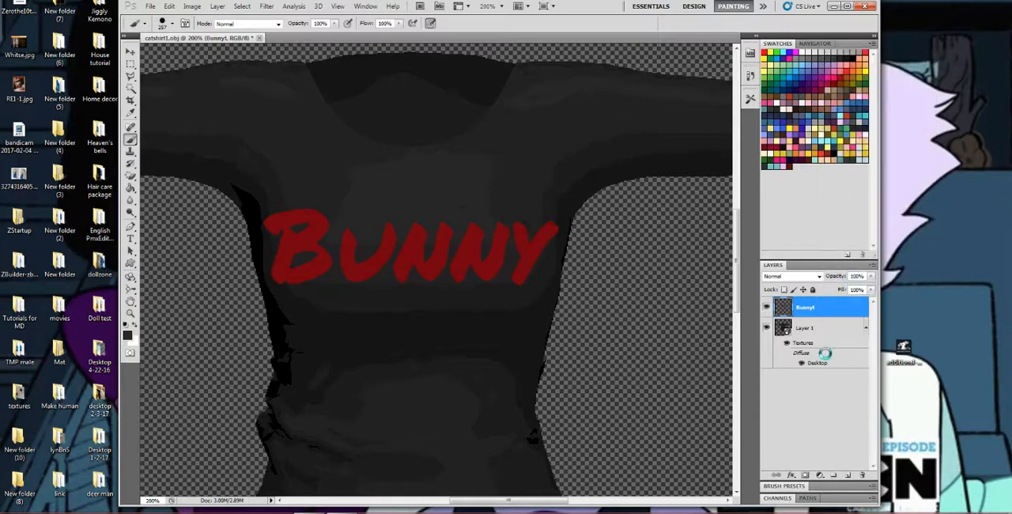
# Check the lettering from the shirt's side, then open the Desktop texture, hide the Bunny lettering layer and show the jasper artwork layer.
pyautogui.click(131, 276)
pyautogui.moveTo(353, 260); pyautogui.dragTo(43, 286)
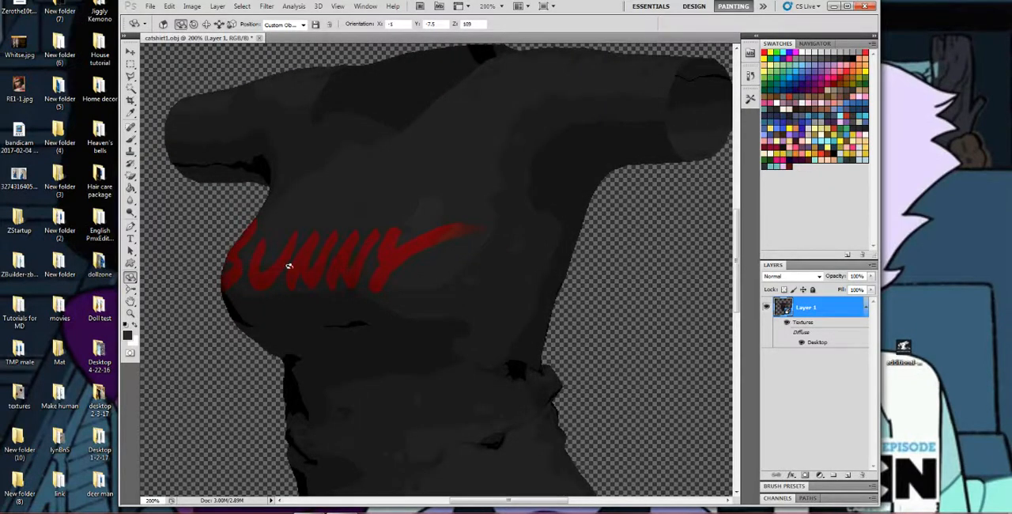
pyautogui.moveTo(288, 266); pyautogui.dragTo(459, 262)
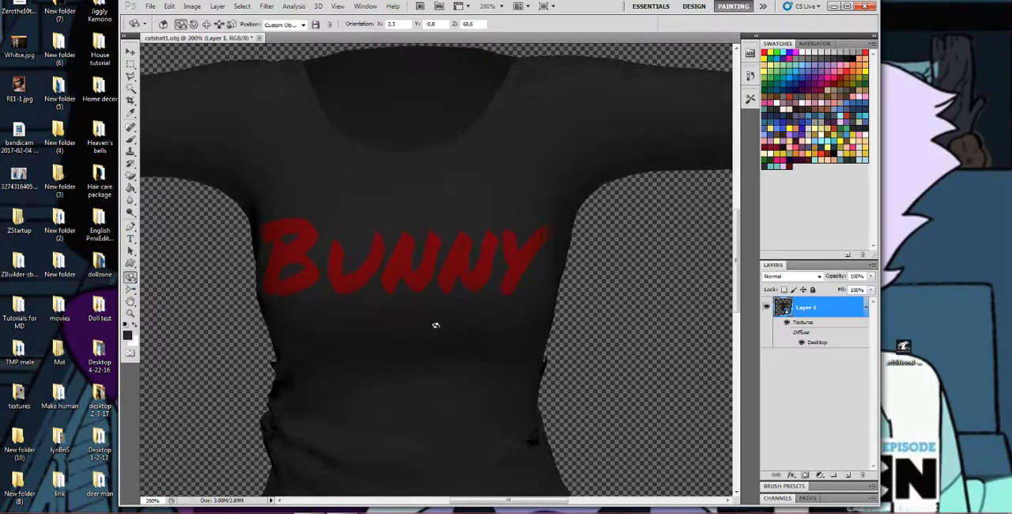
pyautogui.doubleClick(815, 343)
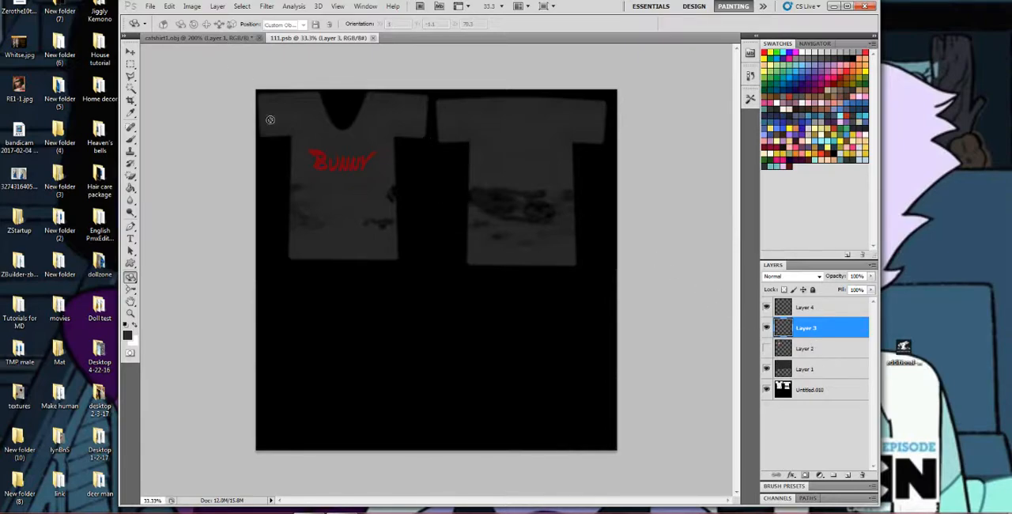
pyautogui.click(808, 372)
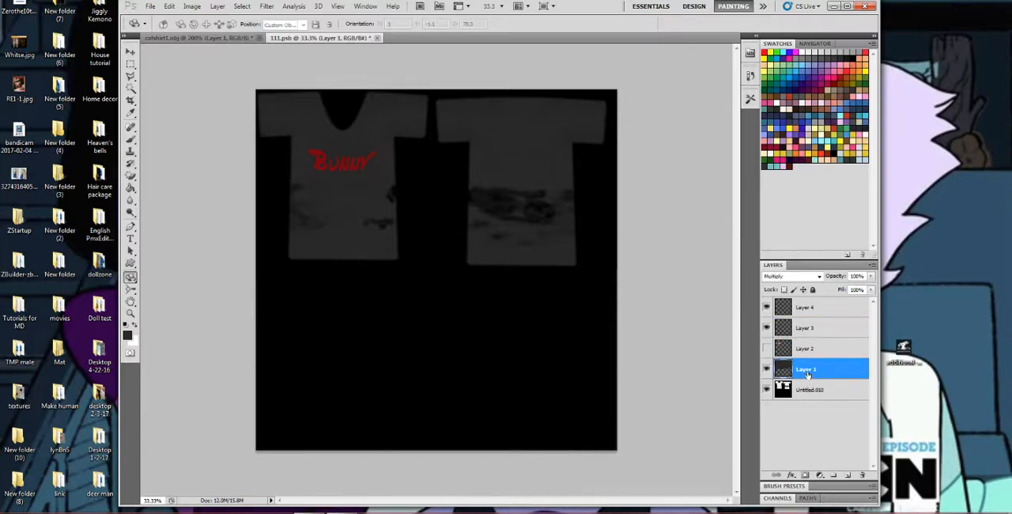
pyautogui.click(190, 37)
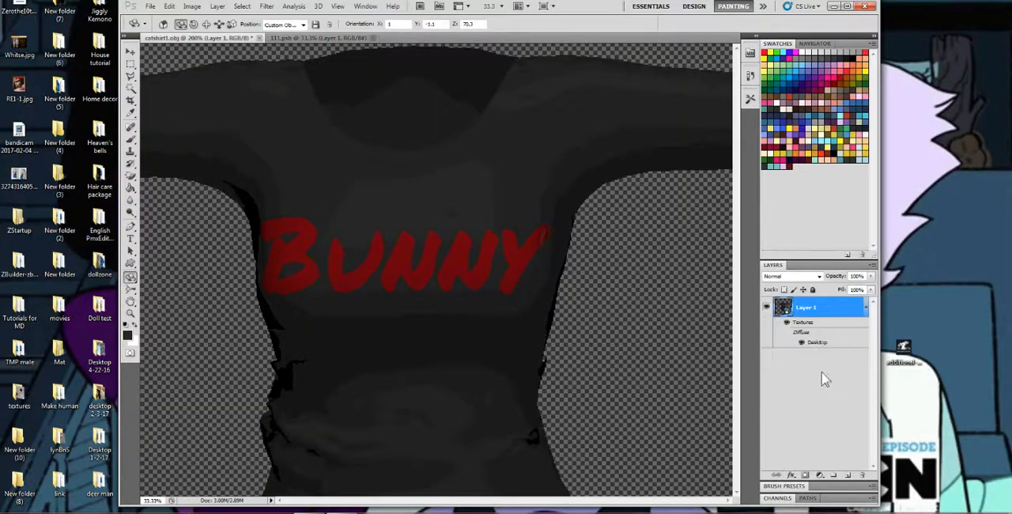
pyautogui.doubleClick(817, 343)
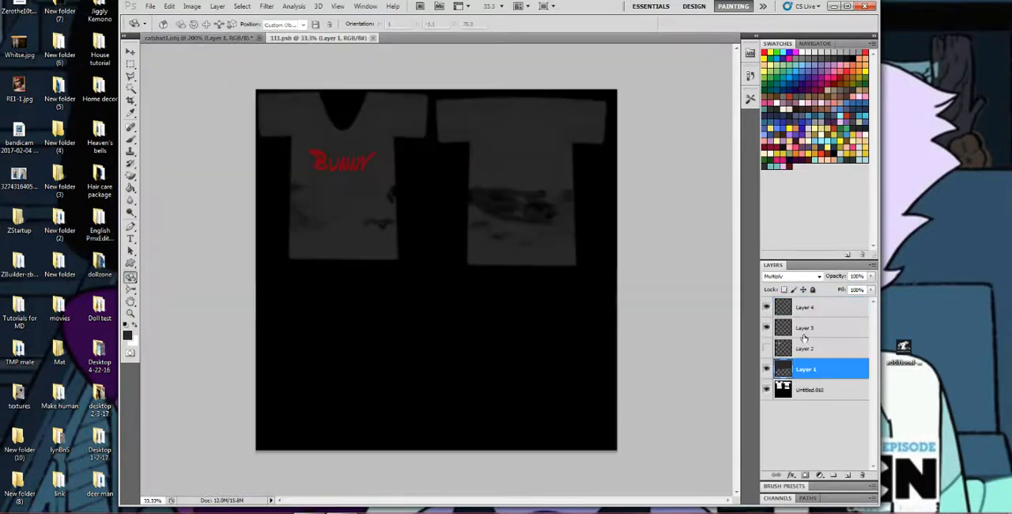
pyautogui.click(766, 349)
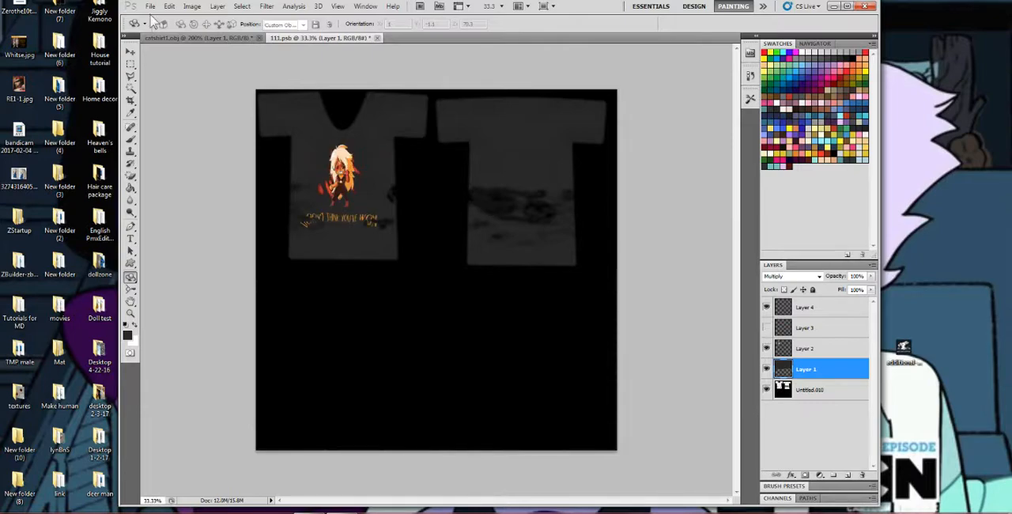
# Save a copy of the texture to the Desktop as JPEG "Jasper il" at quality 12, then switch to the virtual-world viewer.
pyautogui.click(149, 5)
pyautogui.click(243, 201)
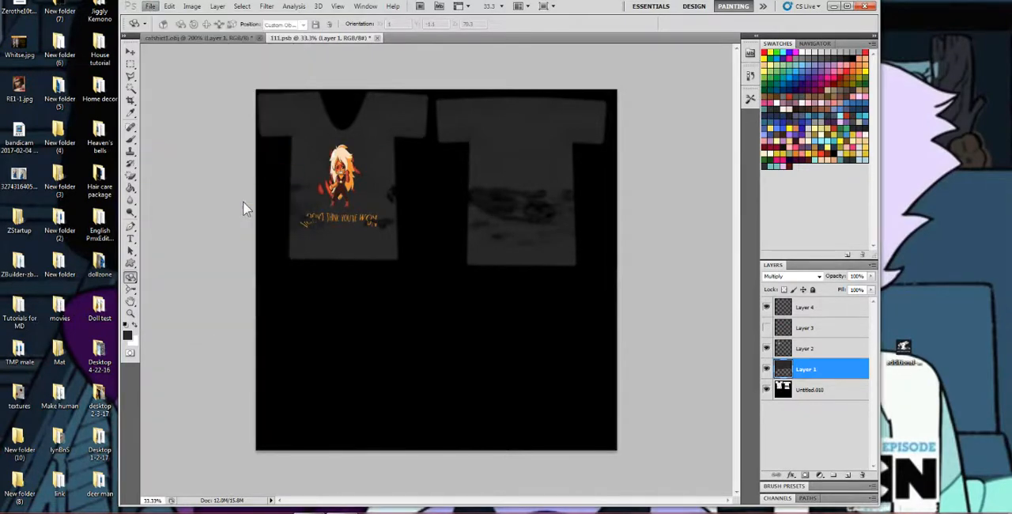
pyautogui.click(498, 264)
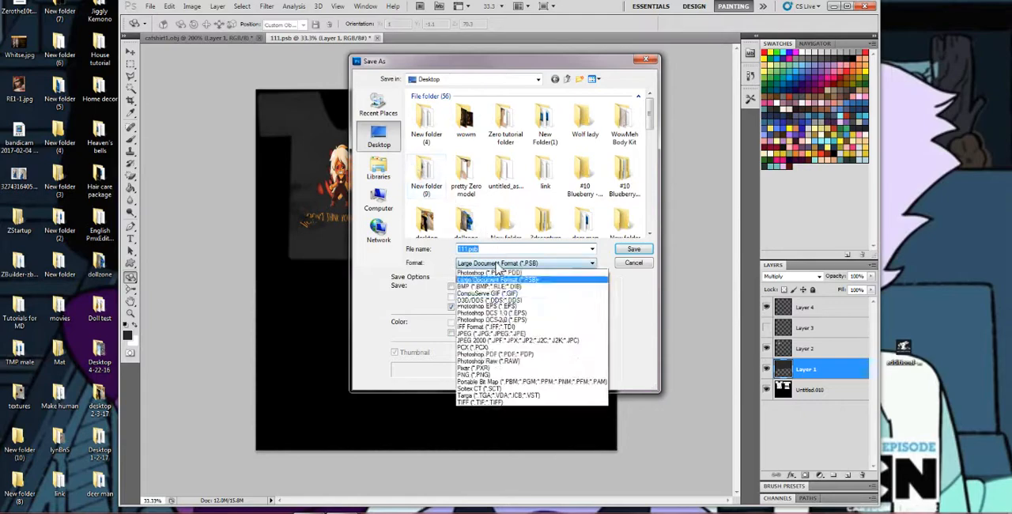
pyautogui.click(498, 338)
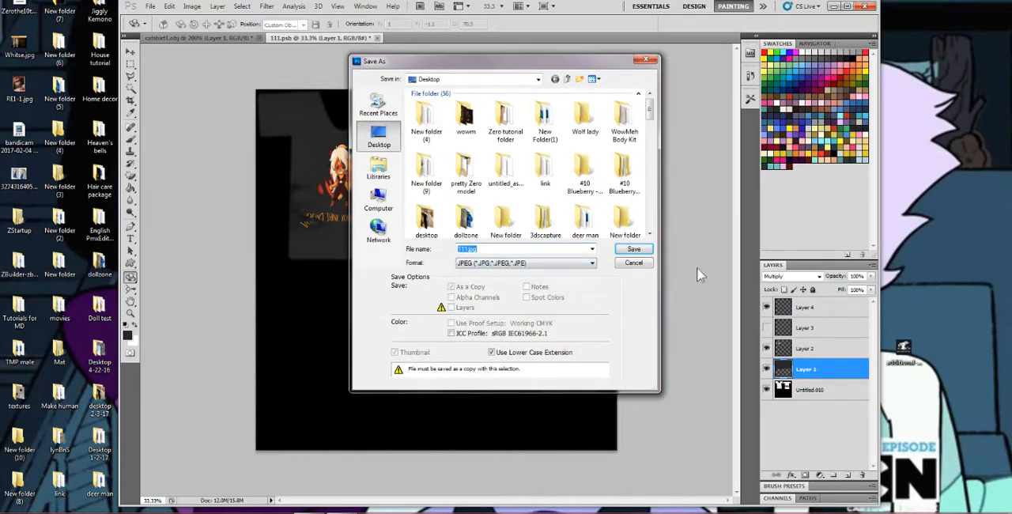
pyautogui.write('Jasper il')
pyautogui.press('Return')
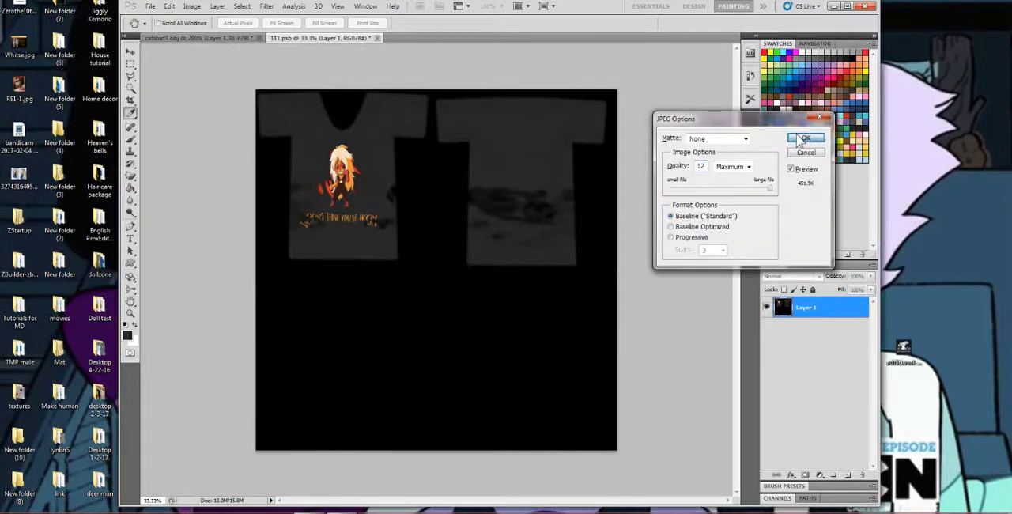
pyautogui.click(804, 139)
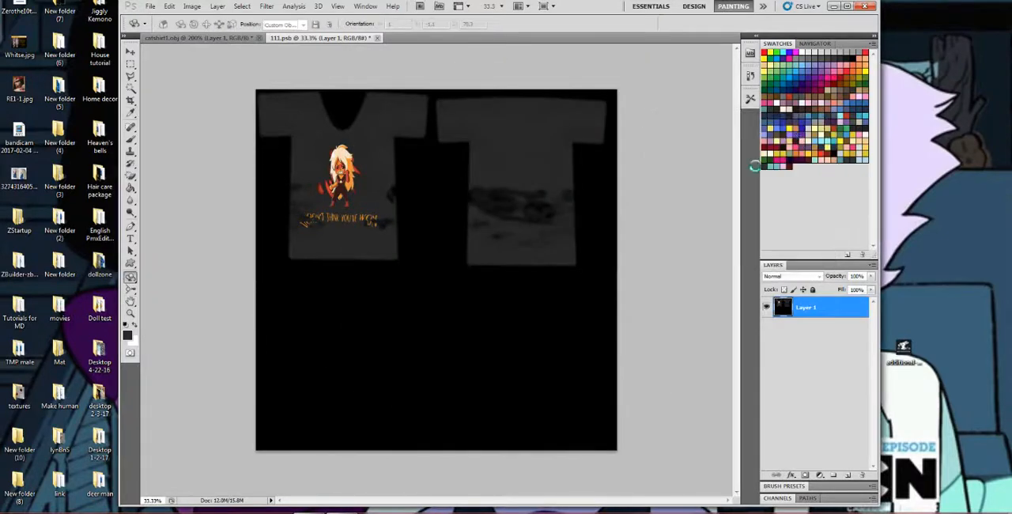
pyautogui.click(834, 7)
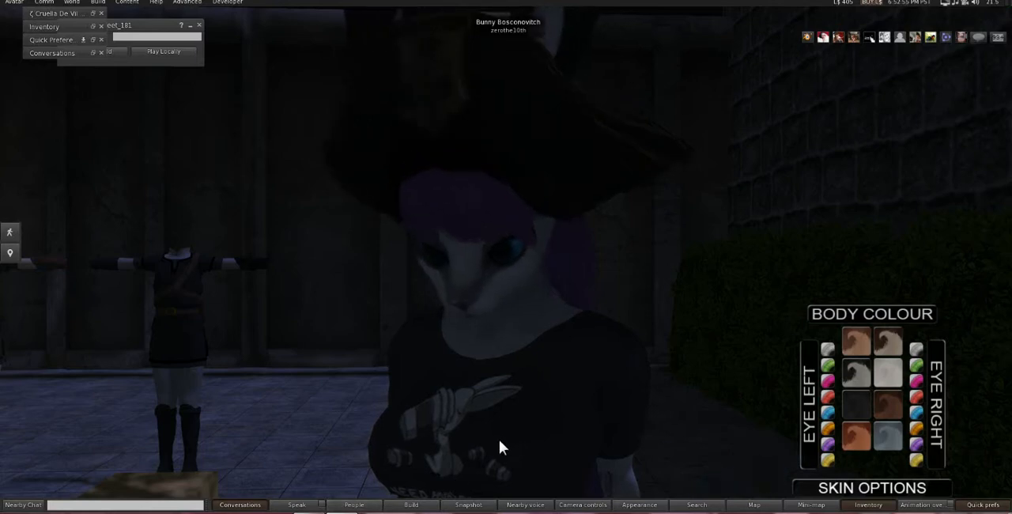
# Open the worn shirt for editing, give it the blank texture and set the WL Sky preset to Neutral.
pyautogui.keyDown('alt'); pyautogui.moveTo(500, 440); pyautogui.dragTo(507, 259); pyautogui.keyUp('alt')
pyautogui.rightClick(518, 255)
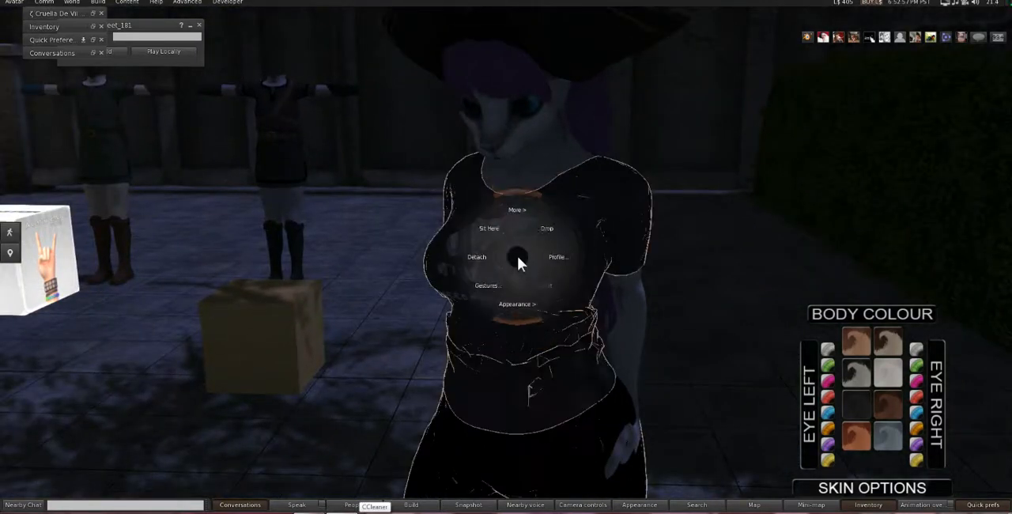
pyautogui.click(532, 278)
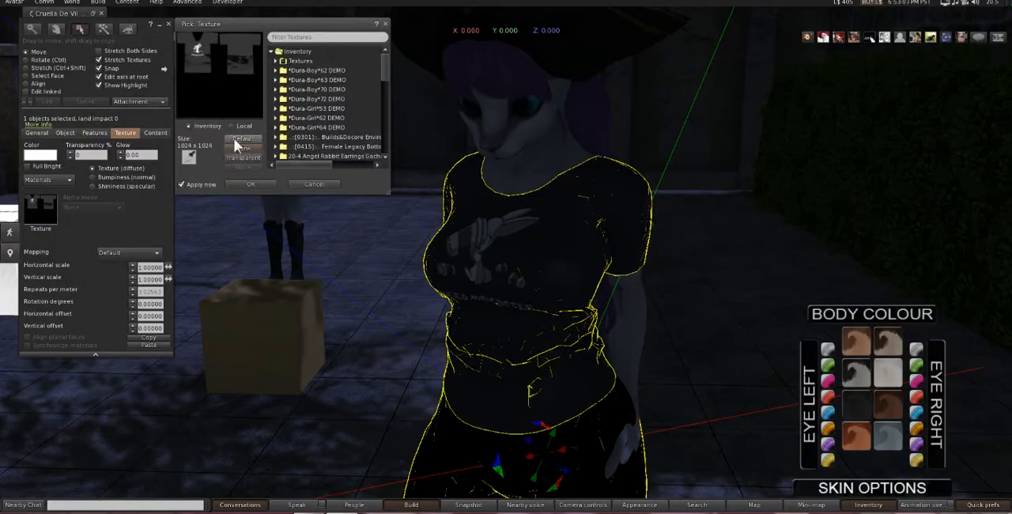
pyautogui.click(249, 148)
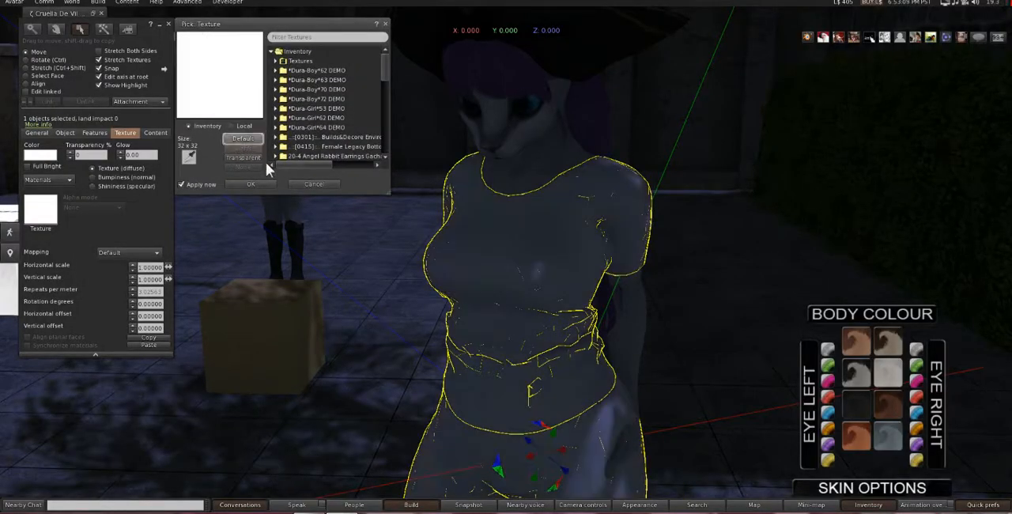
pyautogui.click(983, 504)
pyautogui.click(865, 409)
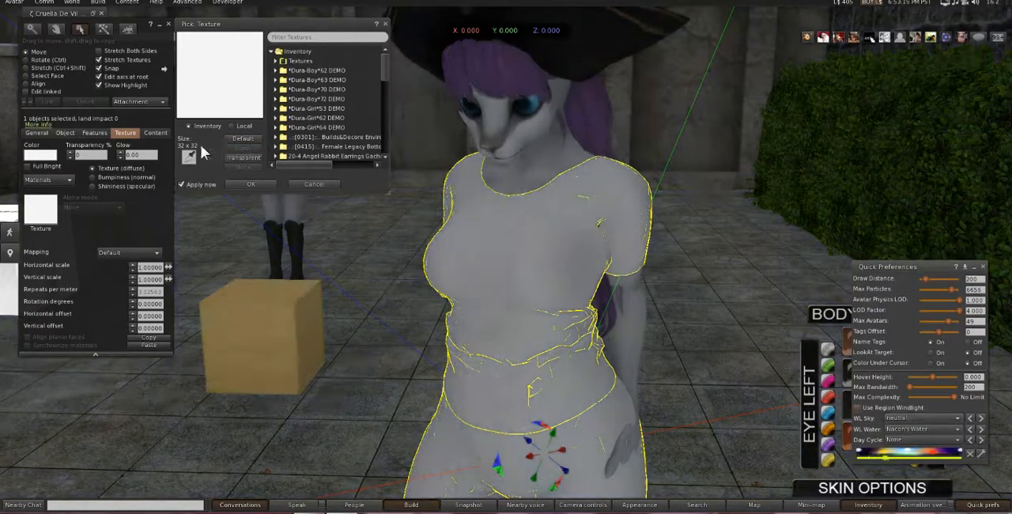
# Add the file Jasper shirt.jpg from the Desktop as a local texture for the shirt.
pyautogui.click(234, 125)
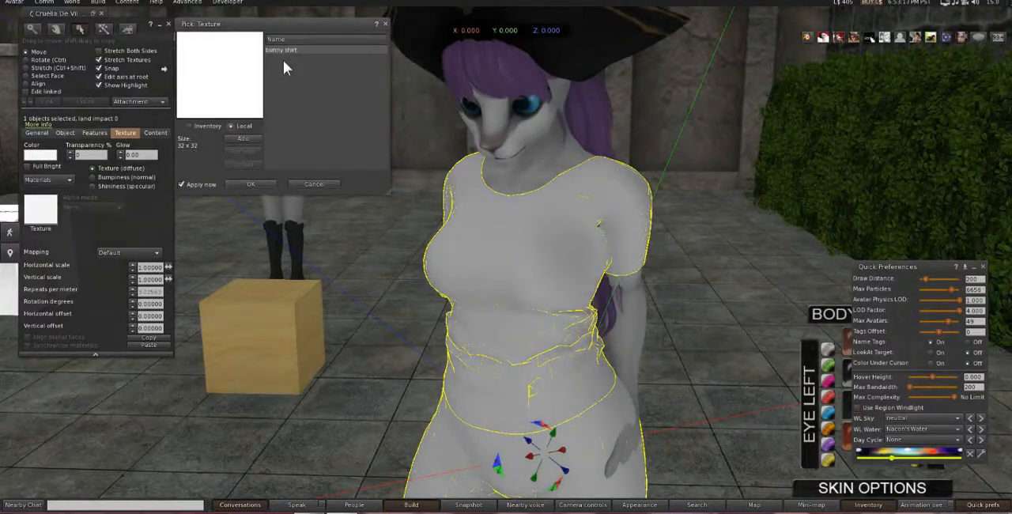
pyautogui.click(241, 139)
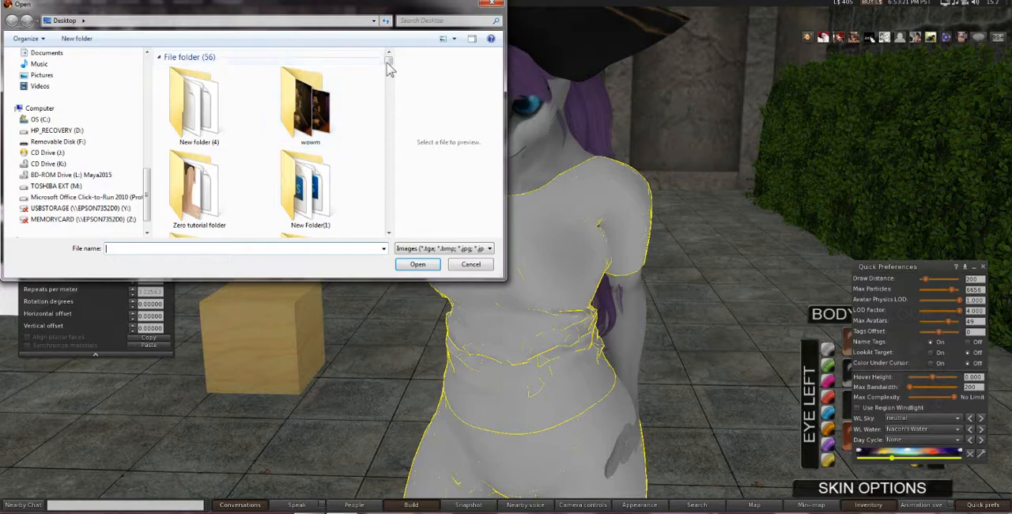
pyautogui.moveTo(389, 64); pyautogui.dragTo(378, 172)
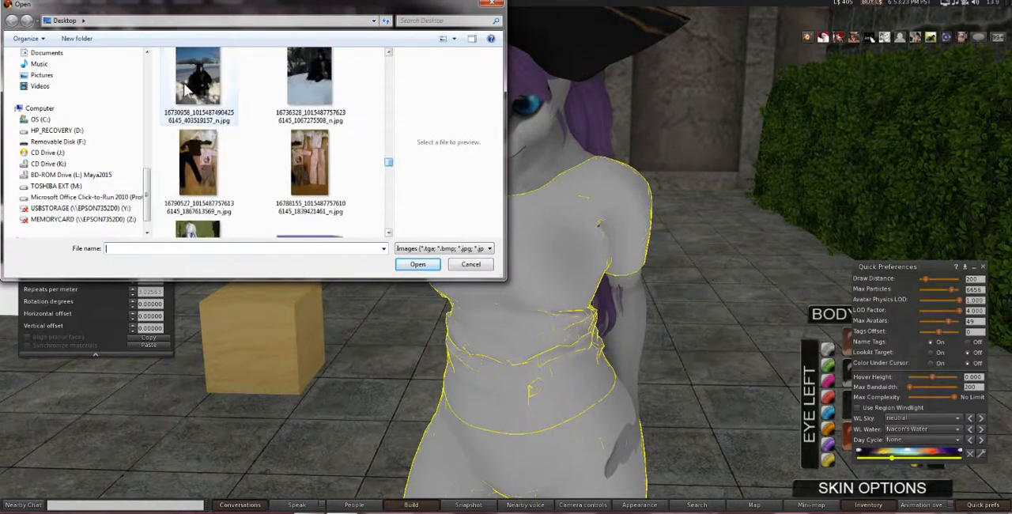
pyautogui.click(212, 99)
pyautogui.scroll(5, 233, 161)
pyautogui.scroll(-1, 234, 165)
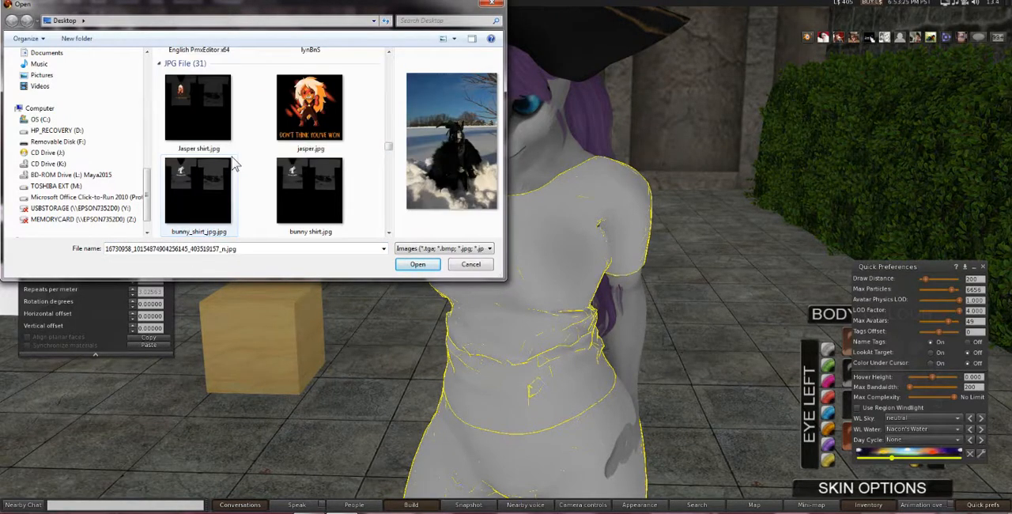
pyautogui.doubleClick(234, 164)
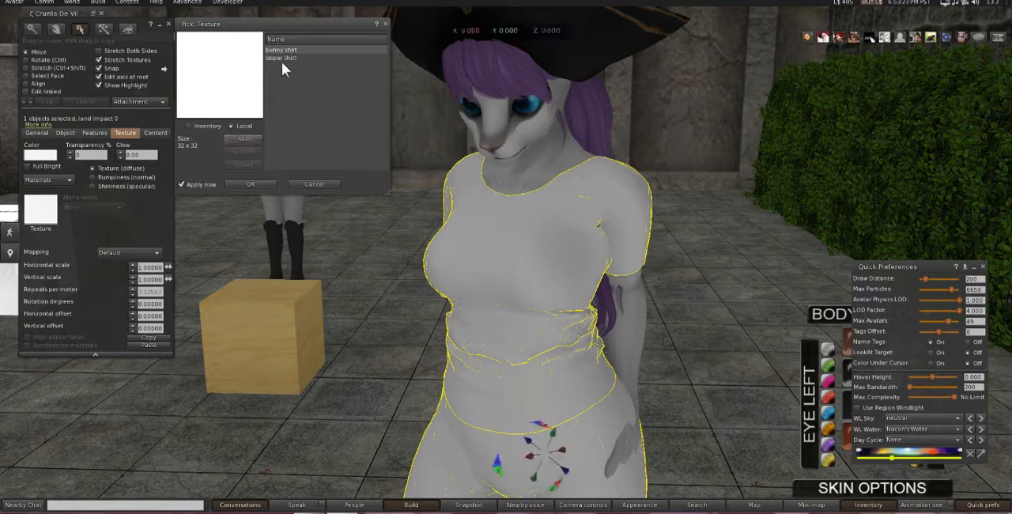
# Apply the local Jasper shirt texture to the shirt, finish editing and check the print from the front and side.
pyautogui.click(281, 59)
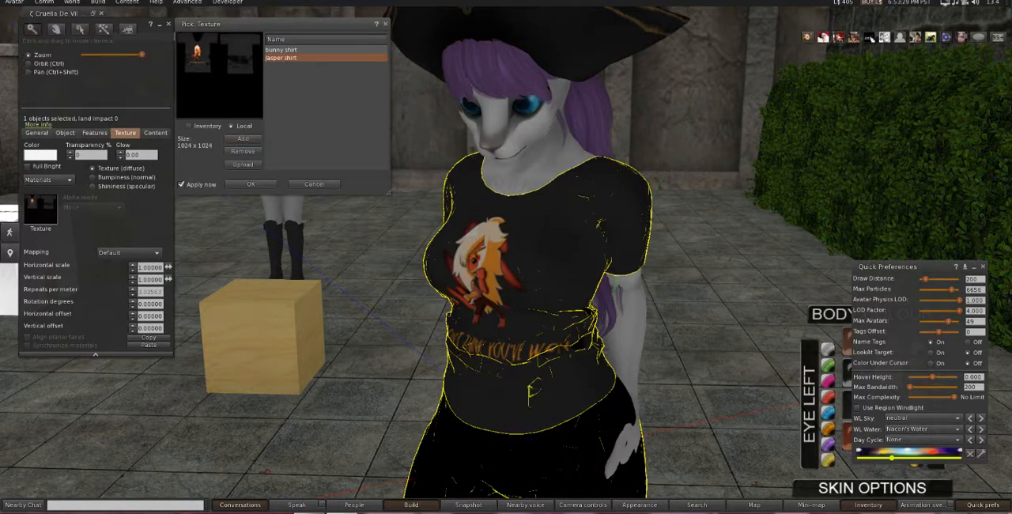
pyautogui.keyDown('alt'); pyautogui.moveTo(506, 294); pyautogui.dragTo(435, 316); pyautogui.keyUp('alt')
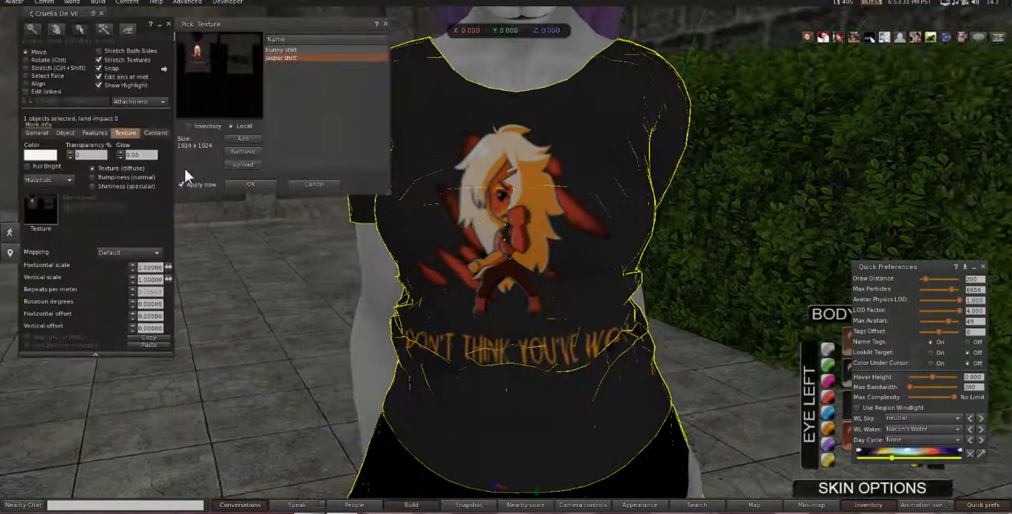
pyautogui.click(259, 184)
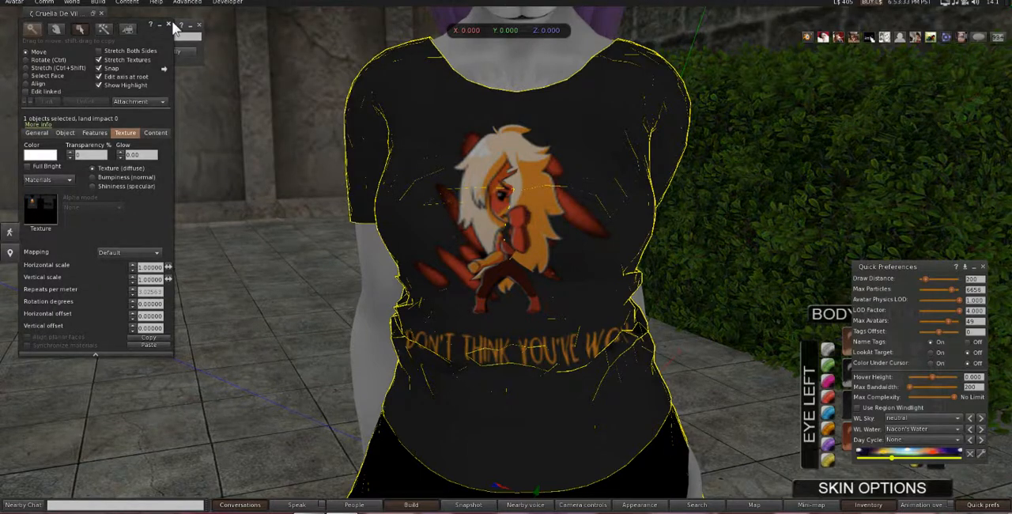
pyautogui.click(178, 29)
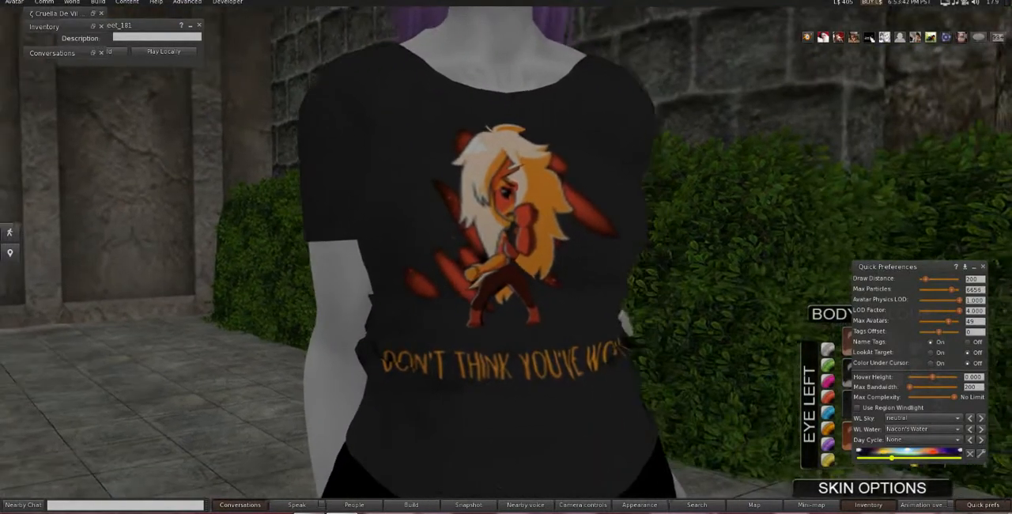
pyautogui.keyDown('ctrl'); pyautogui.keyDown('alt'); pyautogui.moveTo(506, 257); pyautogui.dragTo(437, 267); pyautogui.keyUp('alt'); pyautogui.keyUp('ctrl')
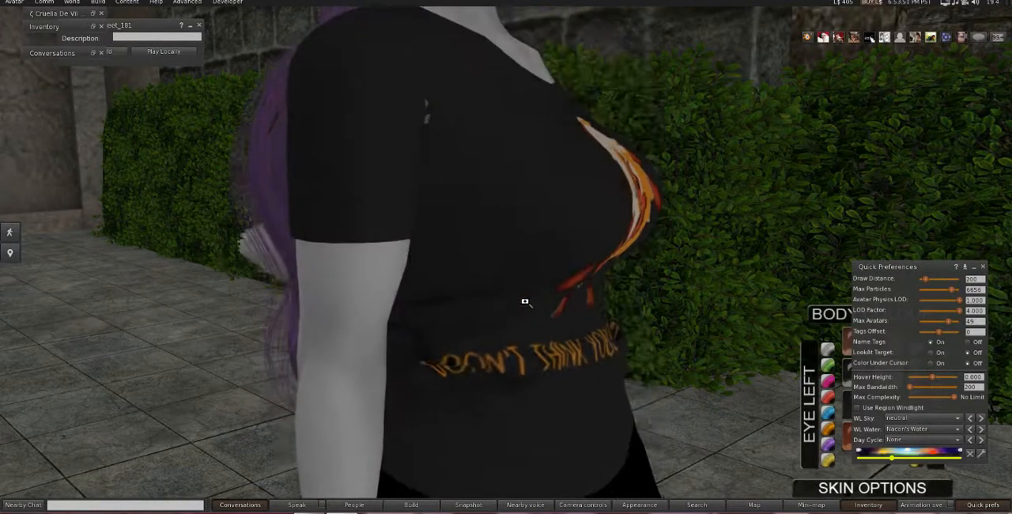
pyautogui.keyDown('alt'); pyautogui.moveTo(527, 301); pyautogui.dragTo(495, 246); pyautogui.keyUp('alt')
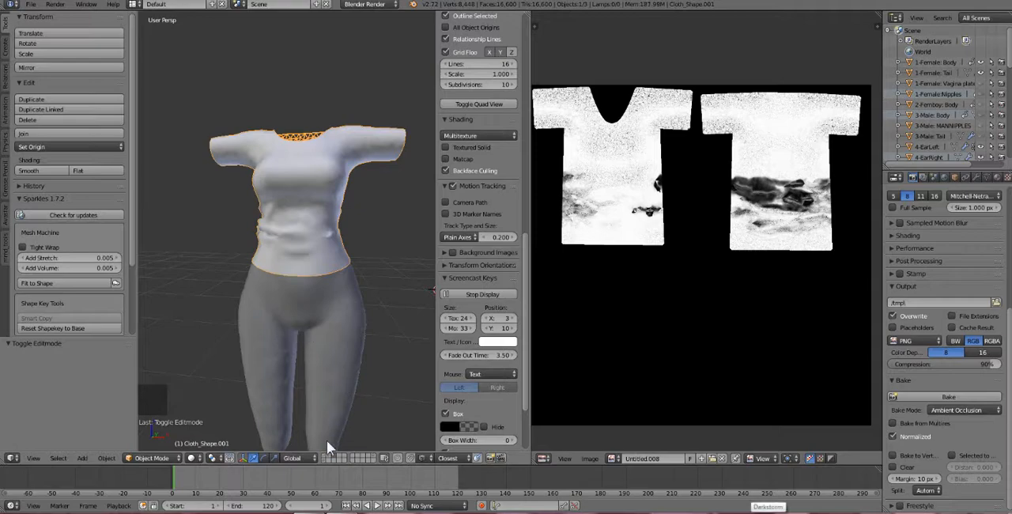
# In Blender, show the armature's layer alongside the clothing, activate its pose mode and put the Cloth_Shape.006 mesh into Weight Paint mode.
pyautogui.keyDown('shift'); pyautogui.click(322, 460); pyautogui.keyUp('shift')
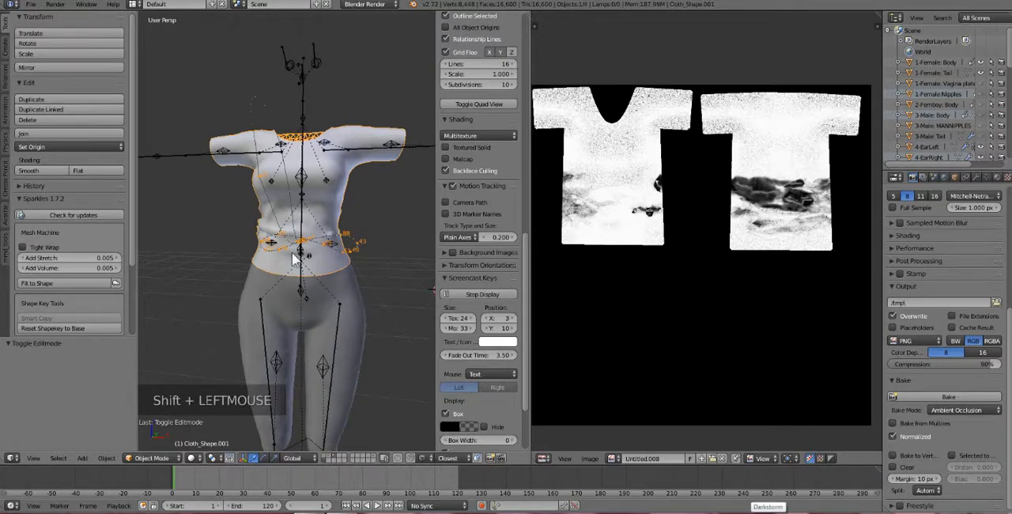
pyautogui.moveTo(293, 259); pyautogui.dragTo(312, 314, button='middle')
pyautogui.rightClick(299, 65)
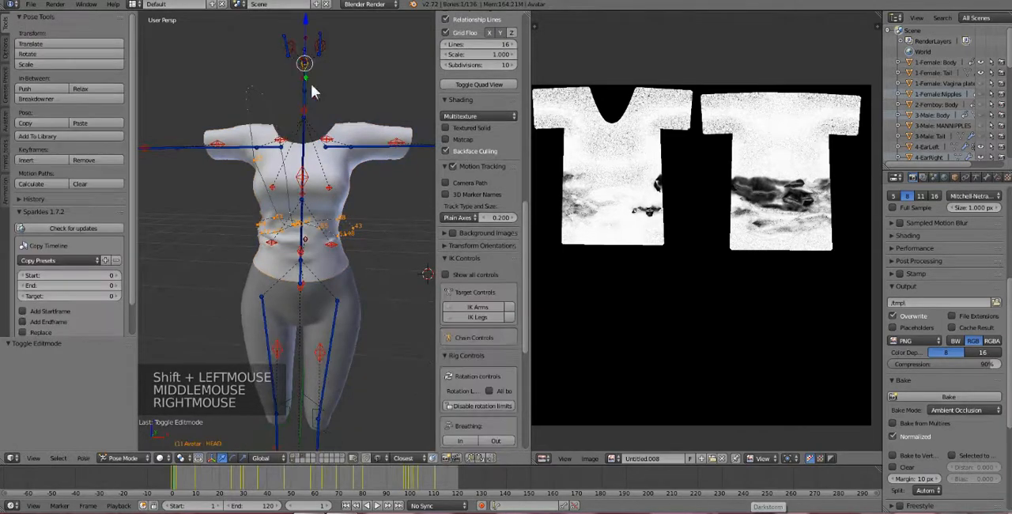
pyautogui.rightClick(347, 176)
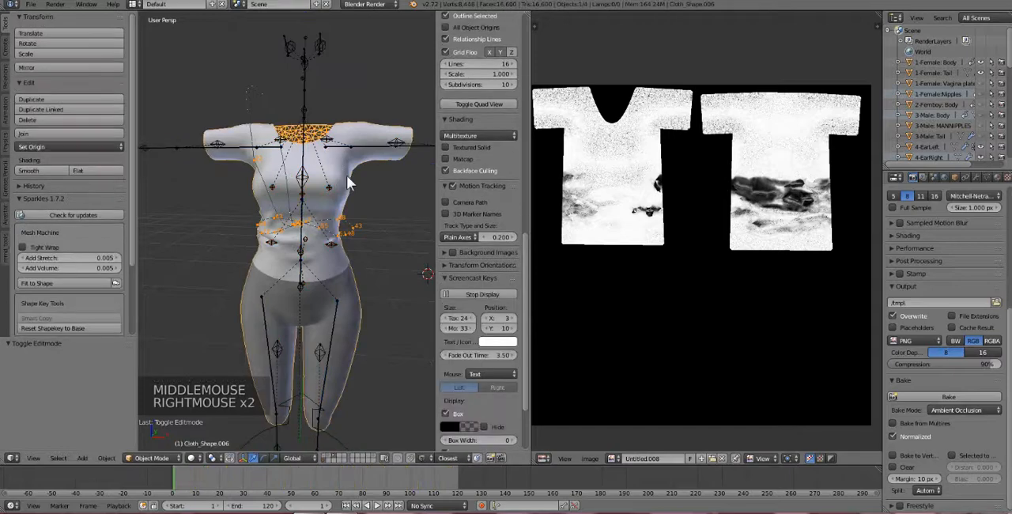
pyautogui.click(139, 457)
pyautogui.click(163, 403)
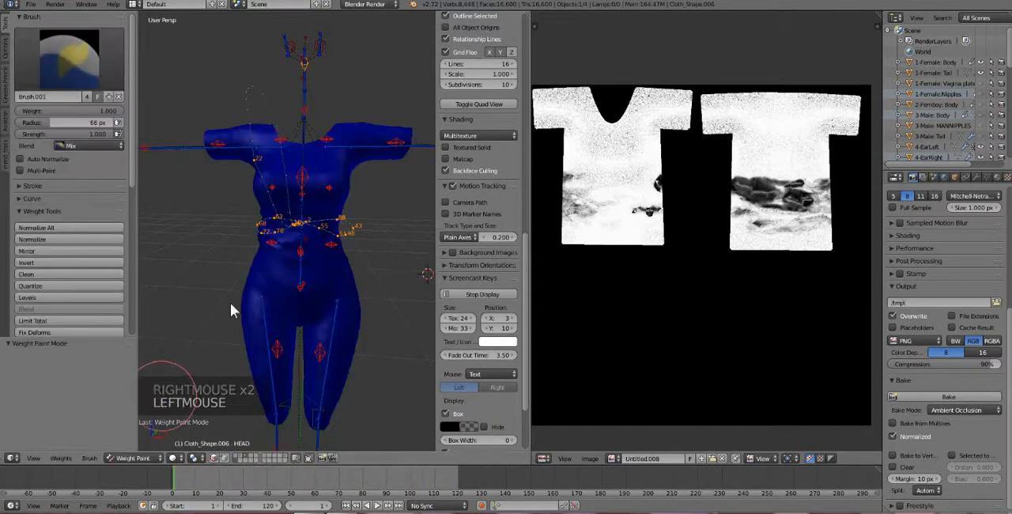
# Display the weights of the RIGHT_PEC bone, the opposite pec and the CHEST bone on the Cloth_Shape.006 mesh.
pyautogui.scroll(2, 242, 280)
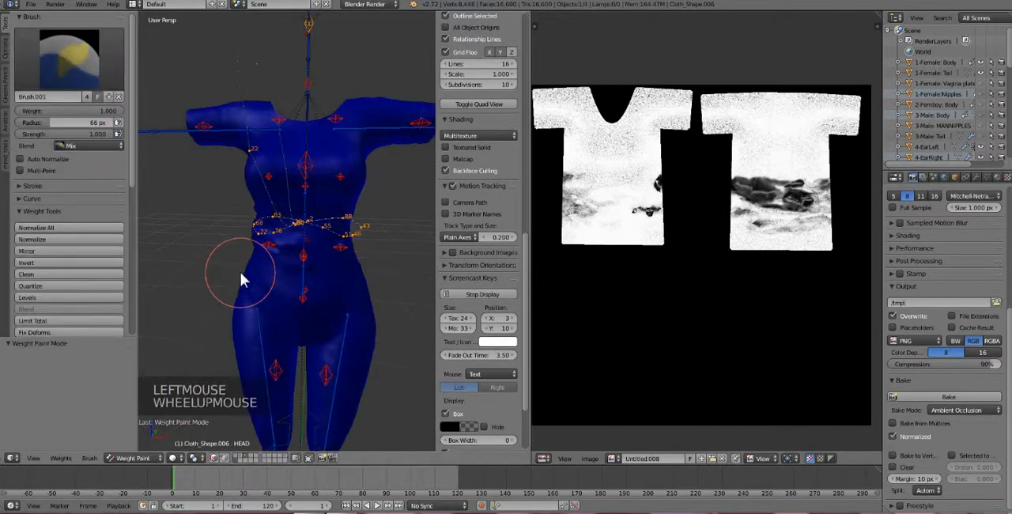
pyautogui.rightClick(266, 162)
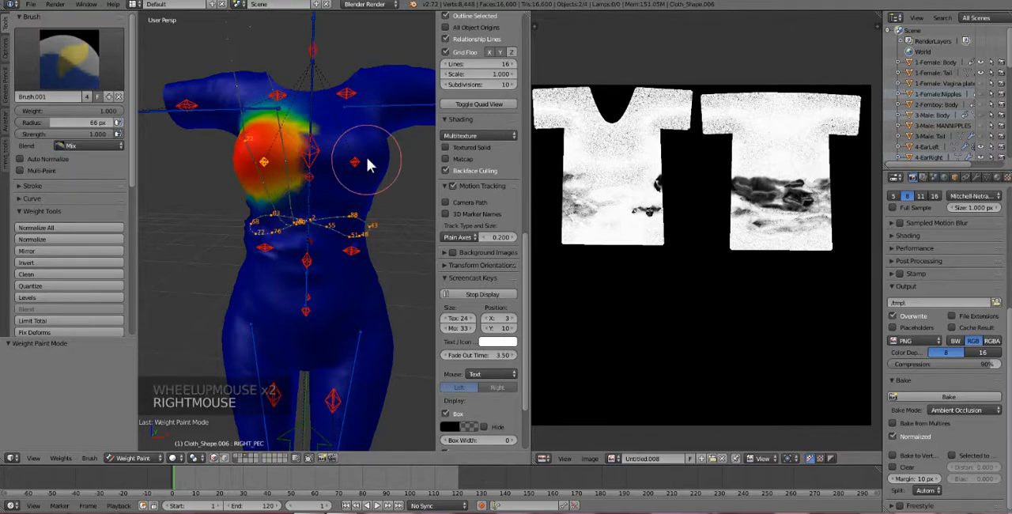
pyautogui.rightClick(358, 162)
pyautogui.rightClick(280, 162)
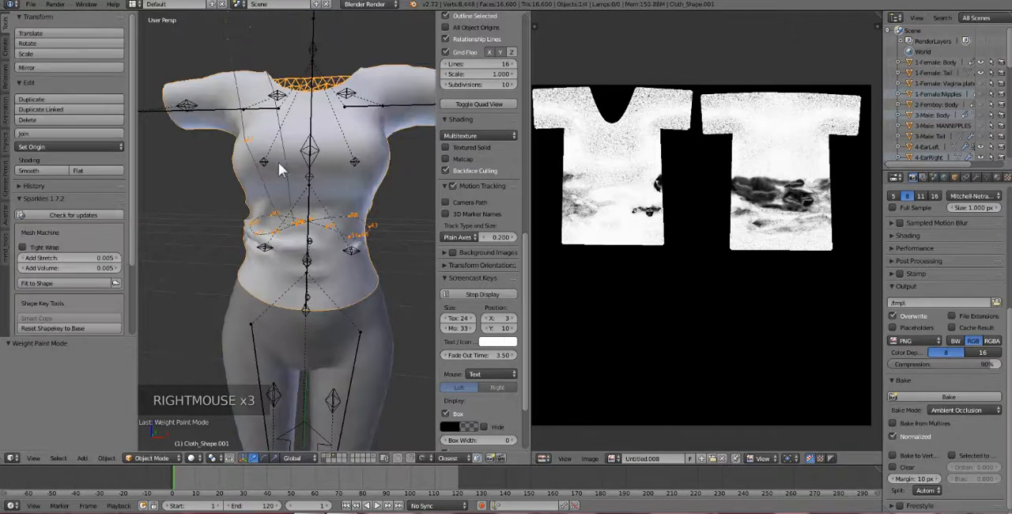
pyautogui.rightClick(287, 168)
pyautogui.rightClick(289, 174)
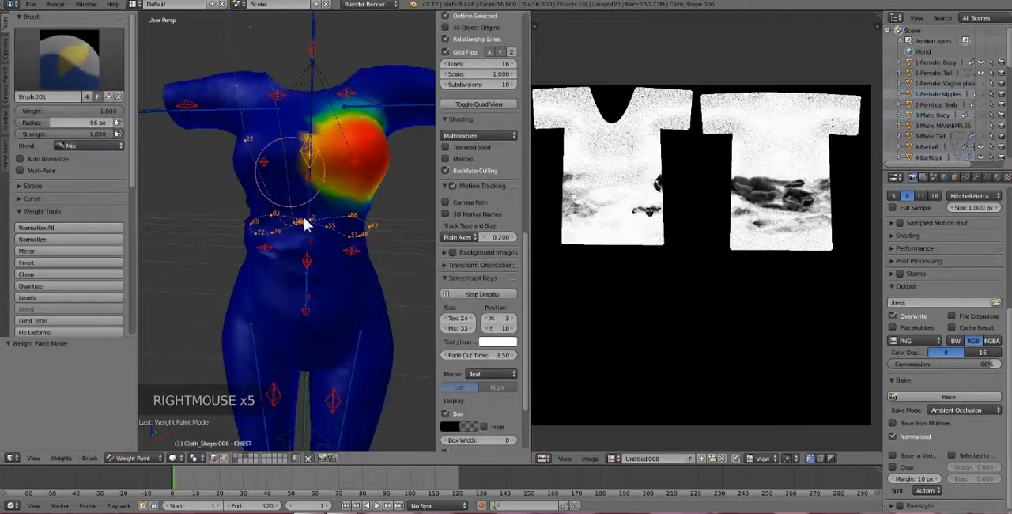
pyautogui.moveTo(276, 217)
pyautogui.mouseDown(button='middle')
pyautogui.moveTo(316, 217)
pyautogui.moveTo(276, 206)
pyautogui.moveTo(290, 203)
pyautogui.mouseUp(button='middle')
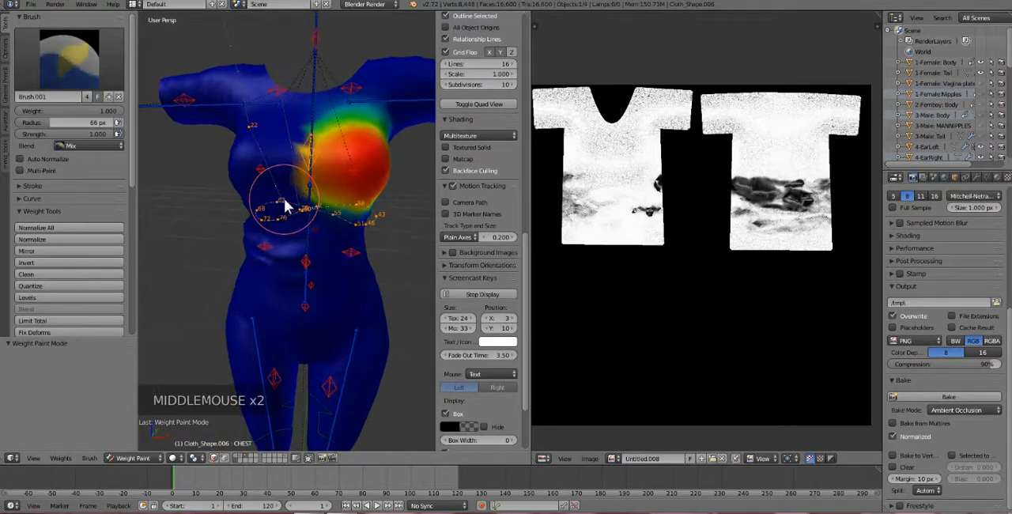
# Compare the LEFT_PEC and RIGHT_PEC bone weights across the chest and examine the area around the right pec.
pyautogui.rightClick(358, 173)
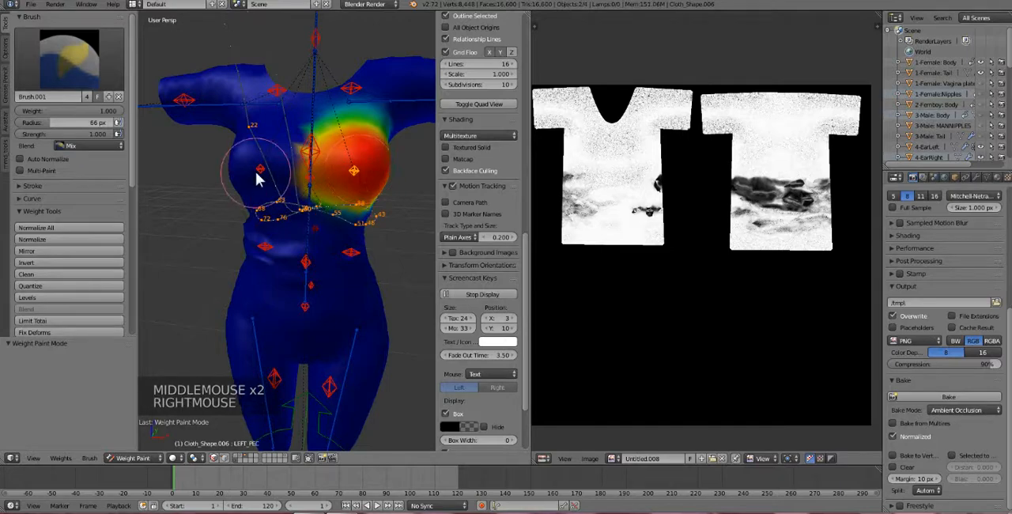
pyautogui.rightClick(305, 173)
pyautogui.rightClick(345, 169)
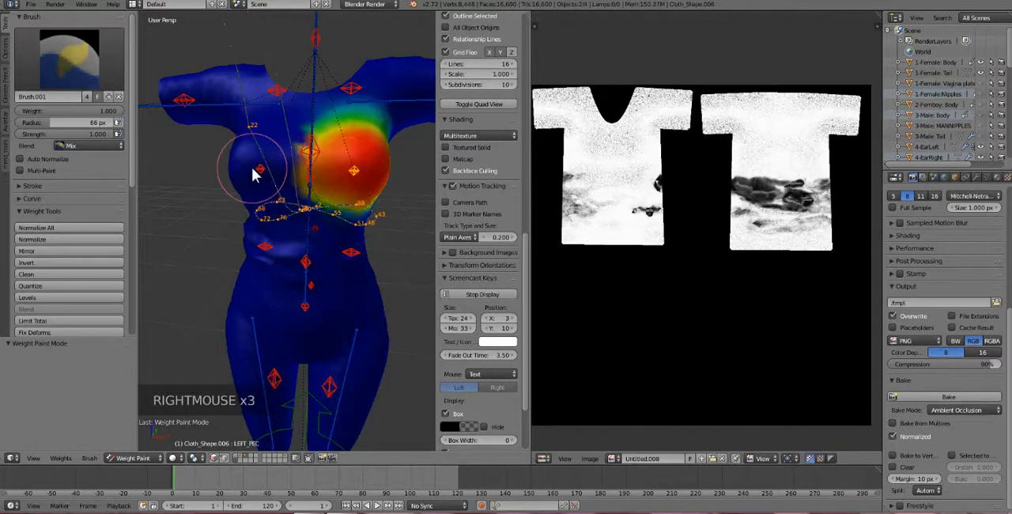
pyautogui.rightClick(261, 169)
pyautogui.middleClick(329, 194)
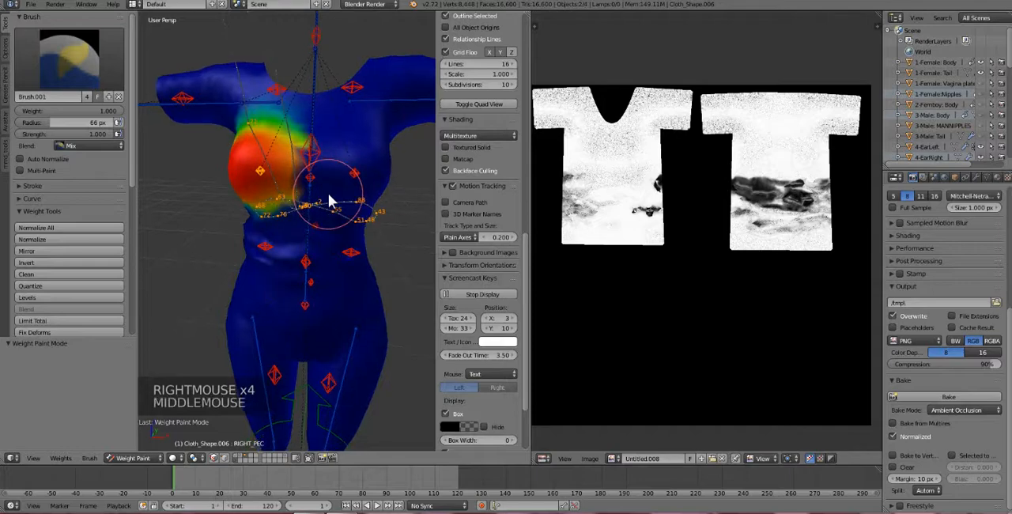
pyautogui.scroll(1, 276, 194)
pyautogui.scroll(-1, 276, 194)
pyautogui.moveTo(276, 198); pyautogui.dragTo(279, 189, button='middle')
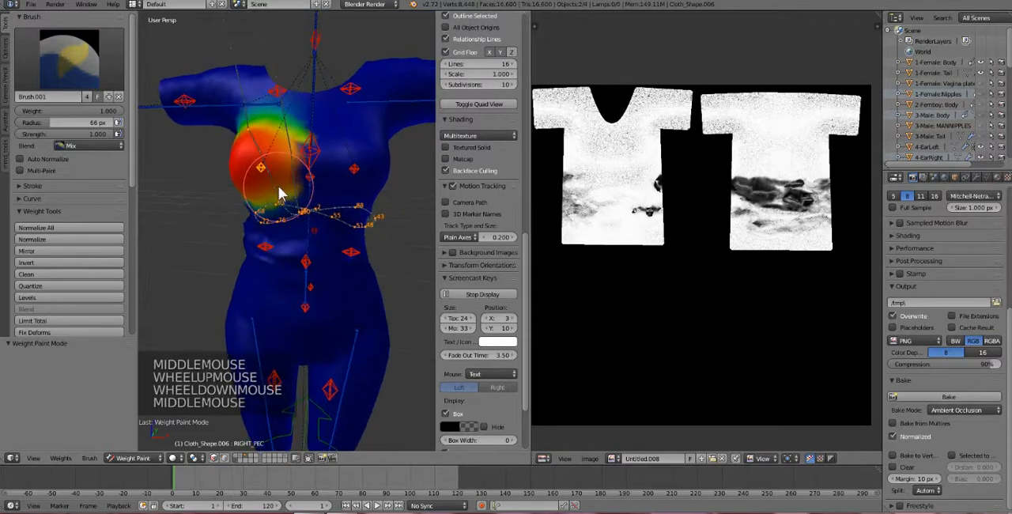
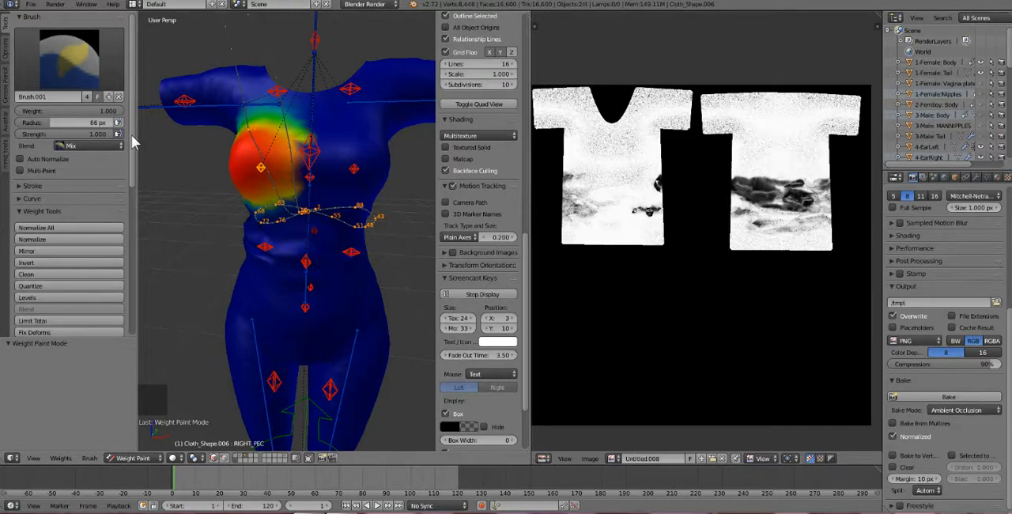
# Mirror the opposite bone's weights onto LEFT_PEC and RIGHT_PEC using the Shape algorithm.
pyautogui.moveTo(131, 134); pyautogui.dragTo(251, 167)
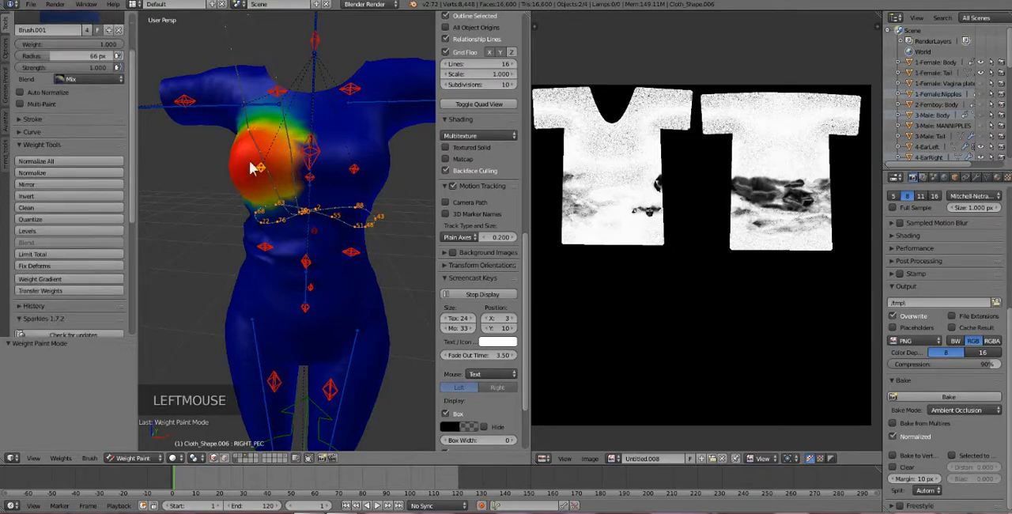
pyautogui.rightClick(355, 169)
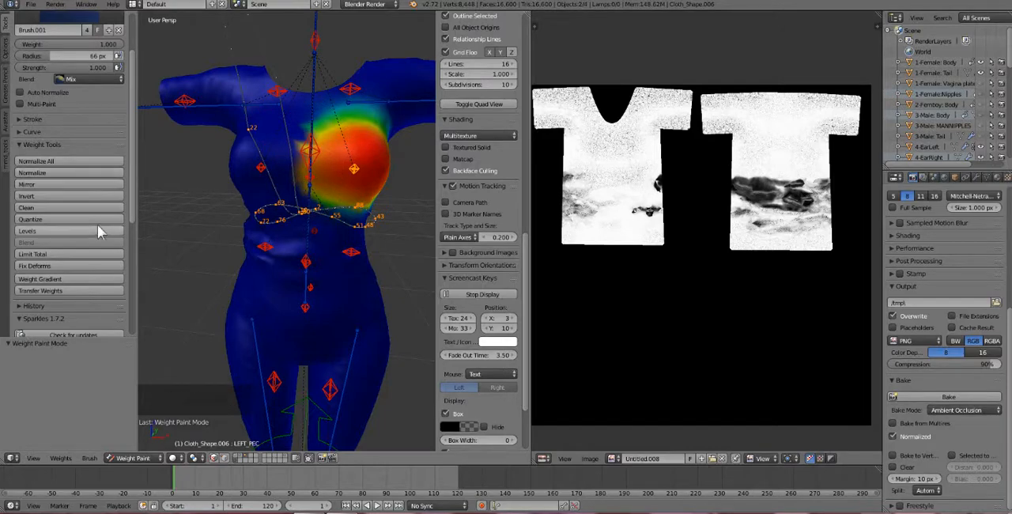
pyautogui.scroll(-12, 97, 225)
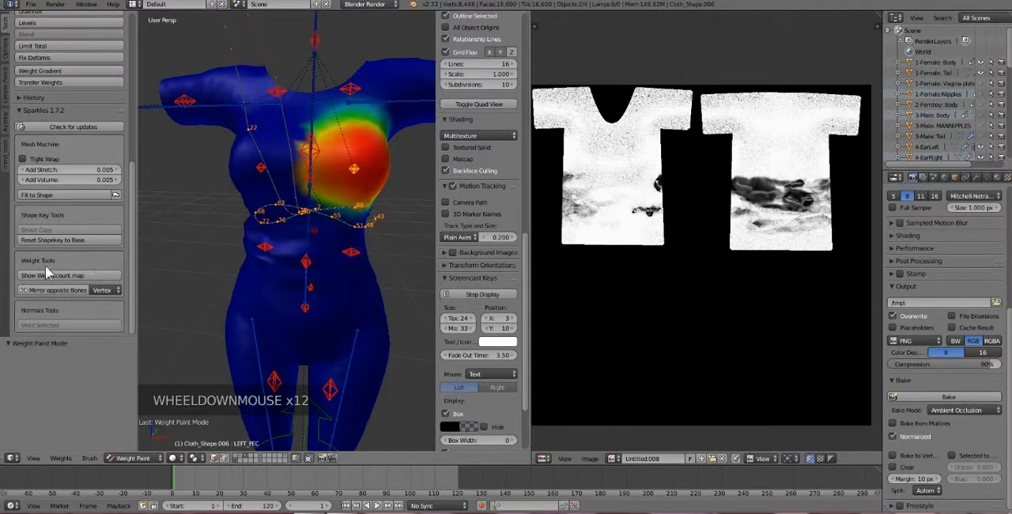
pyautogui.click(103, 291)
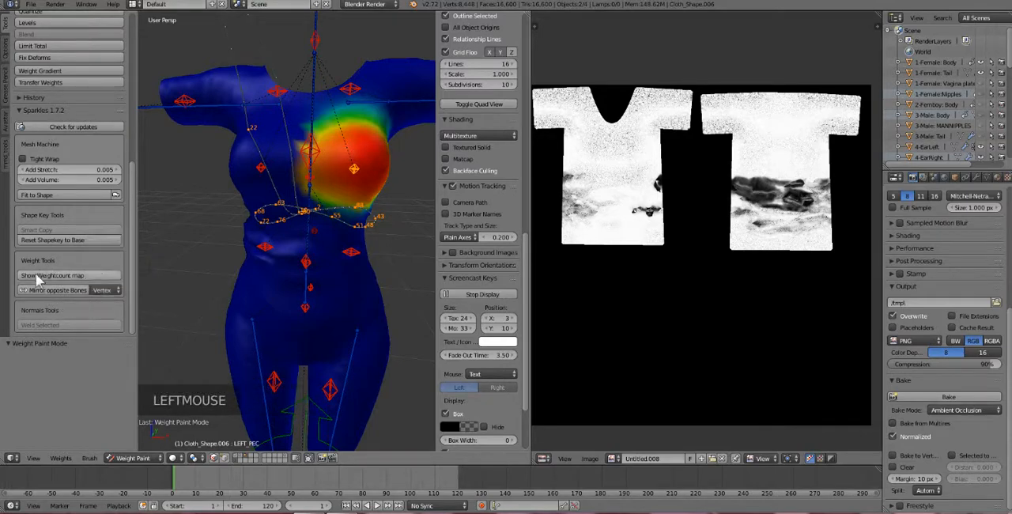
pyautogui.click(99, 290)
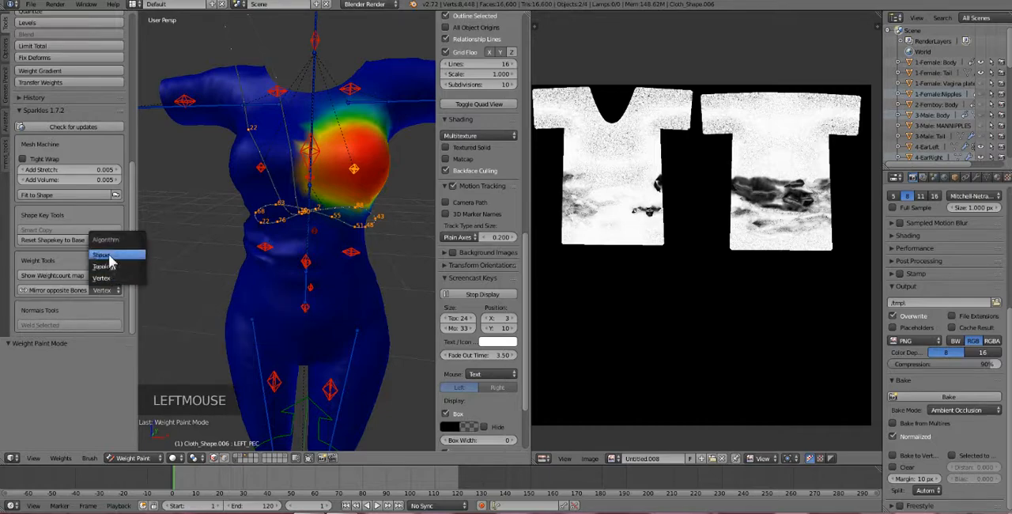
pyautogui.click(109, 261)
pyautogui.click(64, 292)
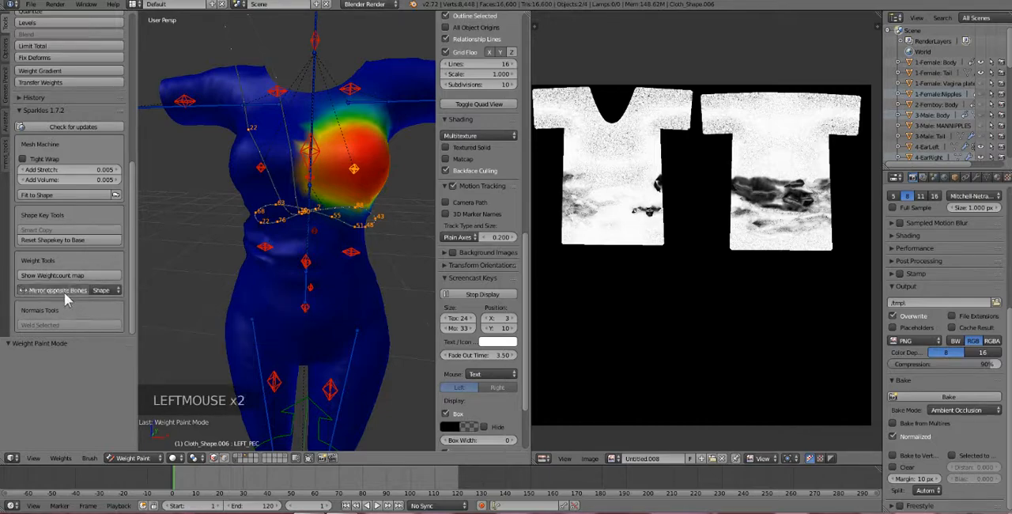
pyautogui.rightClick(262, 168)
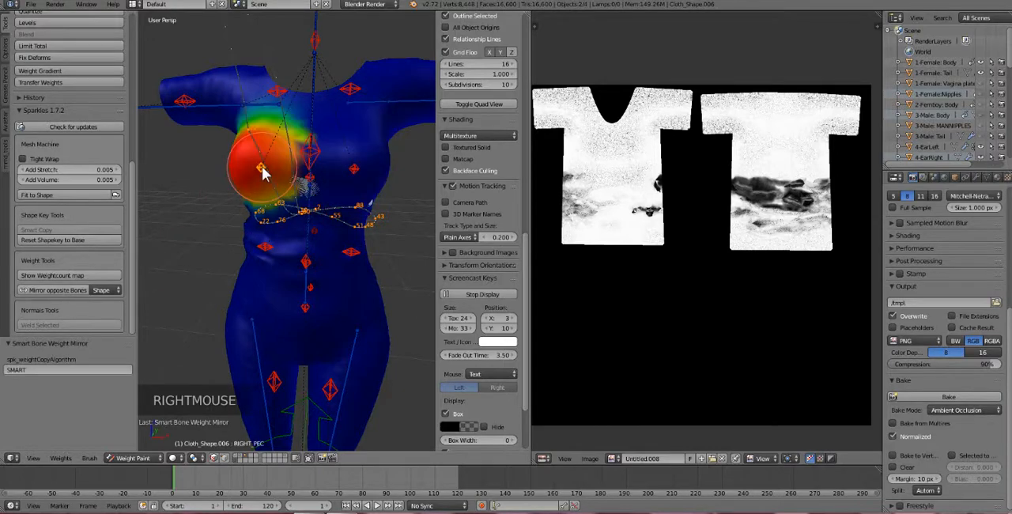
pyautogui.click(66, 290)
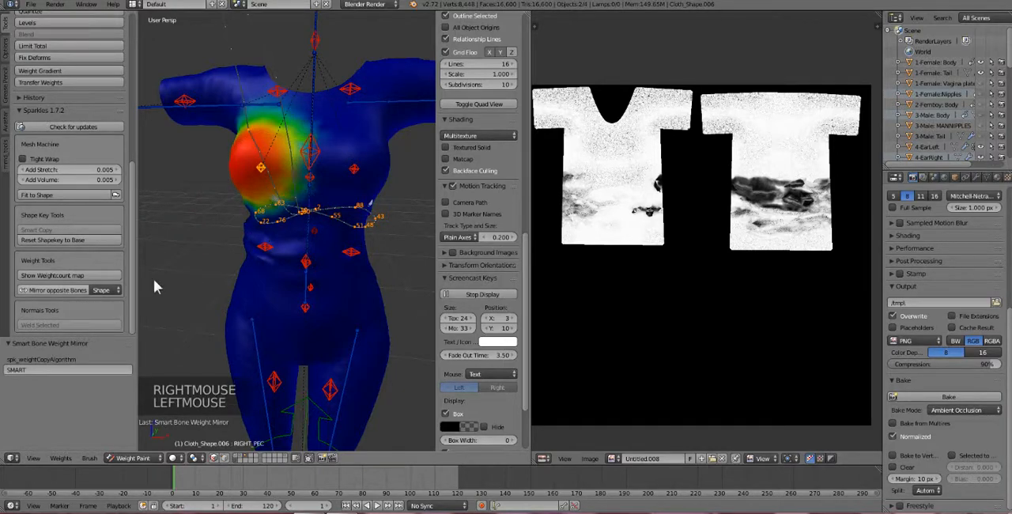
# Return the Cloth_Shape.006 mesh to Object Mode and select the shirt mesh Cloth_Shape.001.
pyautogui.click(139, 460)
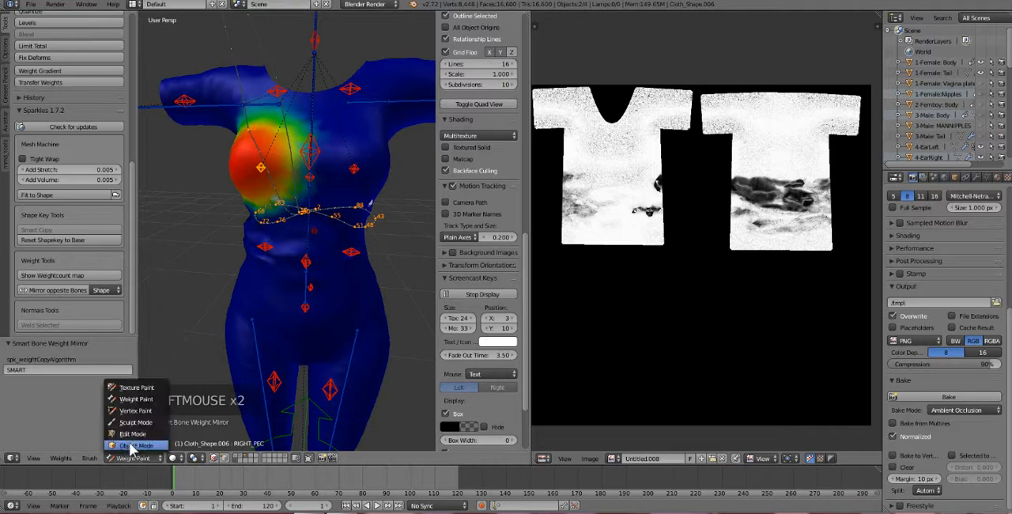
pyautogui.click(130, 445)
pyautogui.rightClick(398, 136)
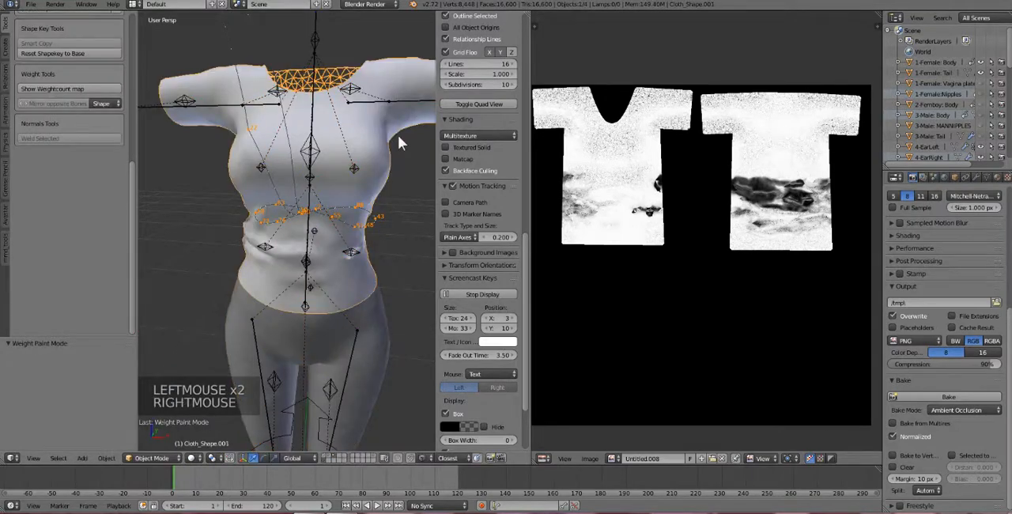
# Export the selected shirt as Collada (Avastar) to the Desktop under the name Solarian_Feline_Template4.dae.
pyautogui.click(32, 5)
pyautogui.moveTo(70, 206)
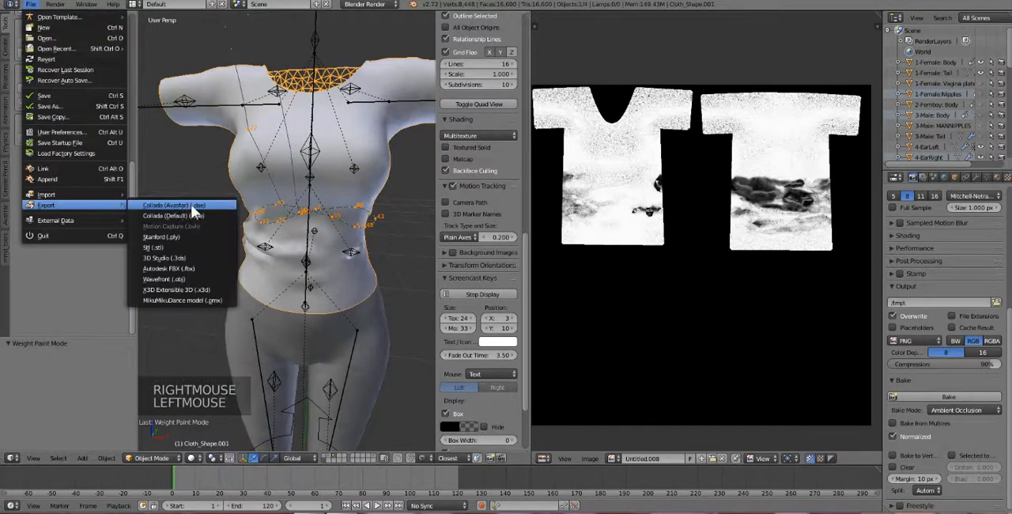
pyautogui.click(193, 204)
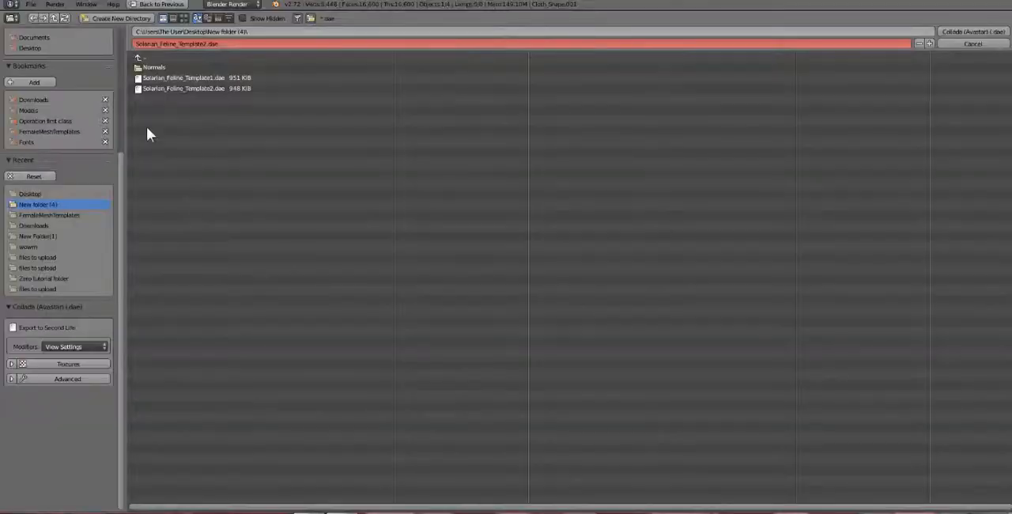
pyautogui.click(32, 194)
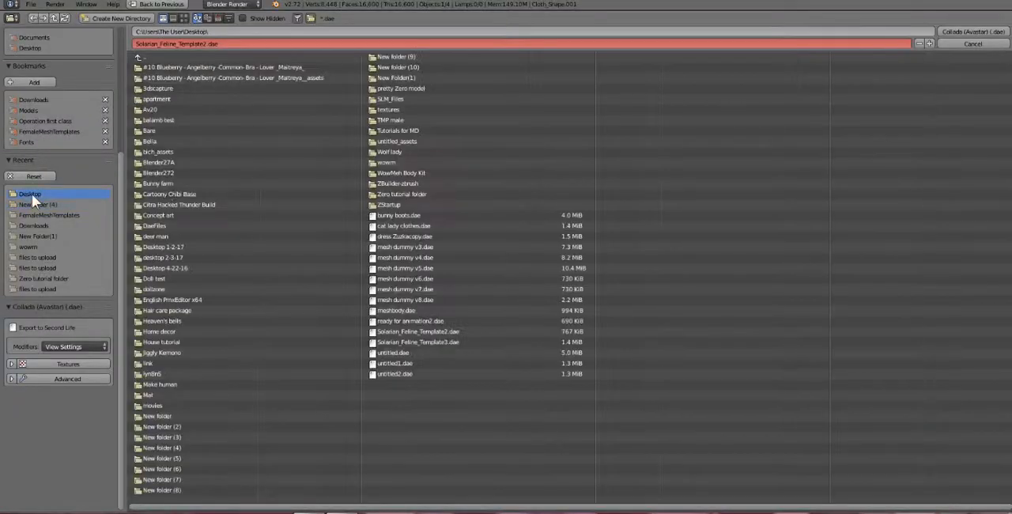
pyautogui.click(930, 43)
pyautogui.click(930, 44)
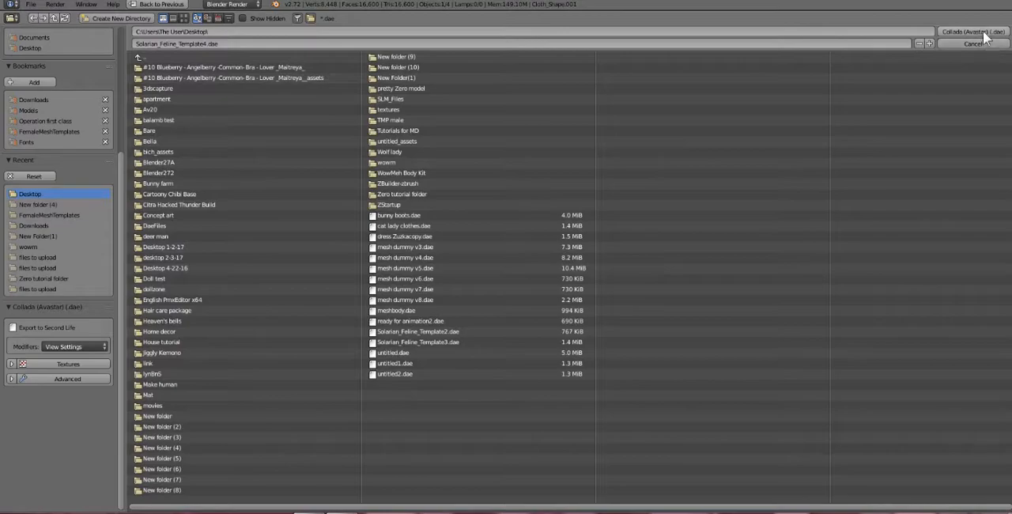
pyautogui.click(984, 33)
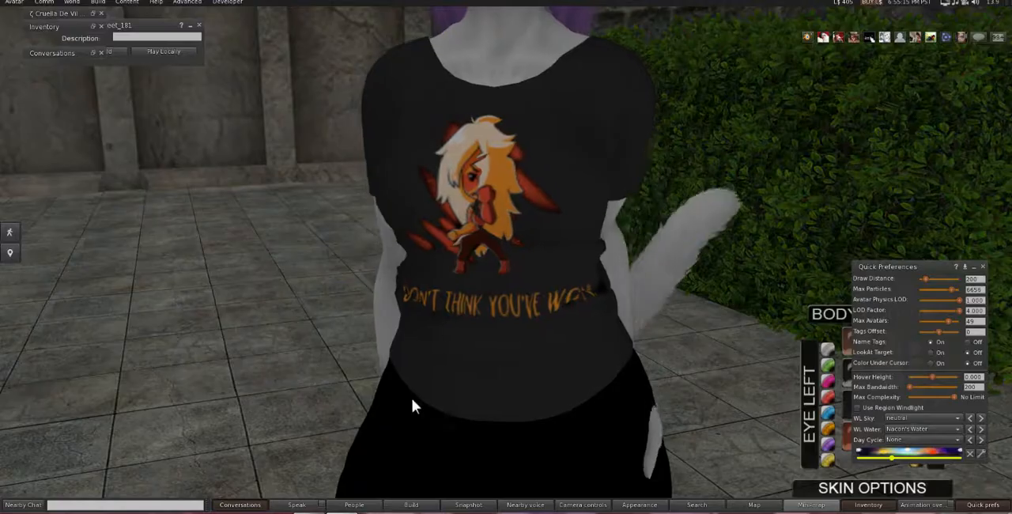
# Switch to the virtual-world viewer and detach the black Jasper shirt from the avatar.
pyautogui.rightClick(493, 207)
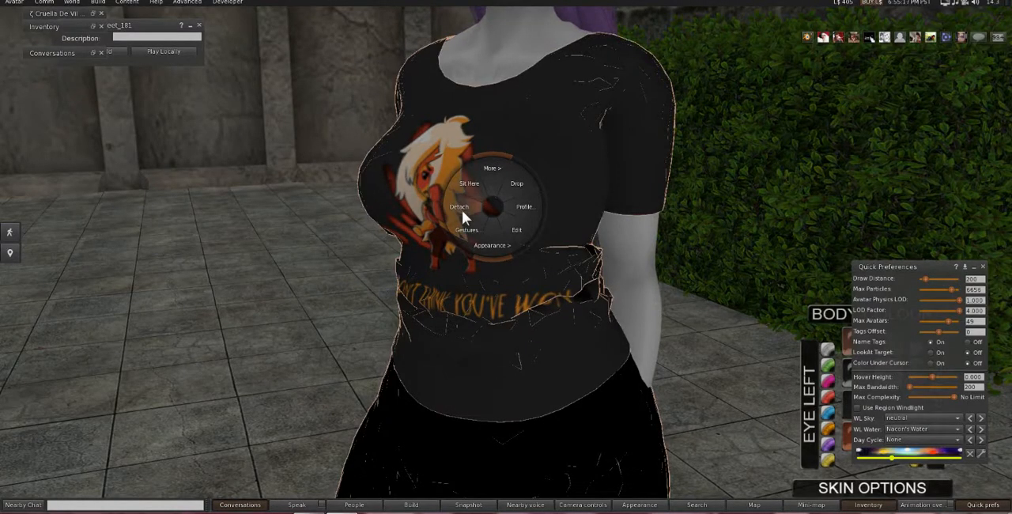
pyautogui.click(462, 210)
# Try to upload Solarian_Feline_Template4.dae as a mesh model, check its upload options and close the upload window.
pyautogui.click(98, 2)
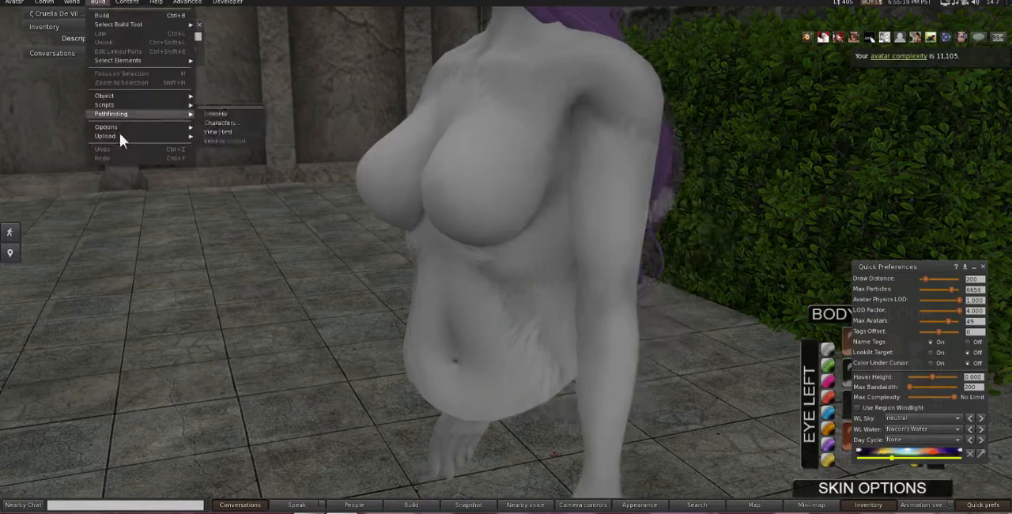
pyautogui.moveTo(119, 136)
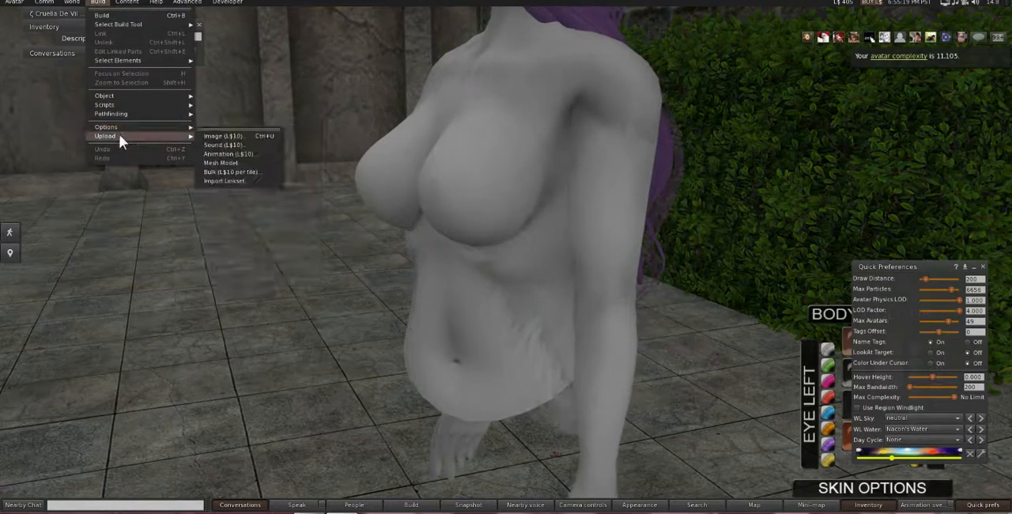
pyautogui.click(218, 163)
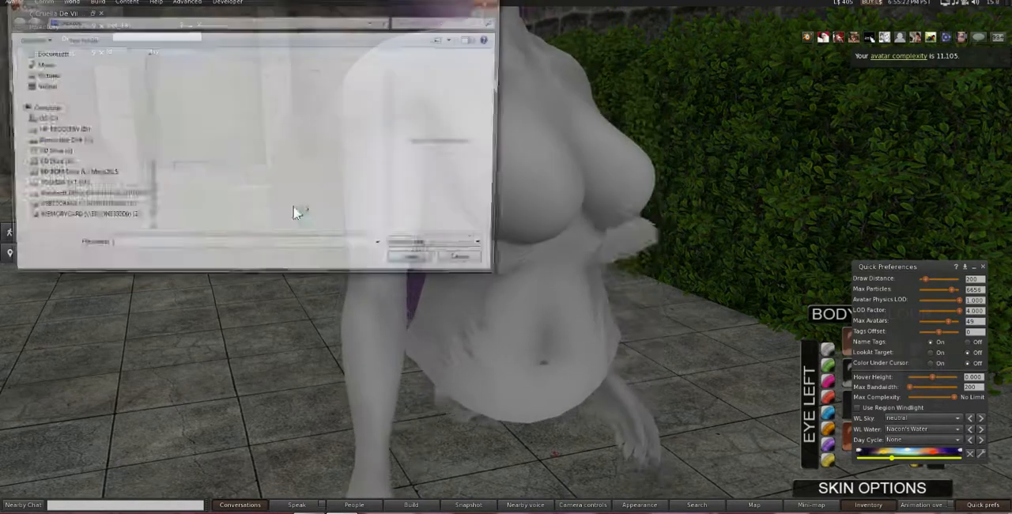
pyautogui.click(228, 144)
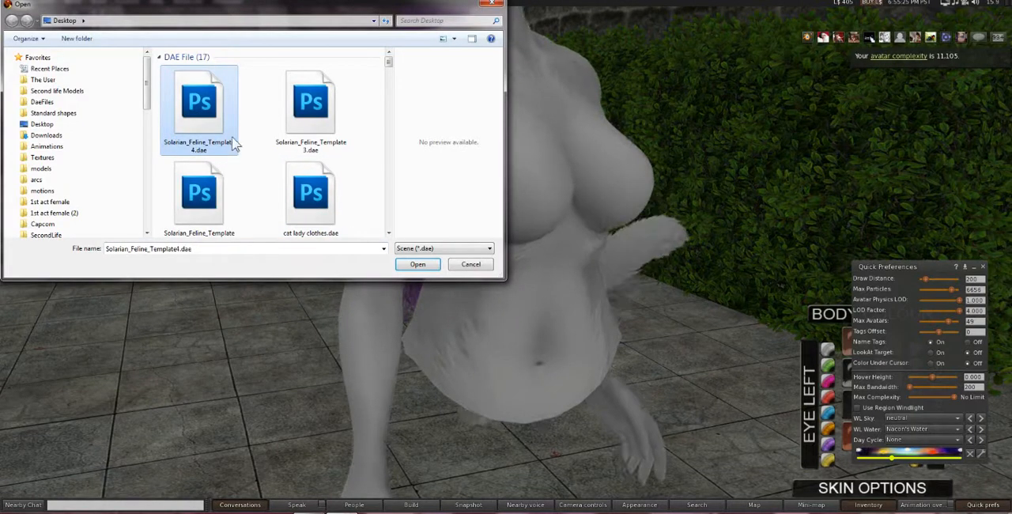
pyautogui.doubleClick(218, 141)
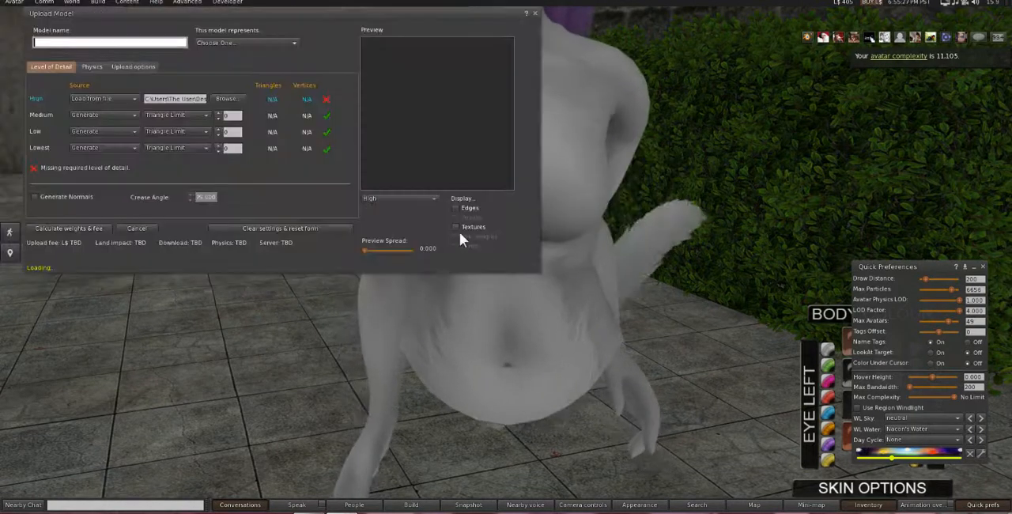
pyautogui.click(217, 151)
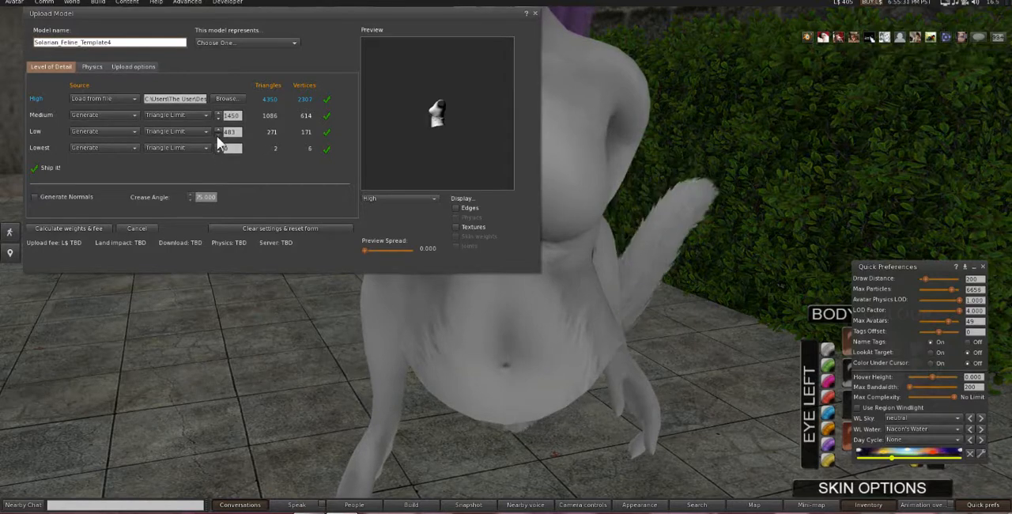
pyautogui.click(151, 66)
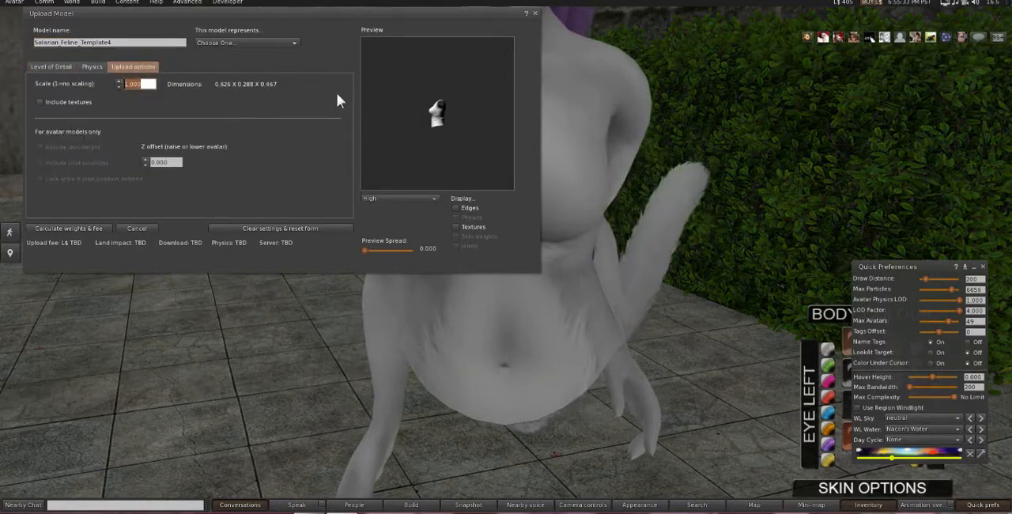
pyautogui.click(536, 13)
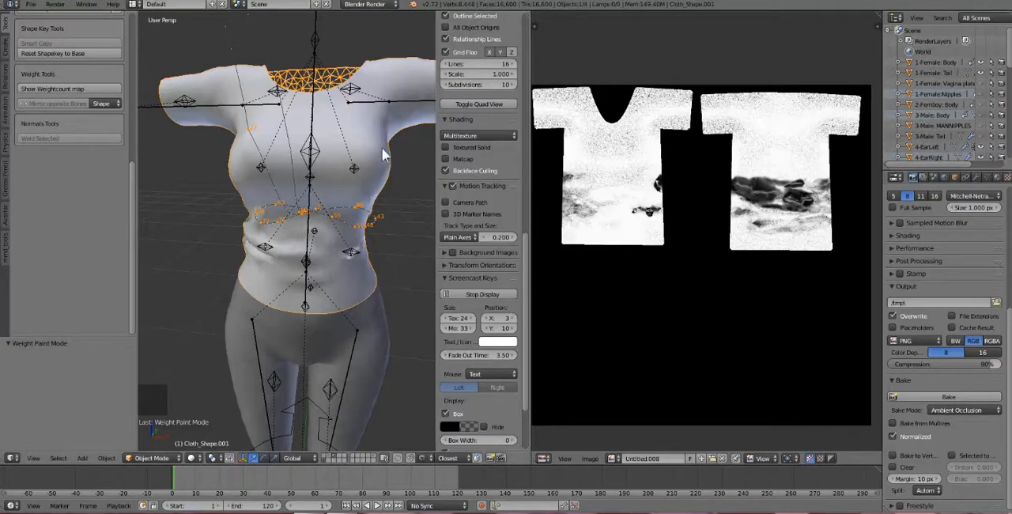
# In Blender, check the shirt mesh's armature modifier, remove the unused vertex groups from Cloth_Shape.001 and keep that mesh selected.
pyautogui.rightClick(392, 153)
pyautogui.rightClick(392, 153)
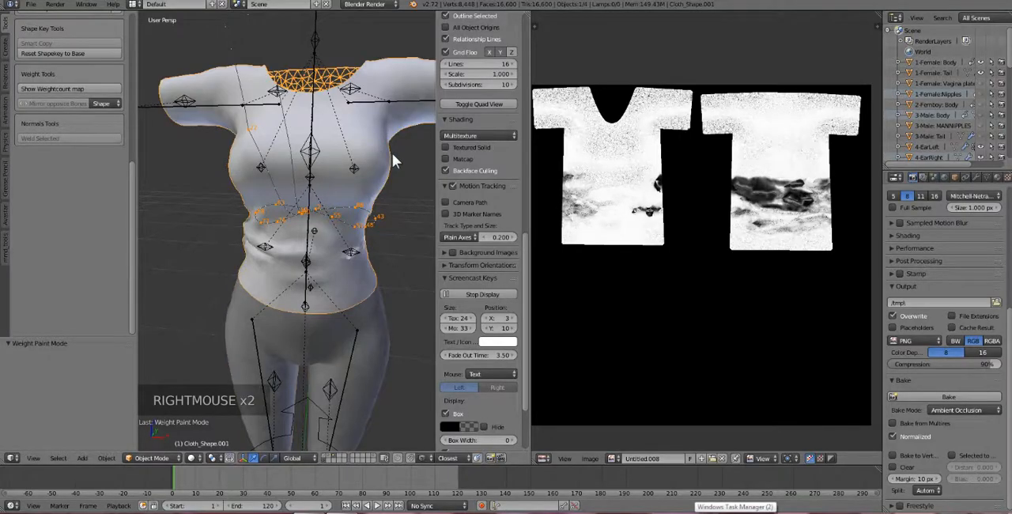
pyautogui.click(977, 177)
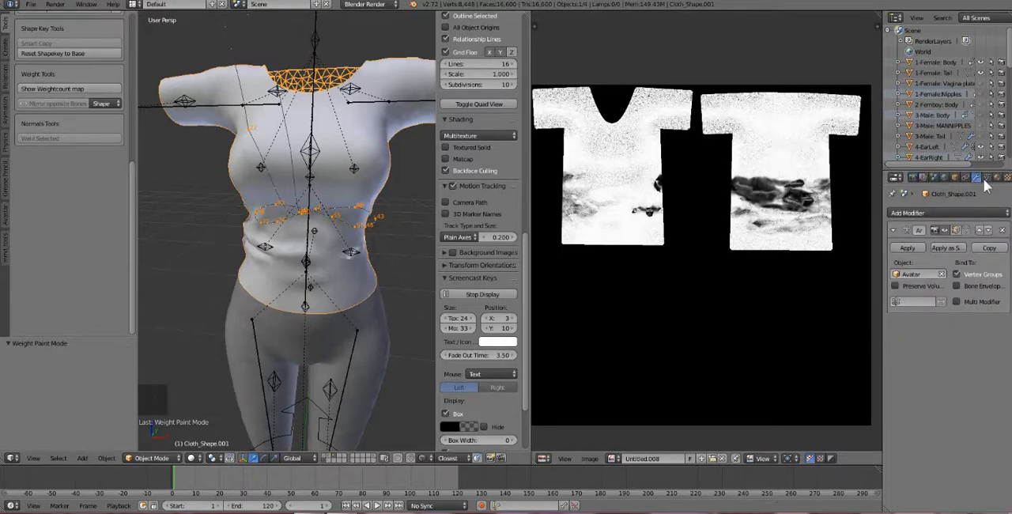
pyautogui.click(987, 178)
pyautogui.click(997, 322)
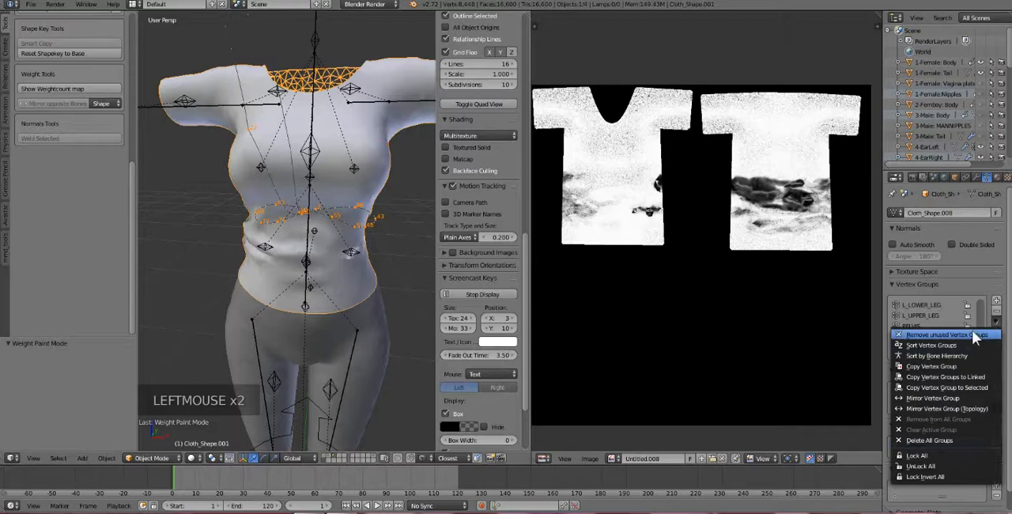
pyautogui.click(994, 339)
pyautogui.rightClick(382, 149)
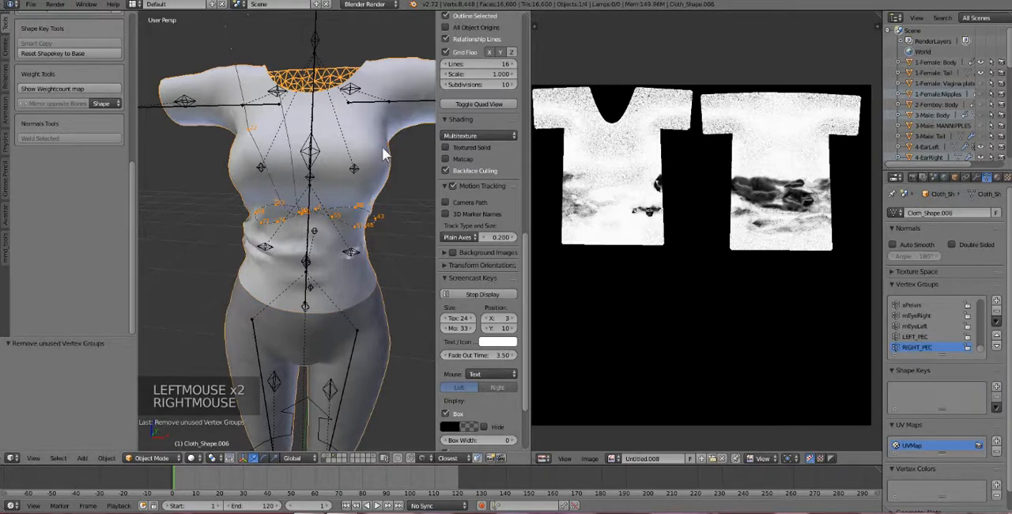
pyautogui.rightClick(383, 149)
# Export the cleaned shirt as Collada (Avastar) to the Desktop under the name Solarian_Feline_Template5.dae.
pyautogui.click(30, 5)
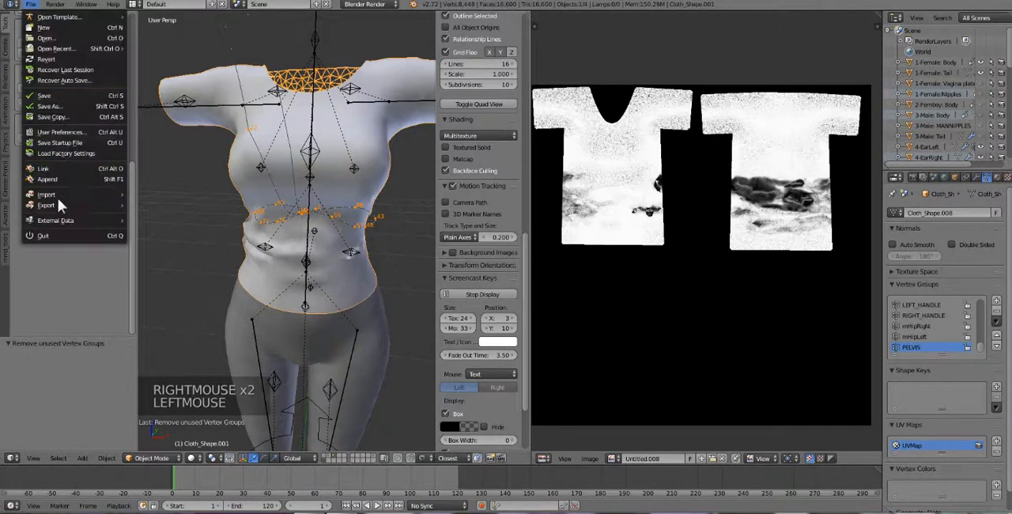
pyautogui.moveTo(58, 198)
pyautogui.click(170, 204)
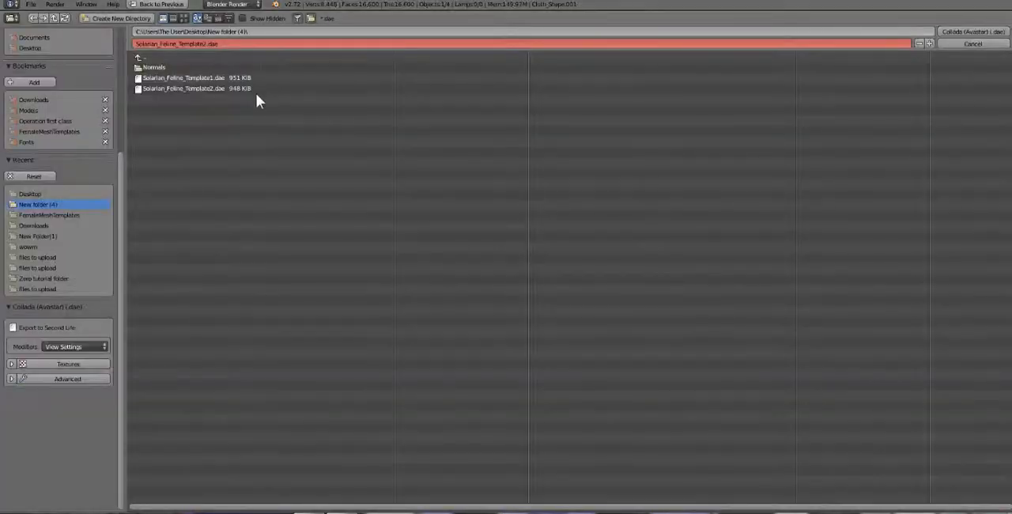
pyautogui.click(41, 195)
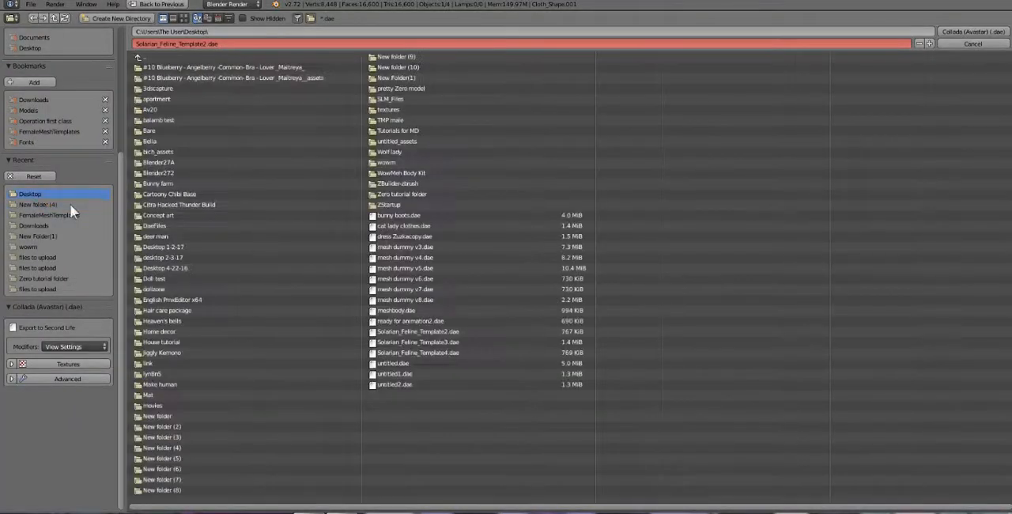
pyautogui.click(437, 351)
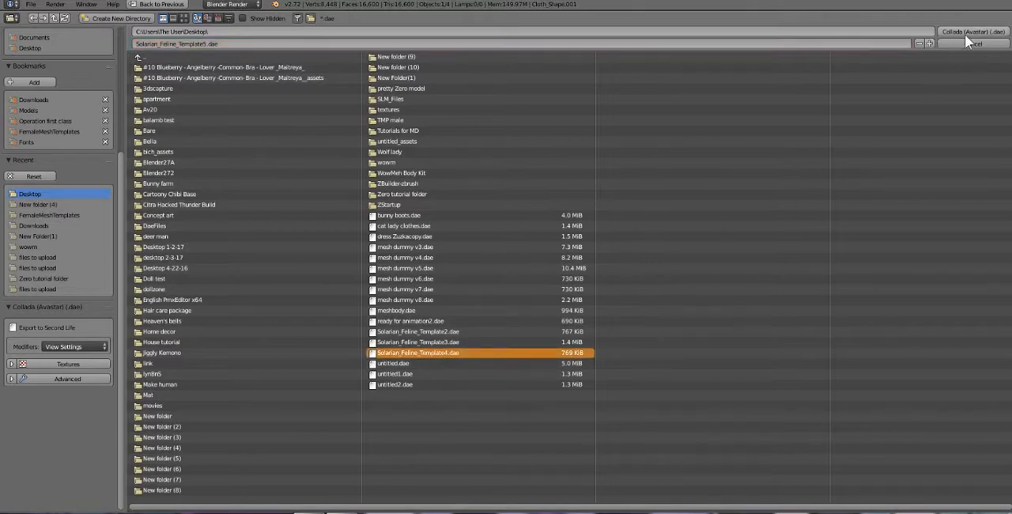
pyautogui.click(969, 32)
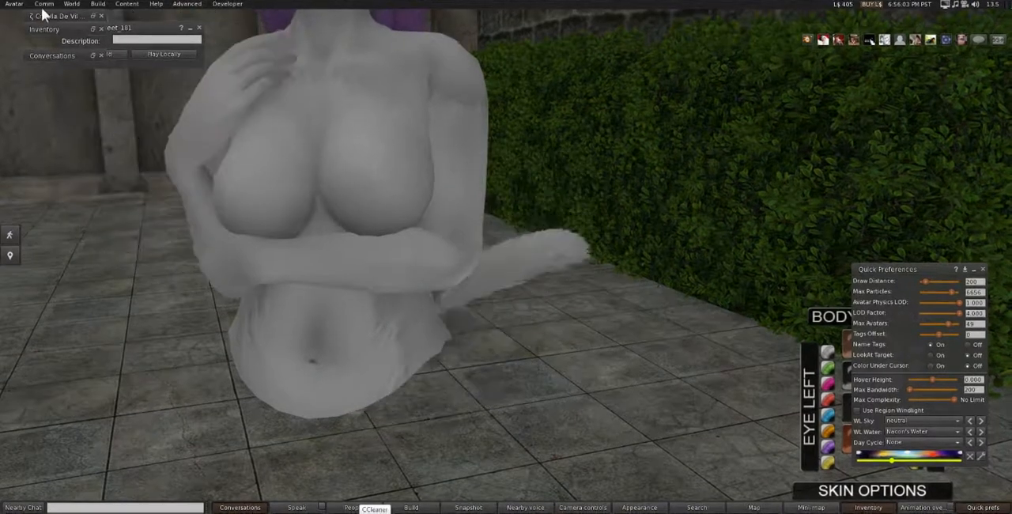
# In the virtual-world viewer, start a mesh model upload and load Solarian_Feline_Template5.dae as the high-detail model.
pyautogui.click(98, 4)
pyautogui.moveTo(105, 139)
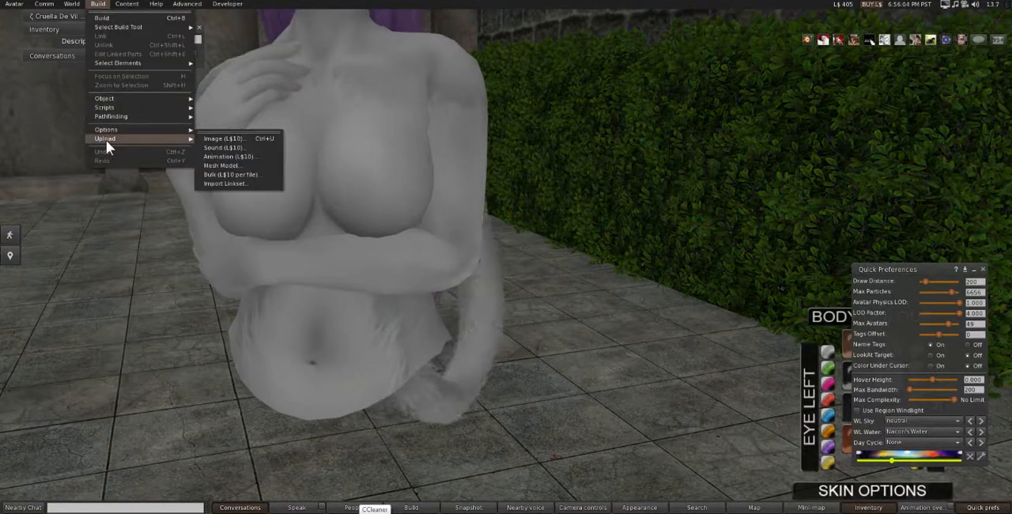
pyautogui.click(223, 164)
pyautogui.doubleClick(198, 111)
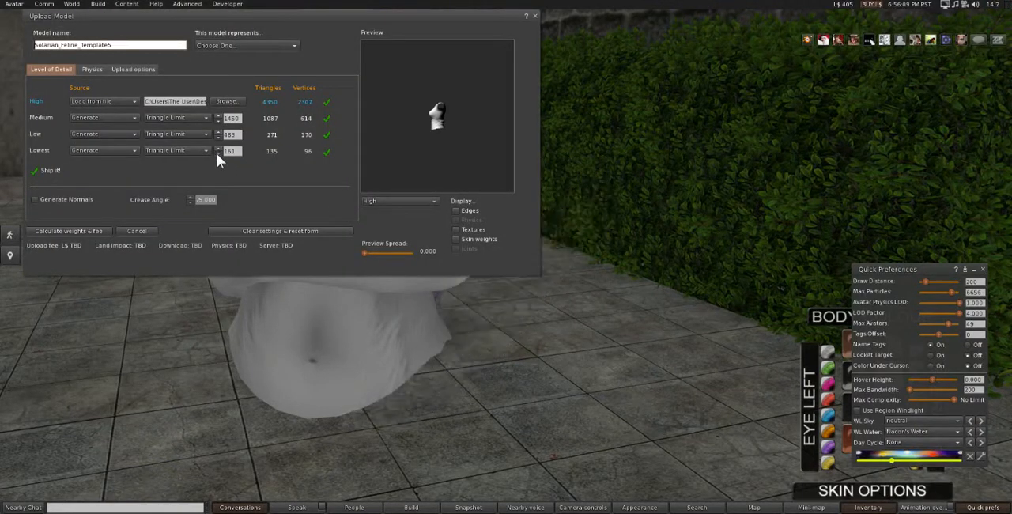
# Reduce the triangle limits of the model's Low and Lowest levels of detail.
pyautogui.click(217, 153)
pyautogui.click(218, 154)
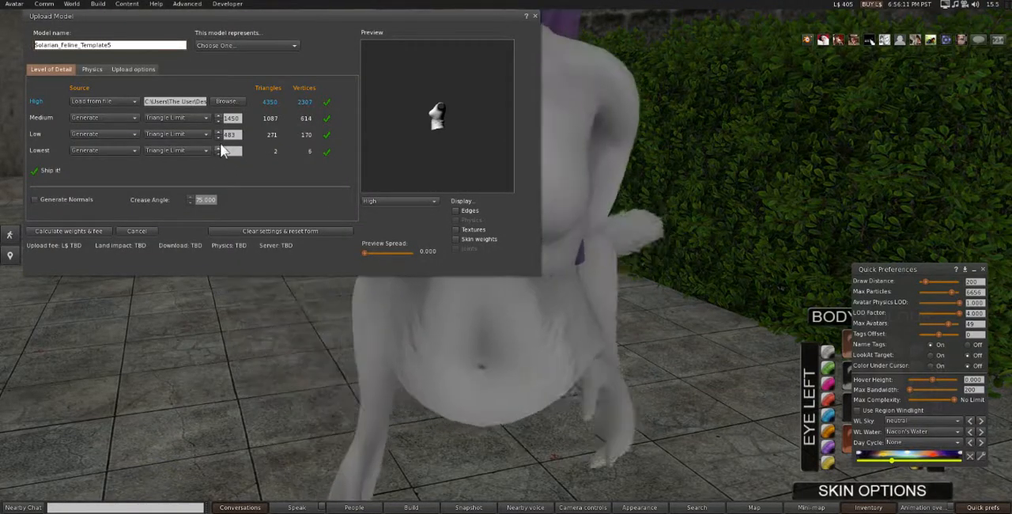
pyautogui.click(218, 137)
pyautogui.click(218, 137)
pyautogui.click(219, 137)
pyautogui.click(218, 137)
# Include skin weight in the upload, calculate the weights and fee, and upload the Solarian_Feline_Template5 model.
pyautogui.click(133, 69)
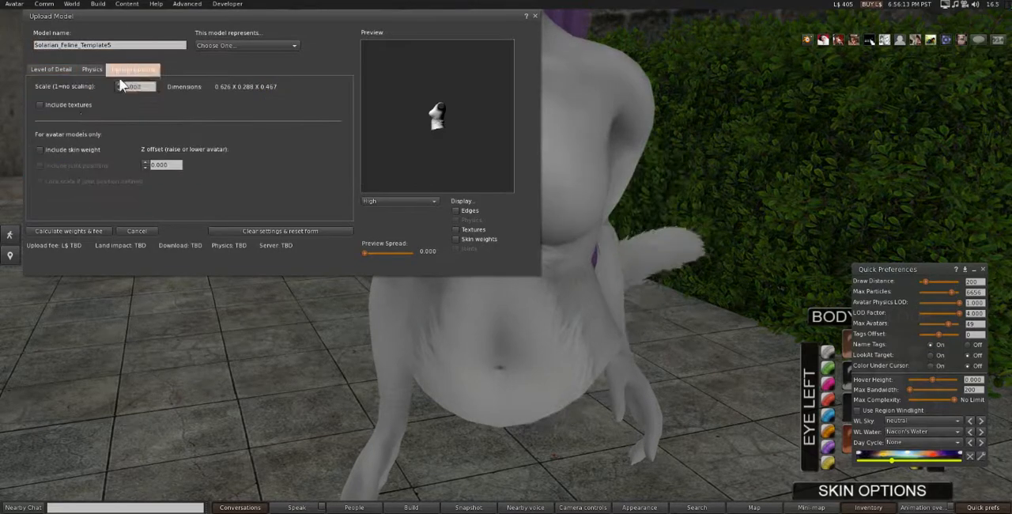
pyautogui.click(47, 151)
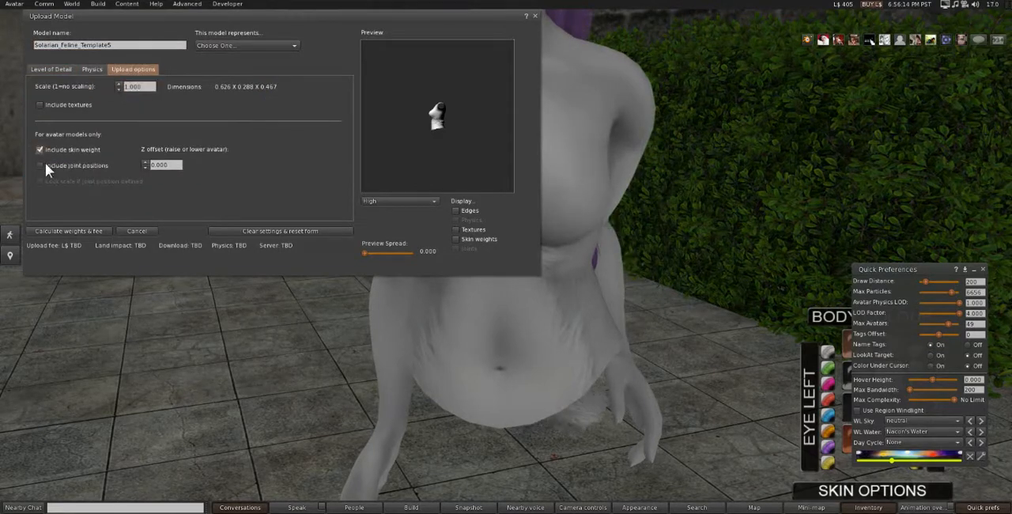
pyautogui.click(49, 229)
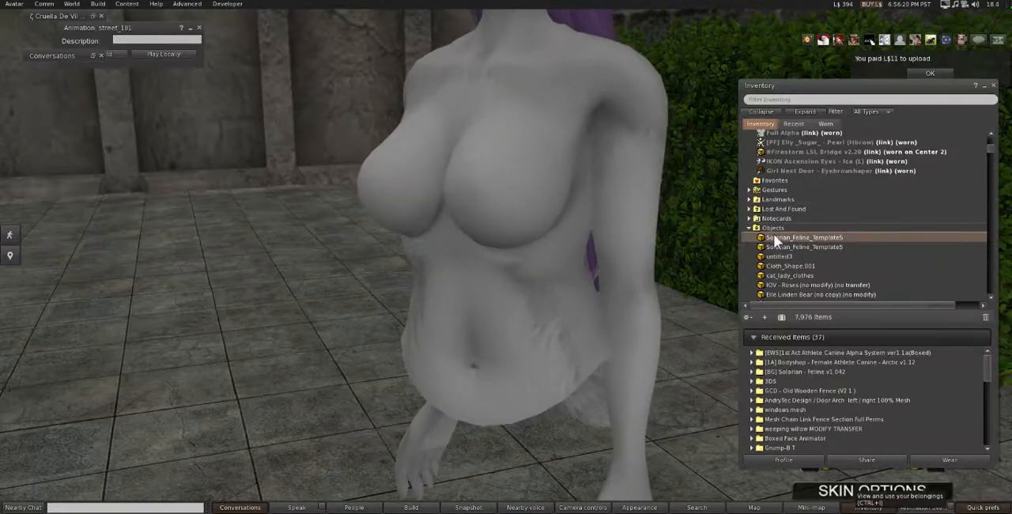
# Wear the newly uploaded Solarian_Feline_Template5 from the inventory and open the worn shirt for editing in face-selection mode.
pyautogui.doubleClick(798, 237)
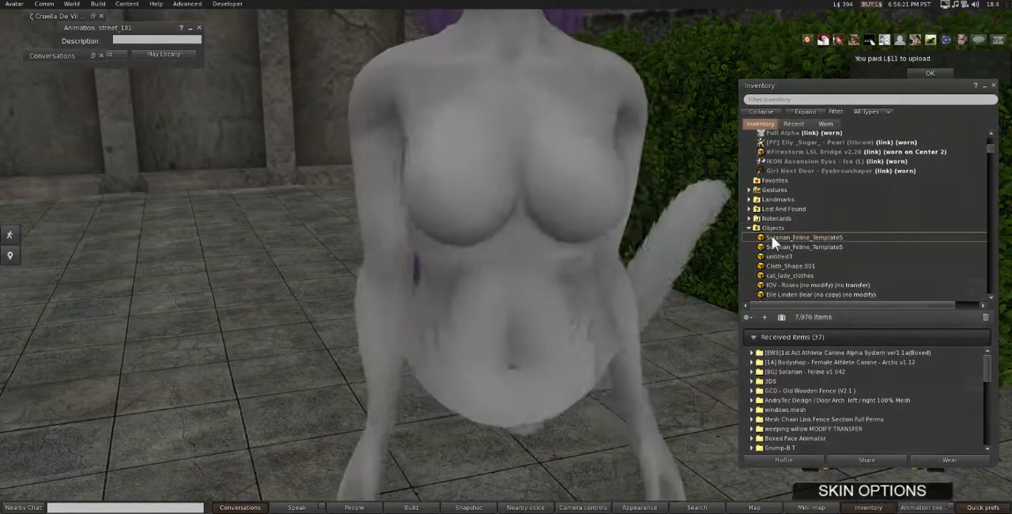
pyautogui.rightClick(543, 234)
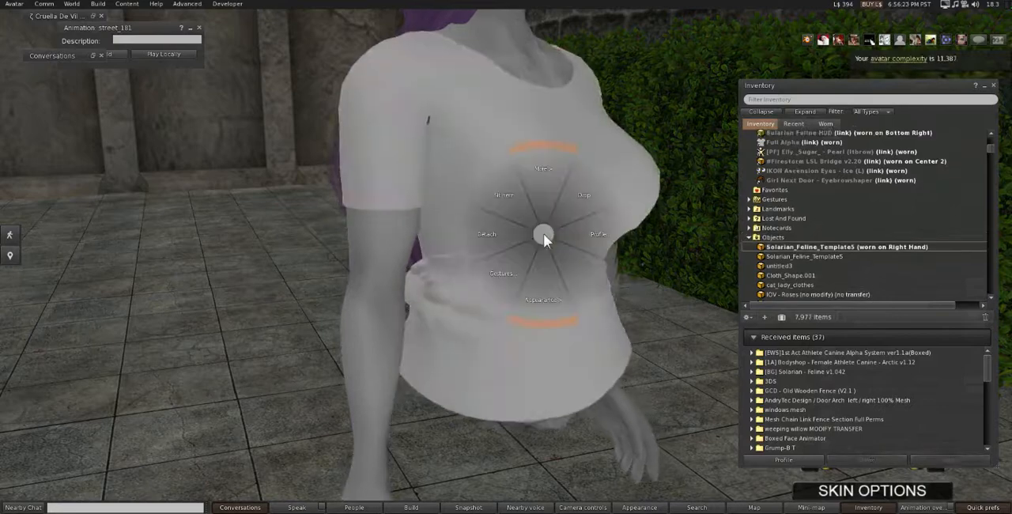
pyautogui.click(574, 260)
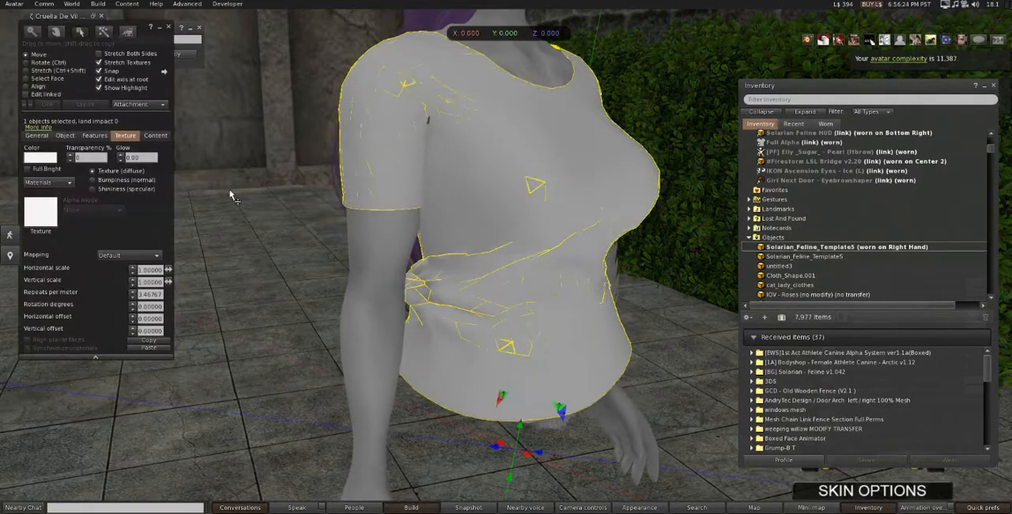
pyautogui.click(43, 79)
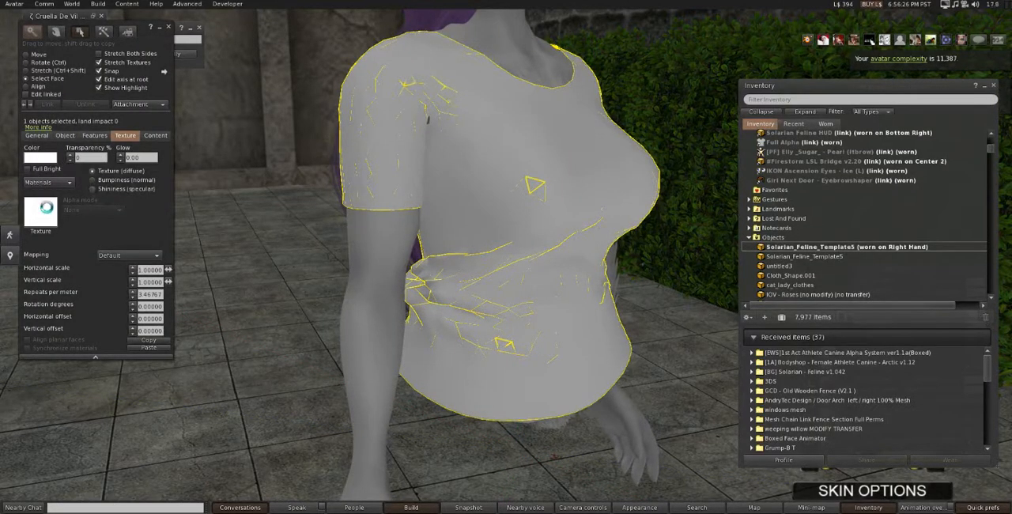
# Apply the local texture "Jasper shirt" to all faces of the worn shirt, check its front and finish editing.
pyautogui.click(40, 210)
pyautogui.click(230, 129)
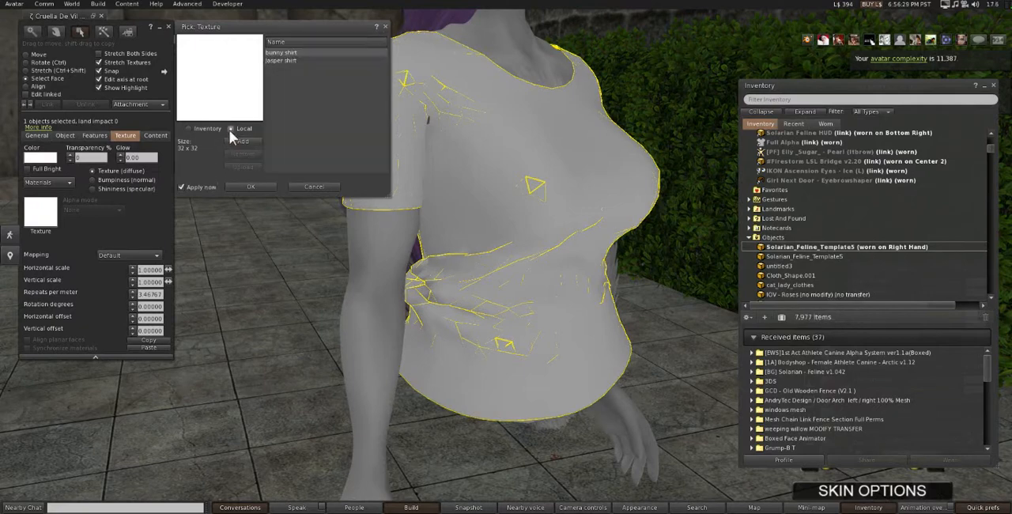
pyautogui.click(279, 61)
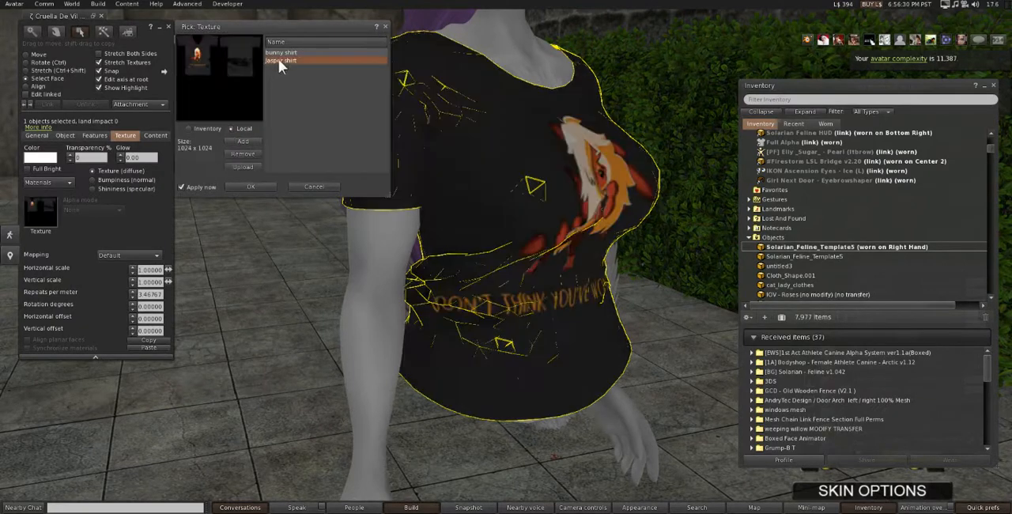
pyautogui.click(252, 187)
pyautogui.press('alt')
pyautogui.keyDown('alt'); pyautogui.moveTo(528, 271); pyautogui.dragTo(423, 280); pyautogui.keyUp('alt')
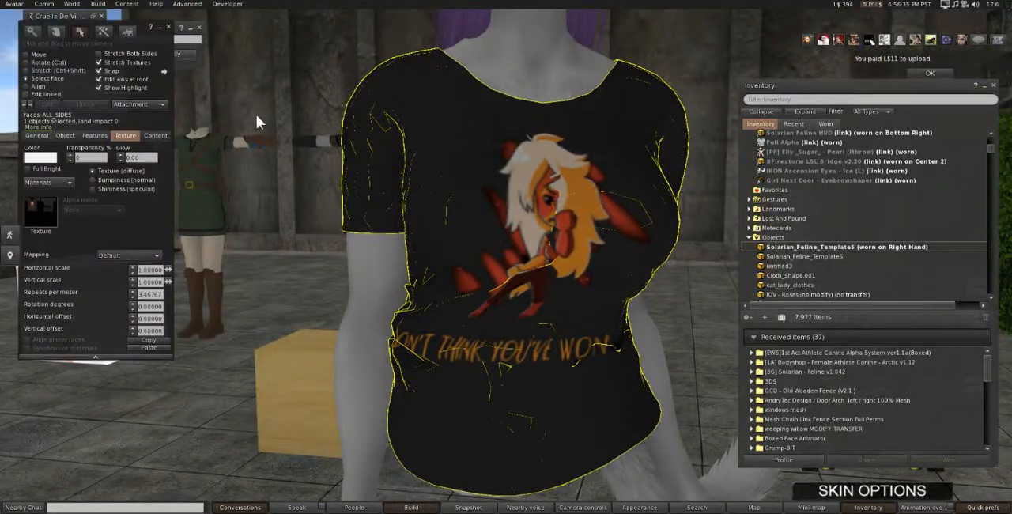
pyautogui.click(168, 29)
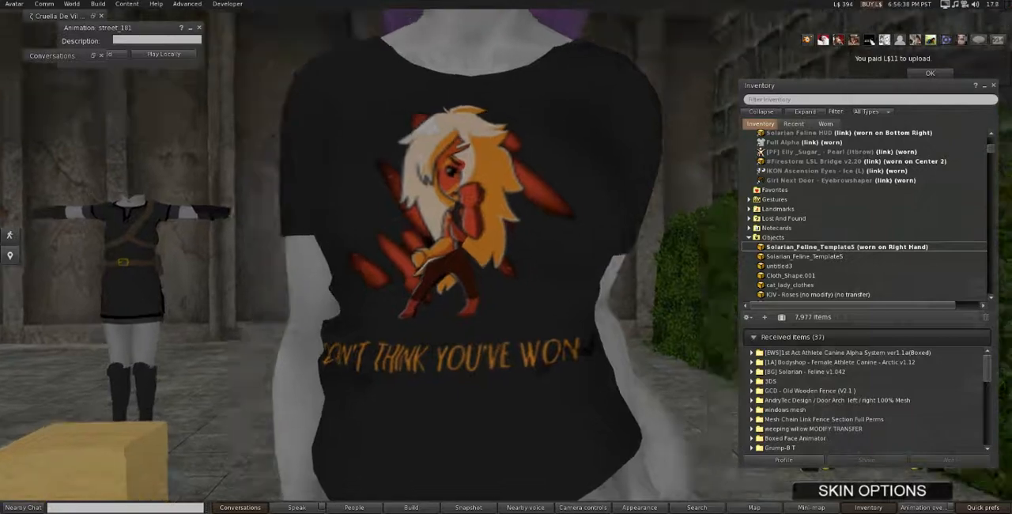
pyautogui.moveTo(507, 261)
pyautogui.keyDown('ctrl'); pyautogui.keyDown('alt'); pyautogui.mouseDown()
pyautogui.moveTo(554, 209)
pyautogui.moveTo(565, 257)
pyautogui.moveTo(507, 261)
pyautogui.mouseUp(); pyautogui.keyUp('alt'); pyautogui.keyUp('ctrl')
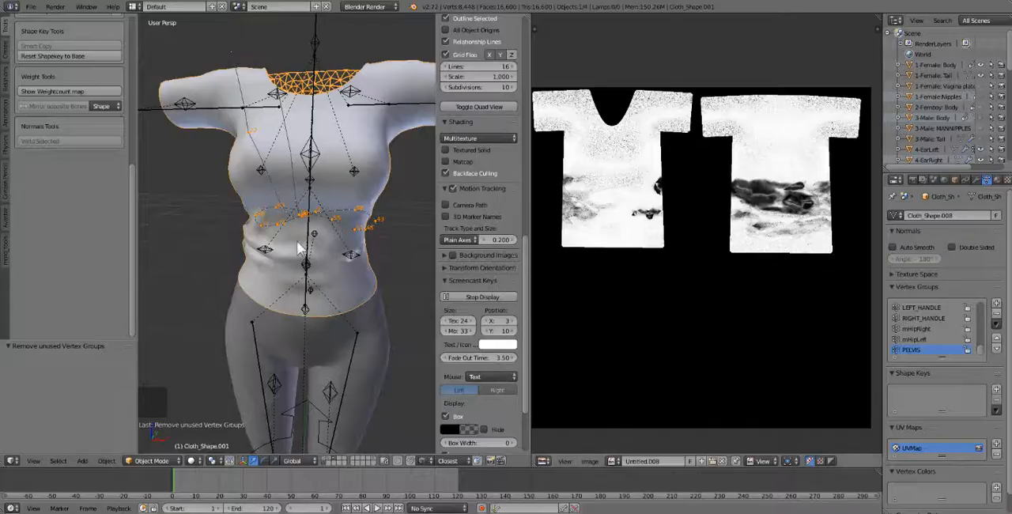
# In Blender, put Cloth_Shape.001 into Weight Paint mode and inspect the weights of the pec bones.
pyautogui.rightClick(343, 184)
pyautogui.rightClick(343, 184)
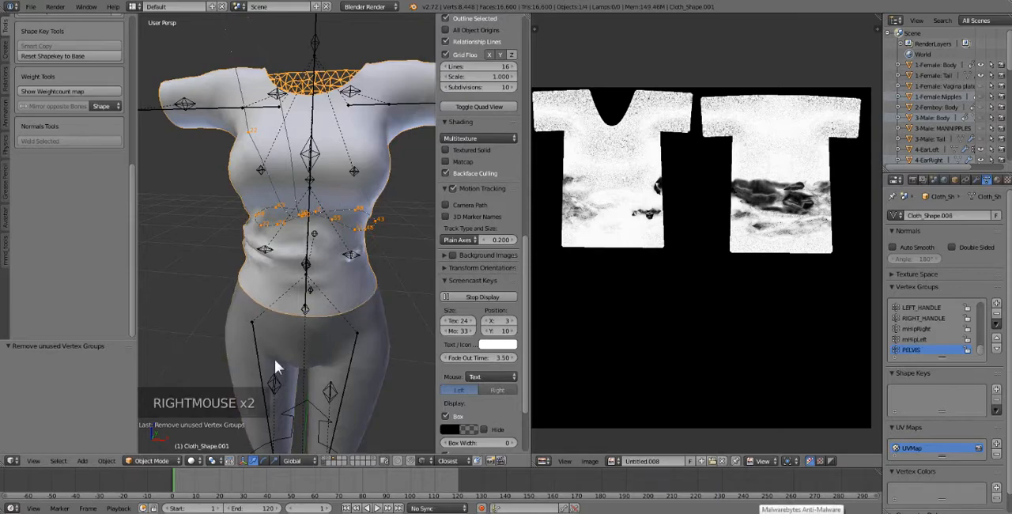
pyautogui.click(153, 463)
pyautogui.click(155, 404)
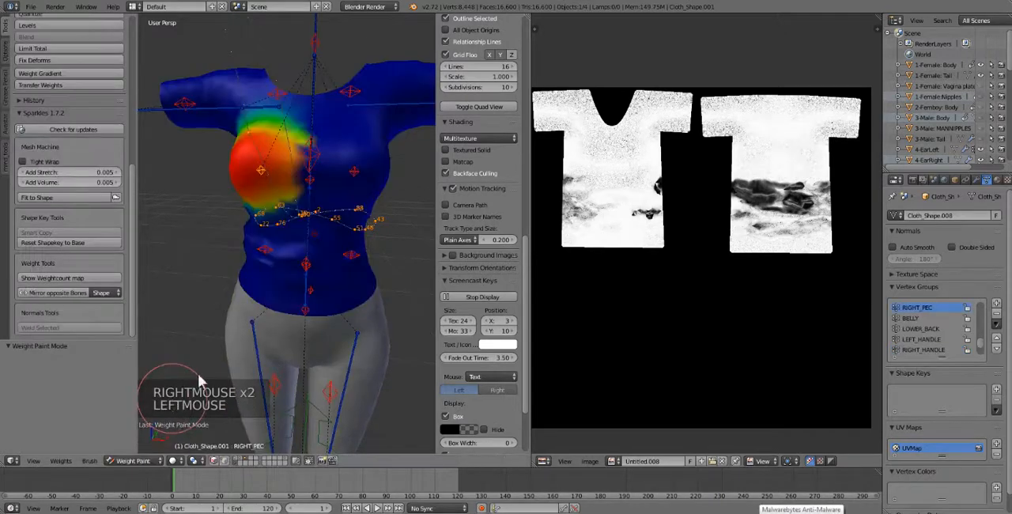
pyautogui.rightClick(311, 158)
pyautogui.rightClick(267, 174)
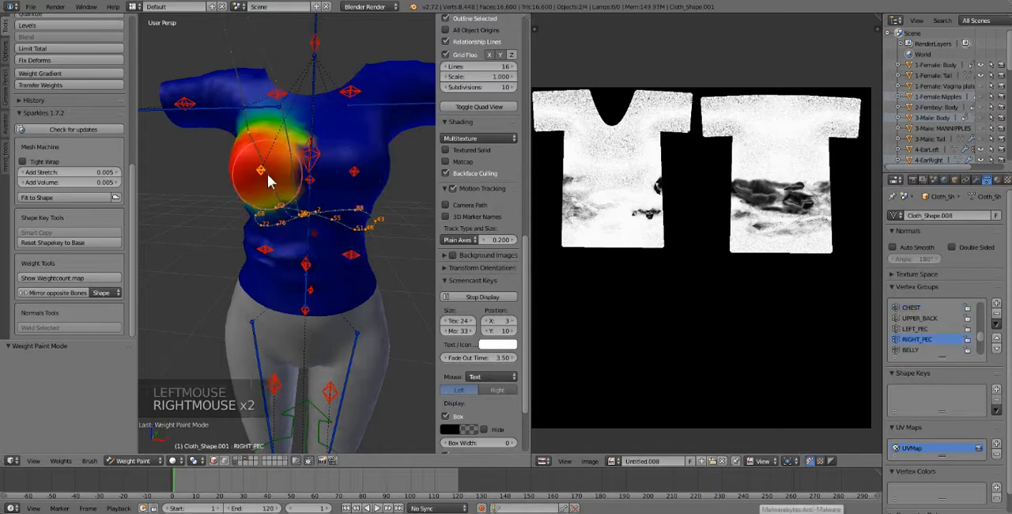
pyautogui.rightClick(359, 173)
pyautogui.rightClick(262, 175)
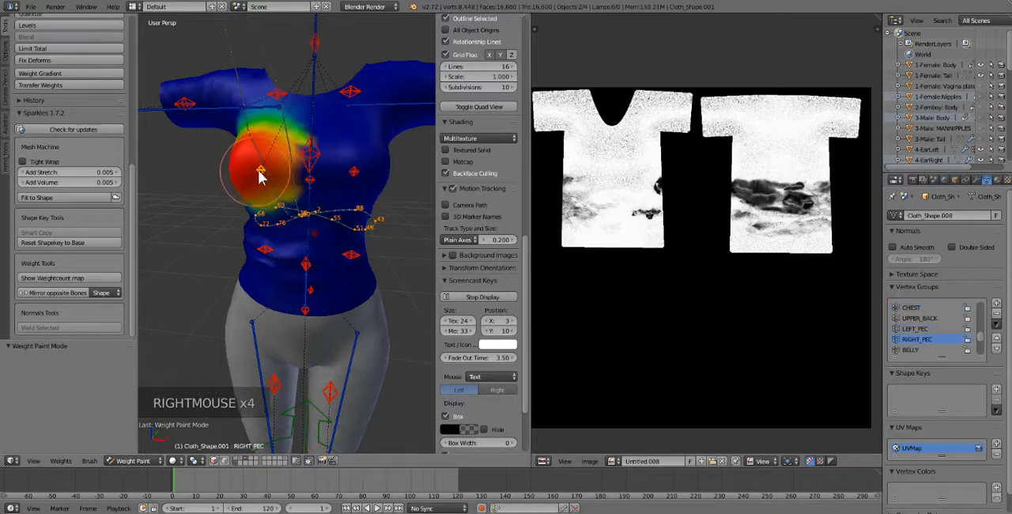
# Change the visible scene layers to show the full avatar body together with the shirt and the armature.
pyautogui.click(243, 457)
pyautogui.click(257, 459)
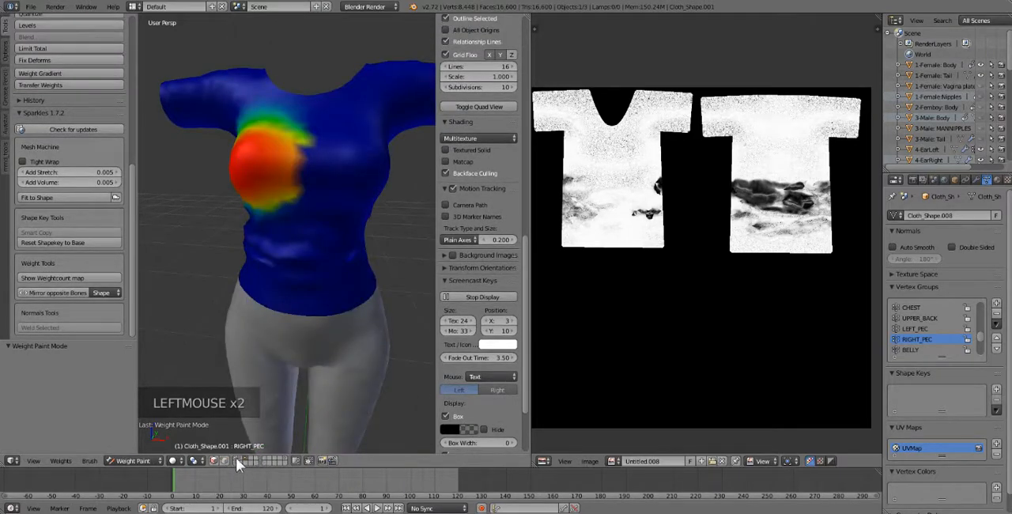
pyautogui.click(236, 458)
pyautogui.click(237, 463)
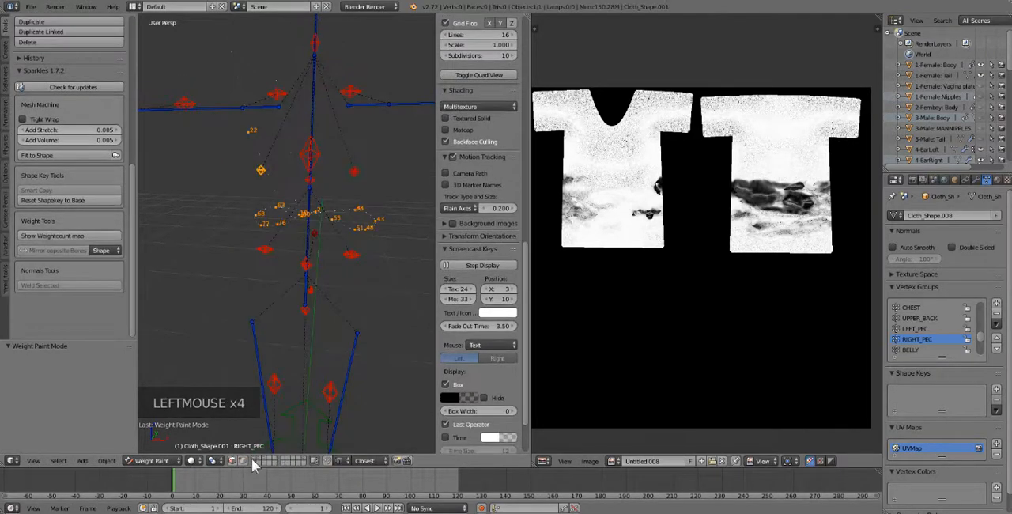
pyautogui.click(264, 458)
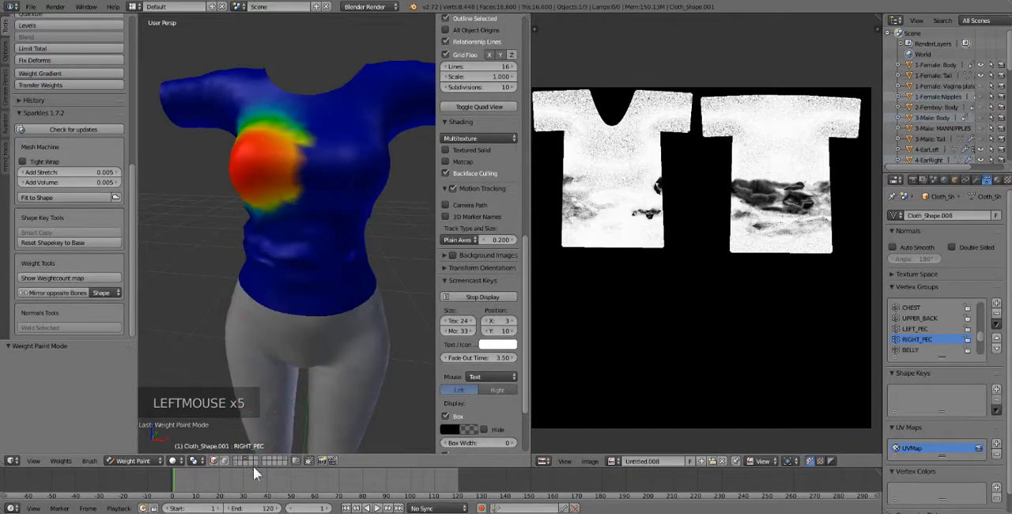
pyautogui.keyDown('shift'); pyautogui.click(242, 459); pyautogui.keyUp('shift')
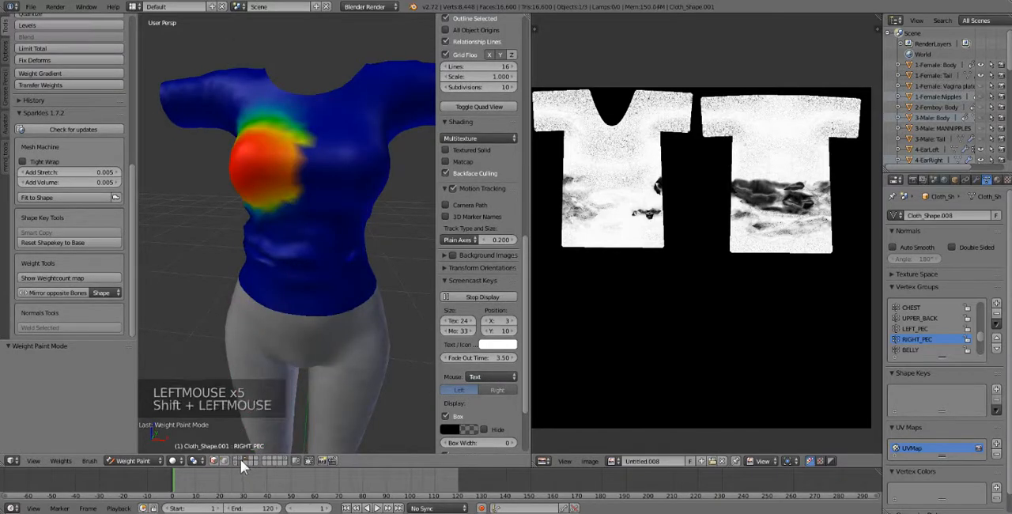
pyautogui.keyDown('shift'); pyautogui.click(240, 460); pyautogui.keyUp('shift')
pyautogui.keyDown('shift'); pyautogui.click(238, 459); pyautogui.keyUp('shift')
pyautogui.keyDown('shift'); pyautogui.click(236, 459); pyautogui.keyUp('shift')
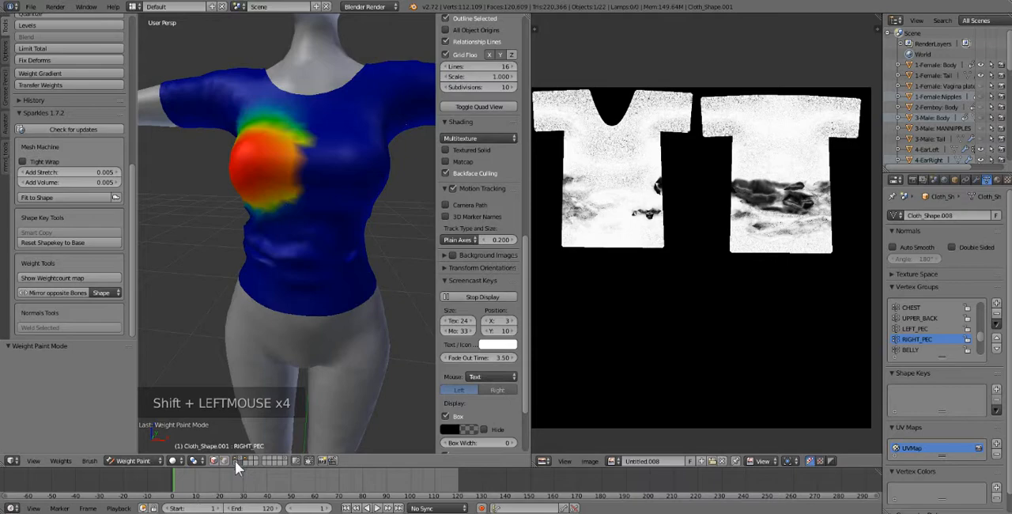
pyautogui.keyDown('shift'); pyautogui.click(236, 463); pyautogui.keyUp('shift')
# Select the RIGHT_PEC bone and expand the Avastar Tools section down to its Weight Tools.
pyautogui.rightClick(262, 173)
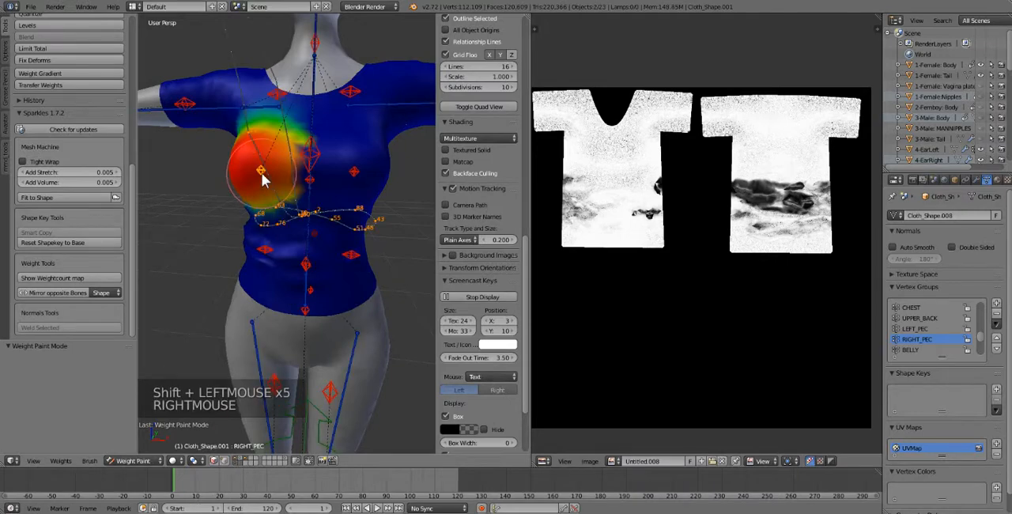
pyautogui.click(46, 88)
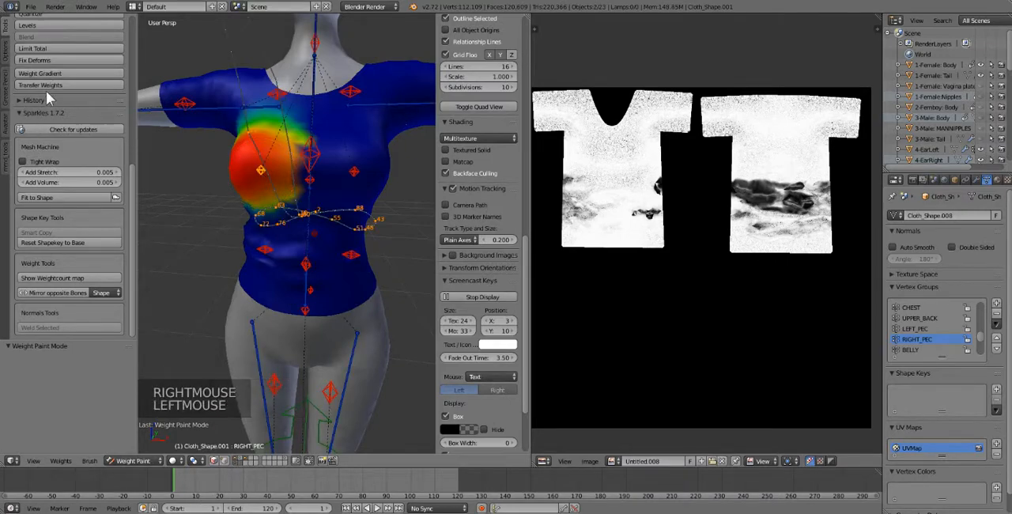
pyautogui.scroll(-1, 77, 248)
pyautogui.scroll(-6, 76, 252)
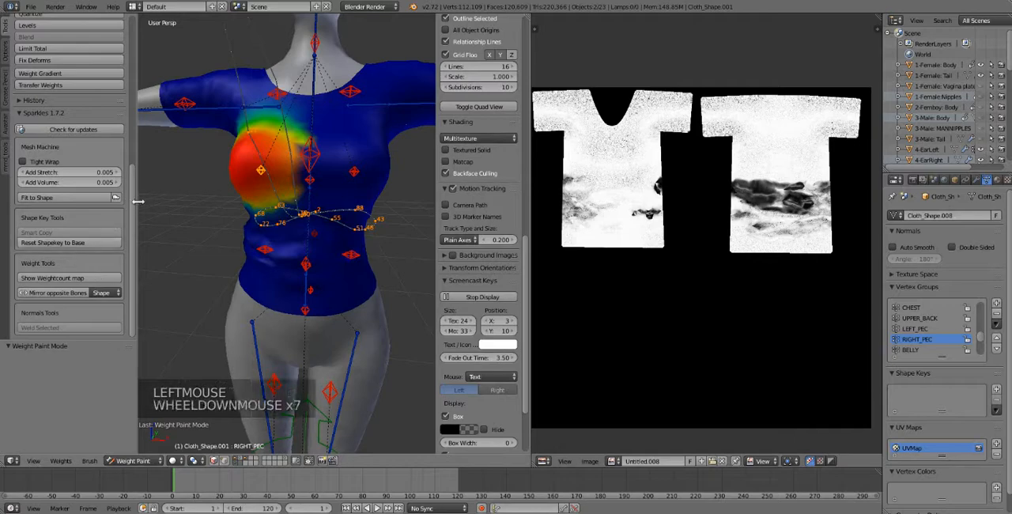
pyautogui.moveTo(139, 200); pyautogui.dragTo(149, 201)
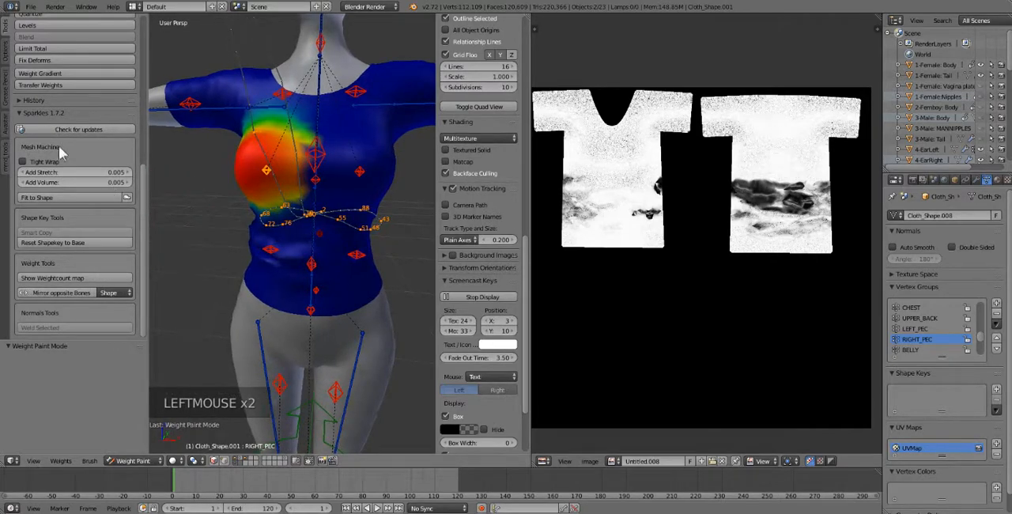
pyautogui.click(8, 124)
pyautogui.scroll(-11, 82, 221)
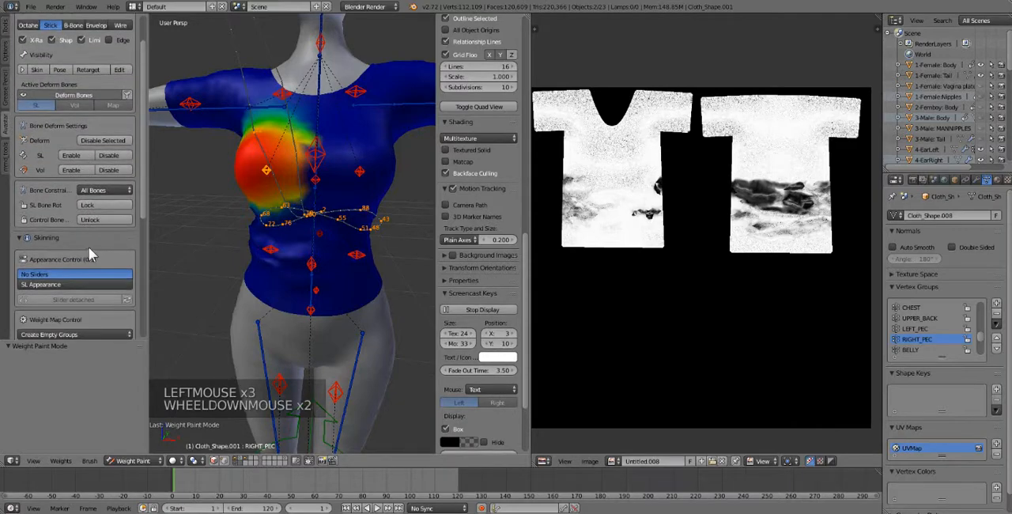
pyautogui.scroll(-1, 88, 251)
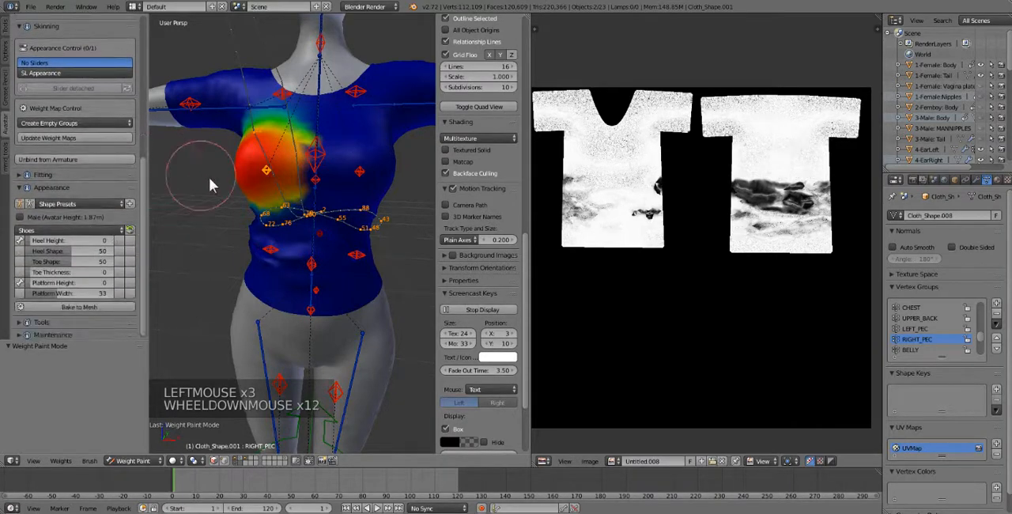
pyautogui.click(40, 323)
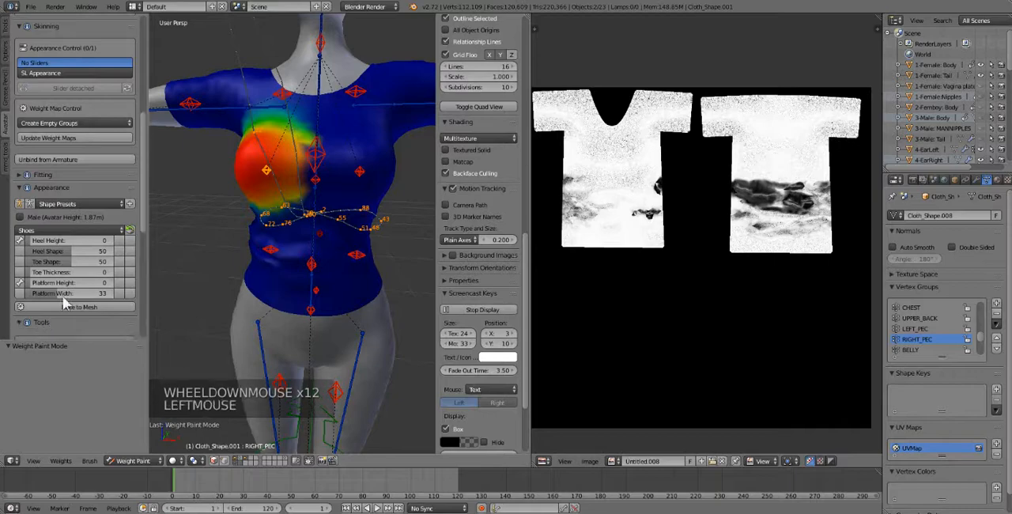
pyautogui.scroll(-4, 86, 308)
pyautogui.scroll(-3, 101, 284)
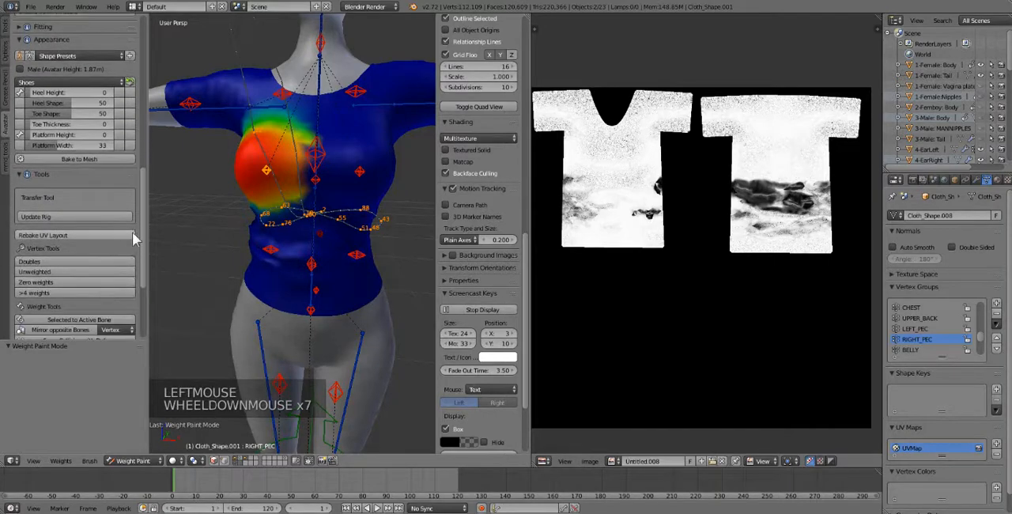
pyautogui.moveTo(146, 231); pyautogui.dragTo(140, 274)
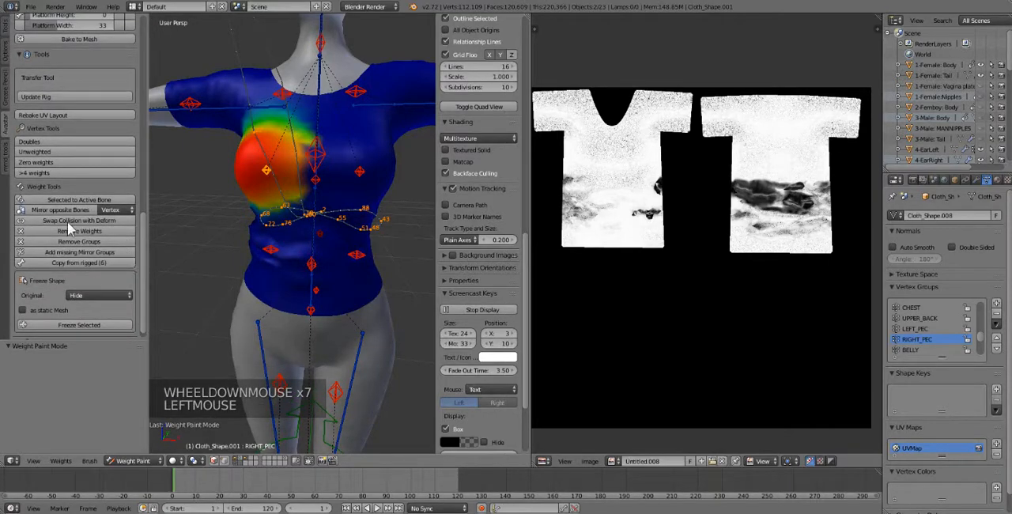
# Set the weight-mirroring algorithm to Shape and run Mirror opposite Bones on RIGHT_PEC and LEFT_PEC.
pyautogui.click(106, 210)
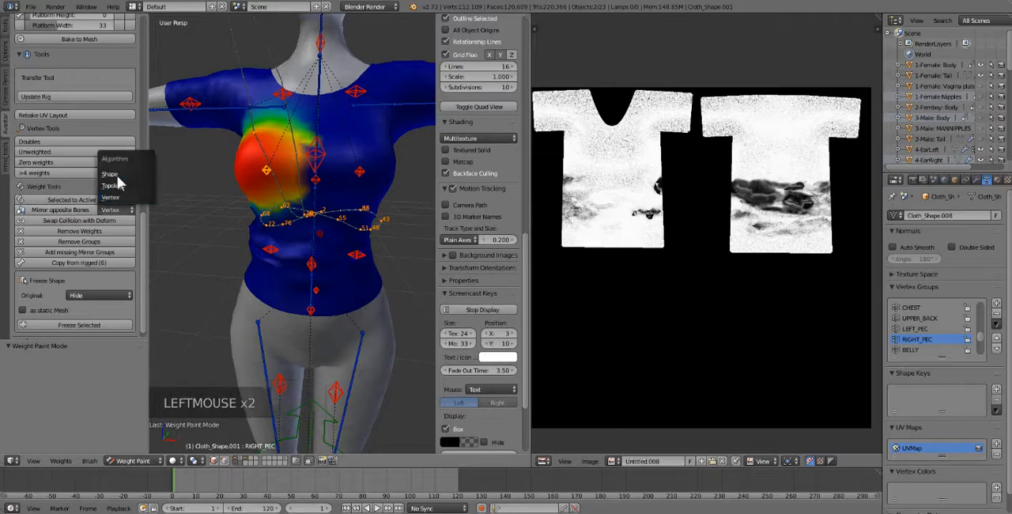
pyautogui.click(117, 174)
pyautogui.click(58, 211)
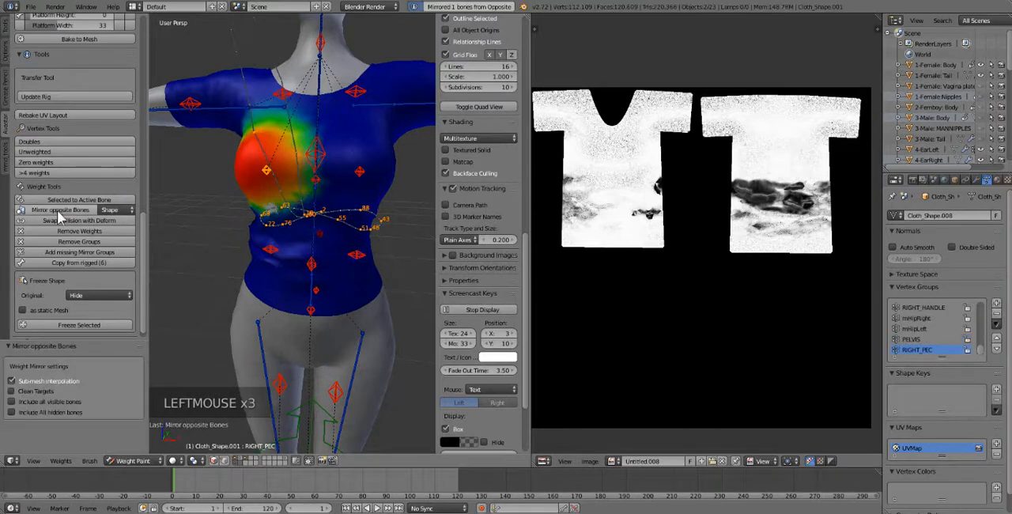
pyautogui.rightClick(360, 170)
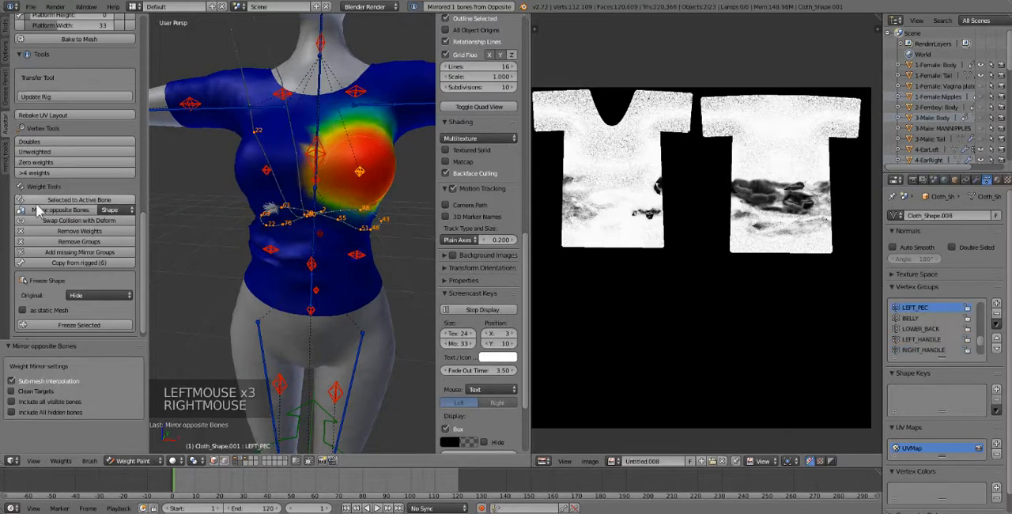
pyautogui.click(57, 209)
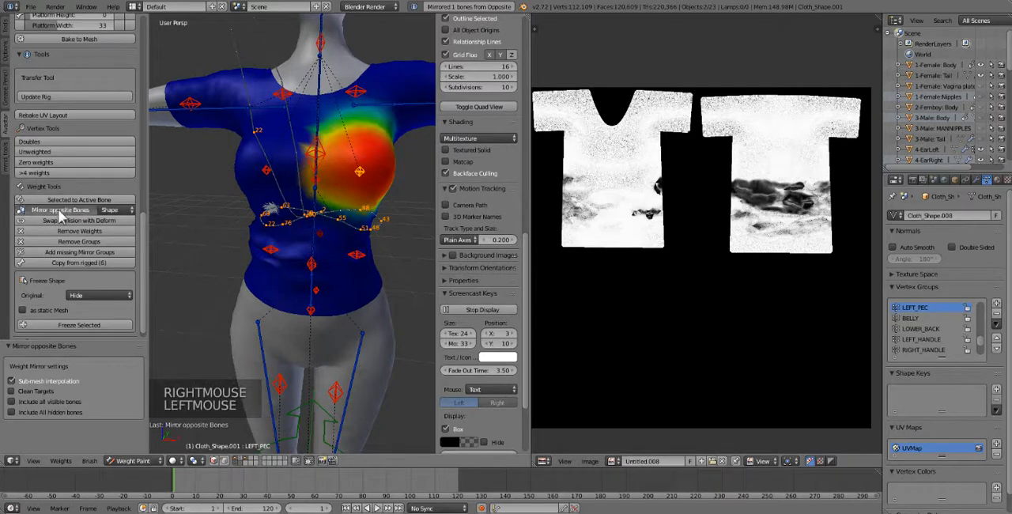
# Mirror the opposite bone's weights onto RIGHT_PEC with the Shape algorithm, then return the shirt to Object Mode.
pyautogui.rightClick(280, 175)
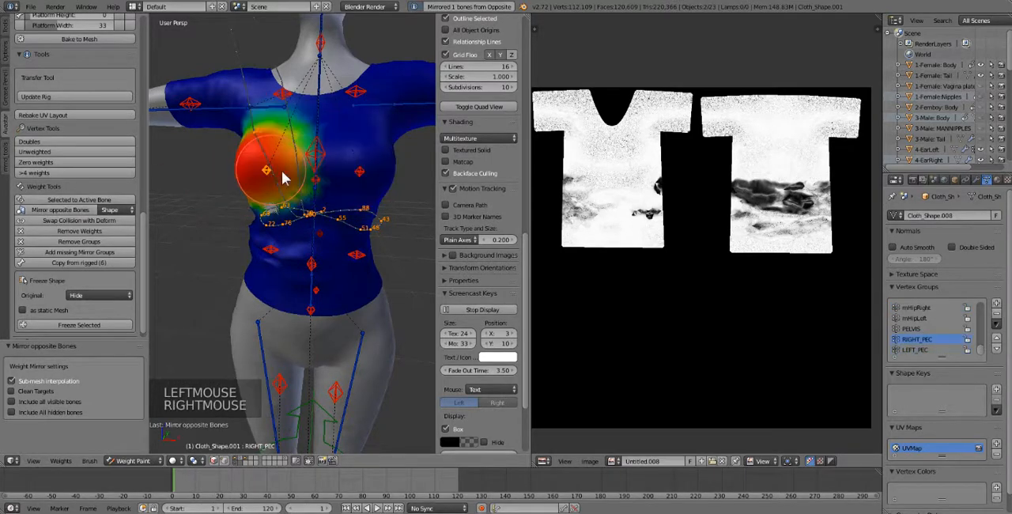
pyautogui.click(63, 211)
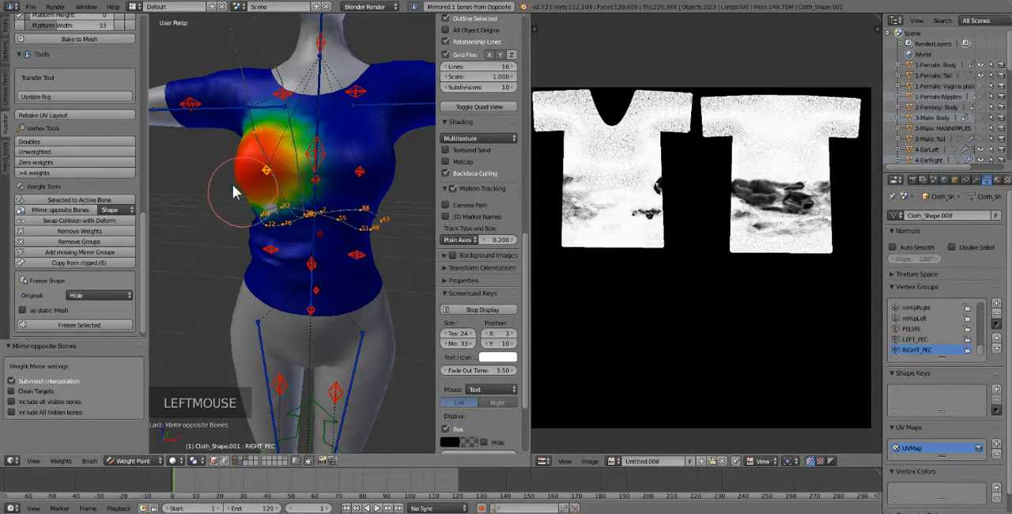
pyautogui.click(133, 461)
pyautogui.click(136, 448)
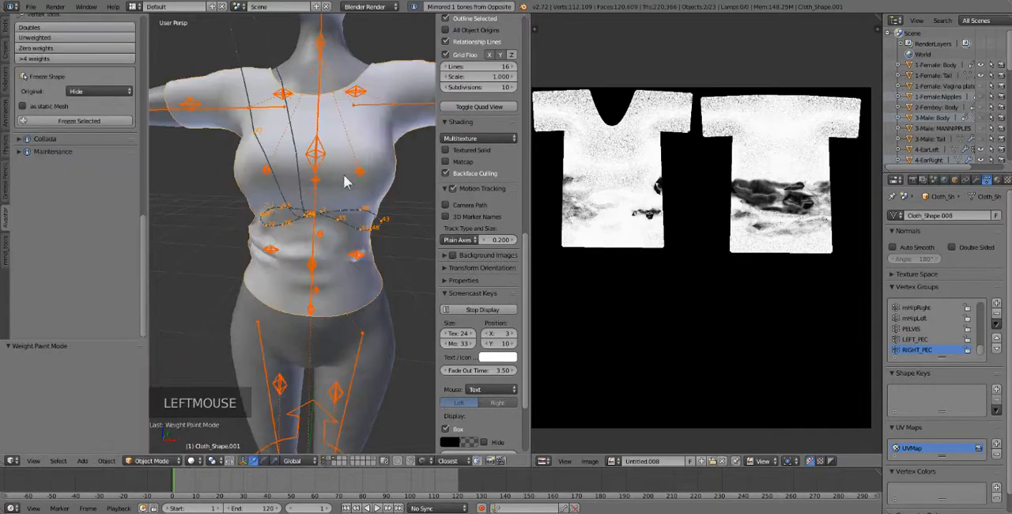
# Select only the shirt mesh and export it to the Desktop as the Avastar Collada file Solarian_Feline_Template6.dae.
pyautogui.rightClick(395, 158)
pyautogui.rightClick(398, 162)
pyautogui.rightClick(393, 148)
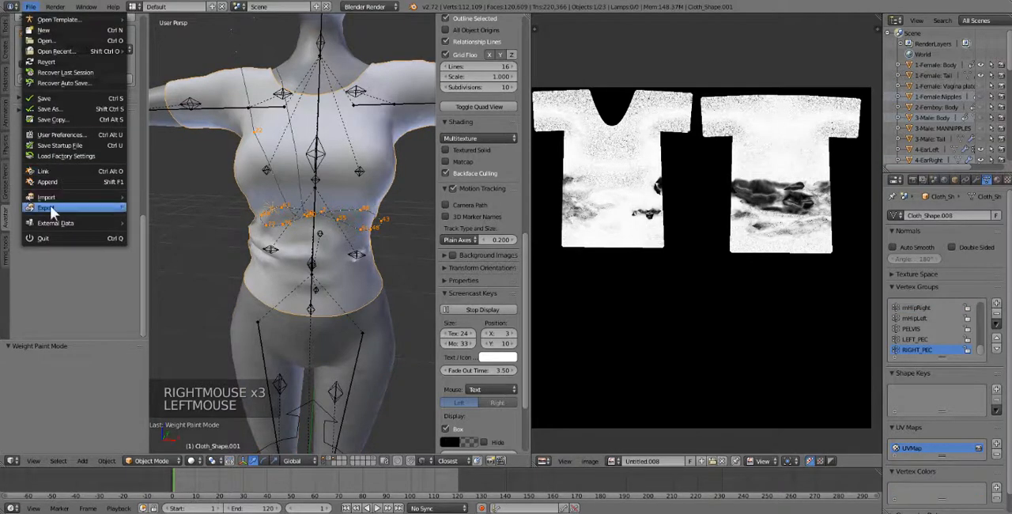
pyautogui.moveTo(50, 205)
pyautogui.click(182, 205)
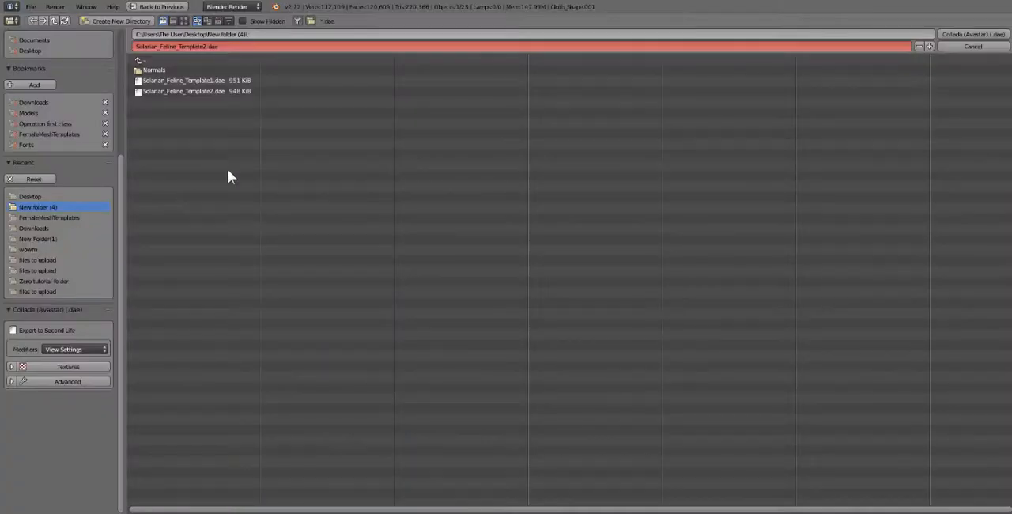
pyautogui.click(30, 197)
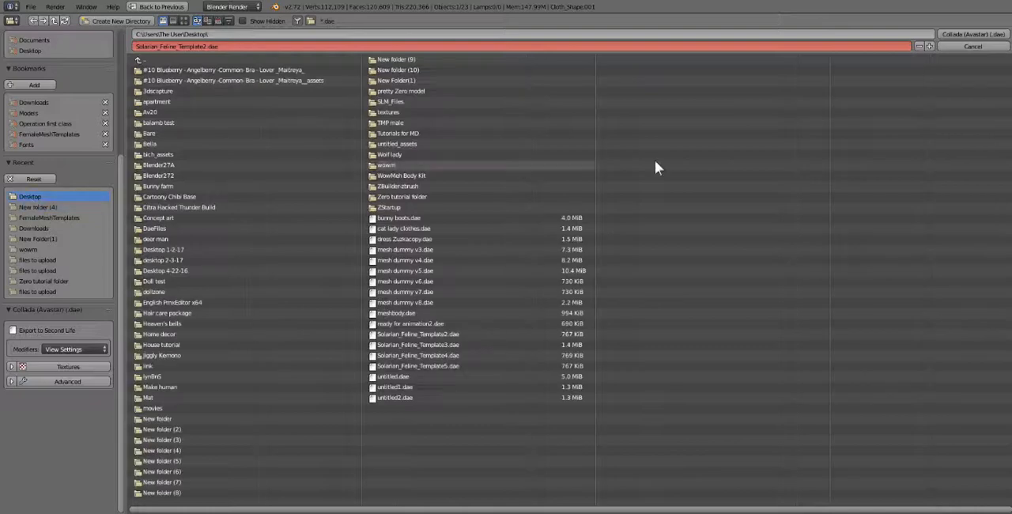
pyautogui.click(418, 365)
pyautogui.click(930, 47)
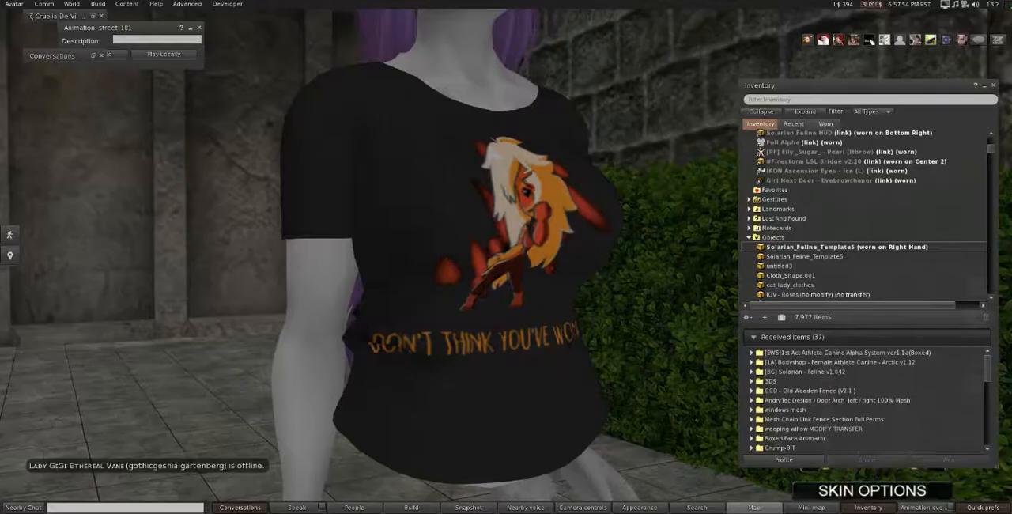
# Switch to the Second Life viewer and load Solarian_Feline_Template6.dae into the mesh model uploader.
pyautogui.click(98, 4)
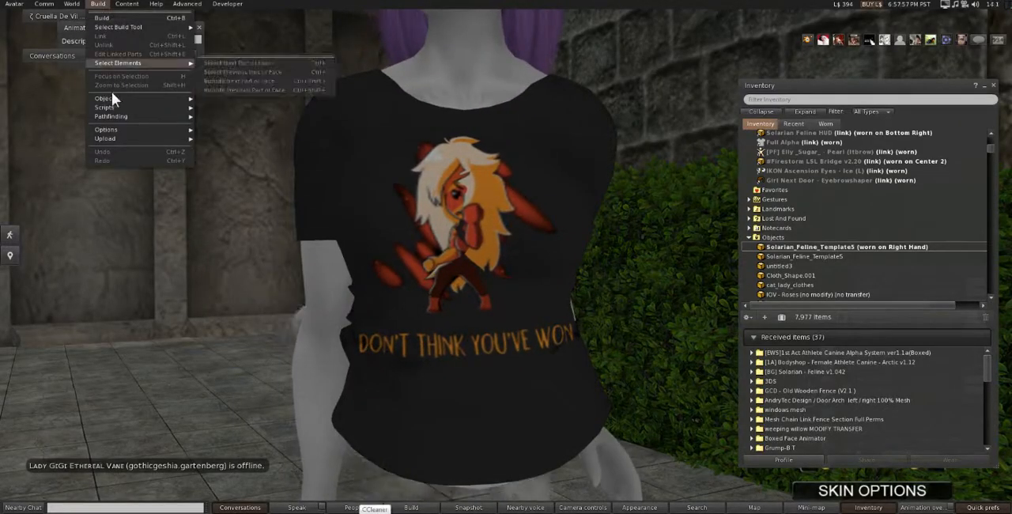
pyautogui.moveTo(108, 137)
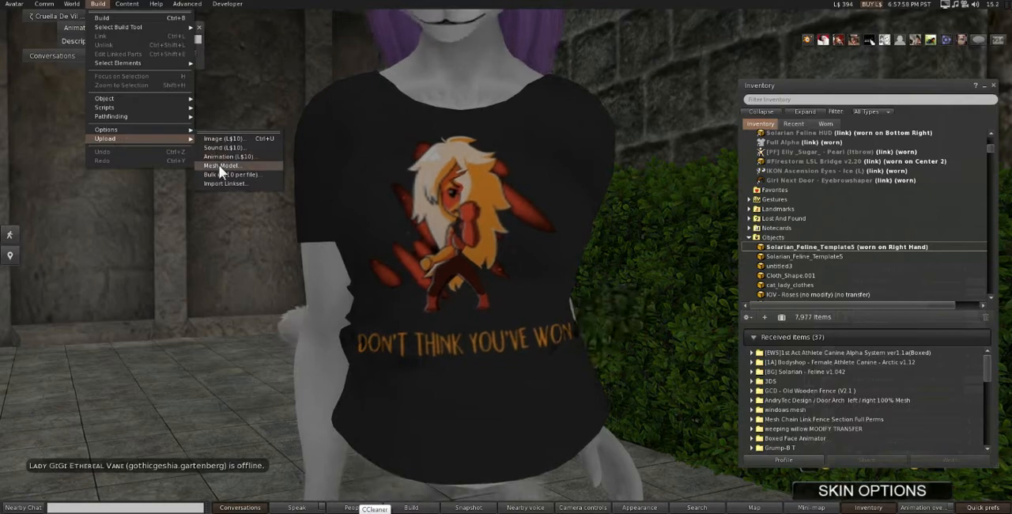
pyautogui.click(225, 157)
pyautogui.doubleClick(198, 121)
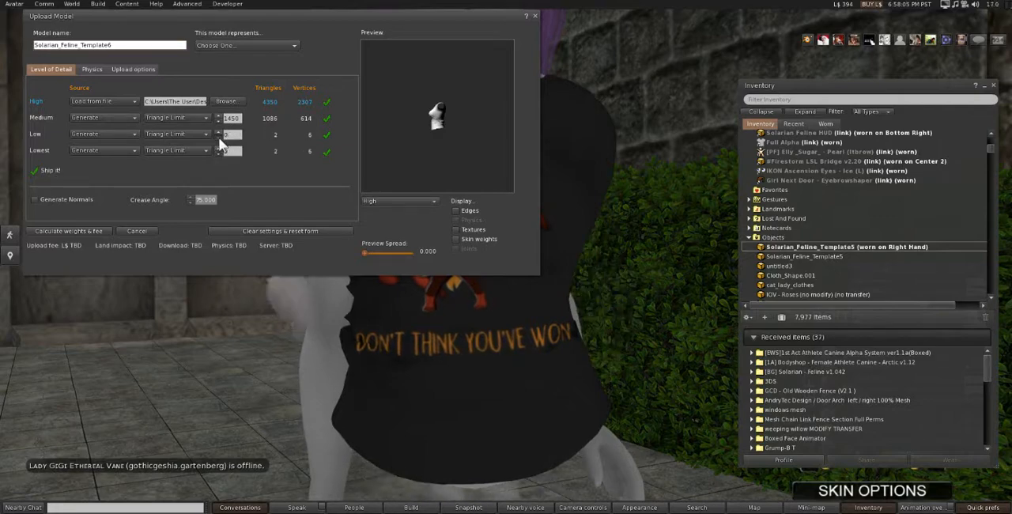
# Include skin weight in the upload options, calculate the weights and fee, and upload the shirt model.
pyautogui.click(133, 70)
pyautogui.click(62, 103)
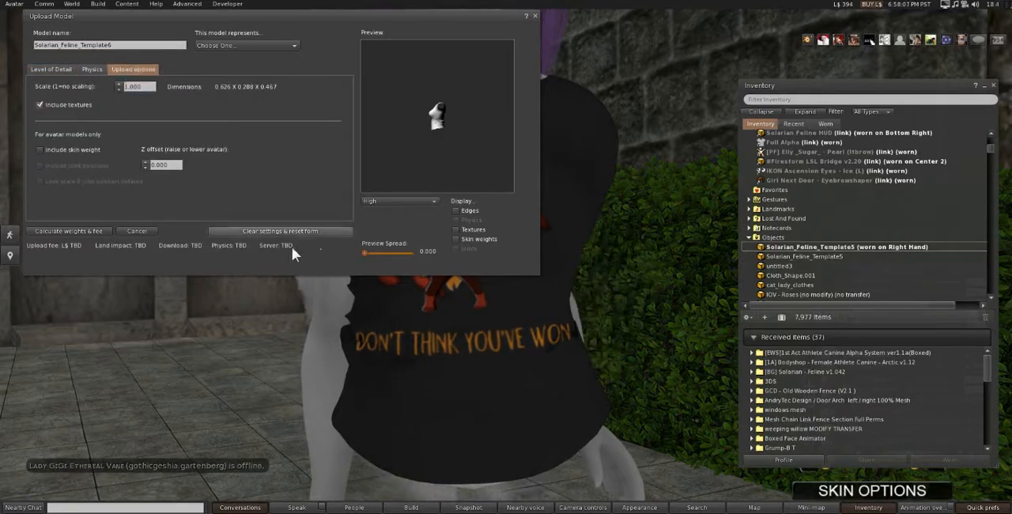
pyautogui.click(41, 103)
pyautogui.click(42, 150)
pyautogui.click(67, 229)
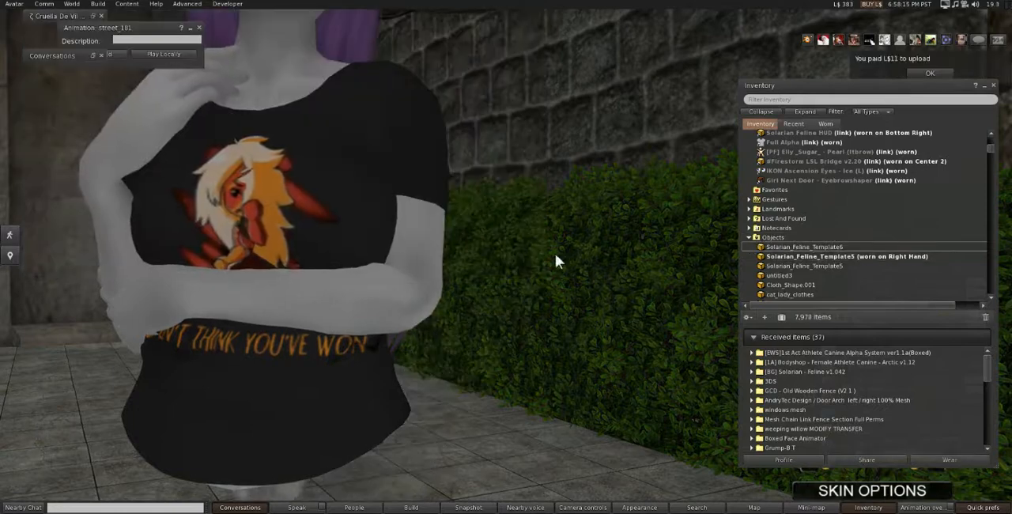
# Wear the uploaded Solarian_Feline_Template6 in place of the previous shirt and apply the local Jasper shirt texture to it.
pyautogui.click(796, 247)
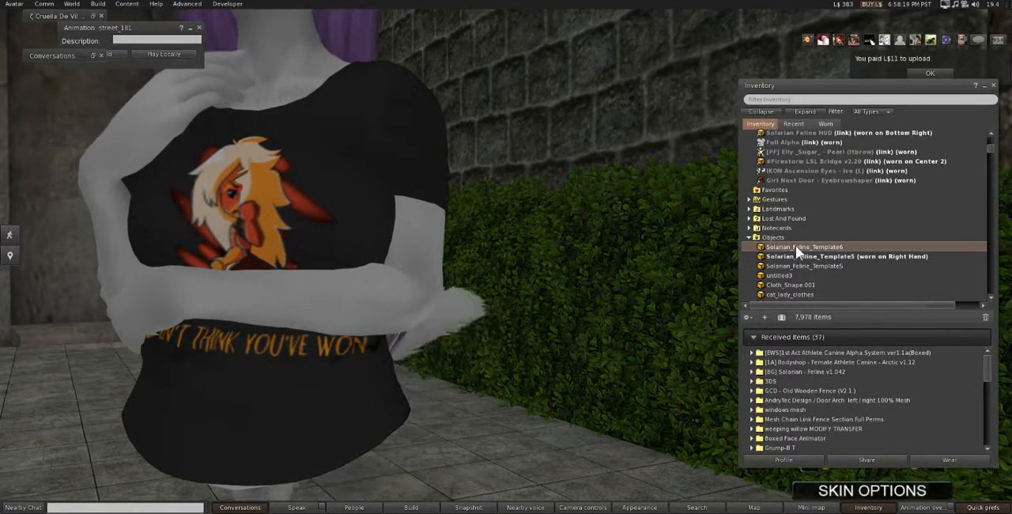
pyautogui.doubleClick(796, 247)
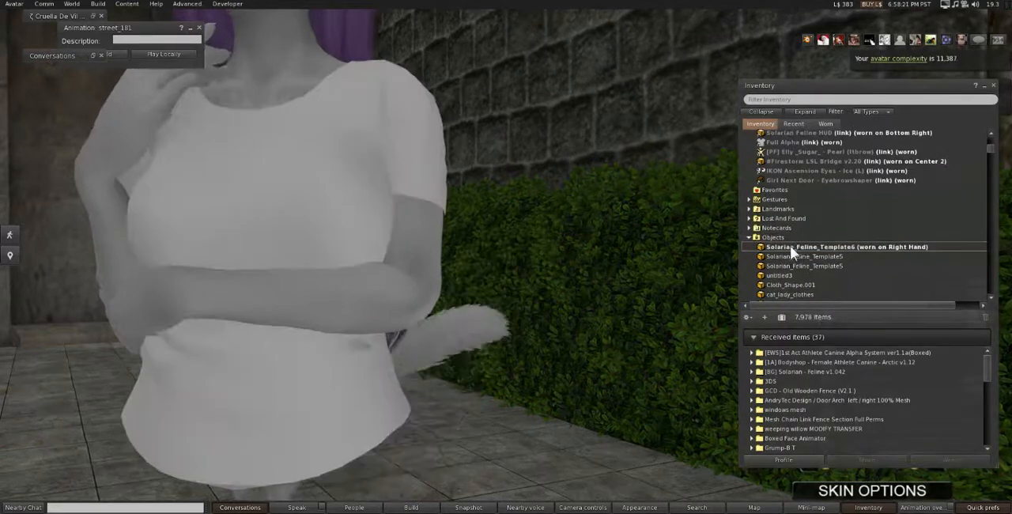
pyautogui.rightClick(301, 196)
pyautogui.click(324, 220)
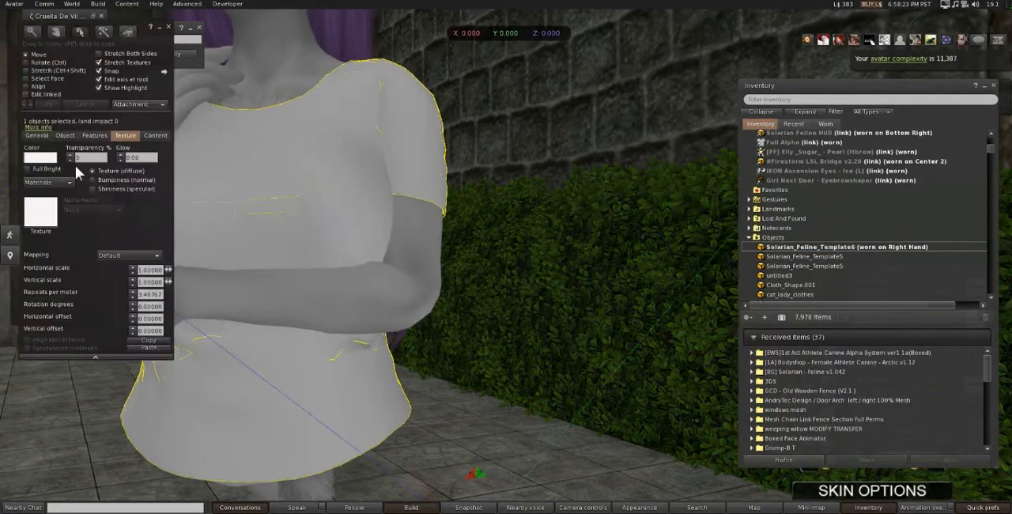
pyautogui.click(40, 213)
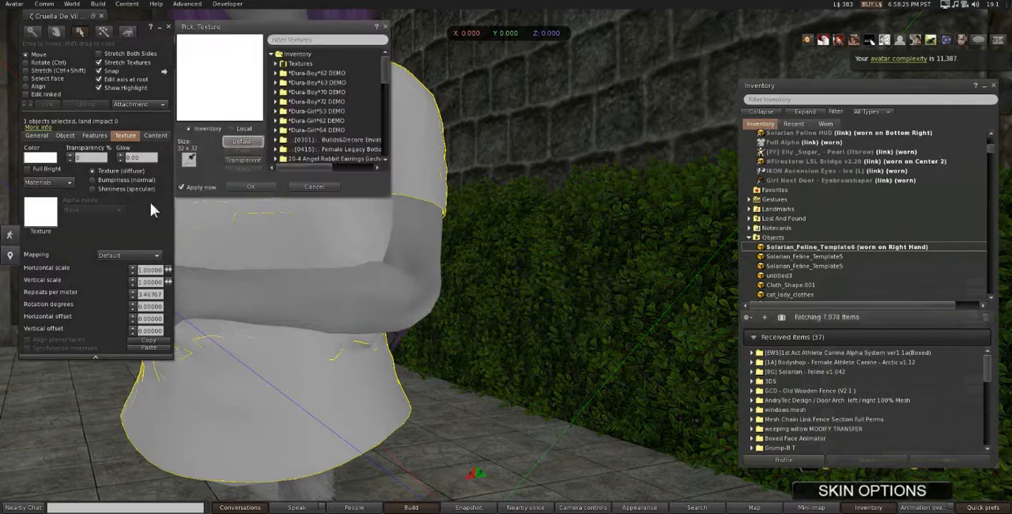
pyautogui.click(232, 128)
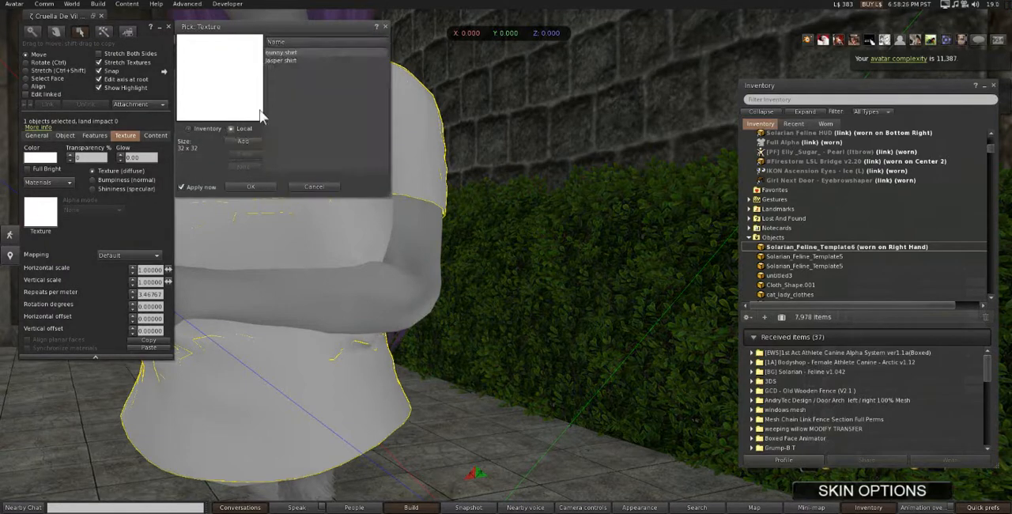
pyautogui.click(278, 61)
pyautogui.click(250, 187)
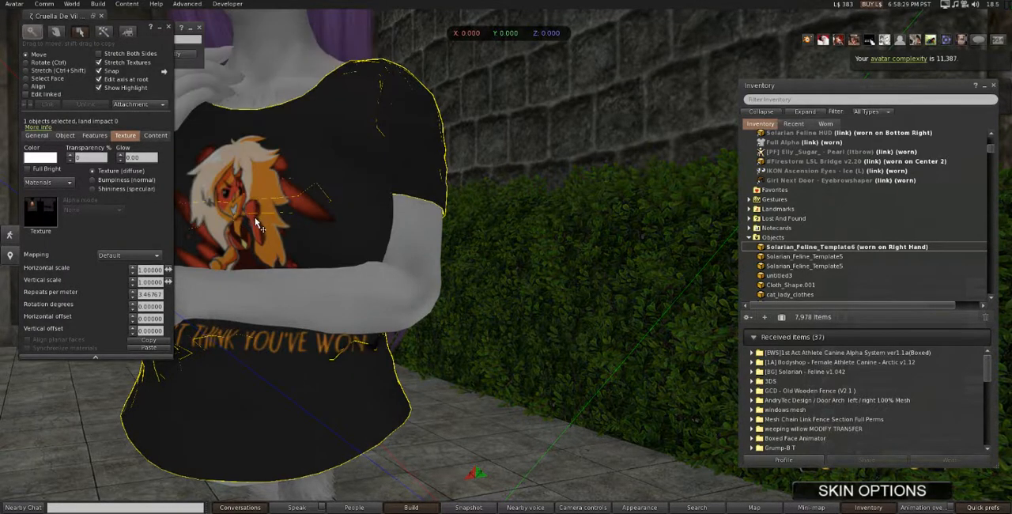
# Finish editing the shirt and examine its fit and chest shape on the moving avatar from the front and side.
pyautogui.keyDown('alt'); pyautogui.moveTo(256, 219); pyautogui.dragTo(273, 198); pyautogui.keyUp('alt')
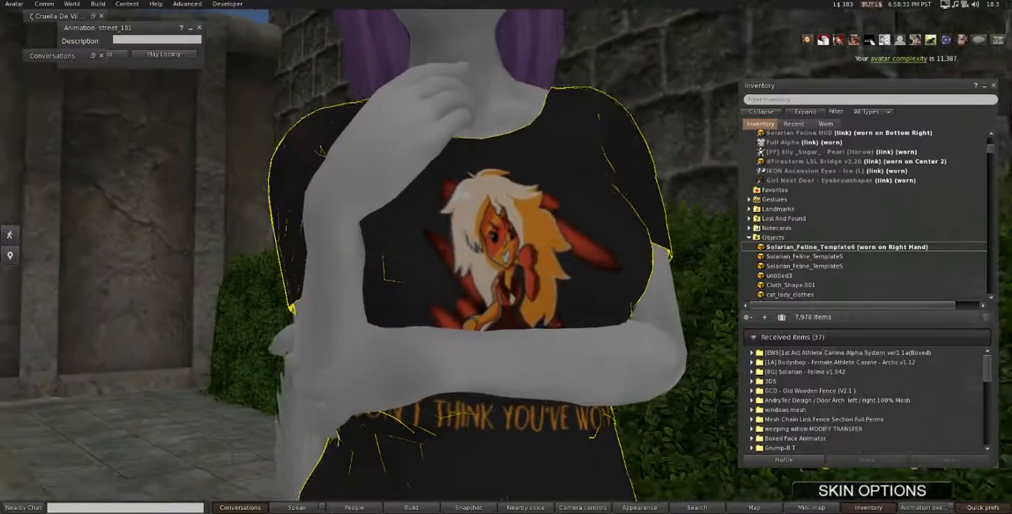
pyautogui.keyDown('alt'); pyautogui.moveTo(431, 299); pyautogui.dragTo(416, 299); pyautogui.keyUp('alt')
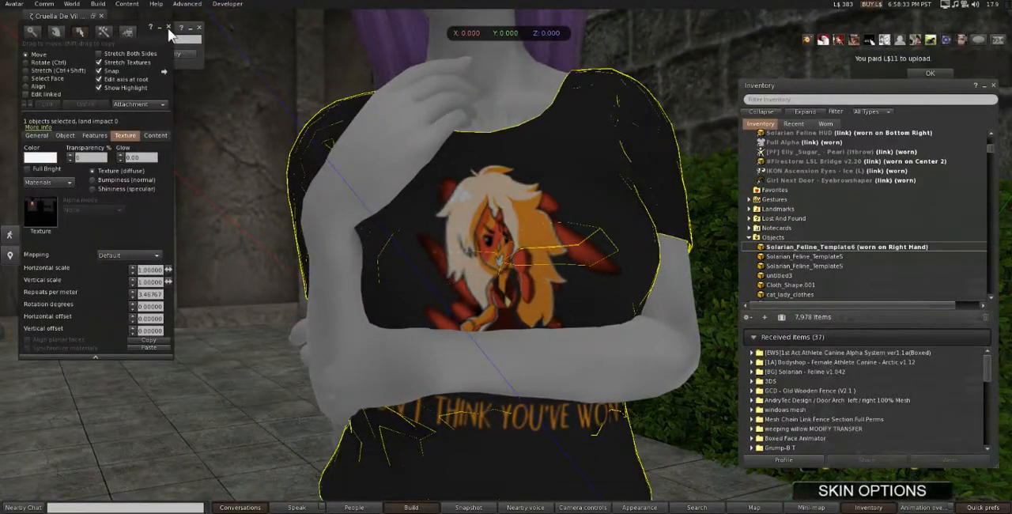
pyautogui.click(168, 27)
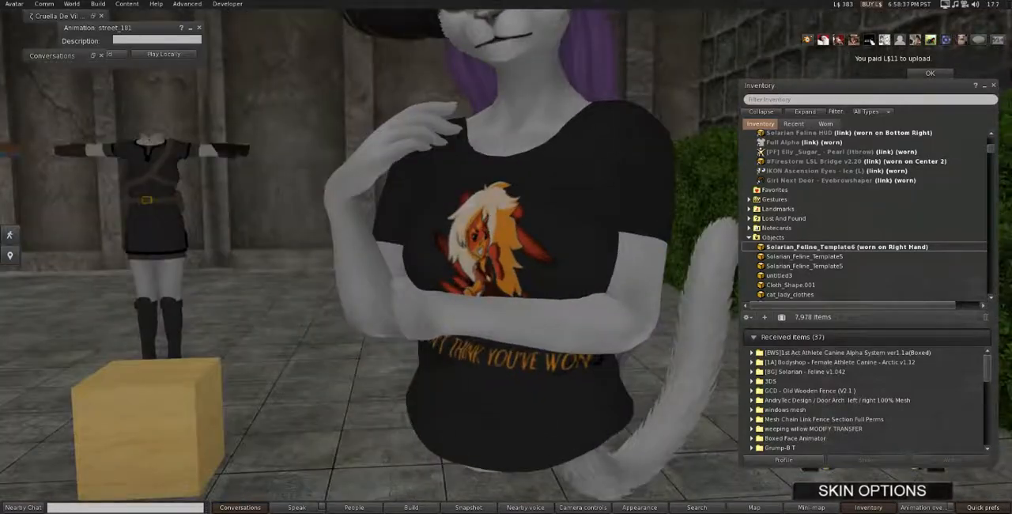
pyautogui.keyDown('alt'); pyautogui.moveTo(491, 253); pyautogui.dragTo(557, 213); pyautogui.keyUp('alt')
pyautogui.keyDown('alt'); pyautogui.moveTo(642, 302); pyautogui.dragTo(503, 261); pyautogui.keyUp('alt')
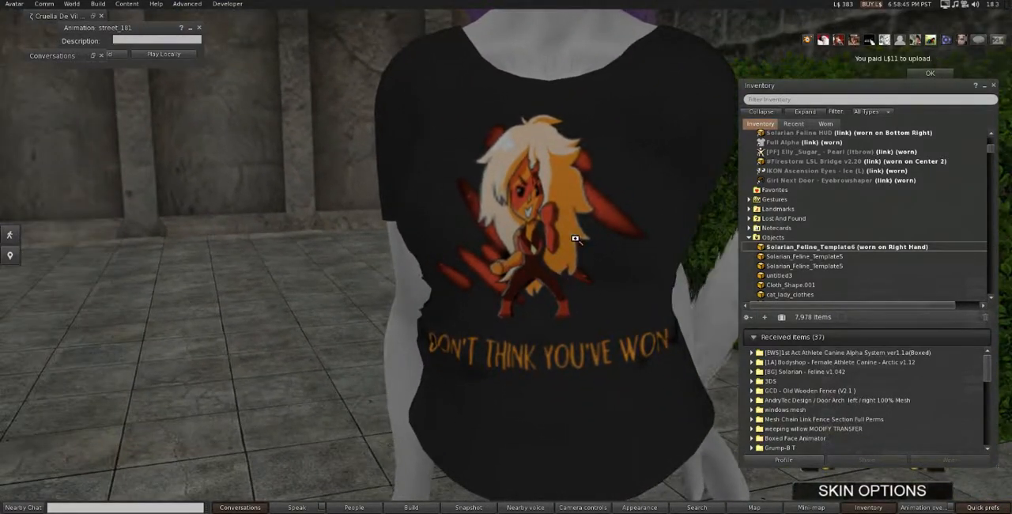
pyautogui.keyDown('alt'); pyautogui.moveTo(577, 237); pyautogui.dragTo(438, 237); pyautogui.keyUp('alt')
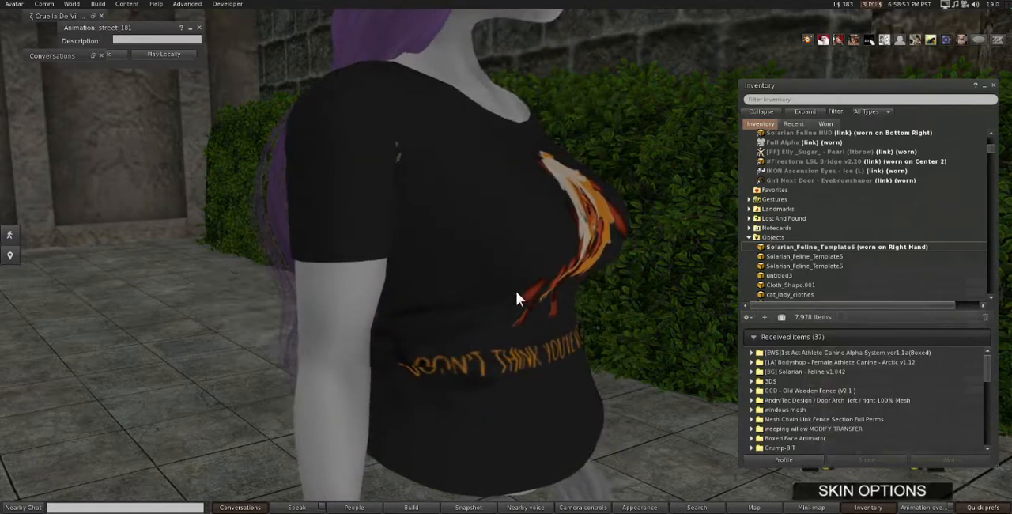
pyautogui.keyDown('alt'); pyautogui.moveTo(505, 314); pyautogui.dragTo(502, 389); pyautogui.keyUp('alt')
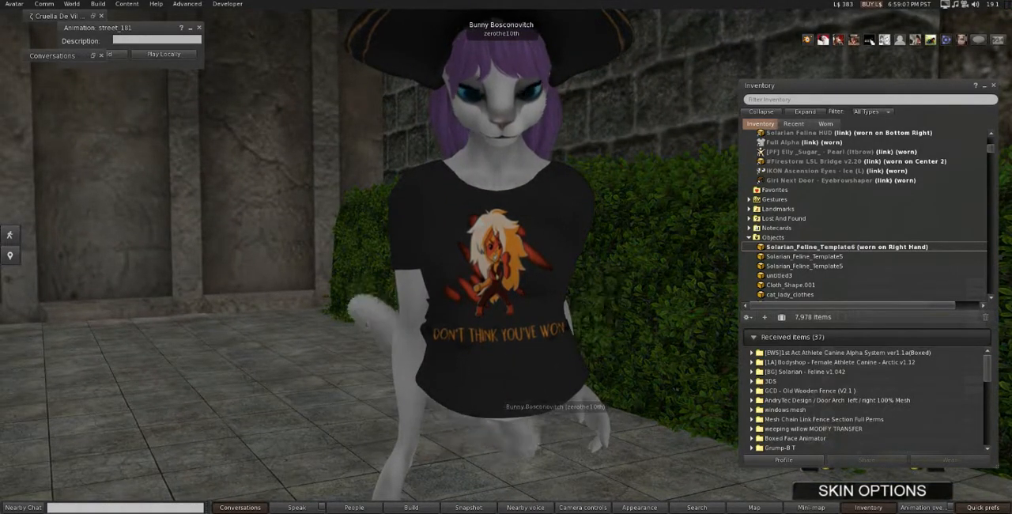
pyautogui.keyDown('alt'); pyautogui.moveTo(538, 385); pyautogui.dragTo(524, 367); pyautogui.keyUp('alt')
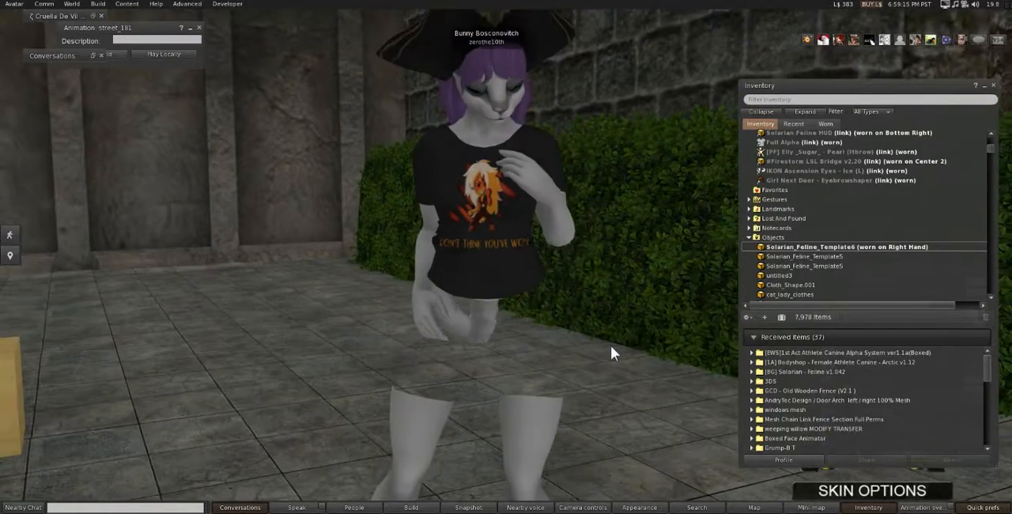
pyautogui.scroll(-2, 606, 326)
pyautogui.scroll(3, 605, 327)
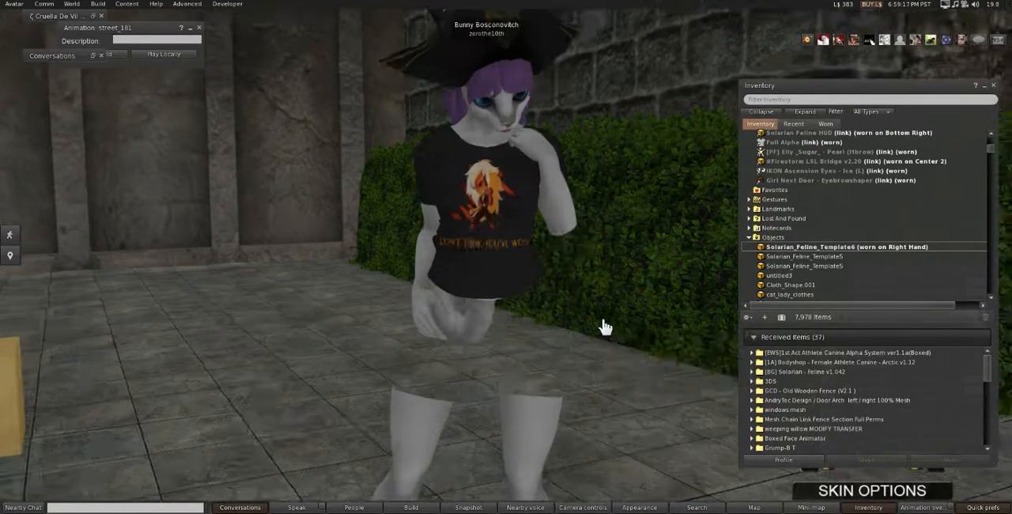